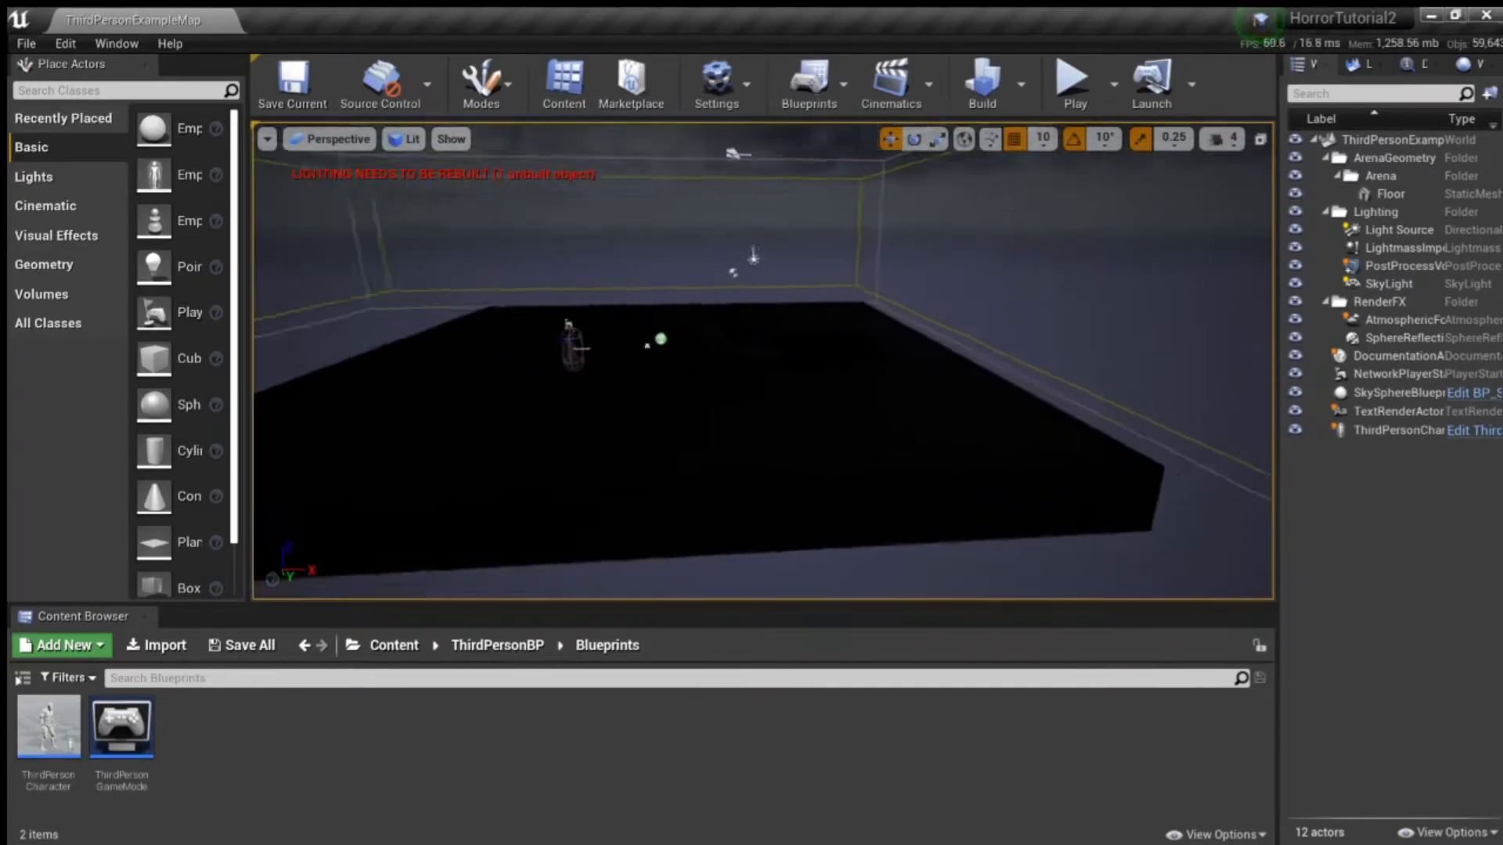
- Open the Room-1 level from the Levels folder in the project content
key("a")
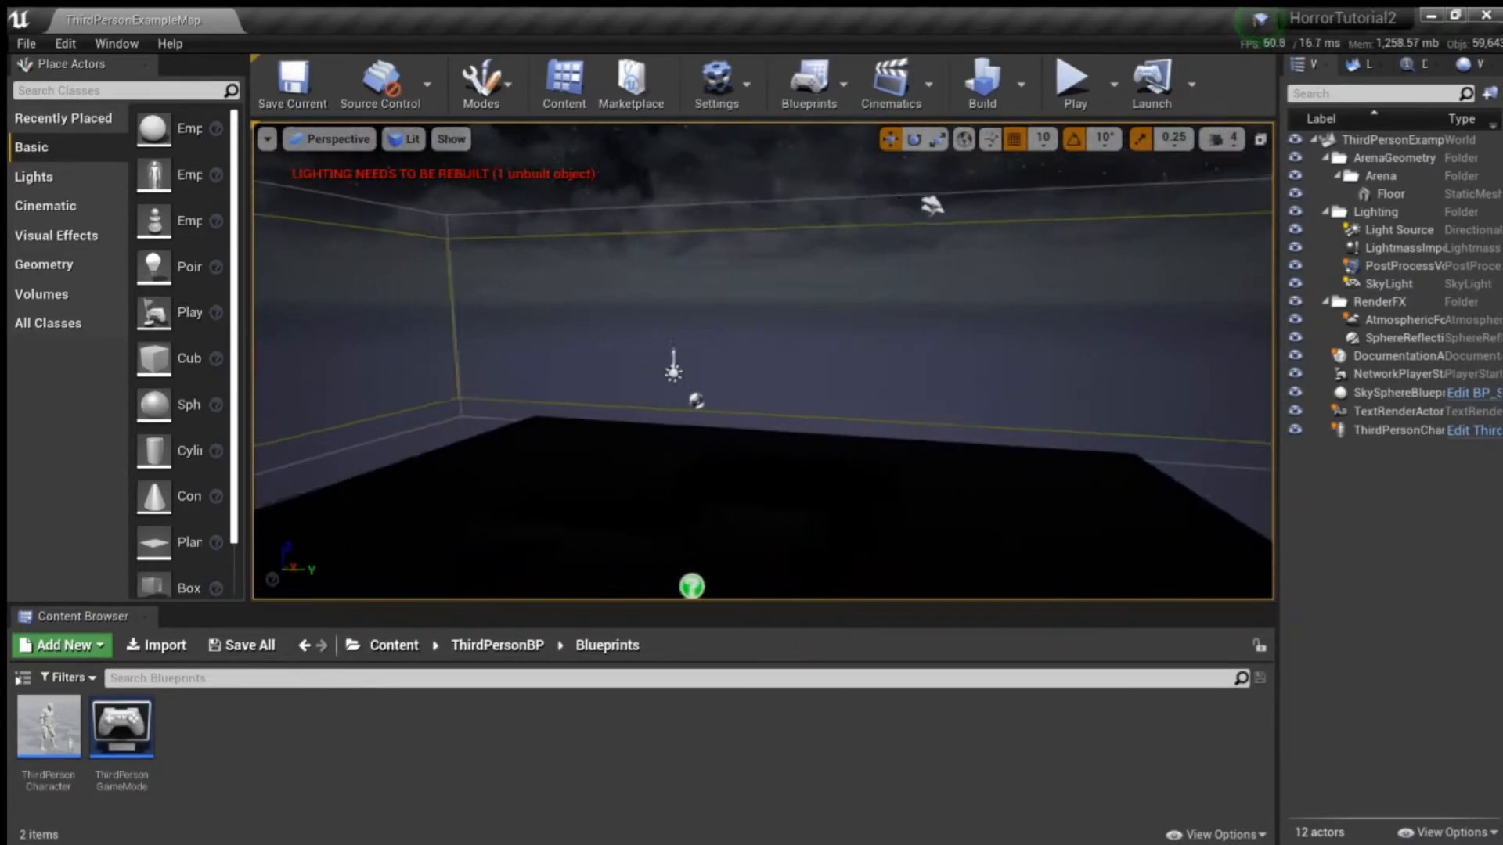
left_click(396, 647)
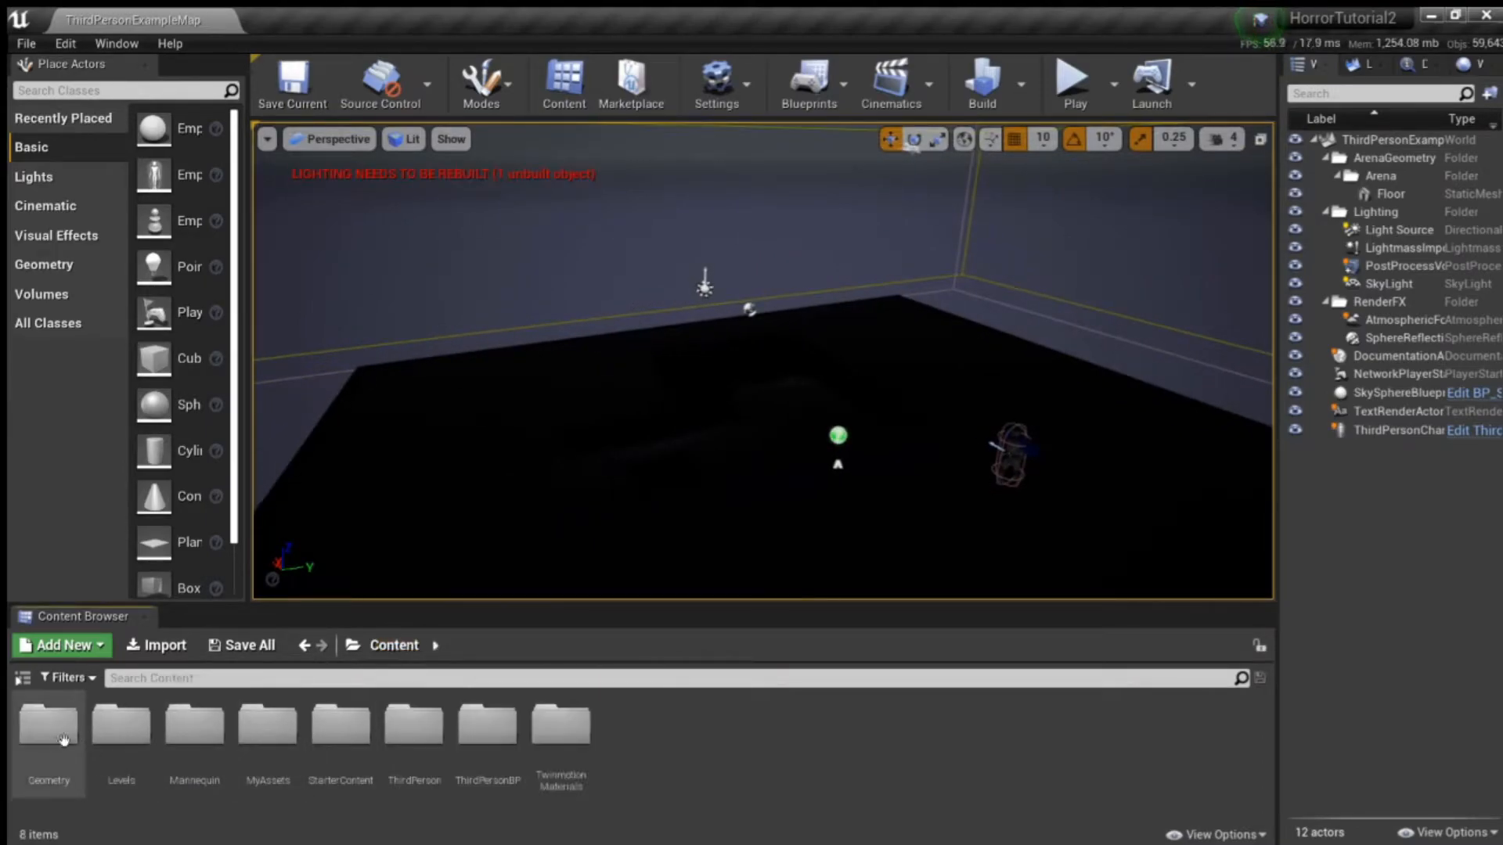
double_click(121, 724)
left_click(40, 734)
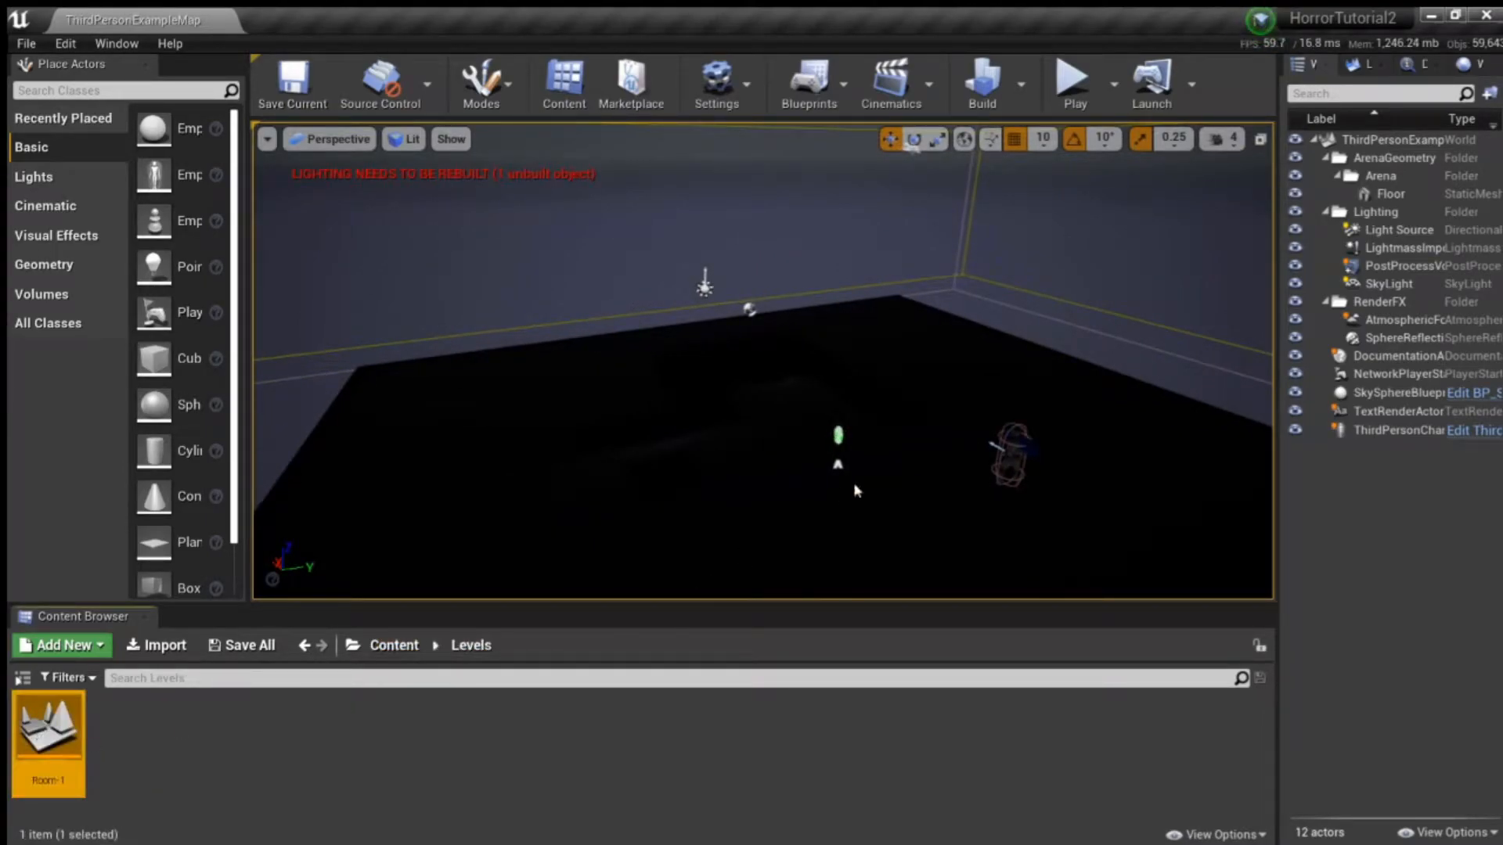
- Playtest Room-1 in the viewport, walking and jumping through the room with the character, and end the play session
key("w")
right_click_drag(858, 481, 940, 517)
key("w")
left_click(1087, 75)
left_click(848, 349)
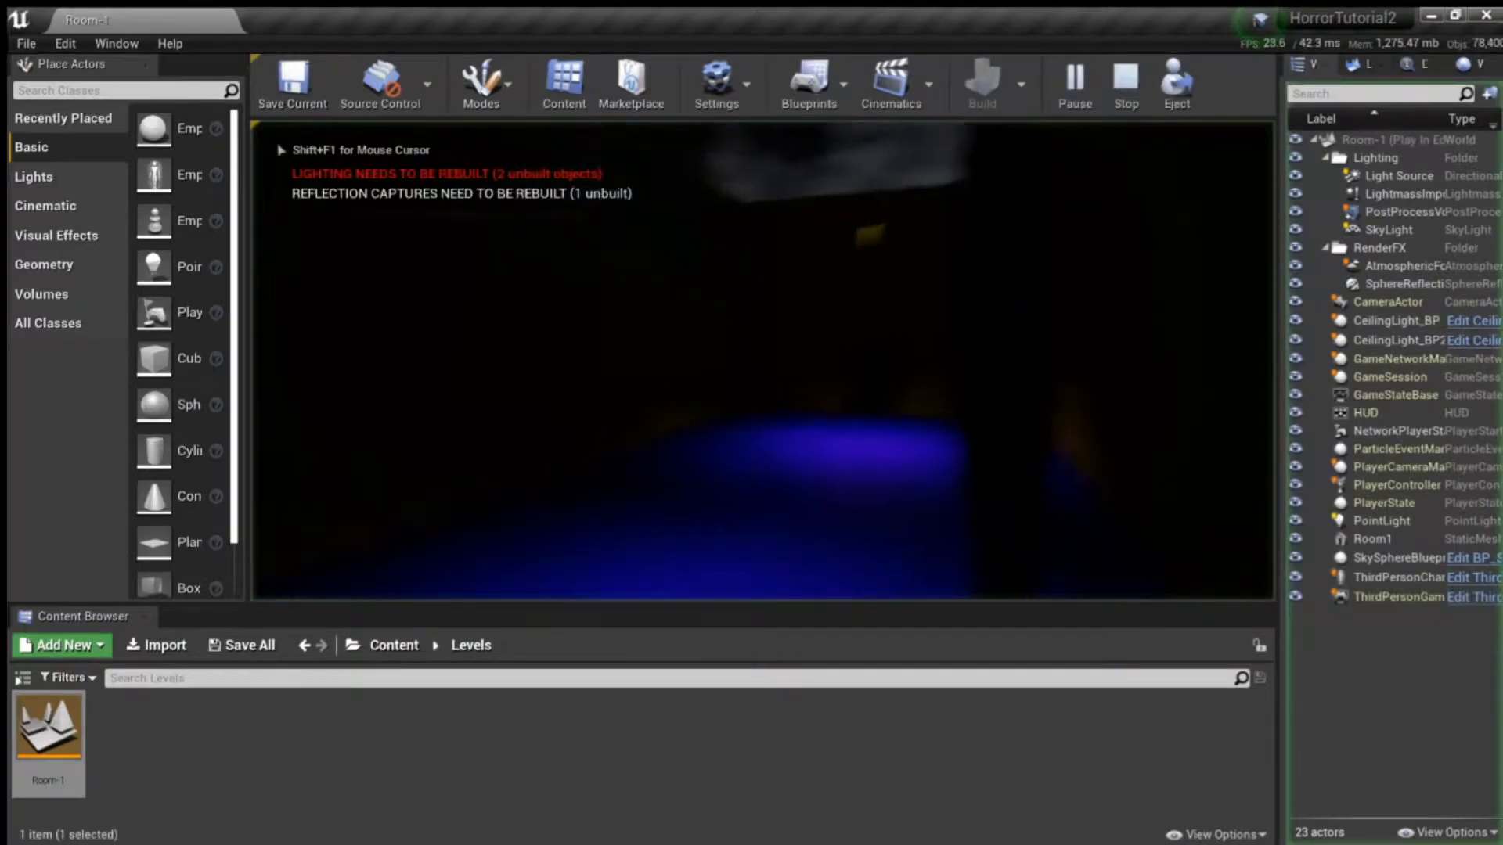
key("w")
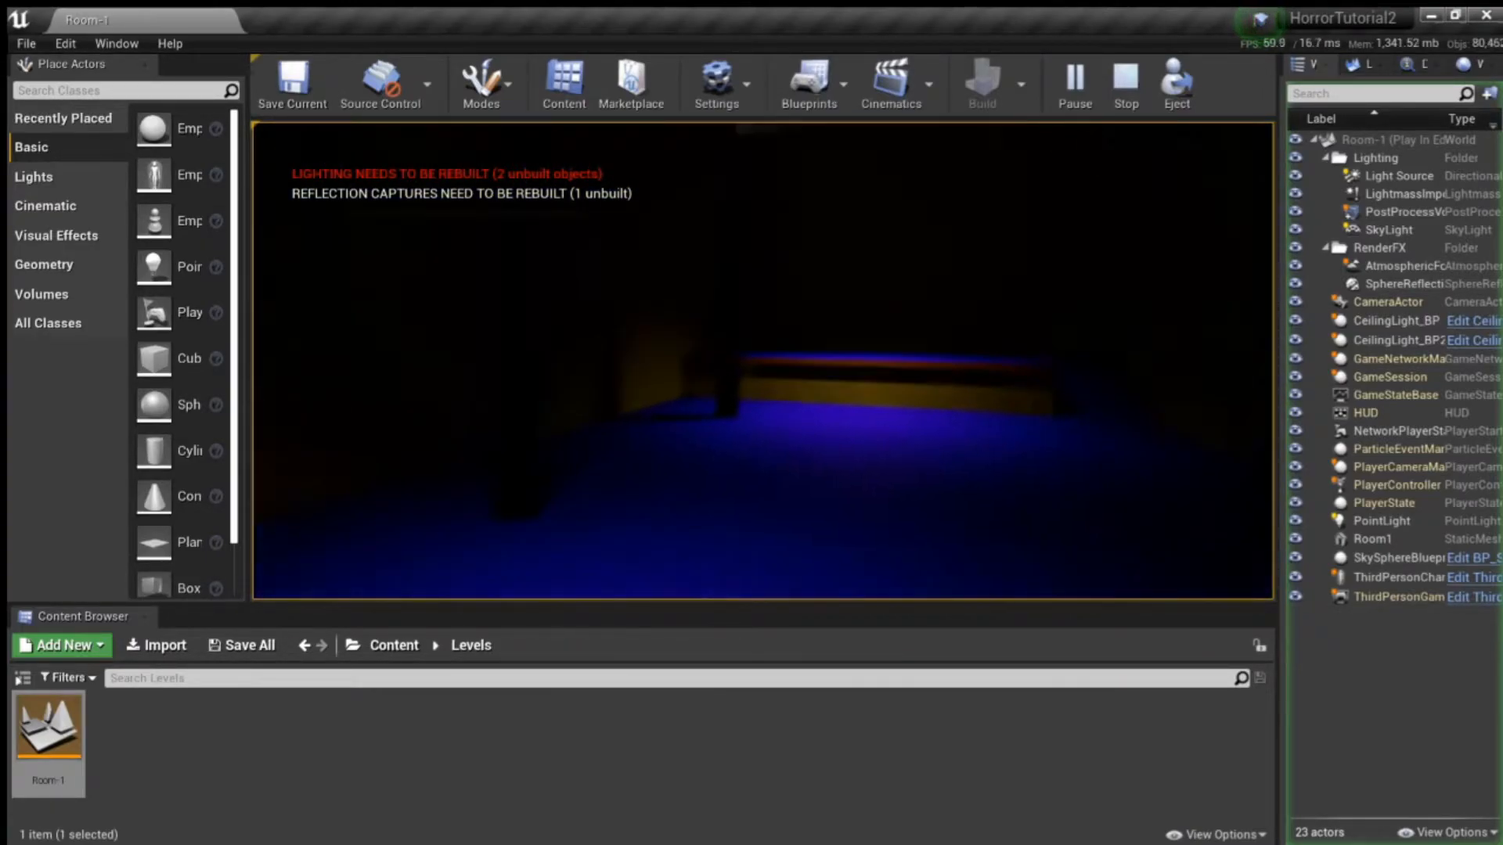
key("w")
key("space")
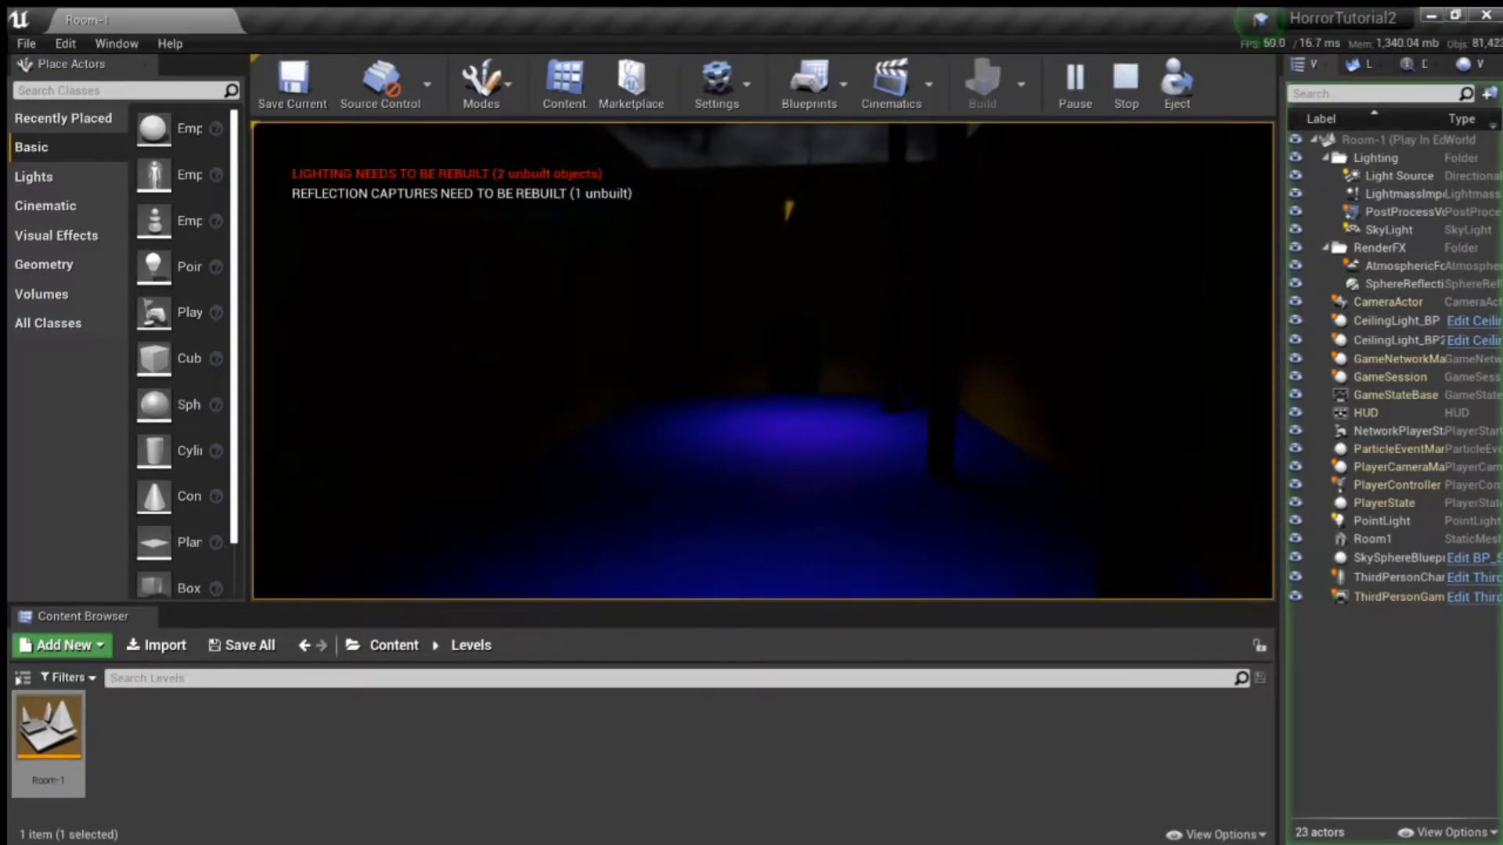
key("w")
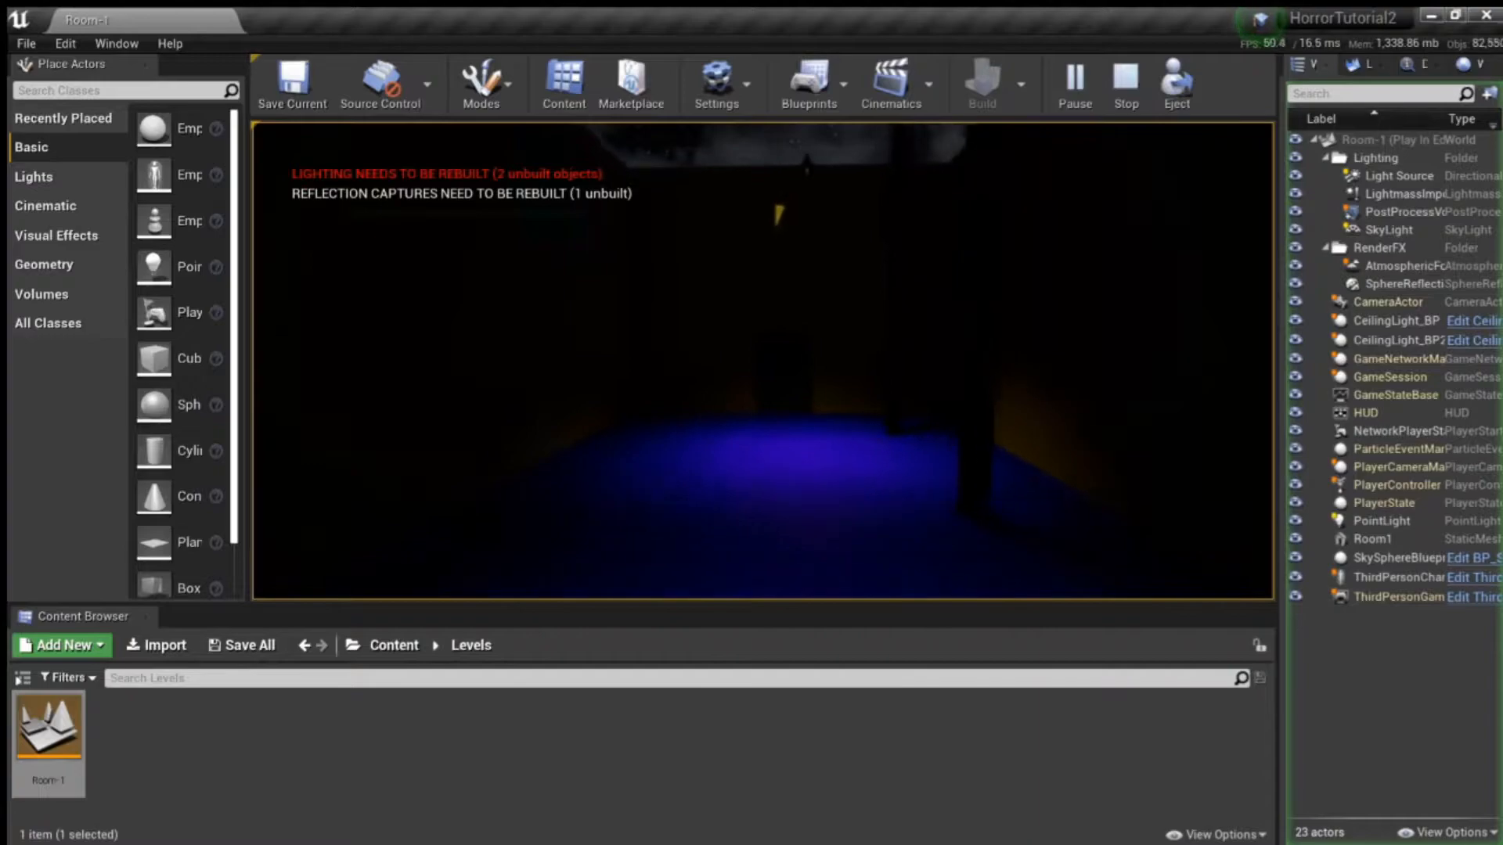
key("w")
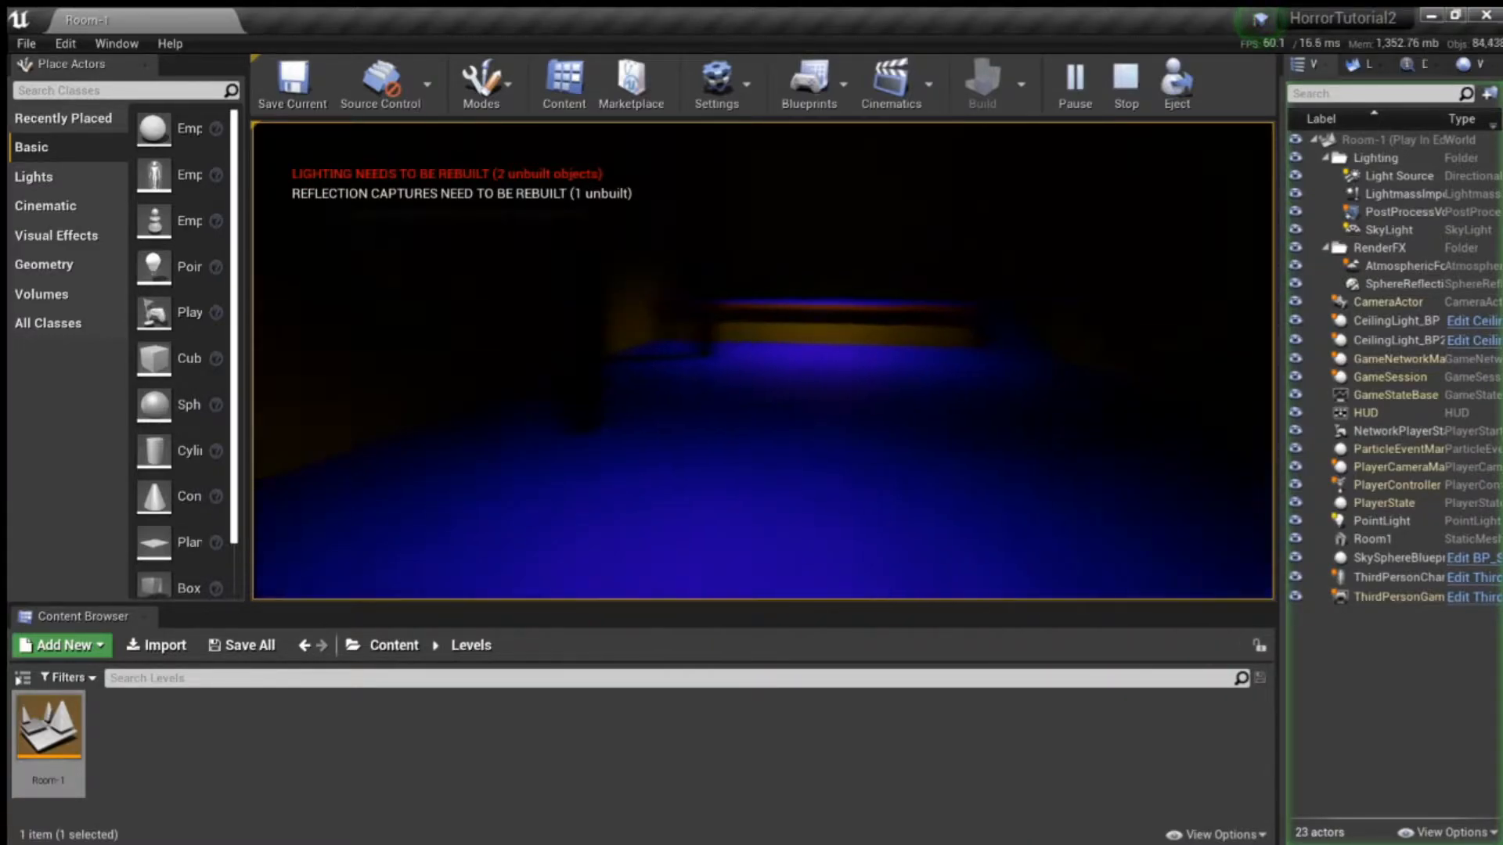
key("space")
key("w")
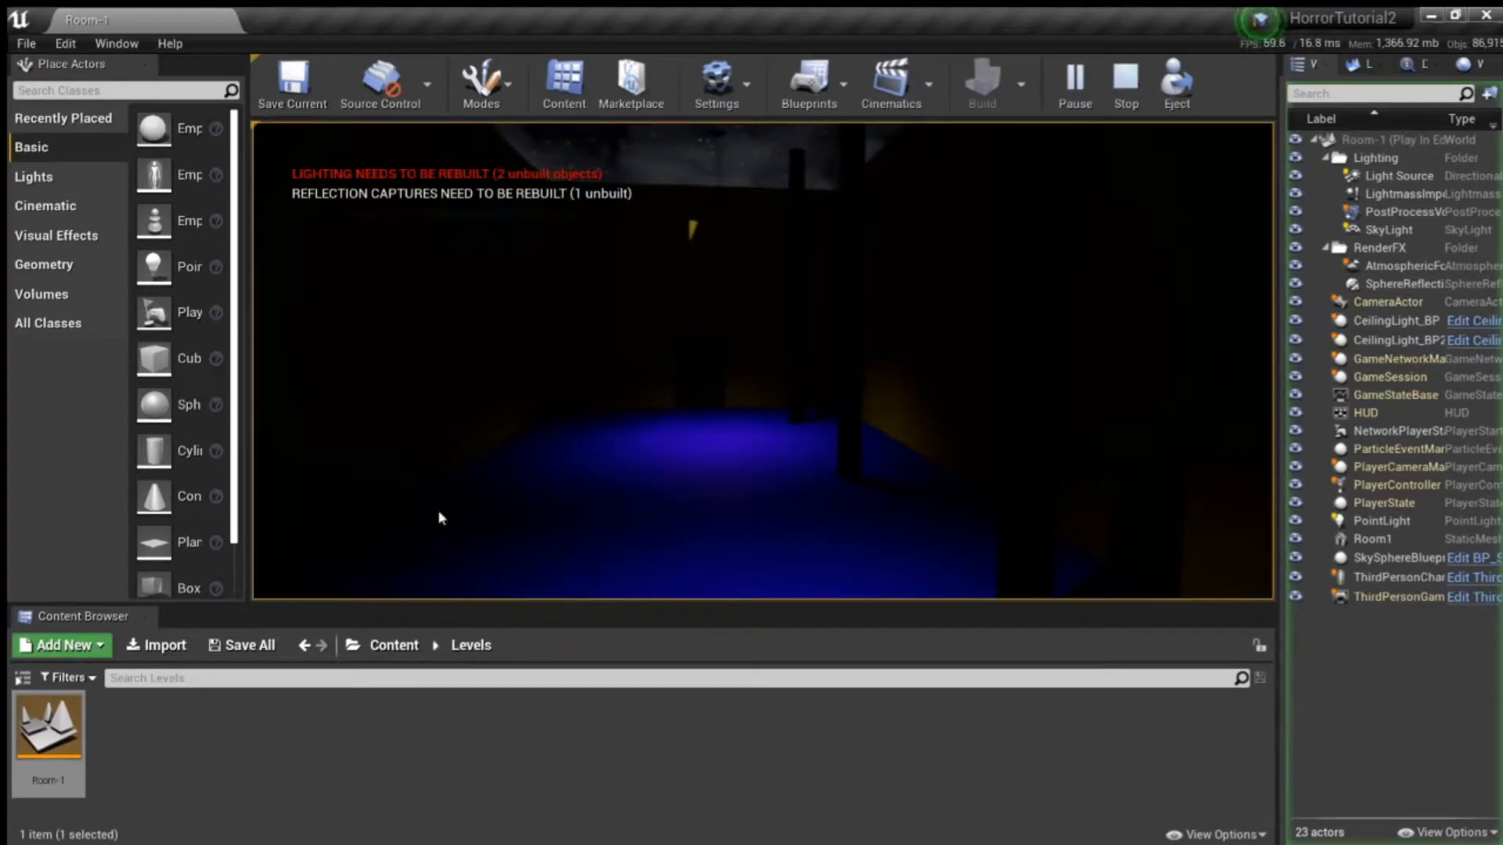
key("Escape")
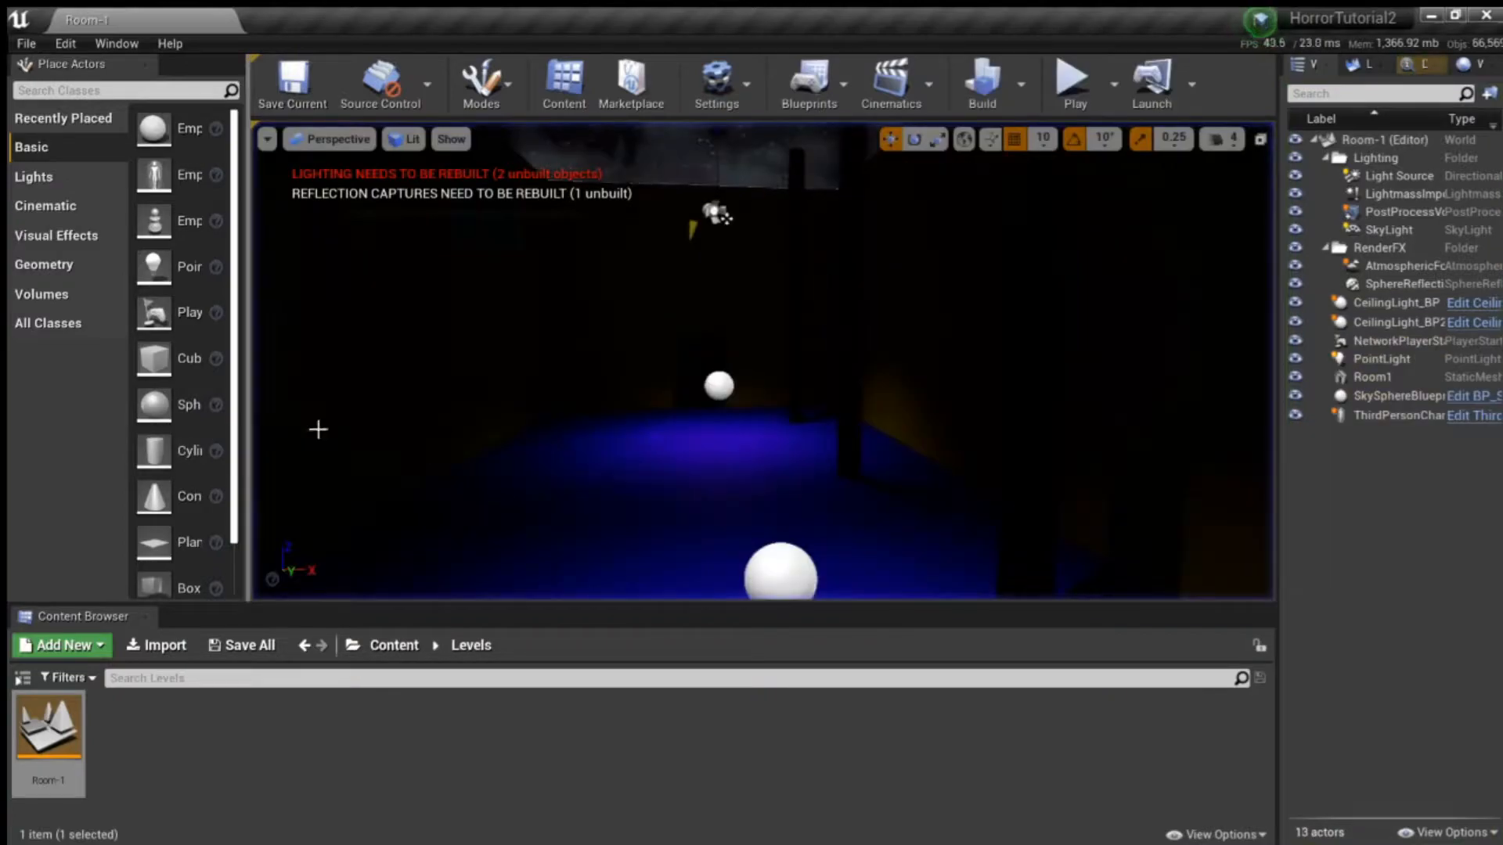
- Open the ThirdPersonCharacter blueprint from ThirdPersonBP/Blueprints and dock its editor beside the level
left_click(395, 645)
double_click(483, 726)
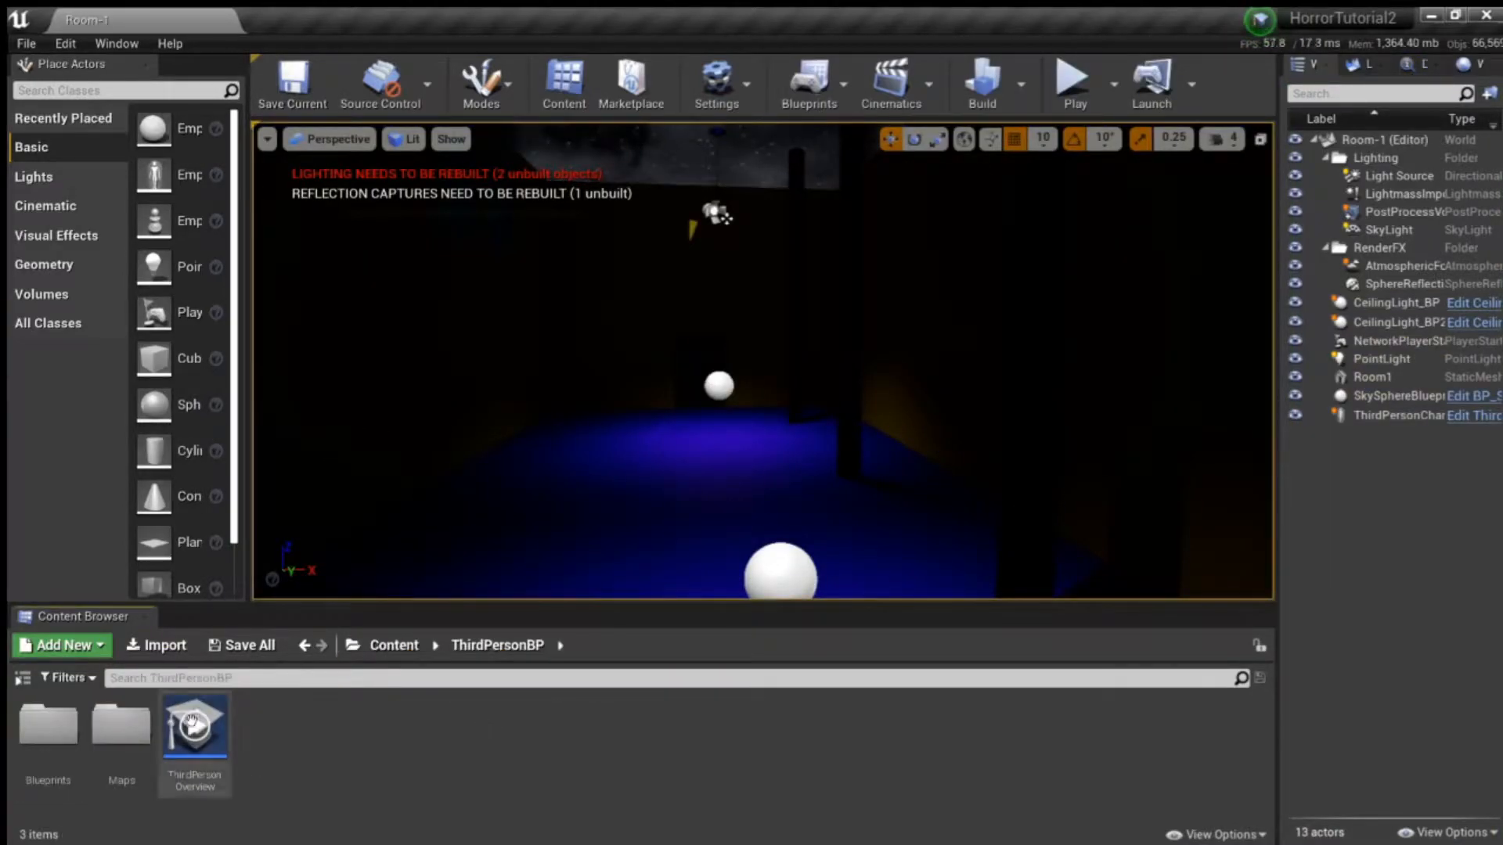
double_click(51, 724)
left_click(58, 731)
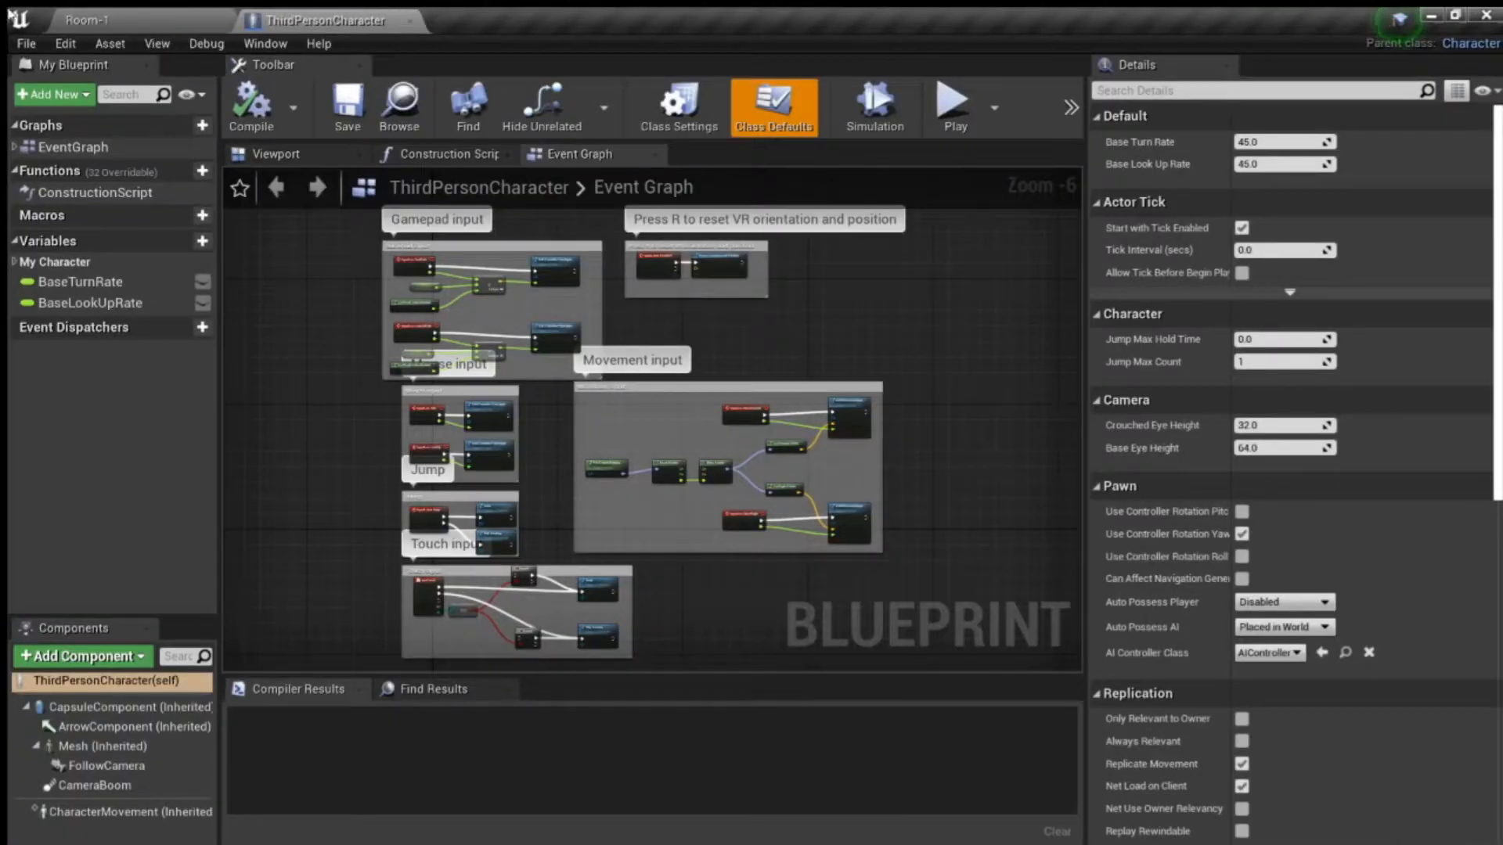
left_click(116, 29)
left_click(255, 23)
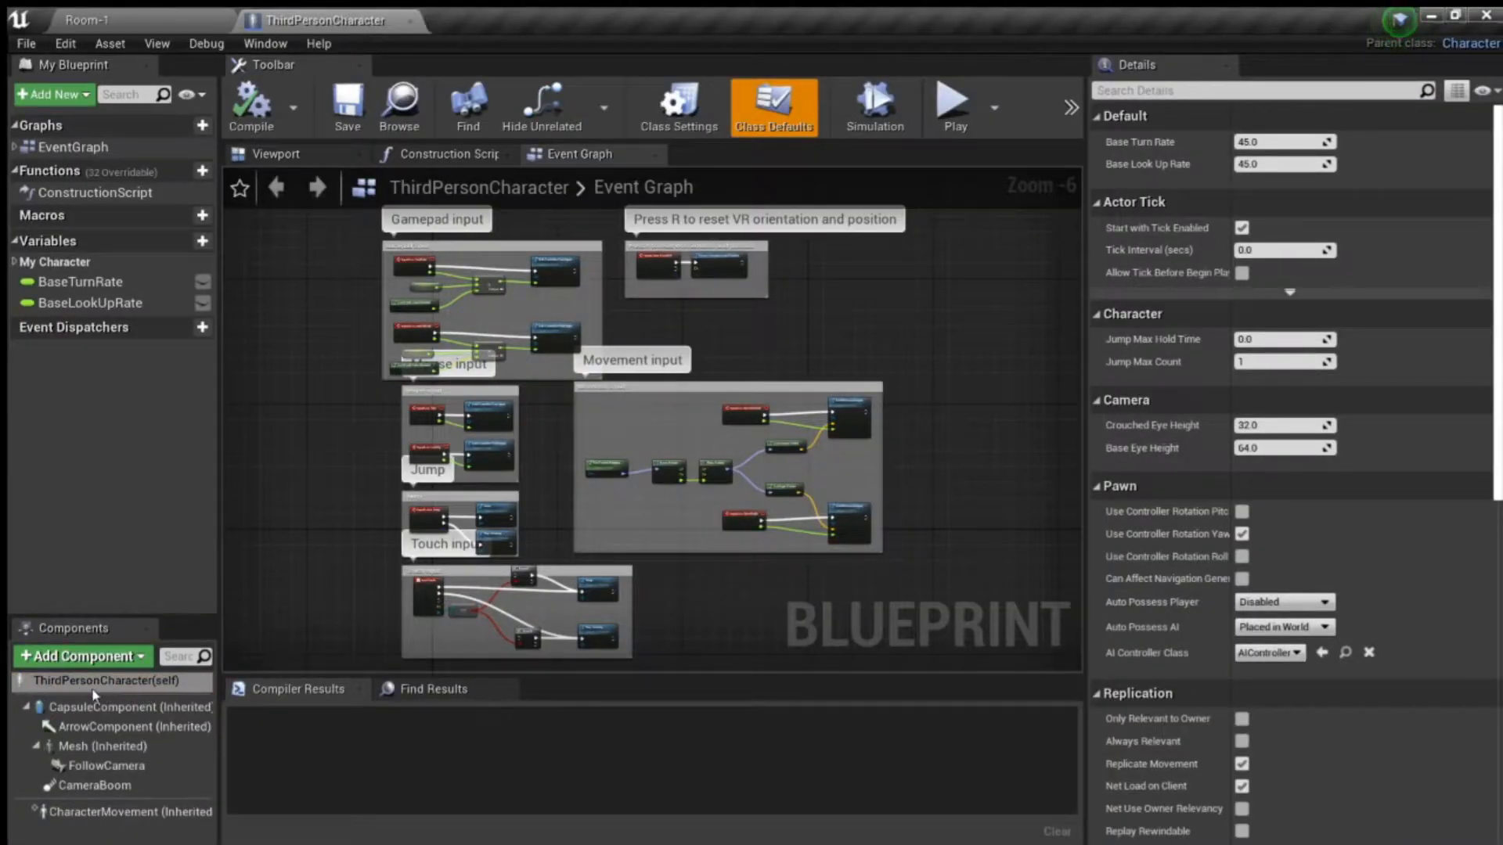
- Set Max Walk Speed to 300 on the character's CharacterMovement component and compile the blueprint
left_click(68, 682)
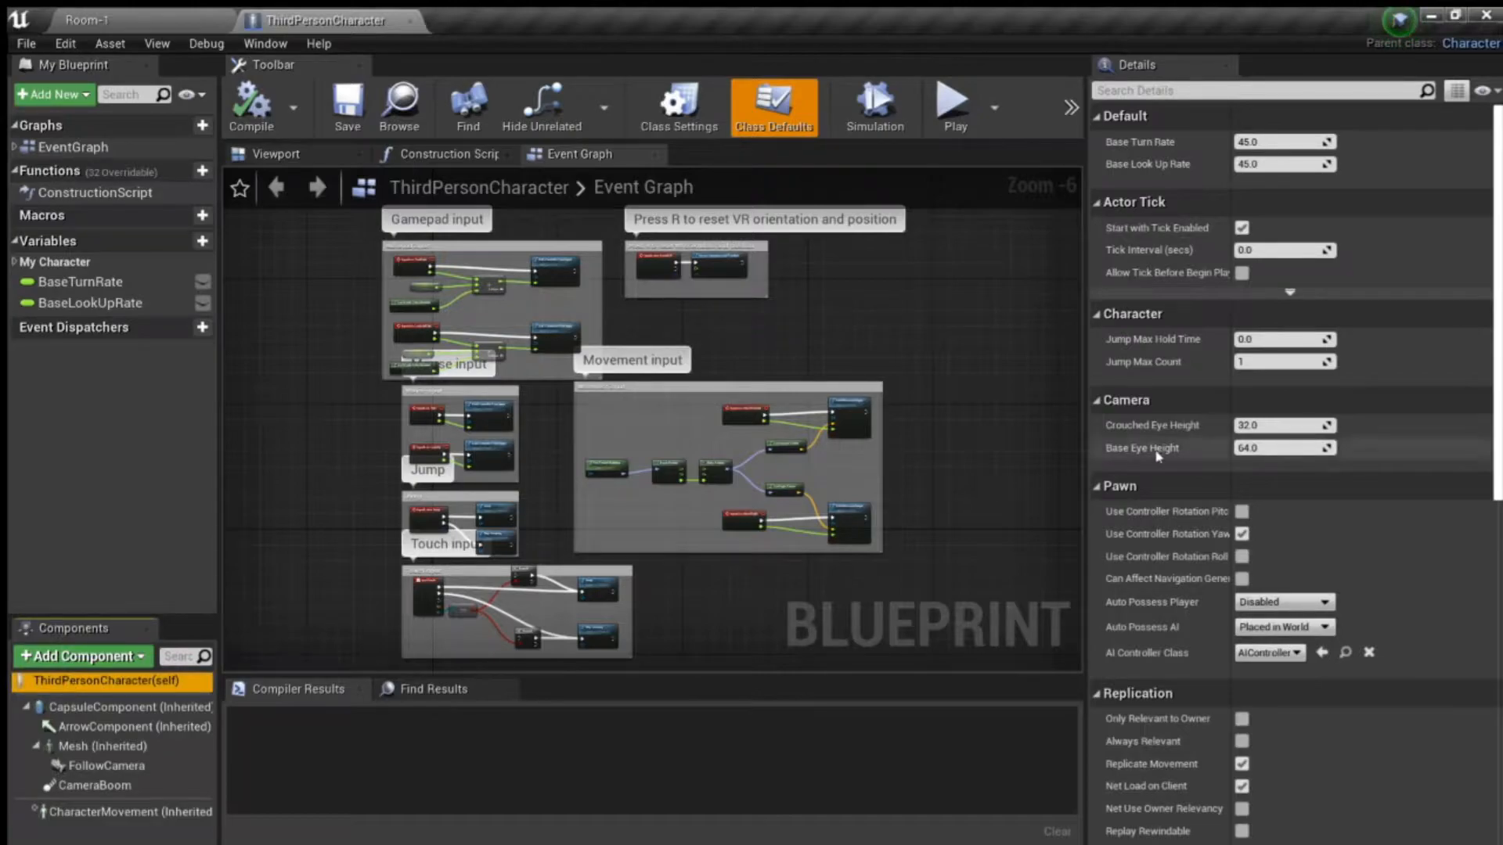
scroll(1300, 449, "down", 10)
scroll(1299, 449, "down", 5)
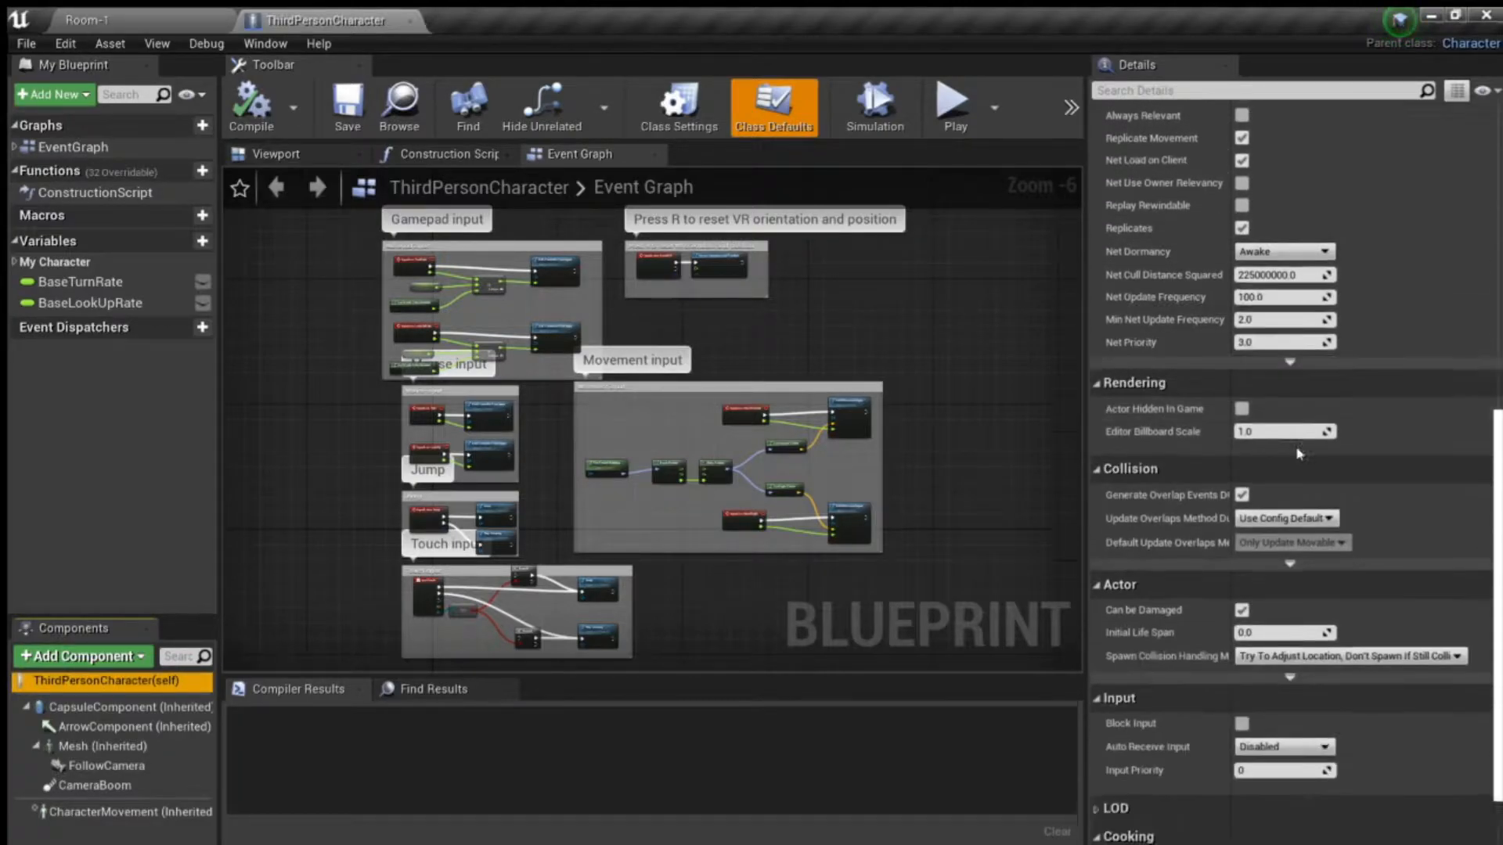
scroll(1302, 443, "up", 15)
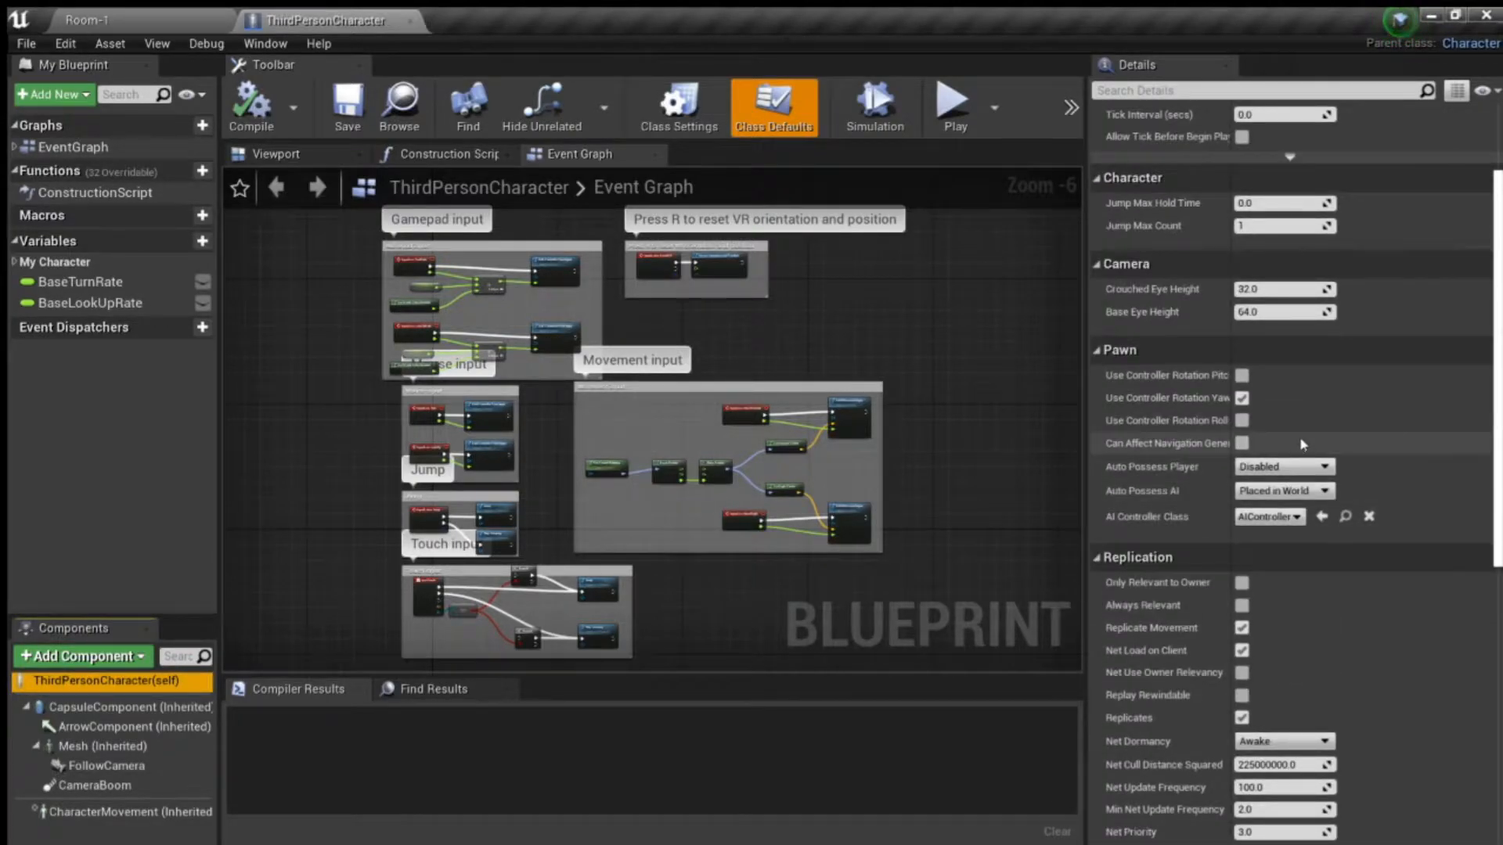
scroll(1302, 443, "up", 3)
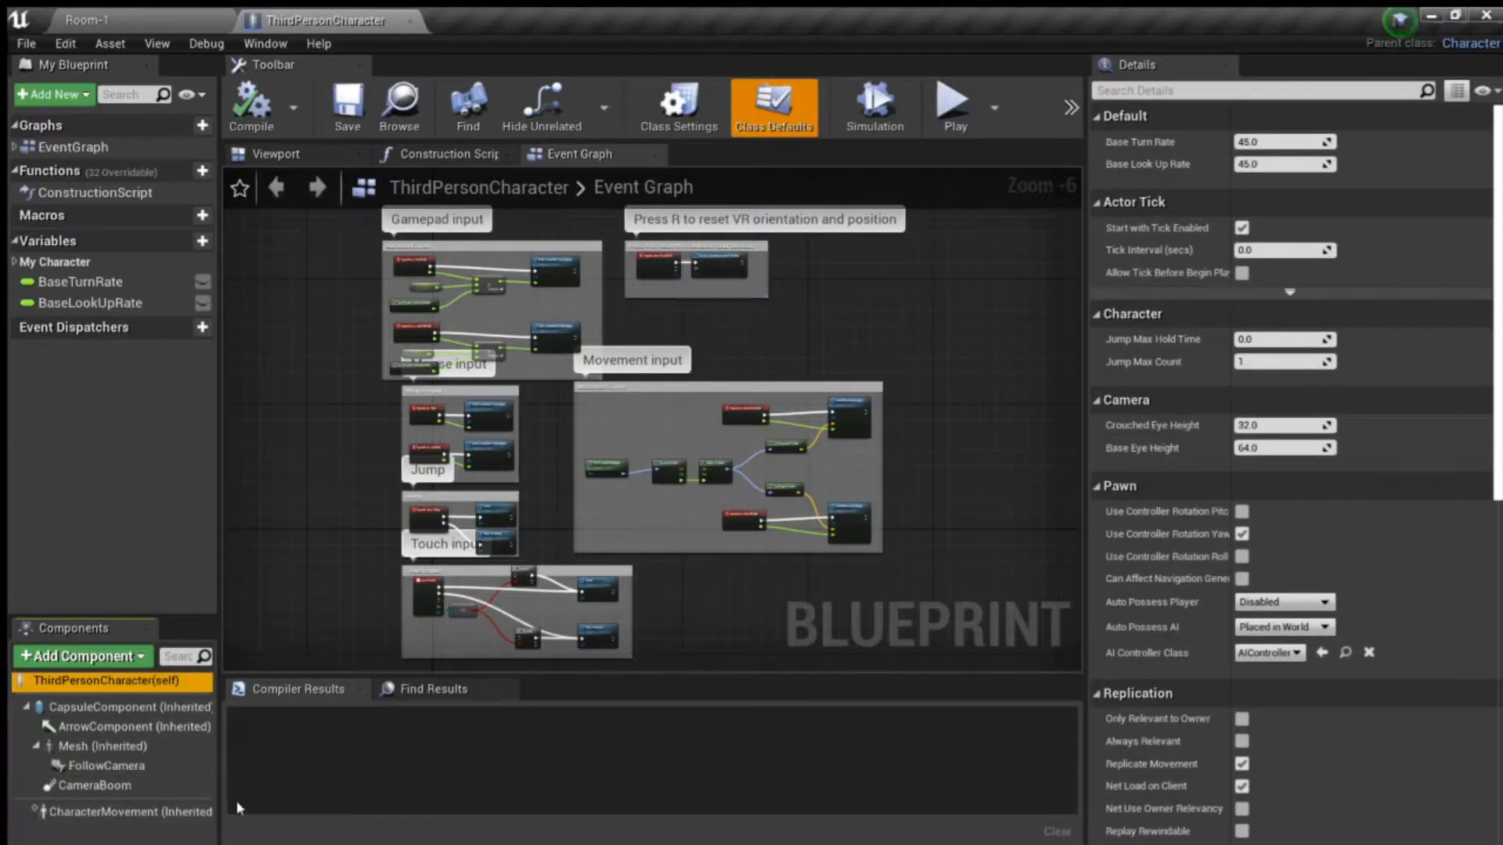
left_click(63, 814)
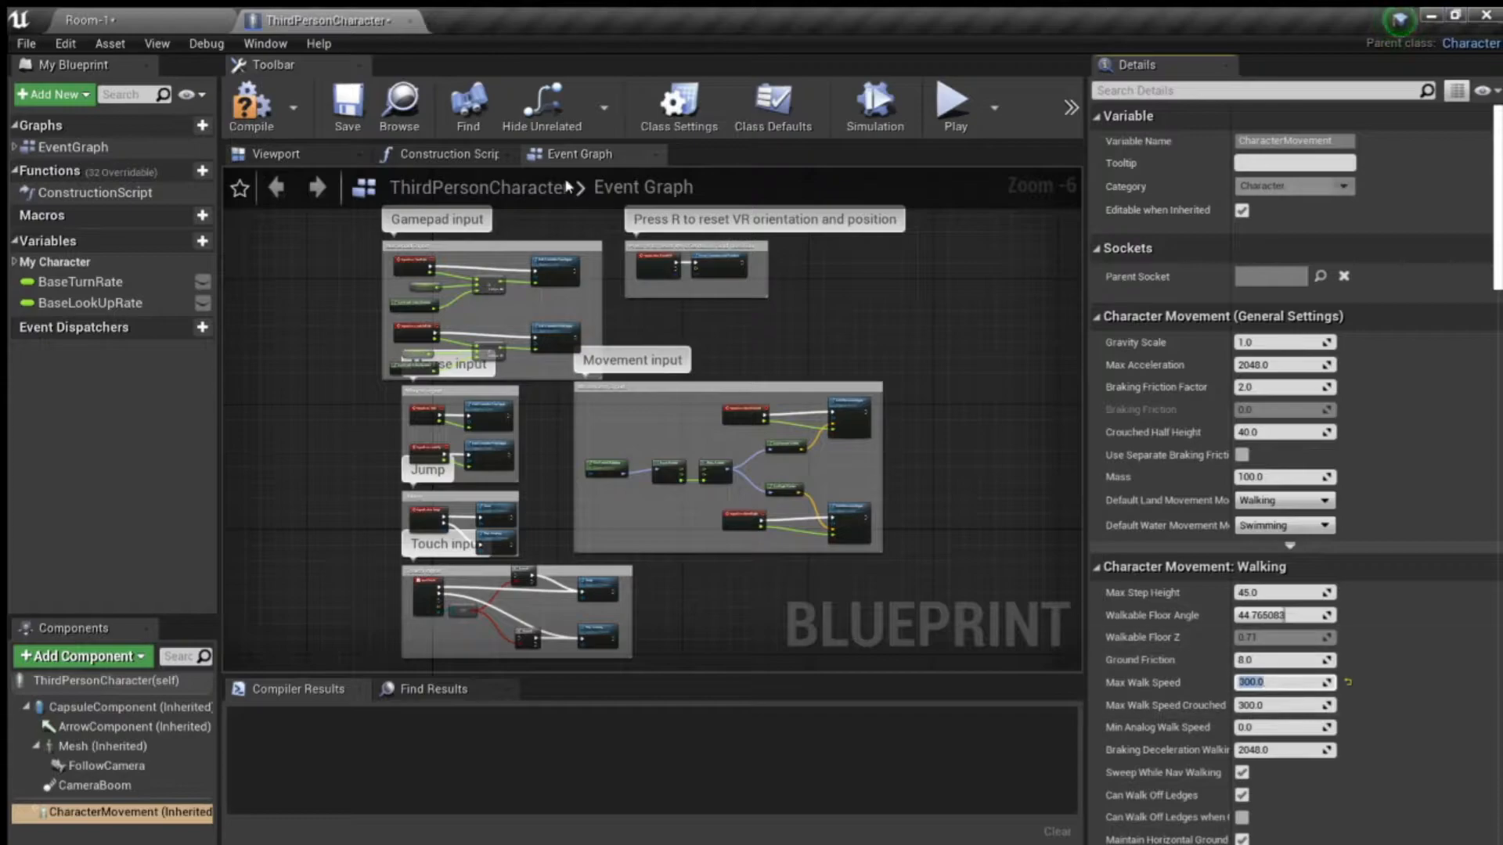
left_click(253, 132)
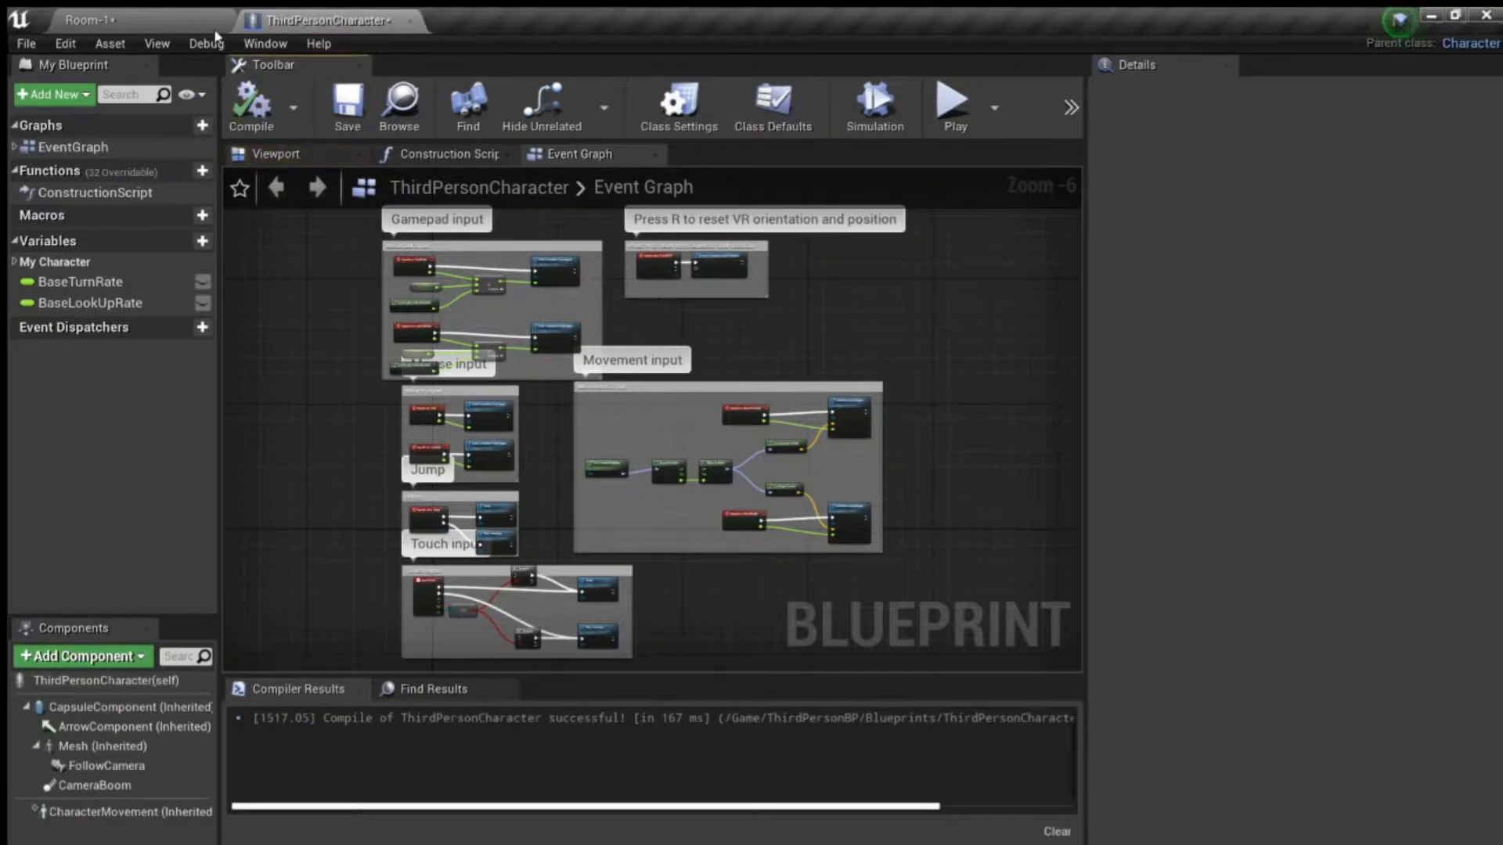
- Playtest Room-1 in the viewport to check the new walking speed, walking around the room and jumping, and end the play session
left_click(180, 19)
key("alt+p")
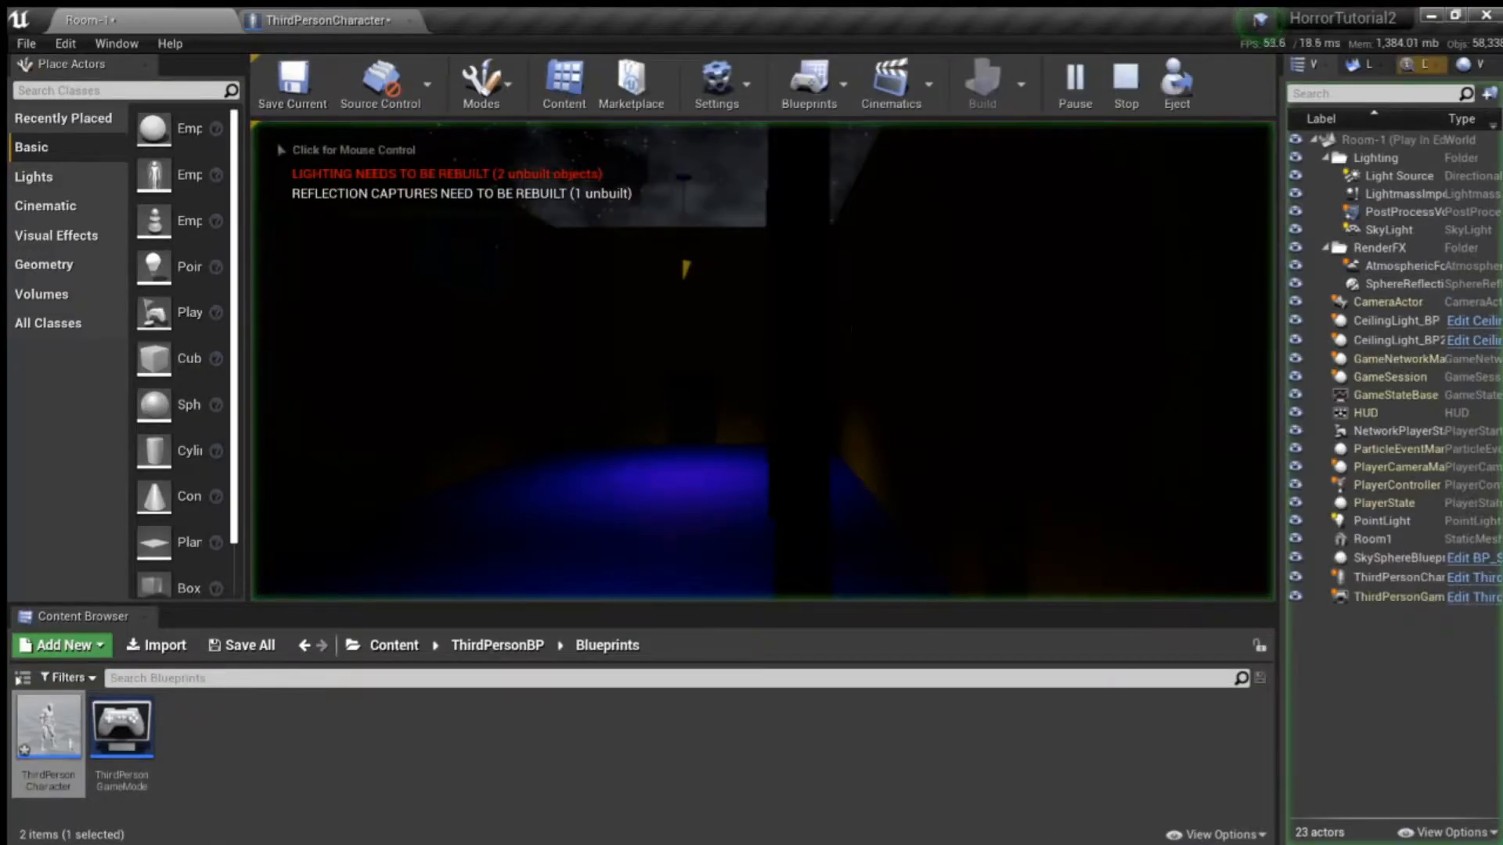
left_click(852, 325)
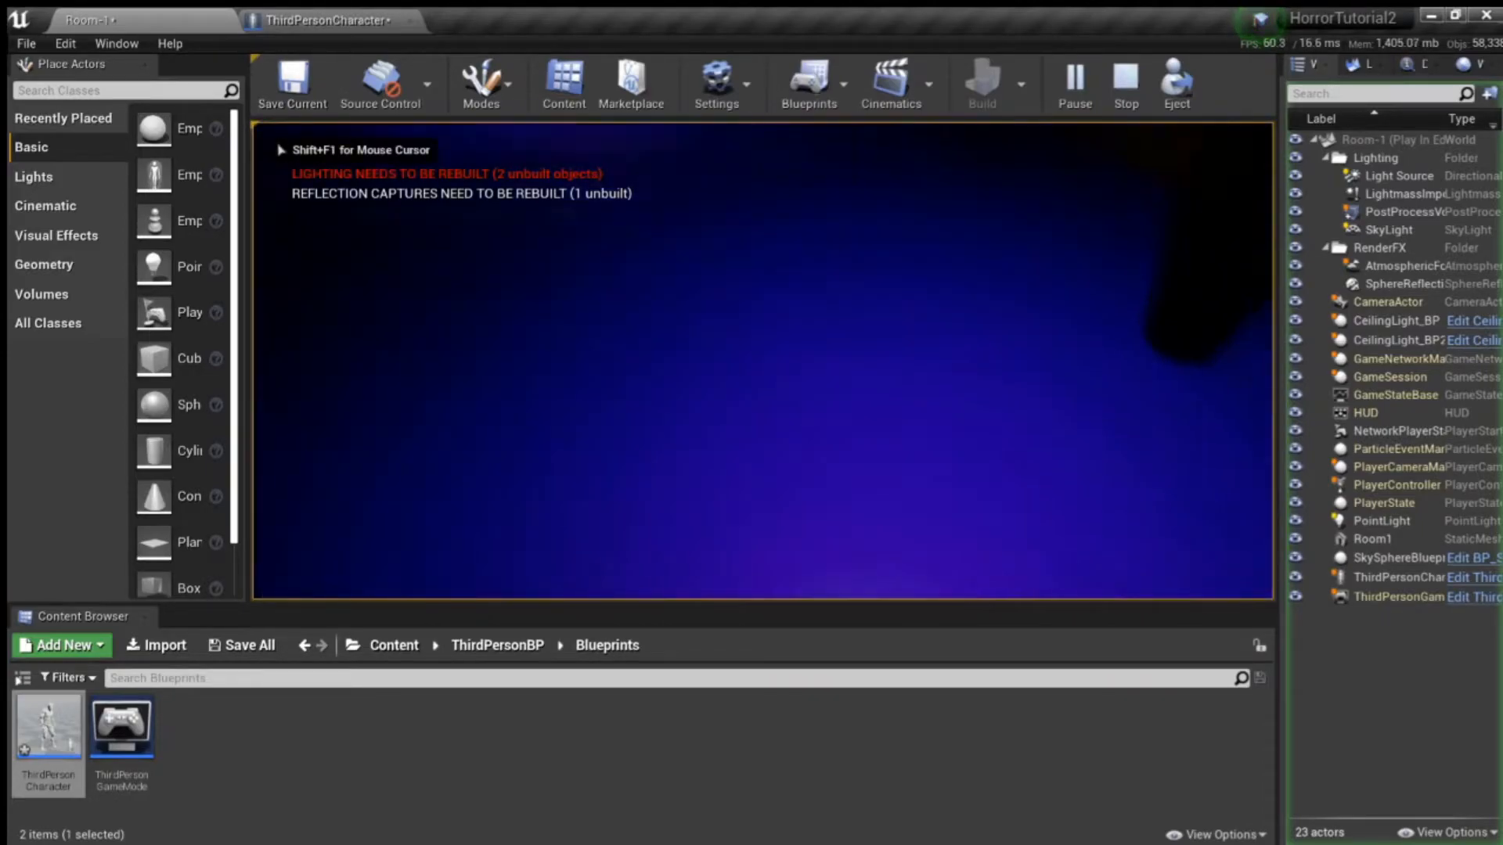
key("w")
key("w")
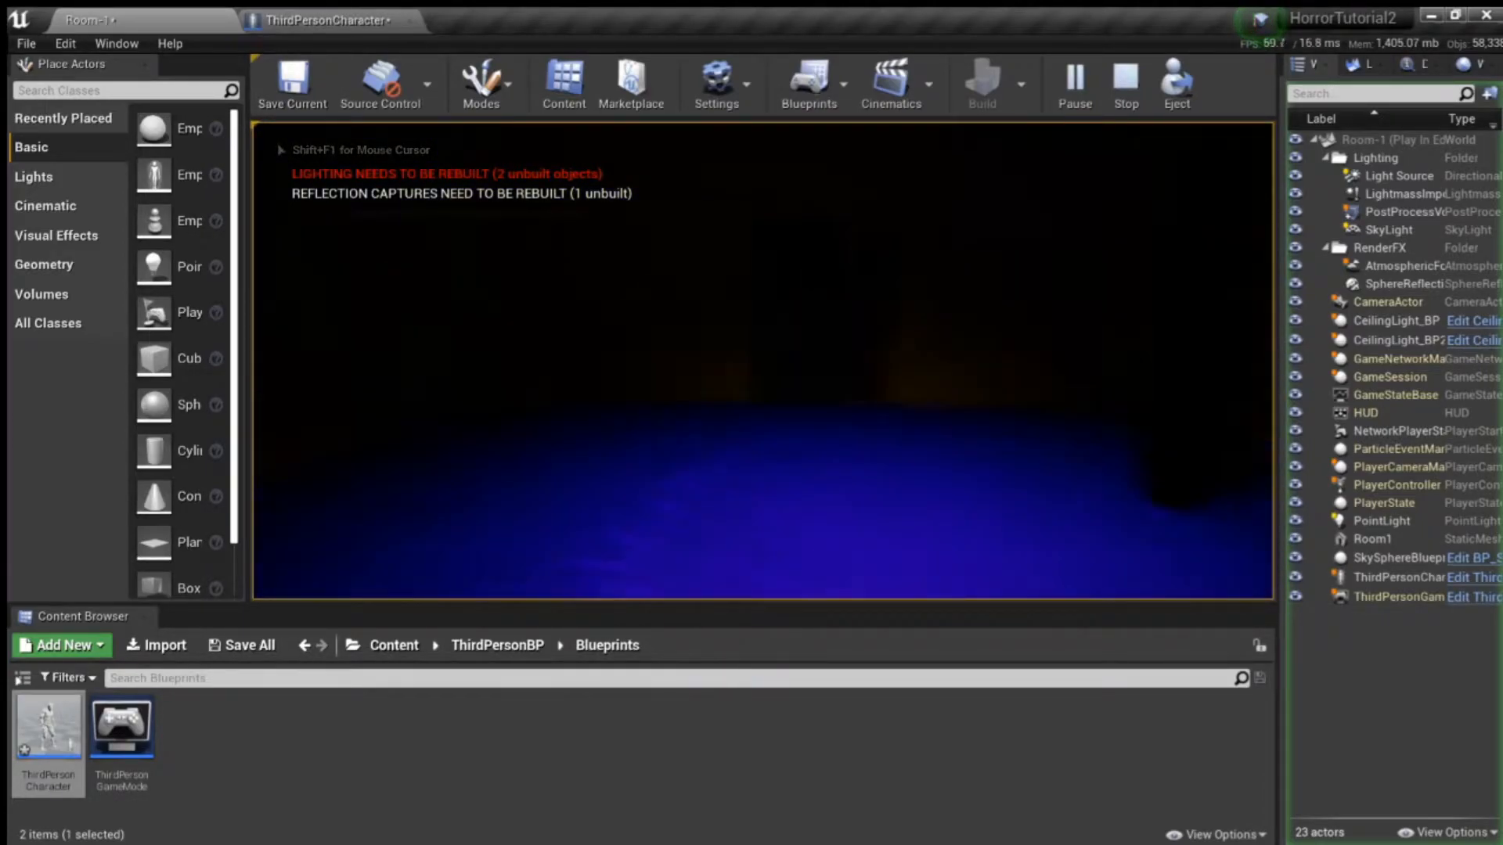
key("w")
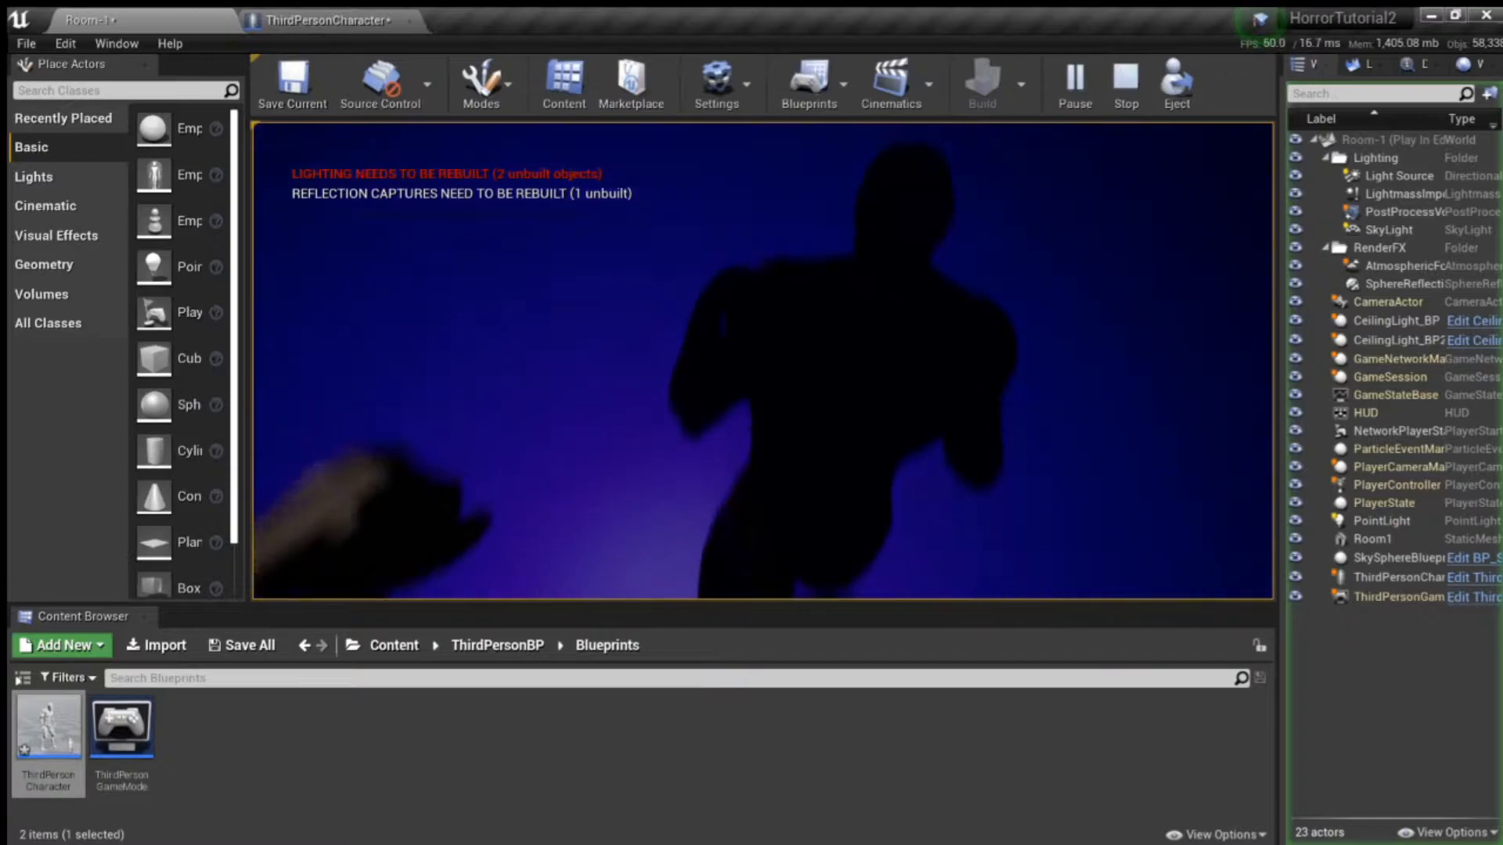
key("w")
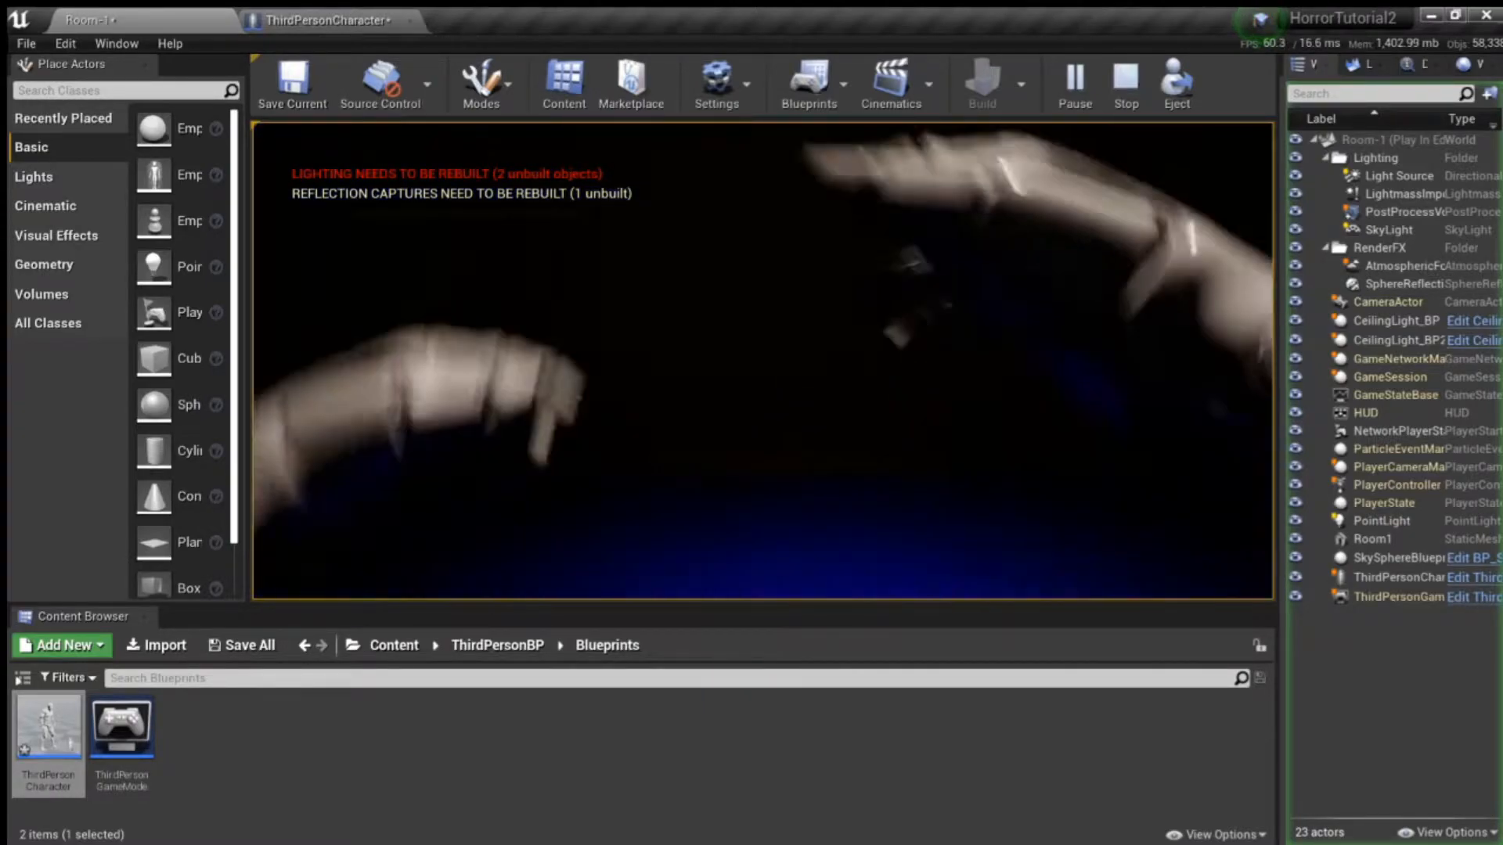
key("w")
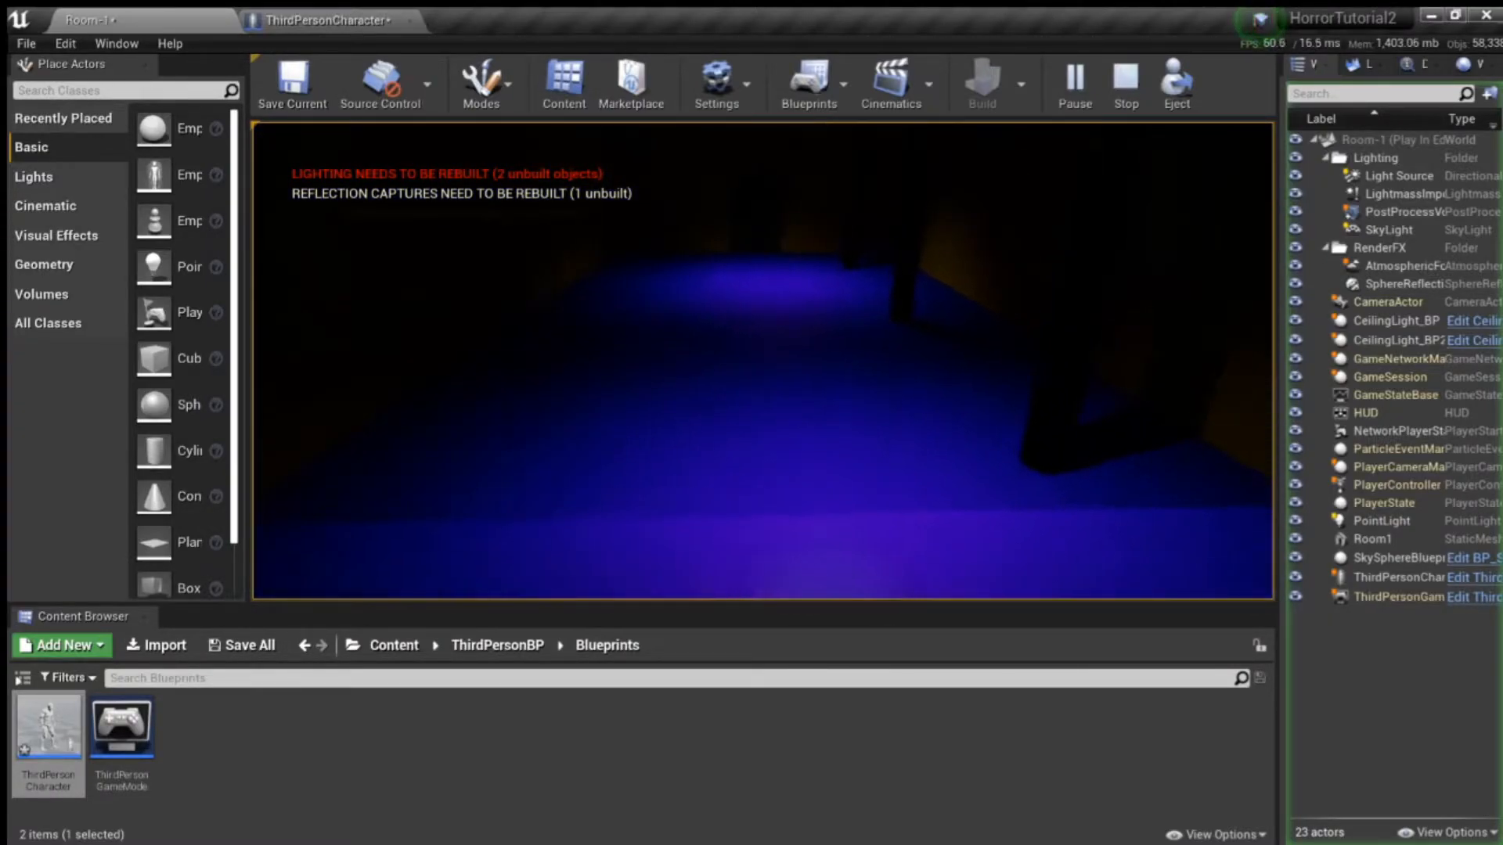
key("w")
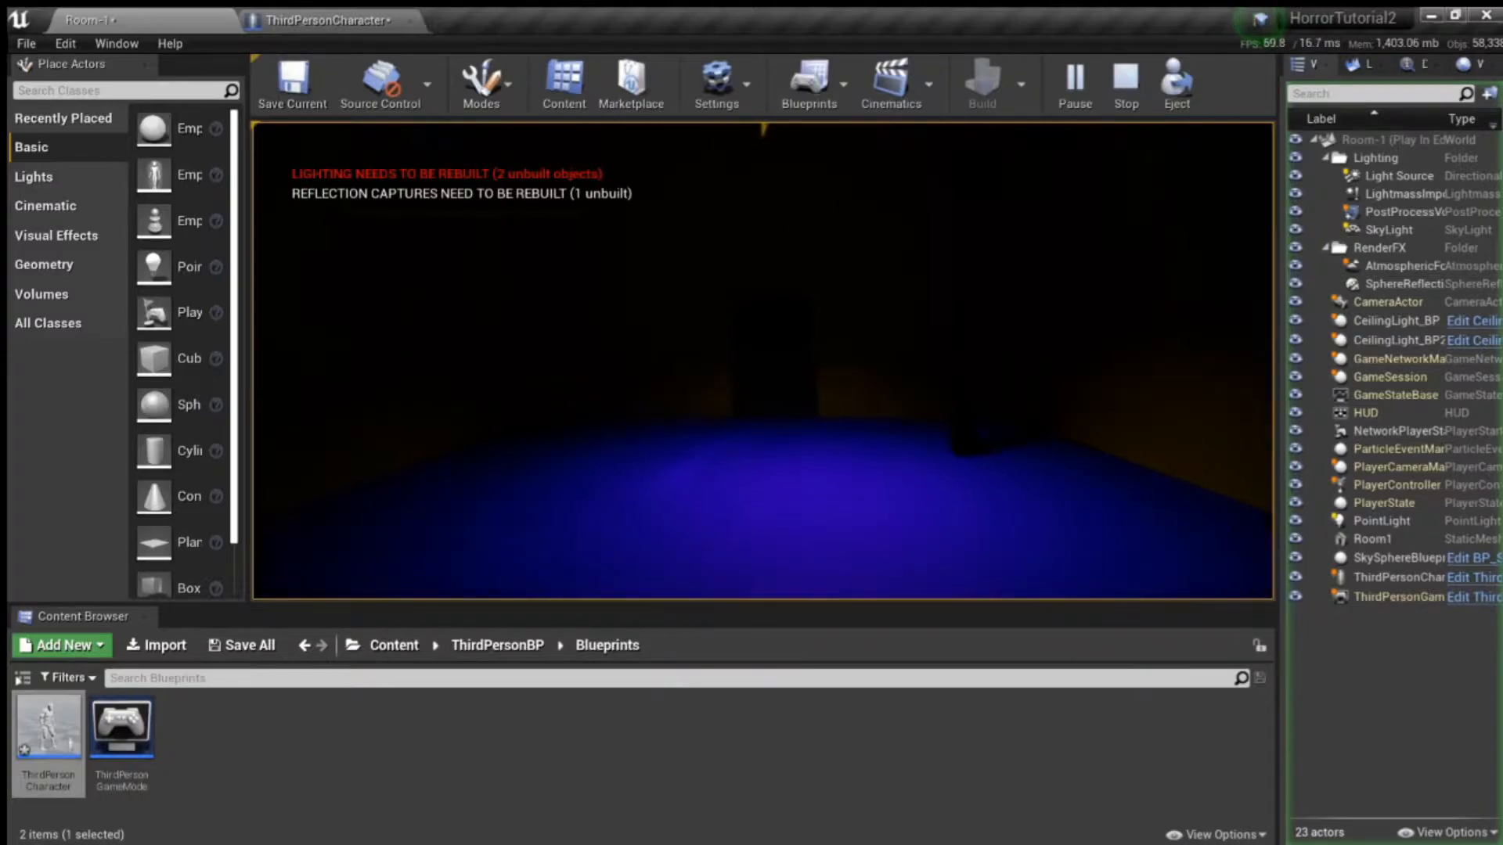
key("w")
key("w")
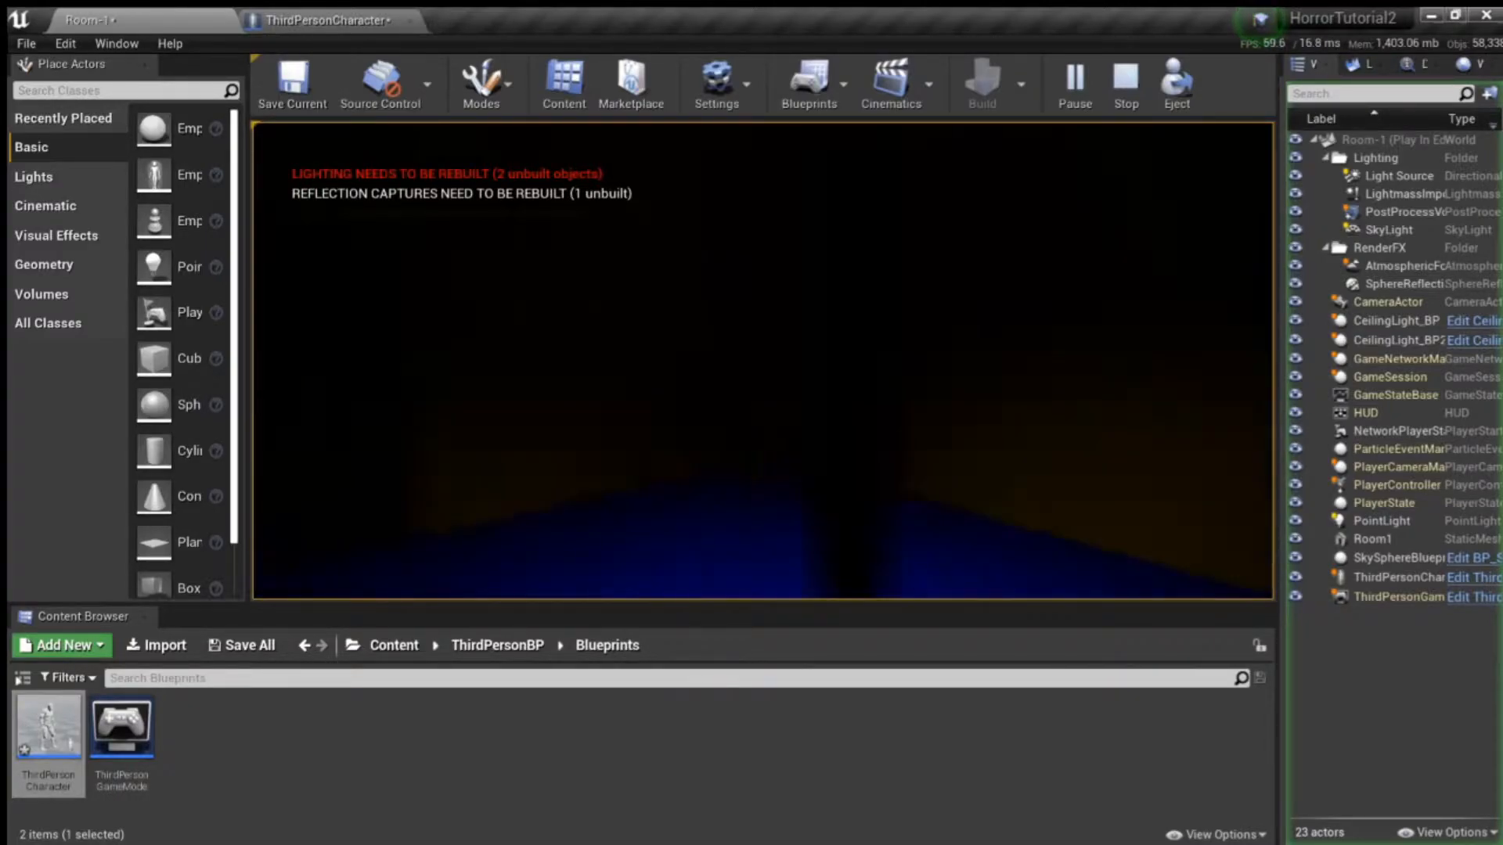
key("w")
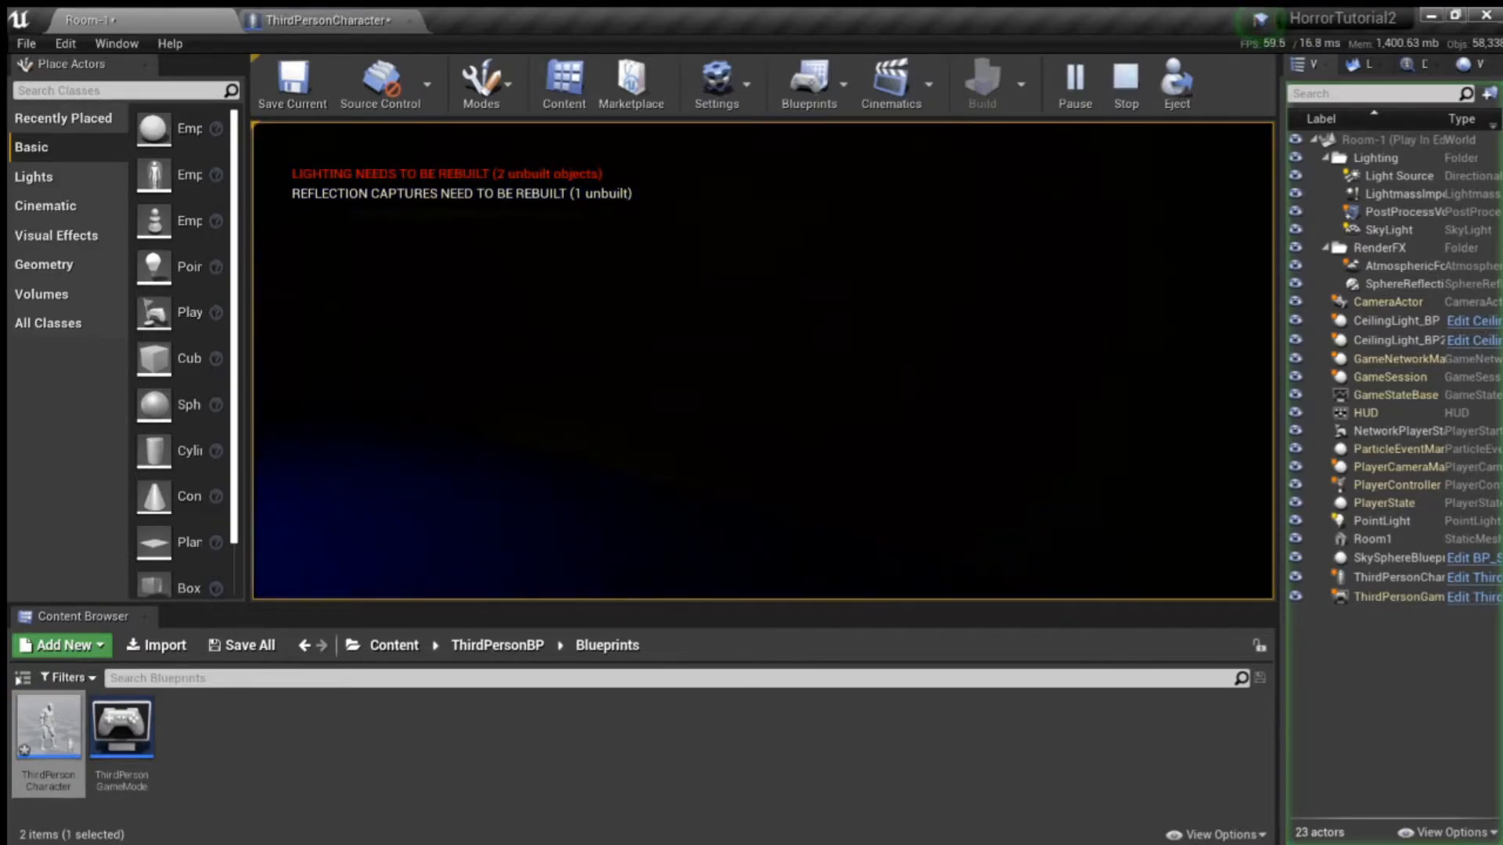
key("w")
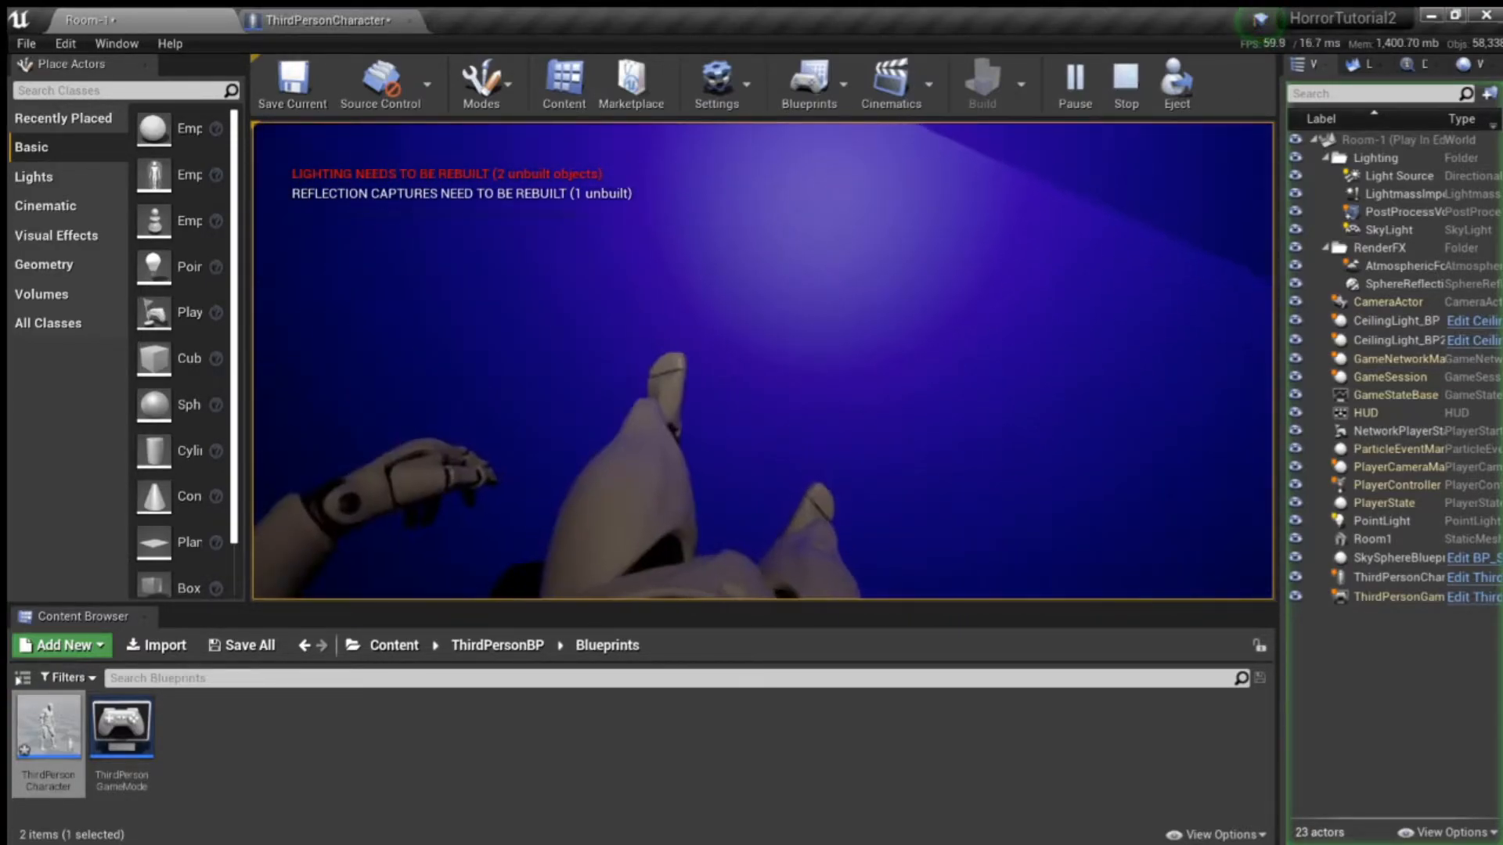
key("w")
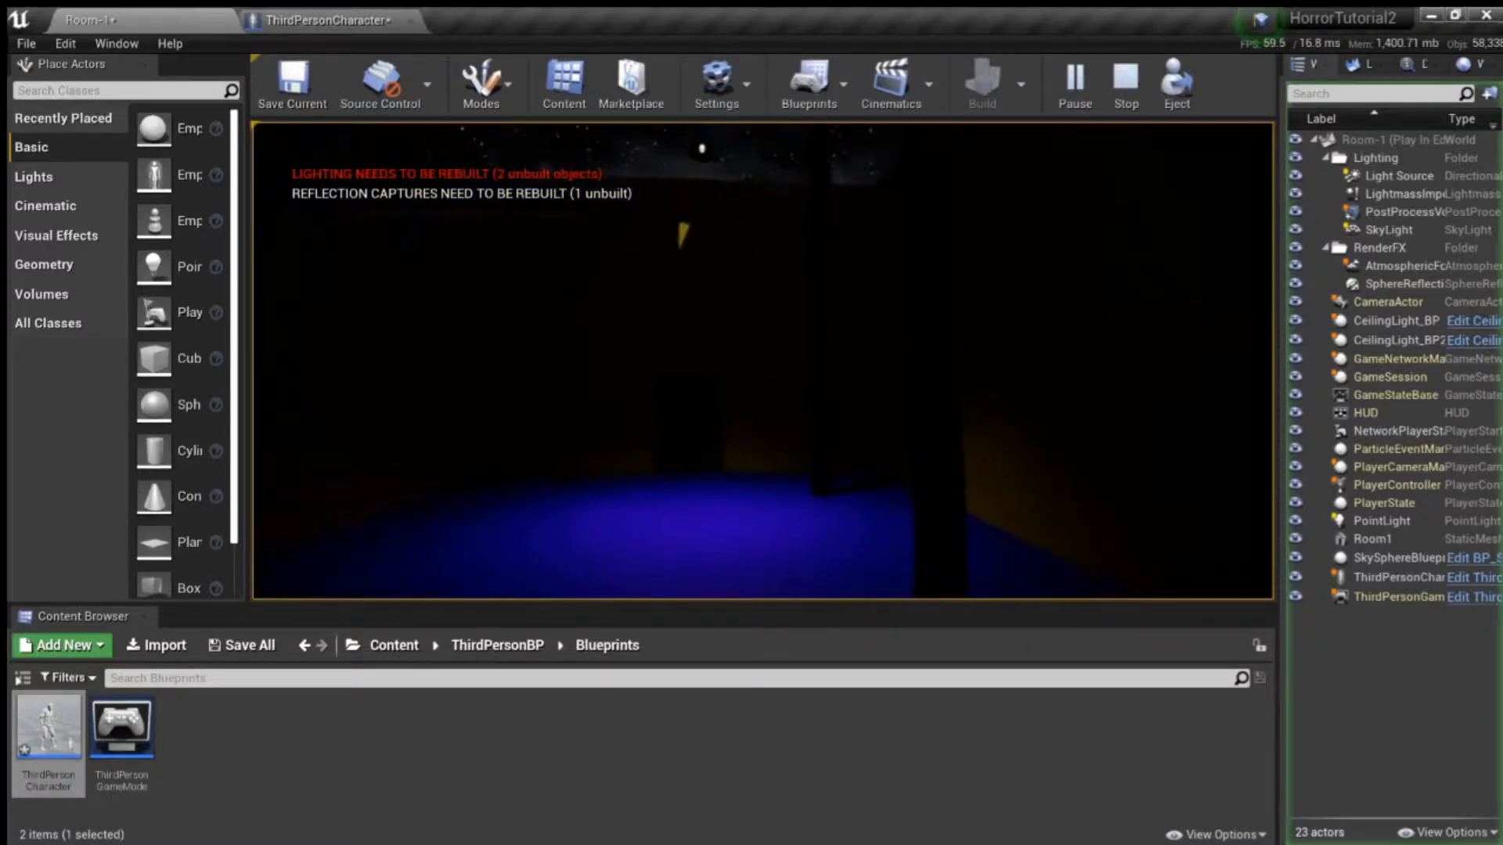
key("w")
key("w")
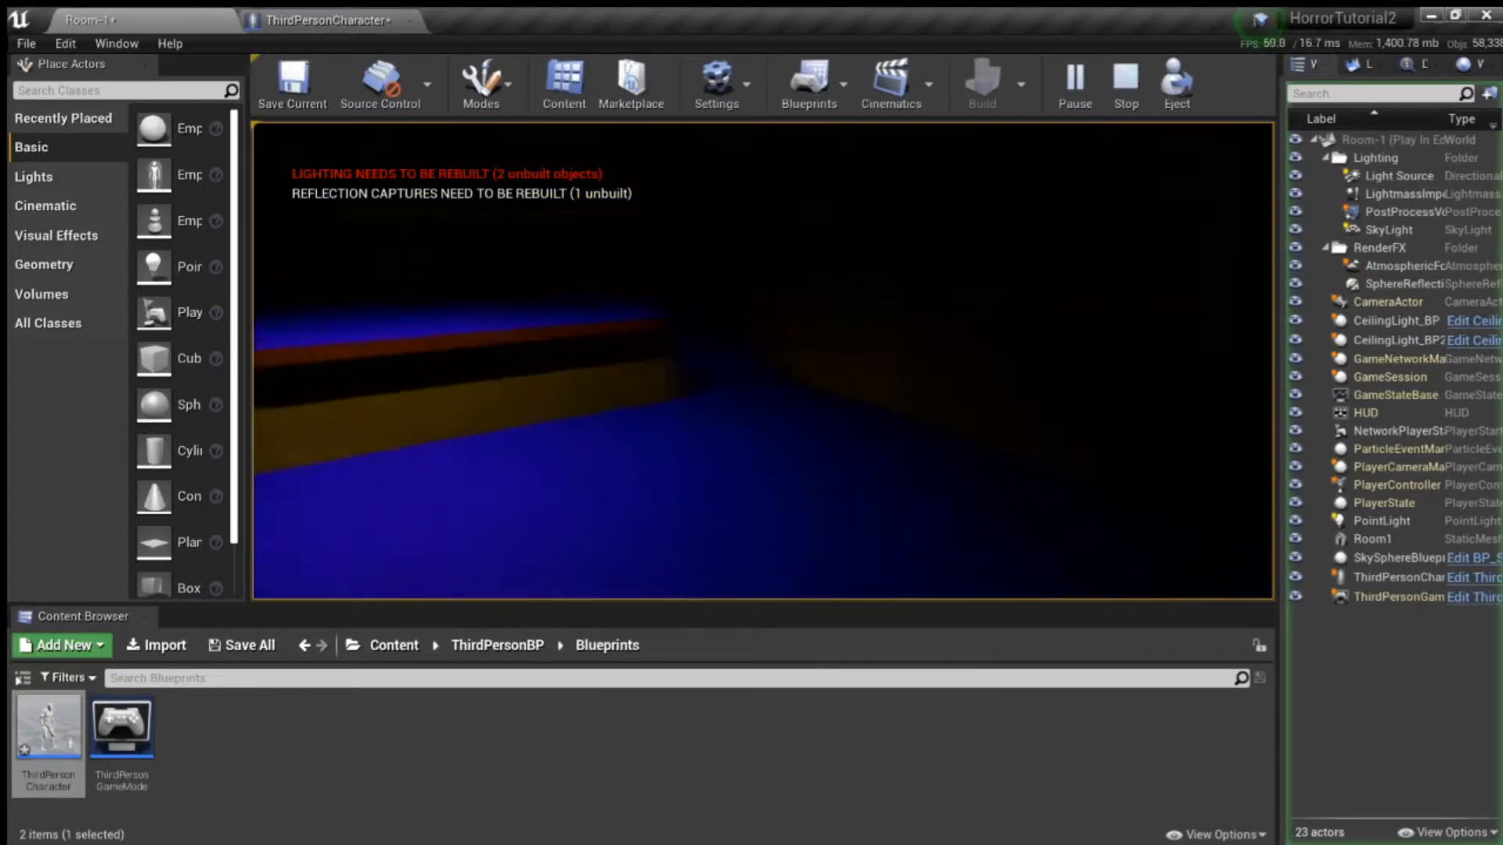
key("w")
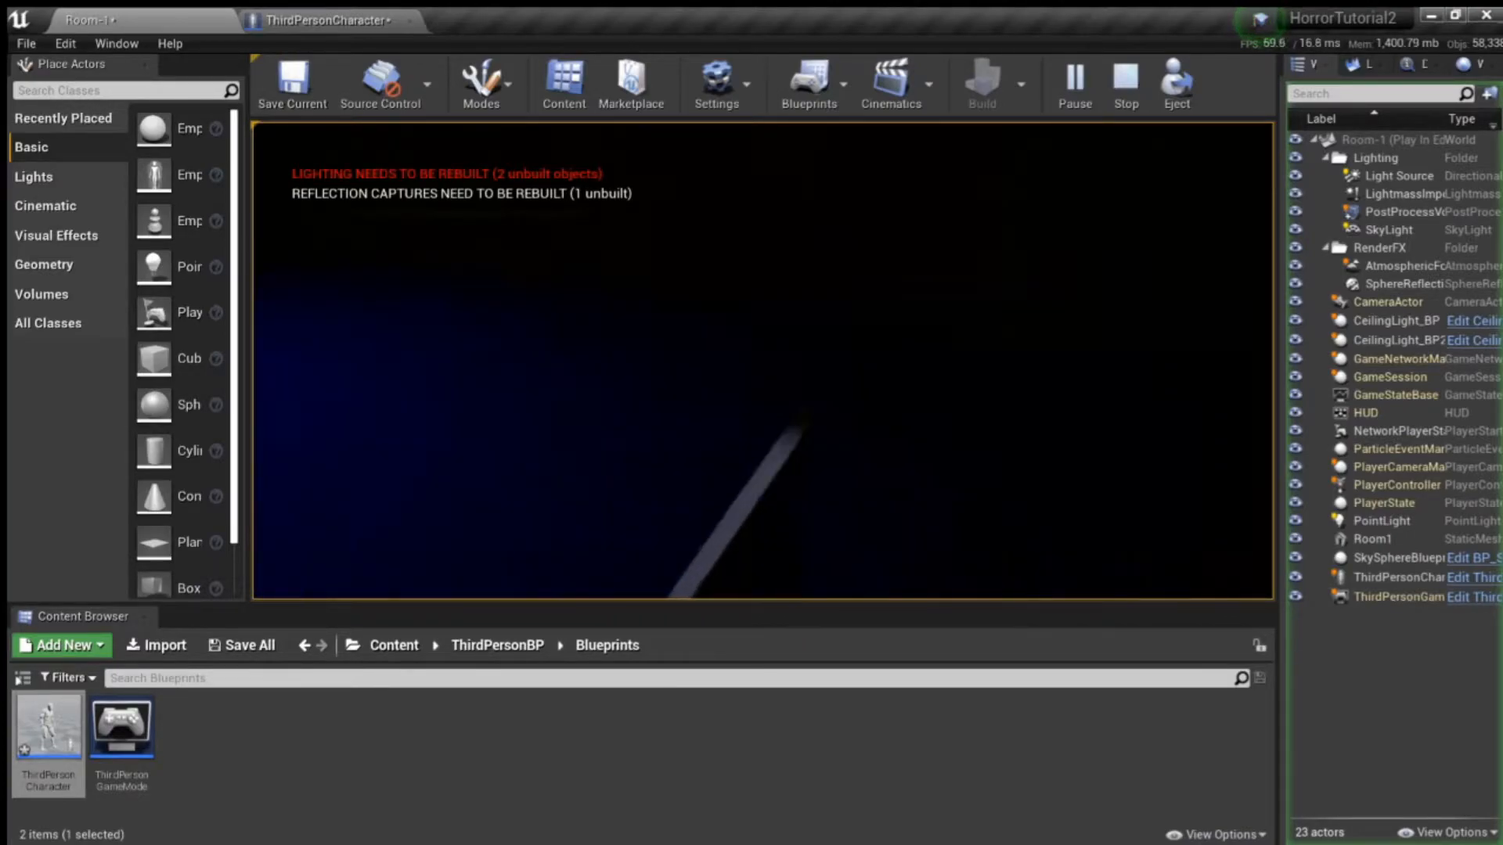
key("w")
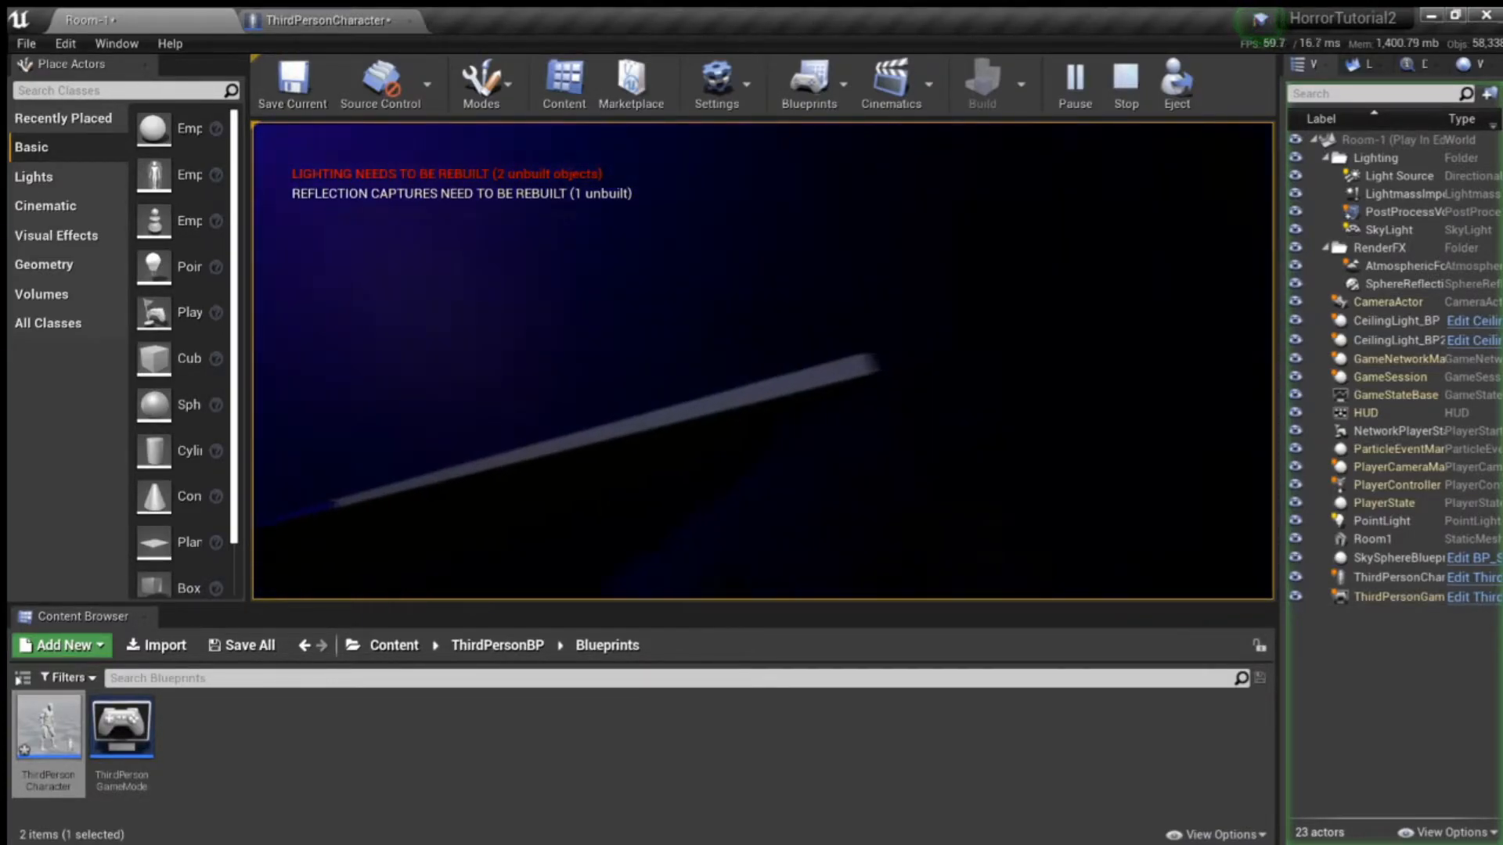
key("w")
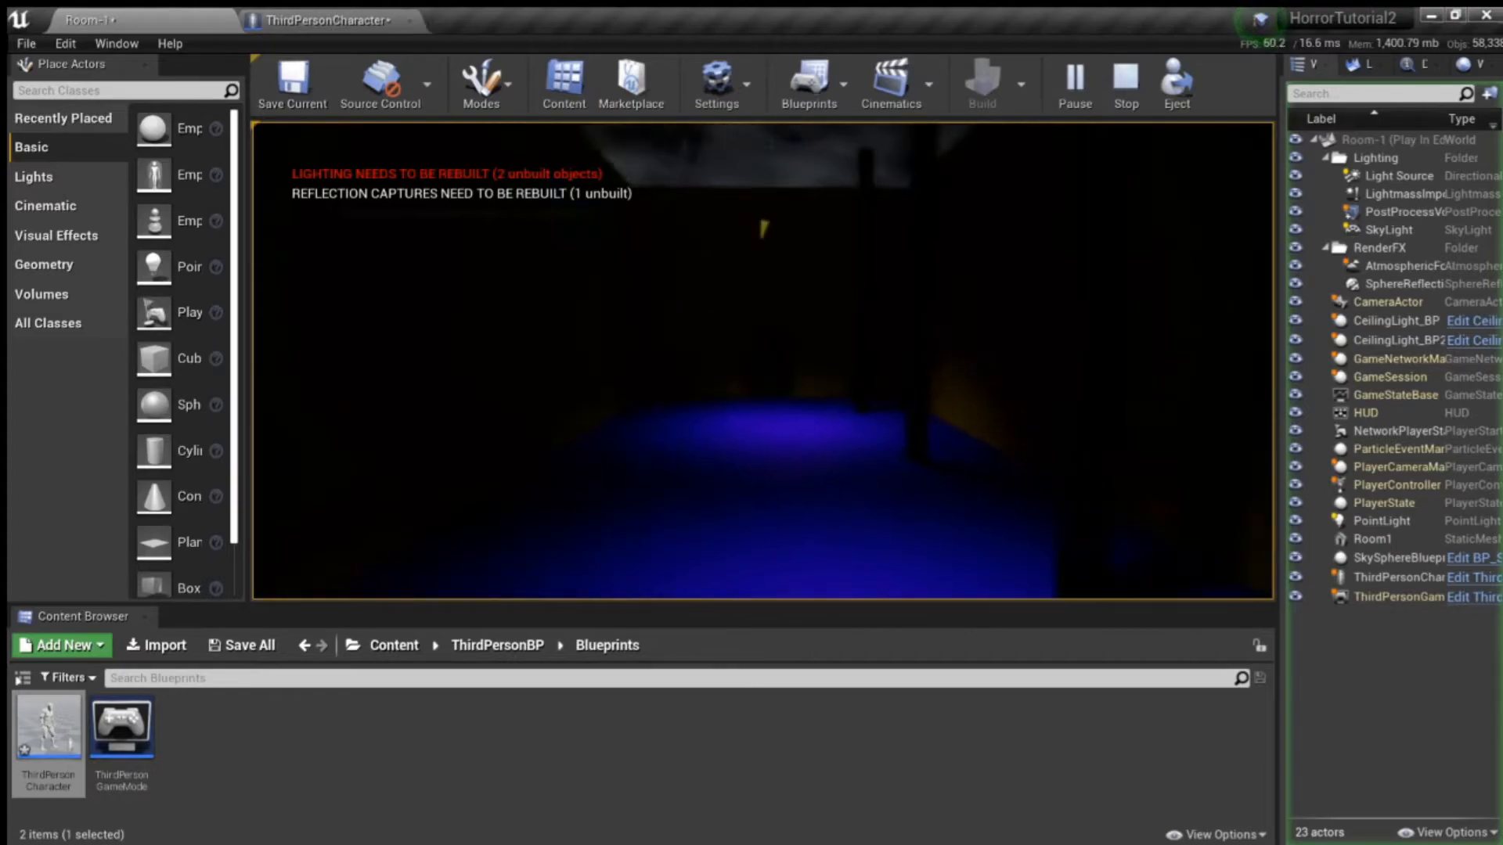
key("w")
key("space")
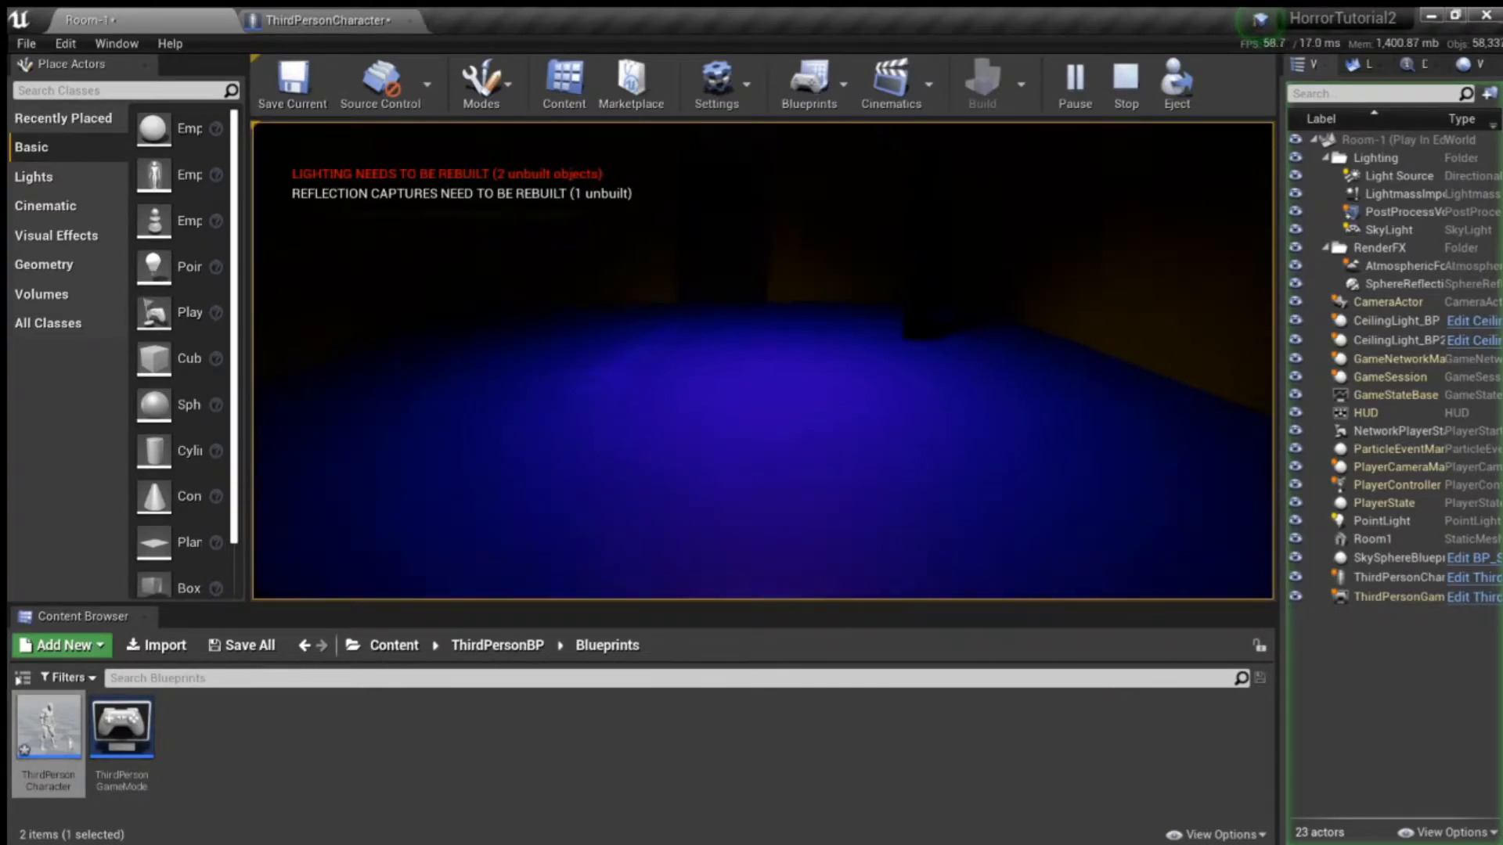
key("space")
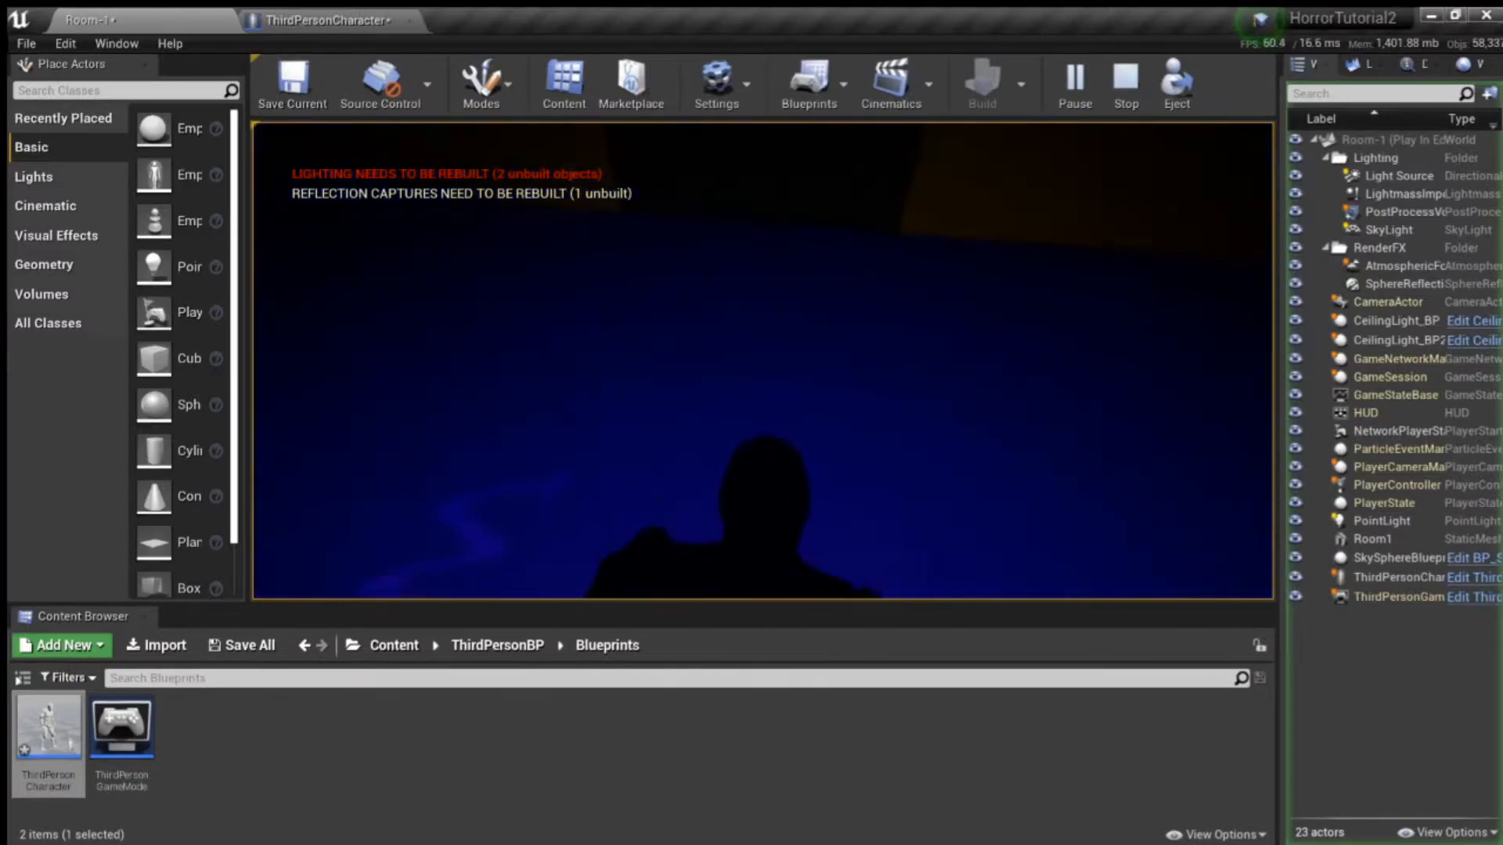
key("w")
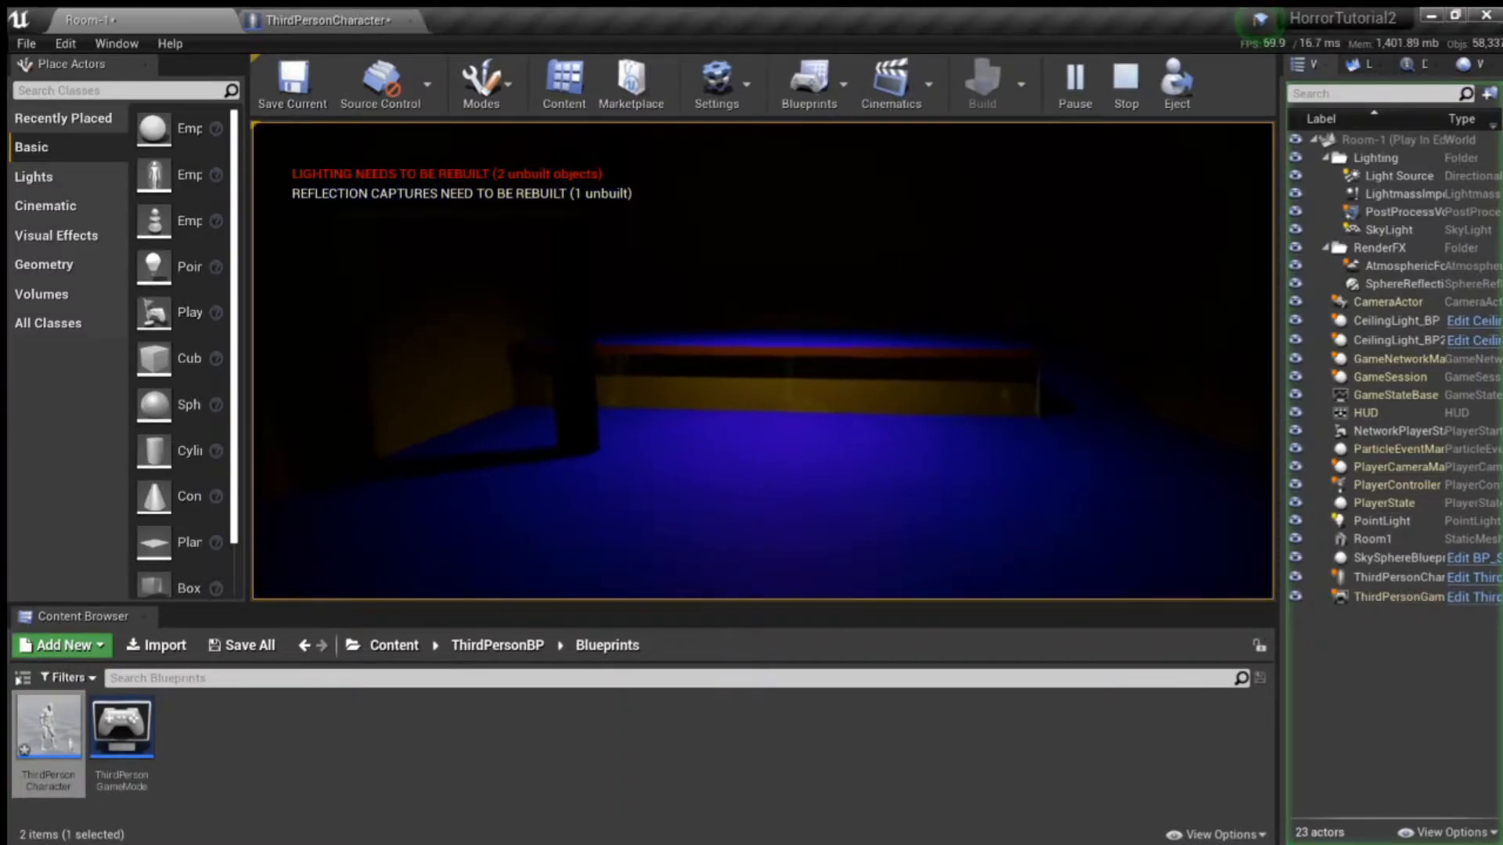
key("Escape")
right_click_drag(798, 429, 716, 438)
key("w")
key("s")
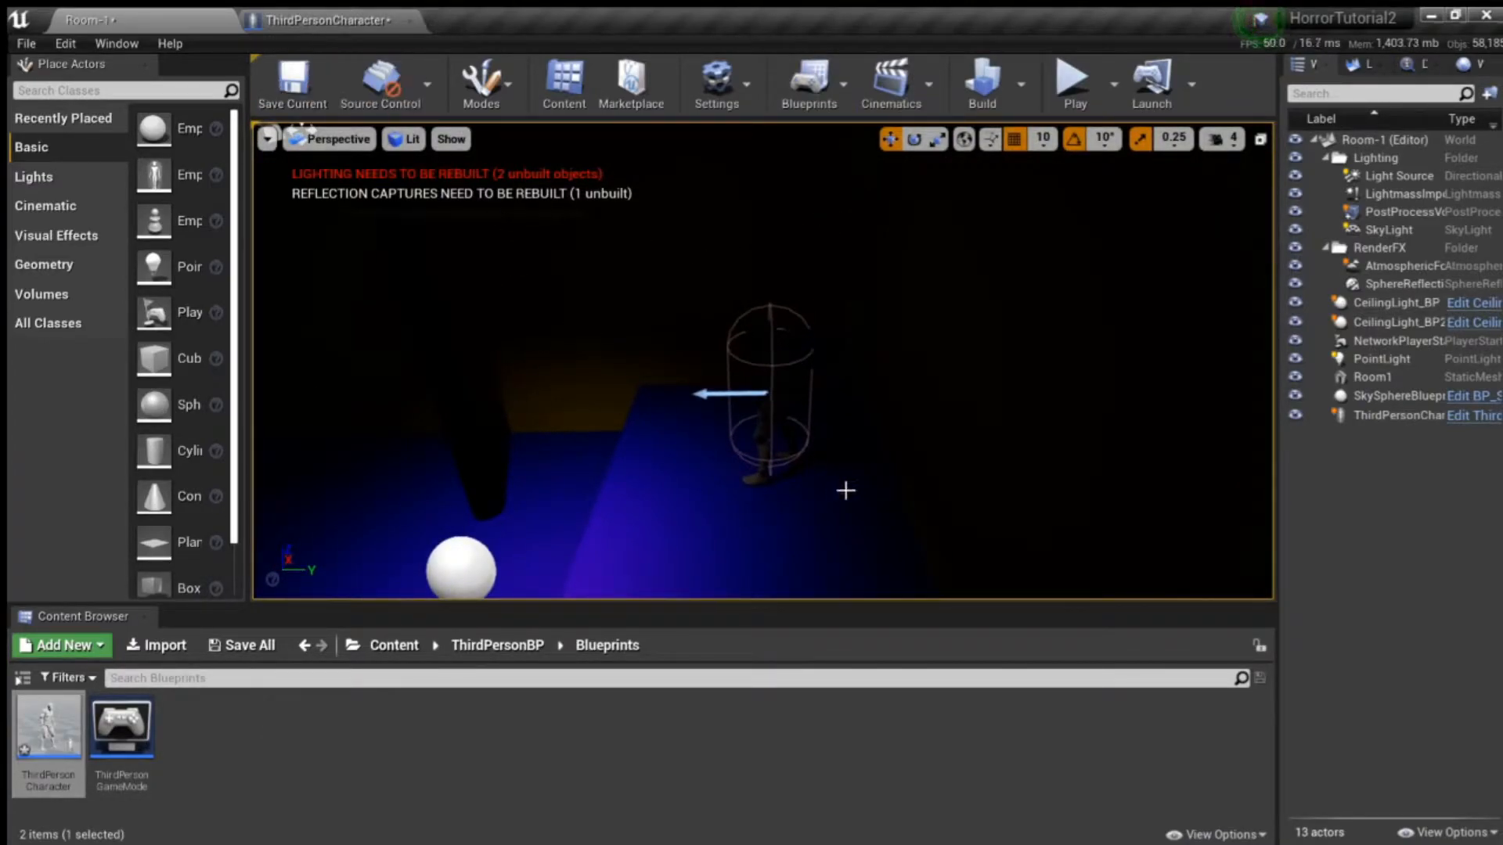
left_click(329, 21)
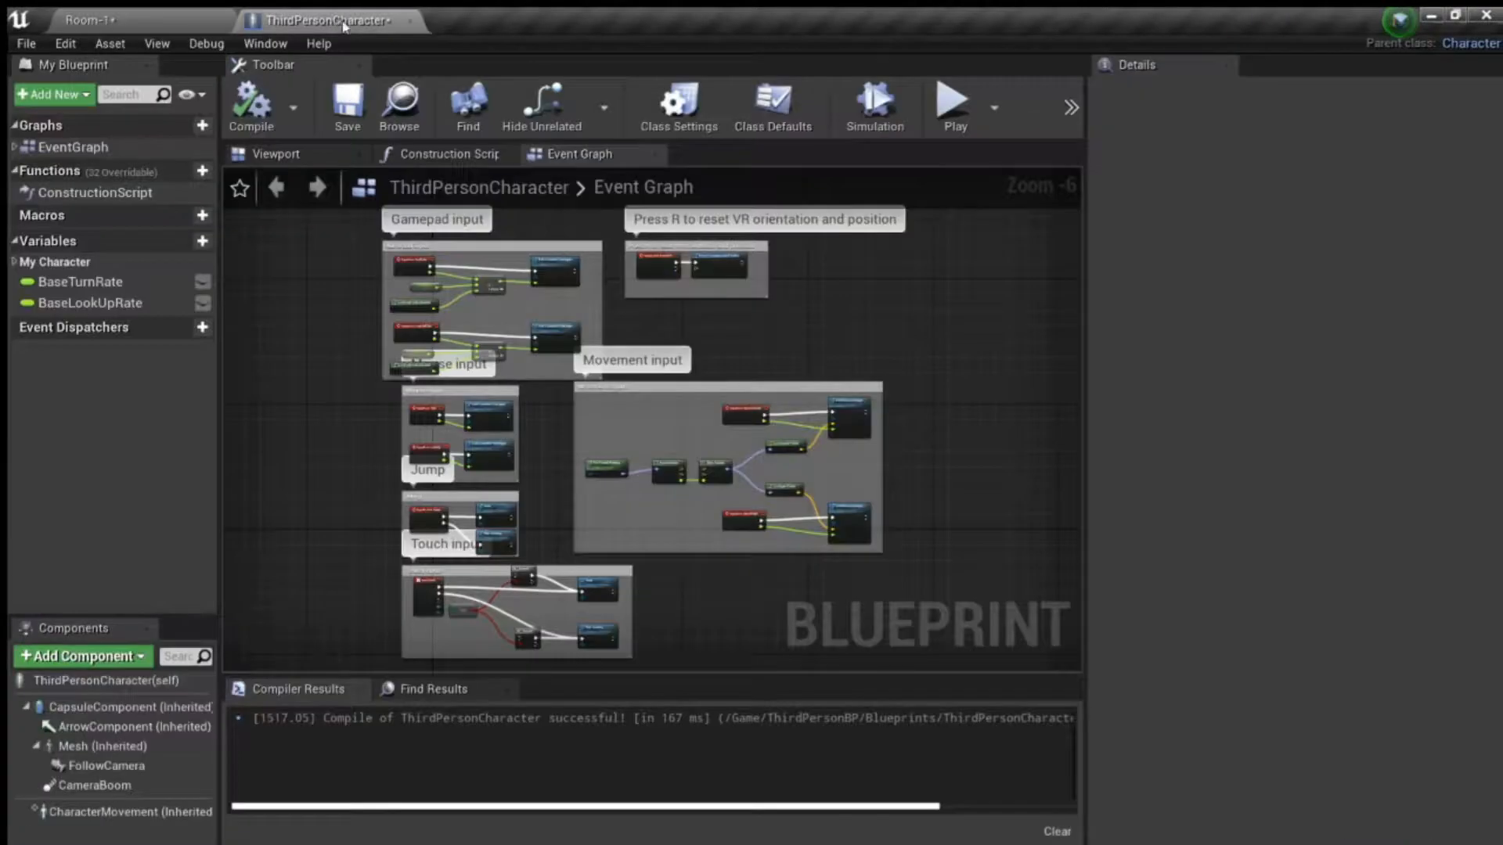
left_click(182, 17)
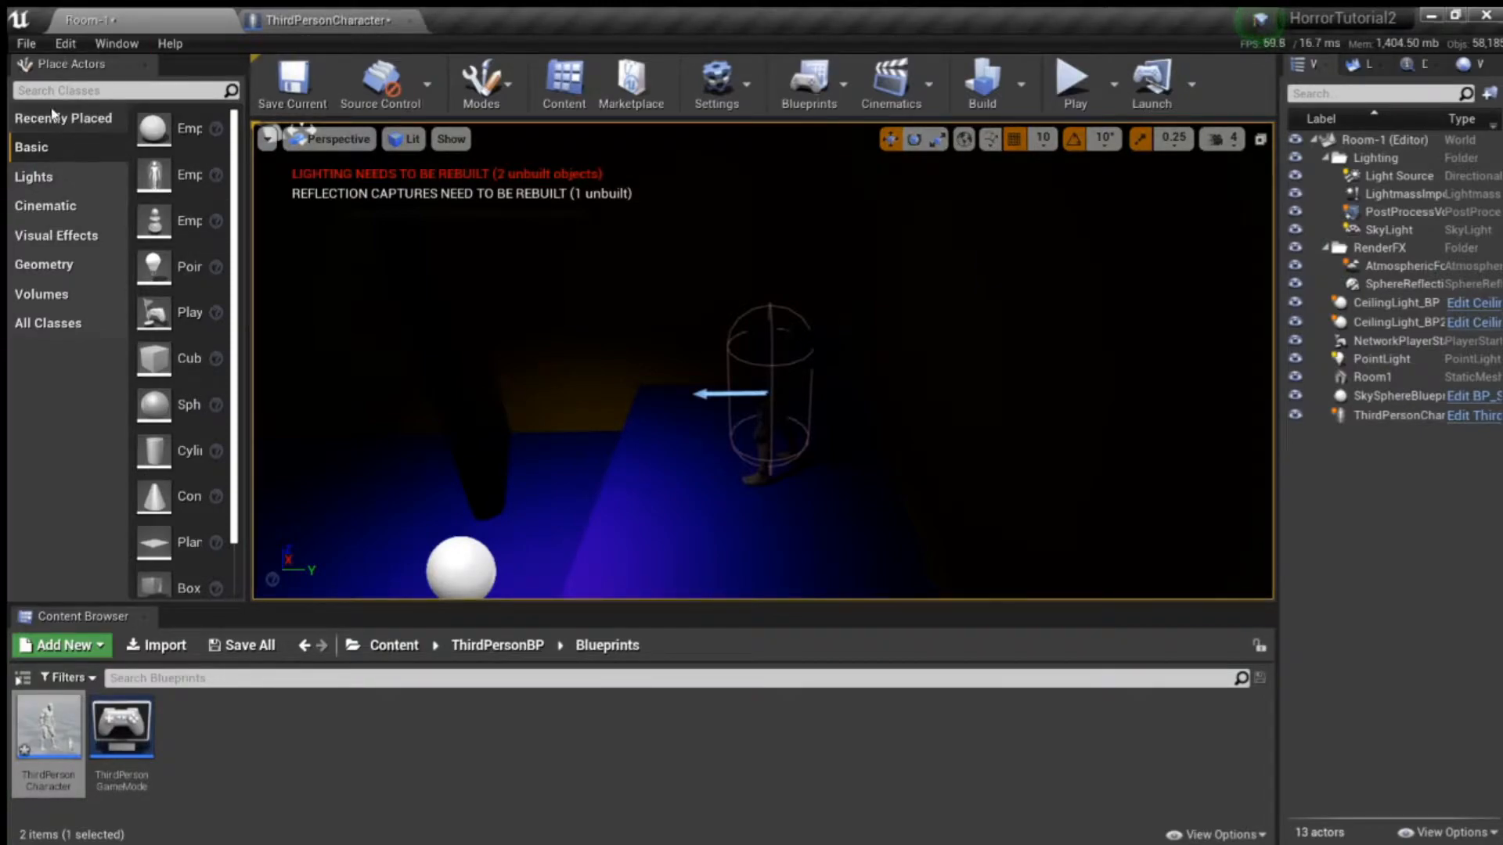
- Open the engine's Input page in the Project Settings and expand the Jump action mapping to show its key bindings
left_click(107, 322)
scroll(143, 297, "down", 5)
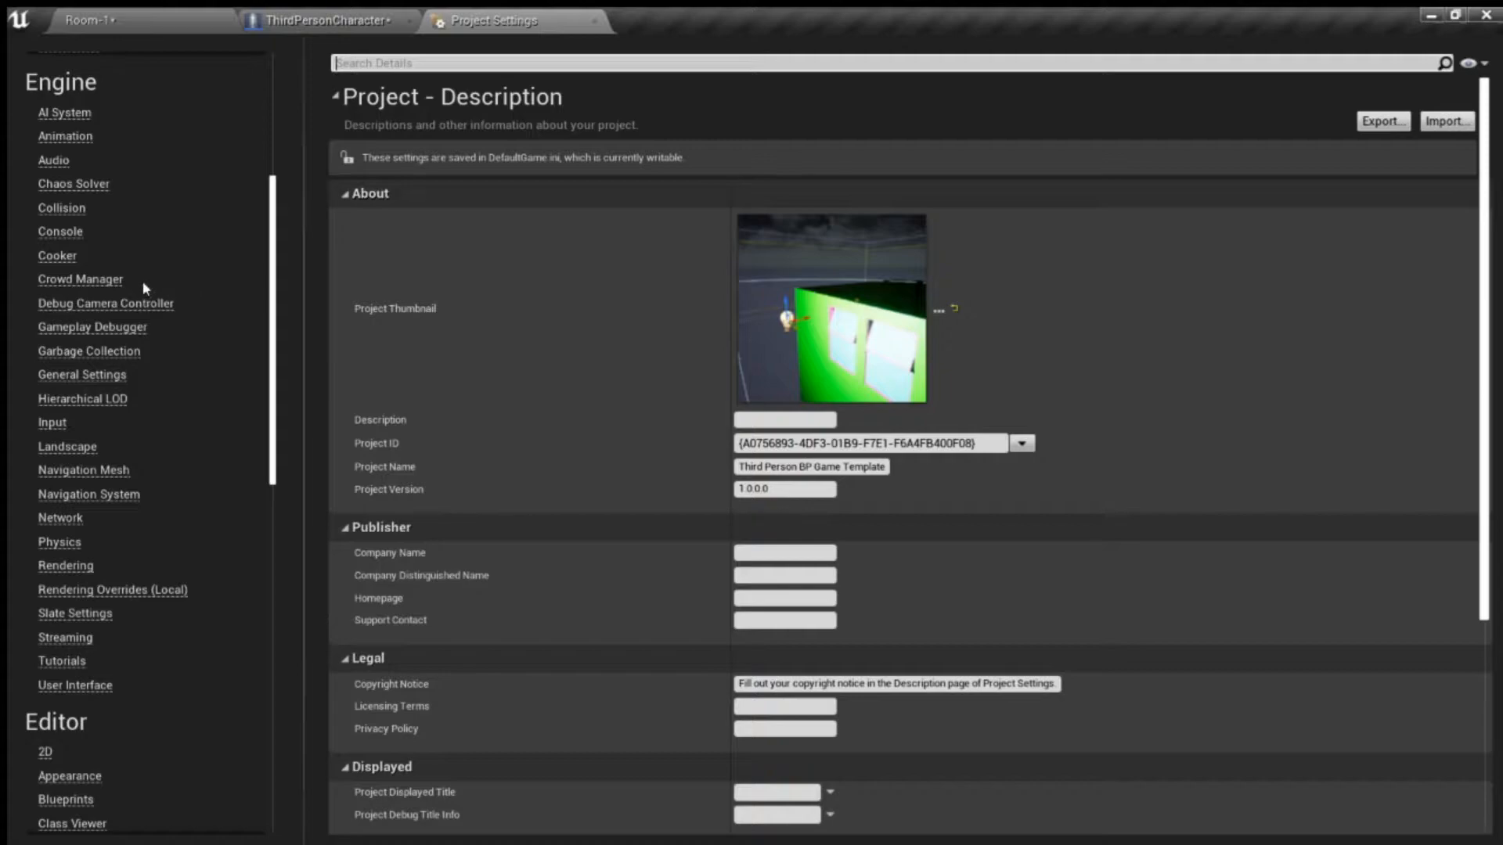
scroll(51, 425, "up", 5)
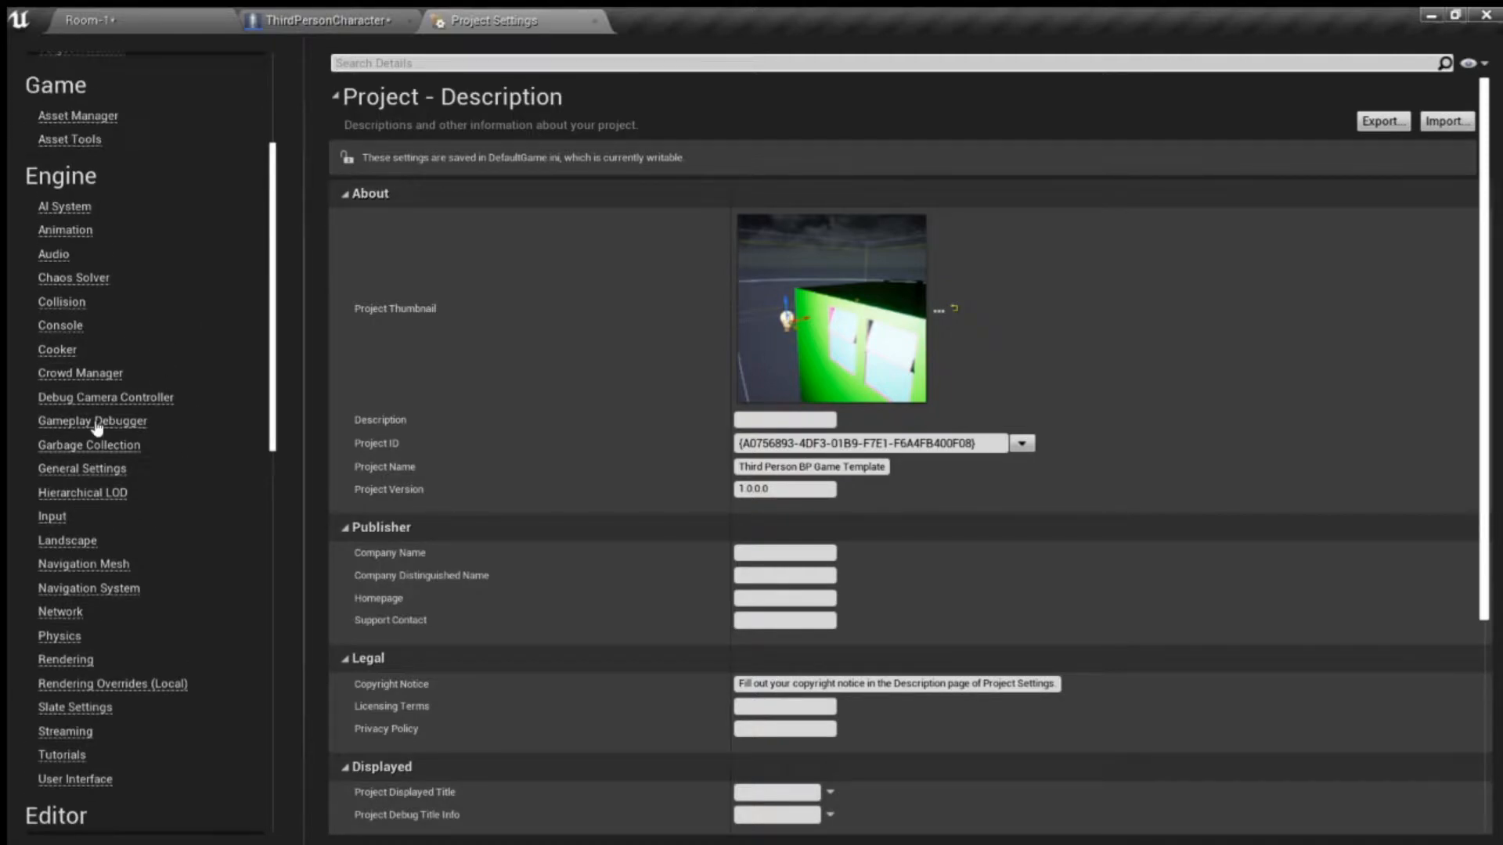
scroll(87, 332, "down", 4)
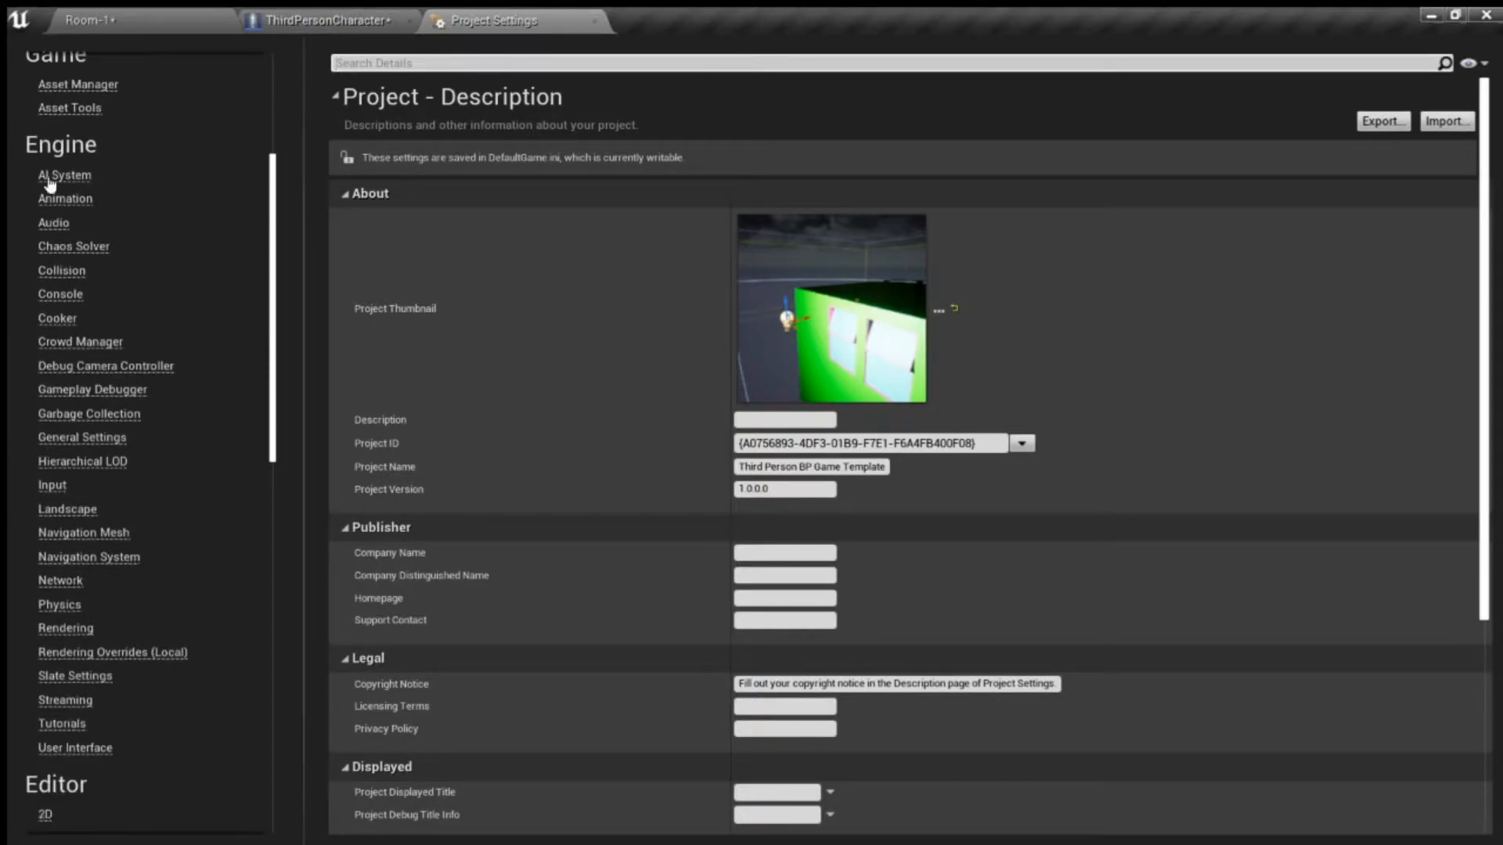
left_click(52, 487)
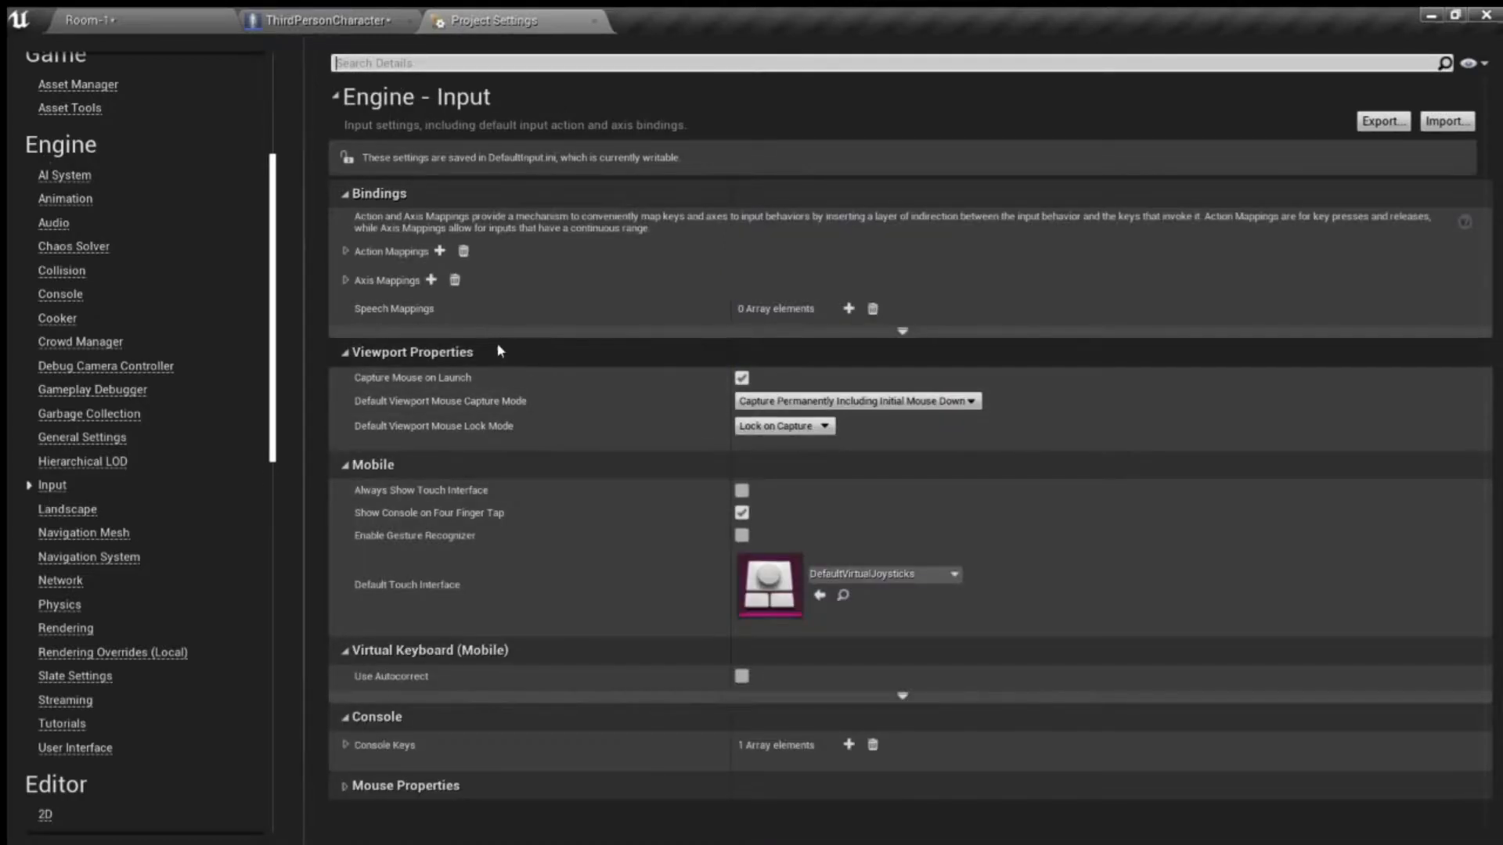
left_click(346, 251)
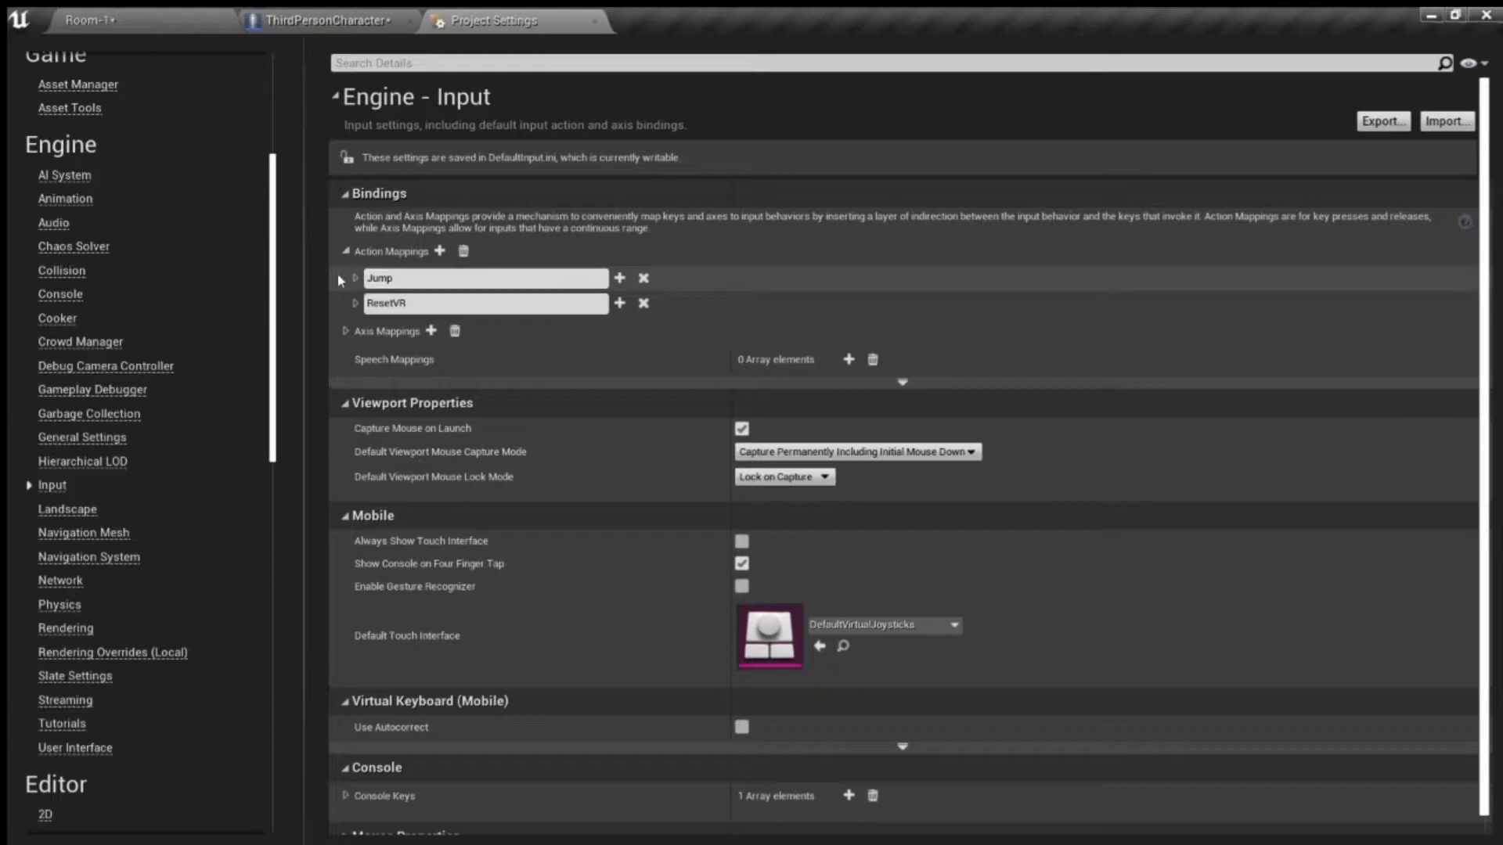
left_click(356, 278)
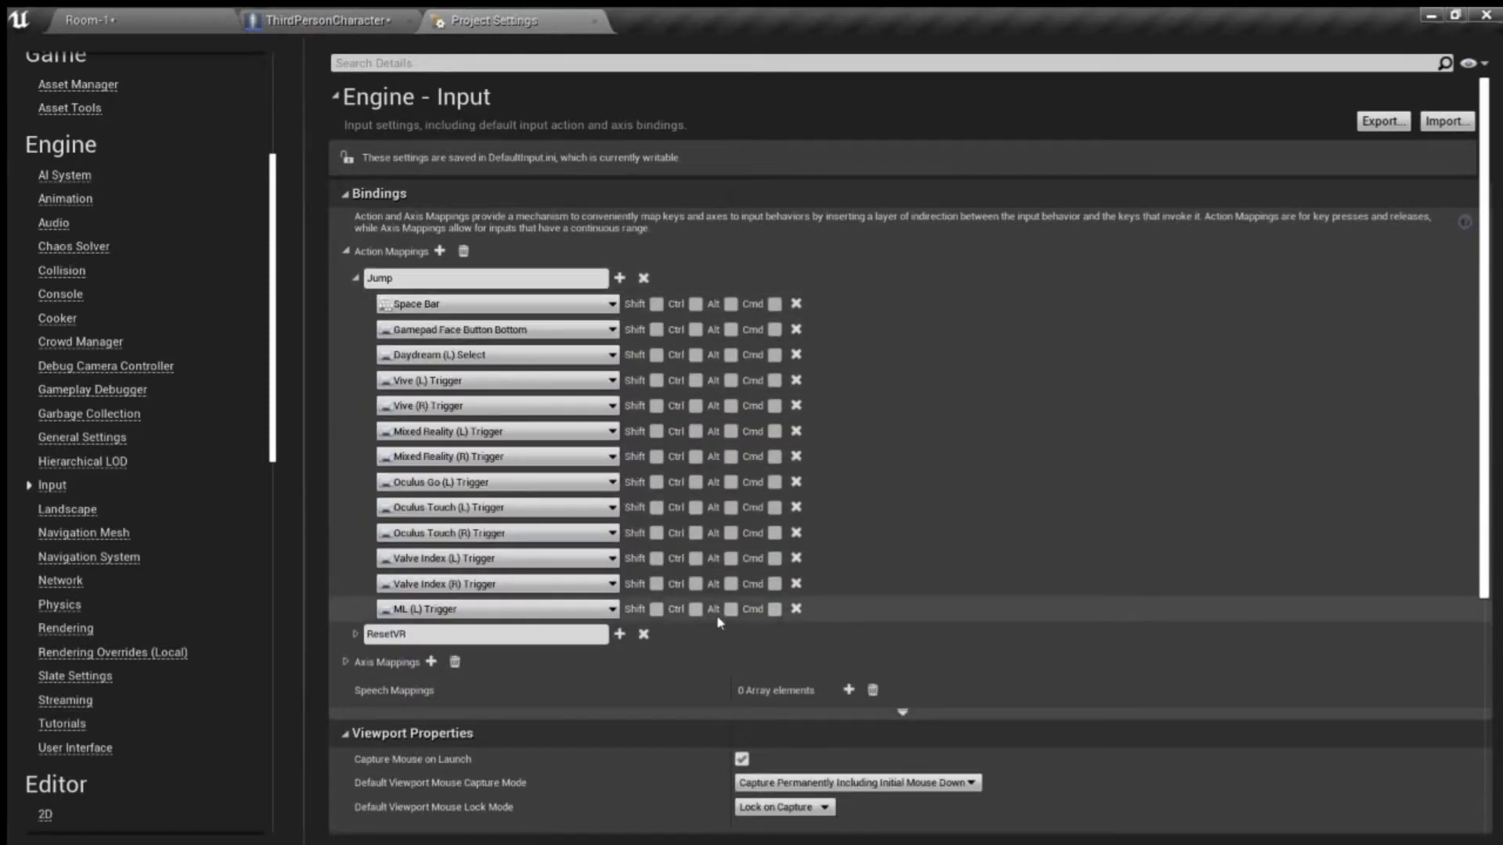
- Delete all Jump bindings except Space Bar and Gamepad Face Button Bottom, and remove the ResetVR action mapping
left_click(796, 609)
left_click(796, 584)
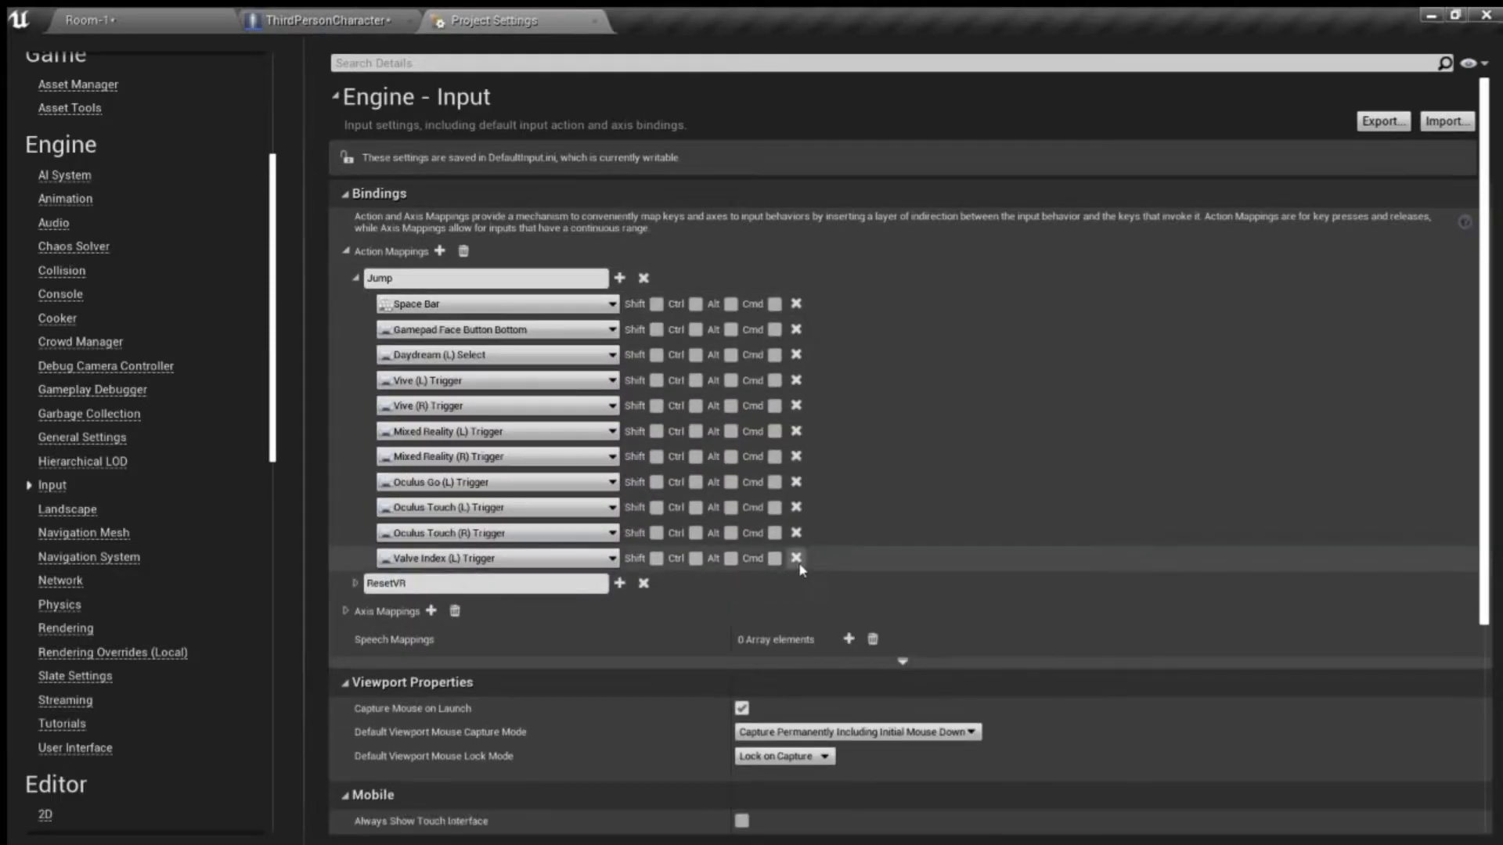
left_click(797, 559)
left_click(797, 534)
left_click(797, 509)
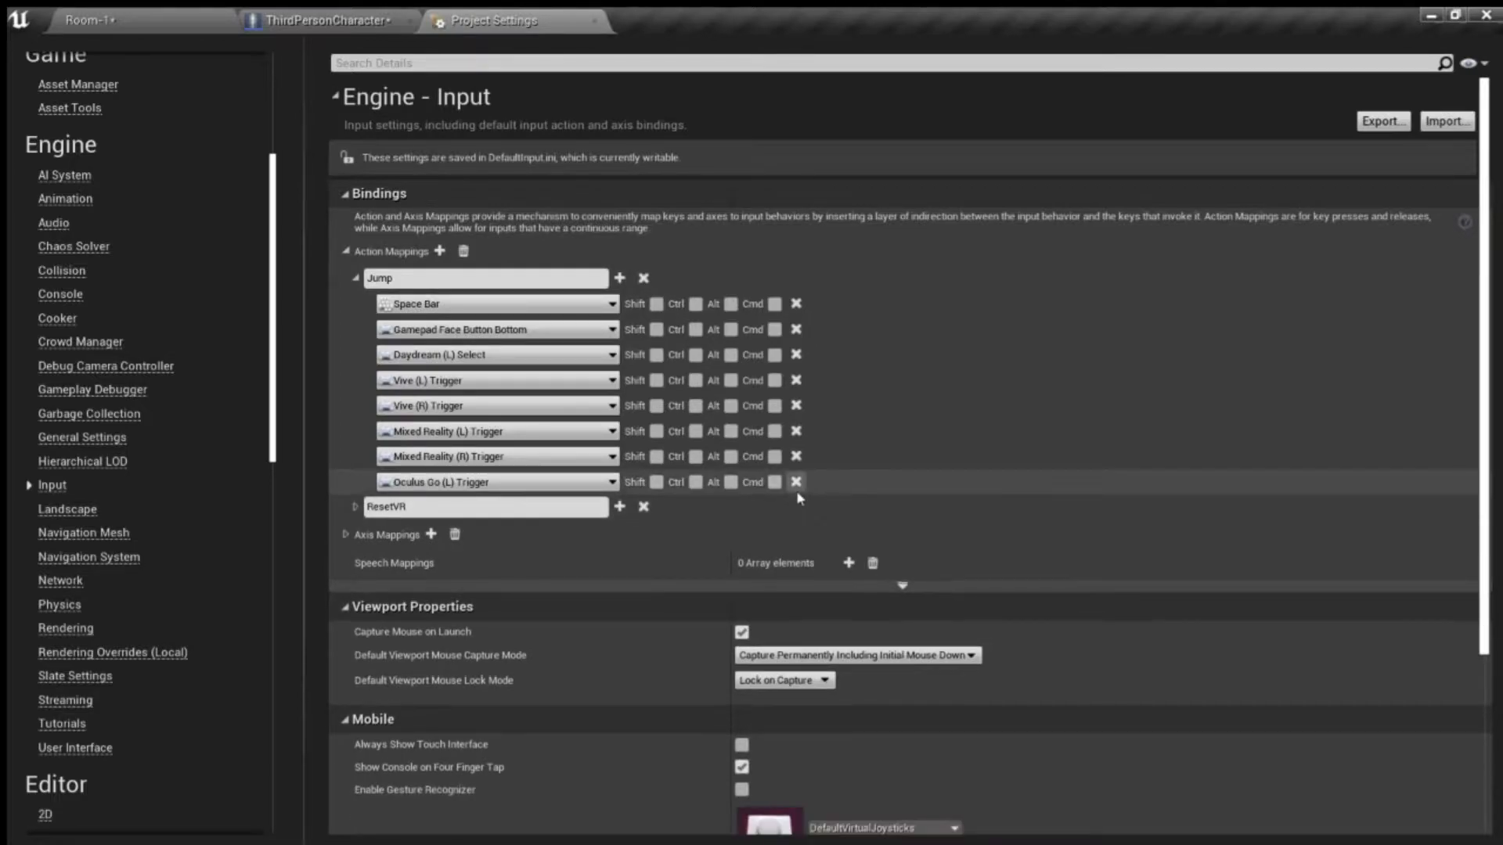
left_click(796, 482)
left_click(796, 456)
left_click(796, 431)
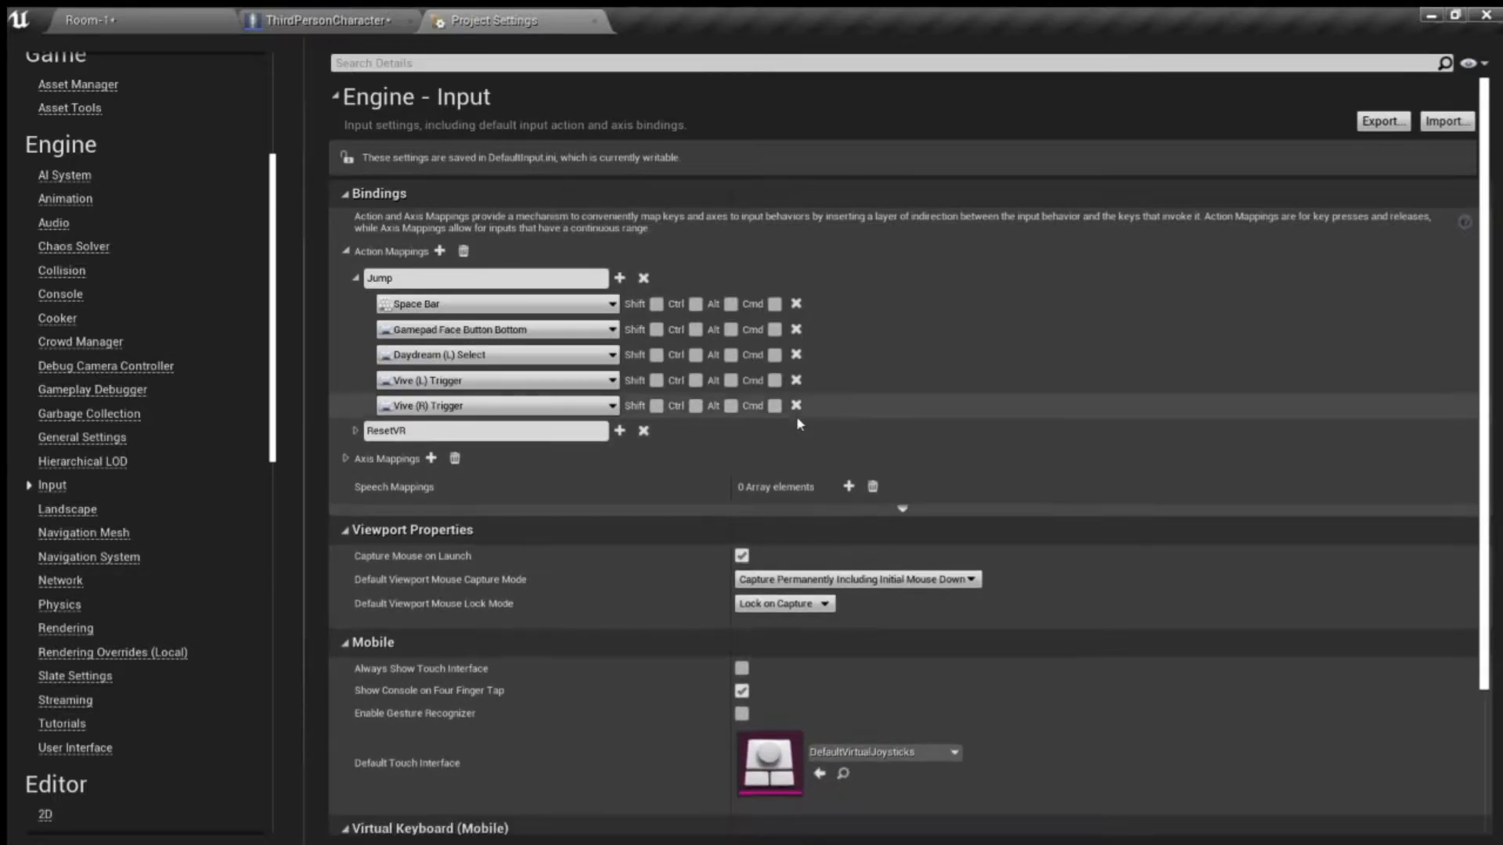
left_click(796, 406)
left_click(796, 379)
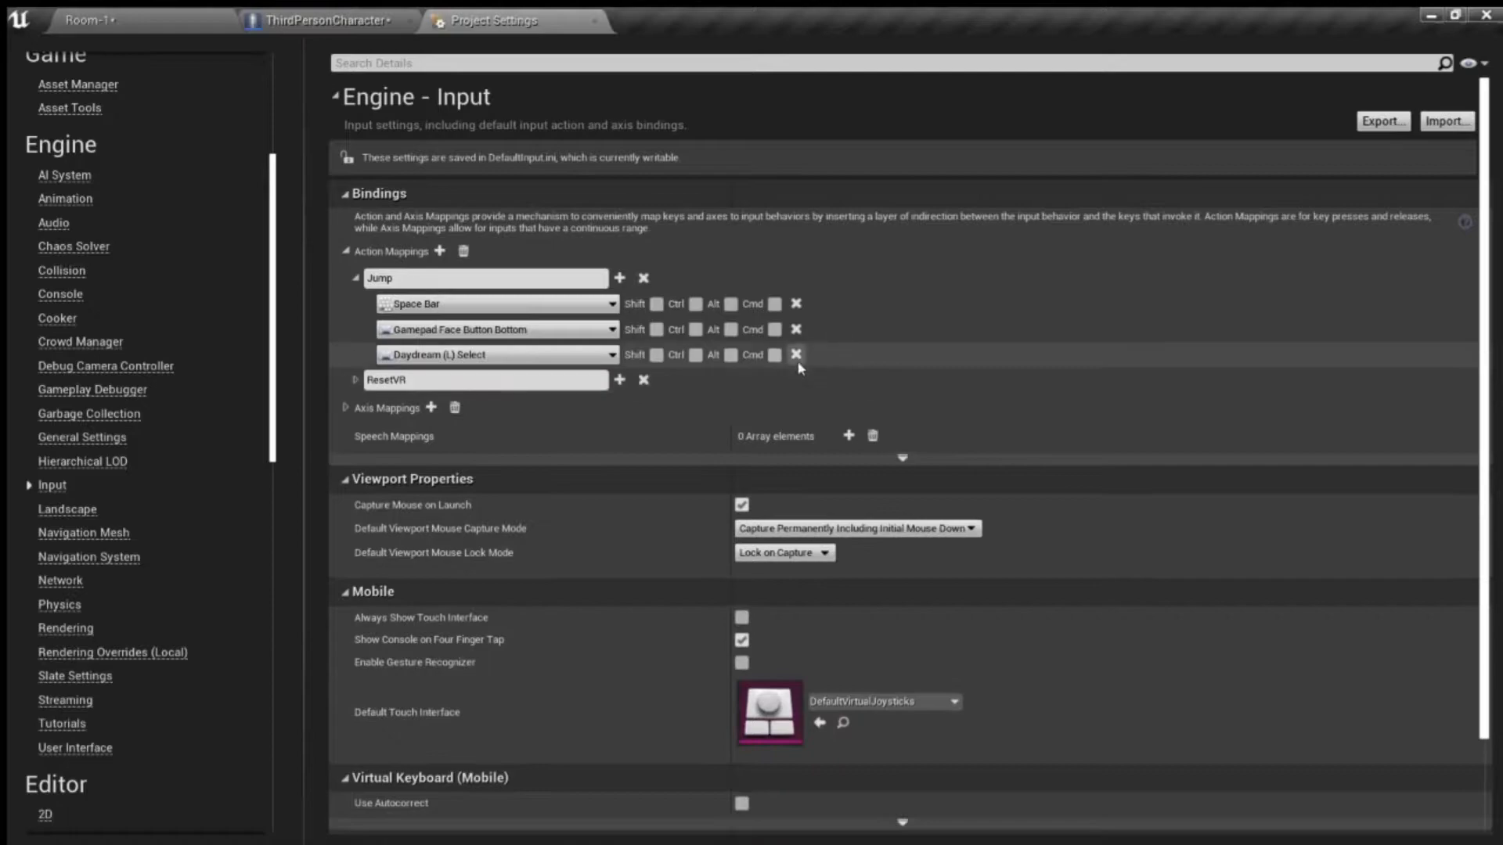
left_click(796, 355)
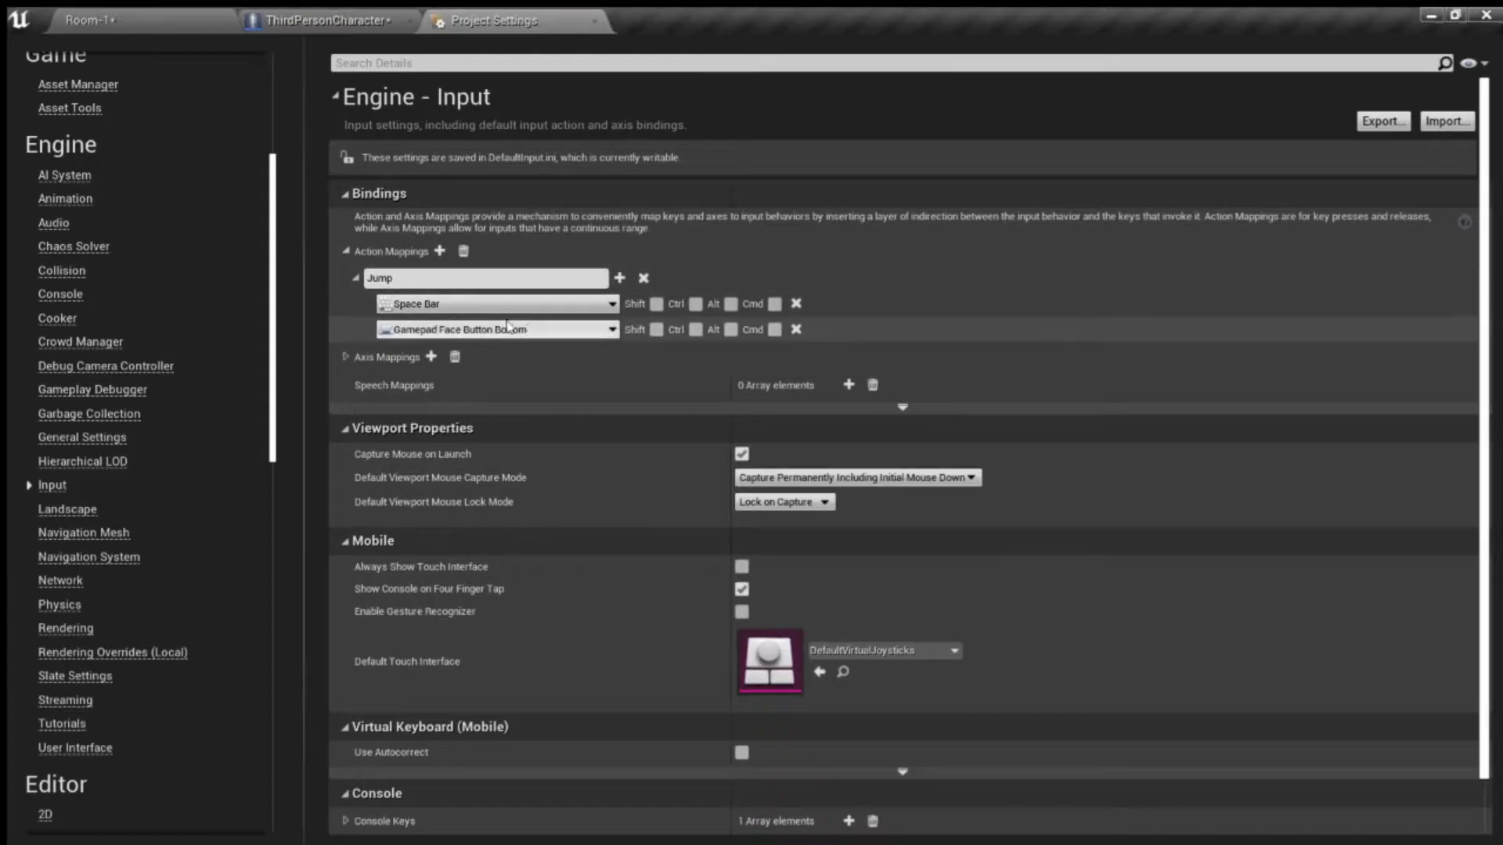
- Collapse the Jump mapping, then add an action mapping named Sprint and bind it to Left Shift
double_click(422, 275)
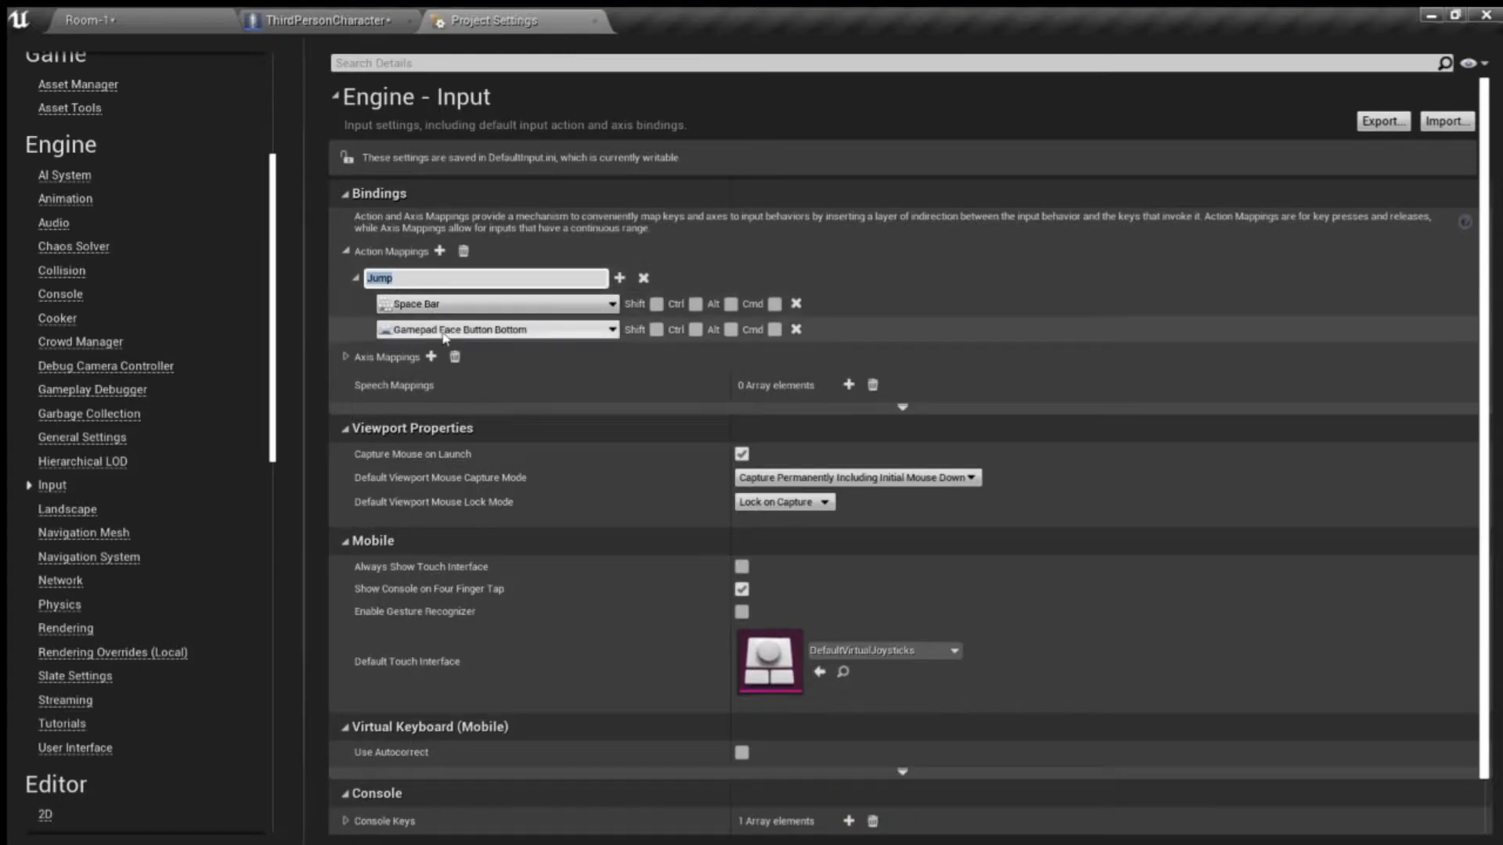
left_click(356, 278)
left_click(440, 250)
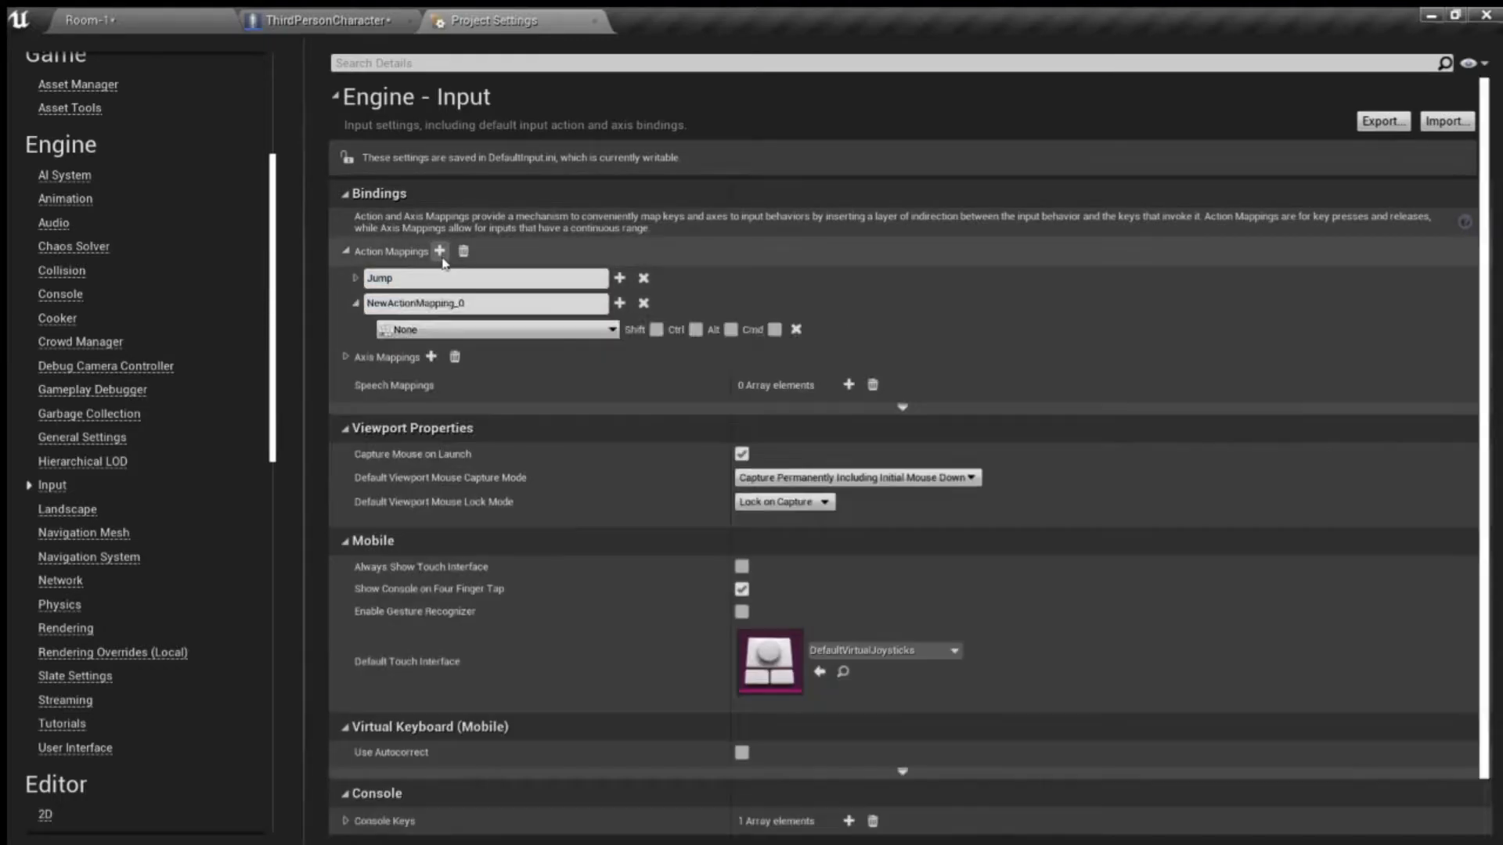
left_click_drag(486, 302, 343, 304)
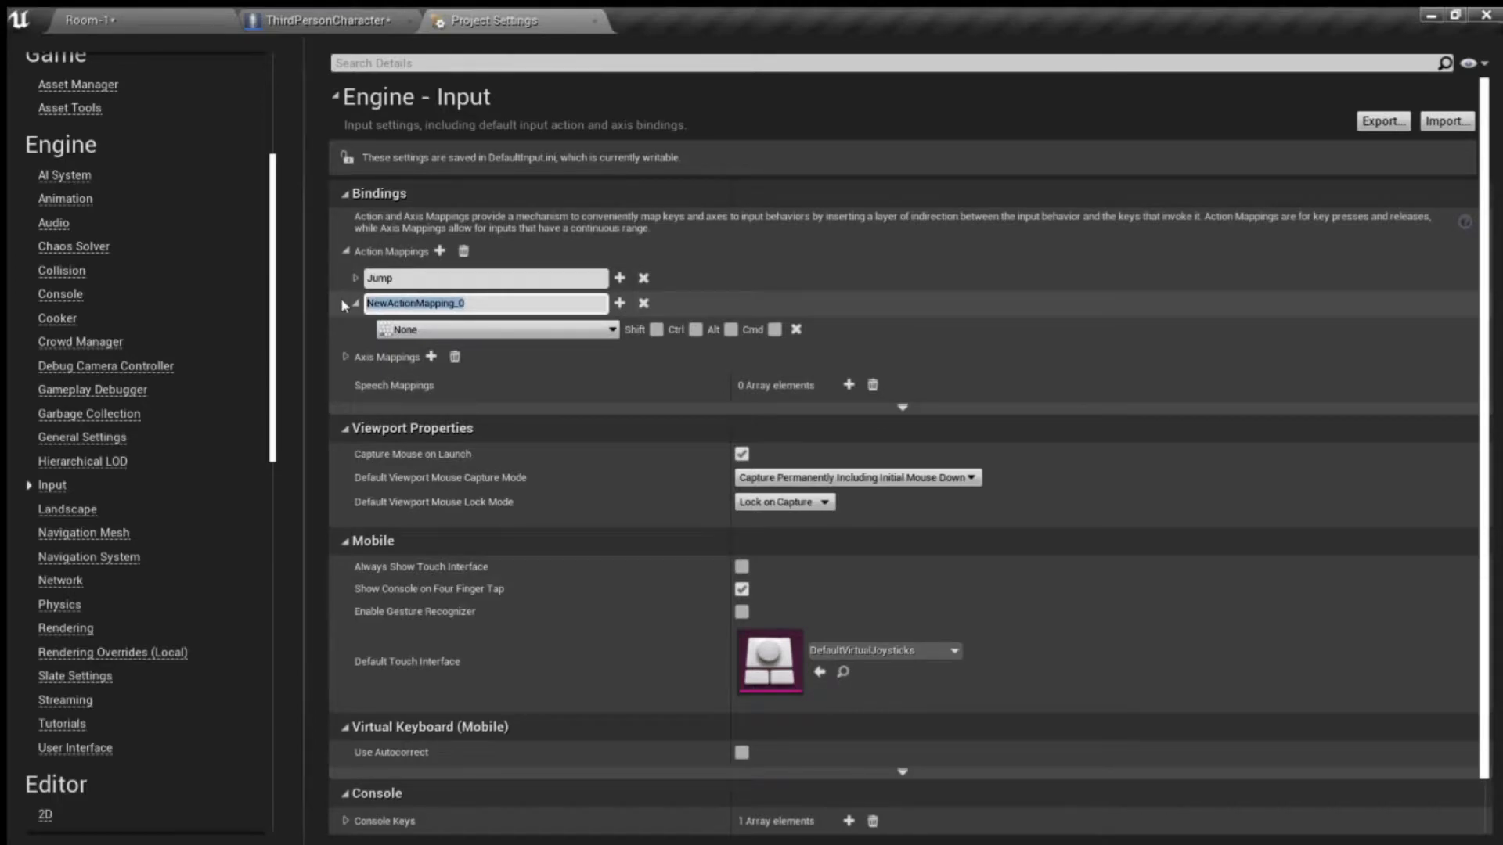
type("Sprint")
key("Return")
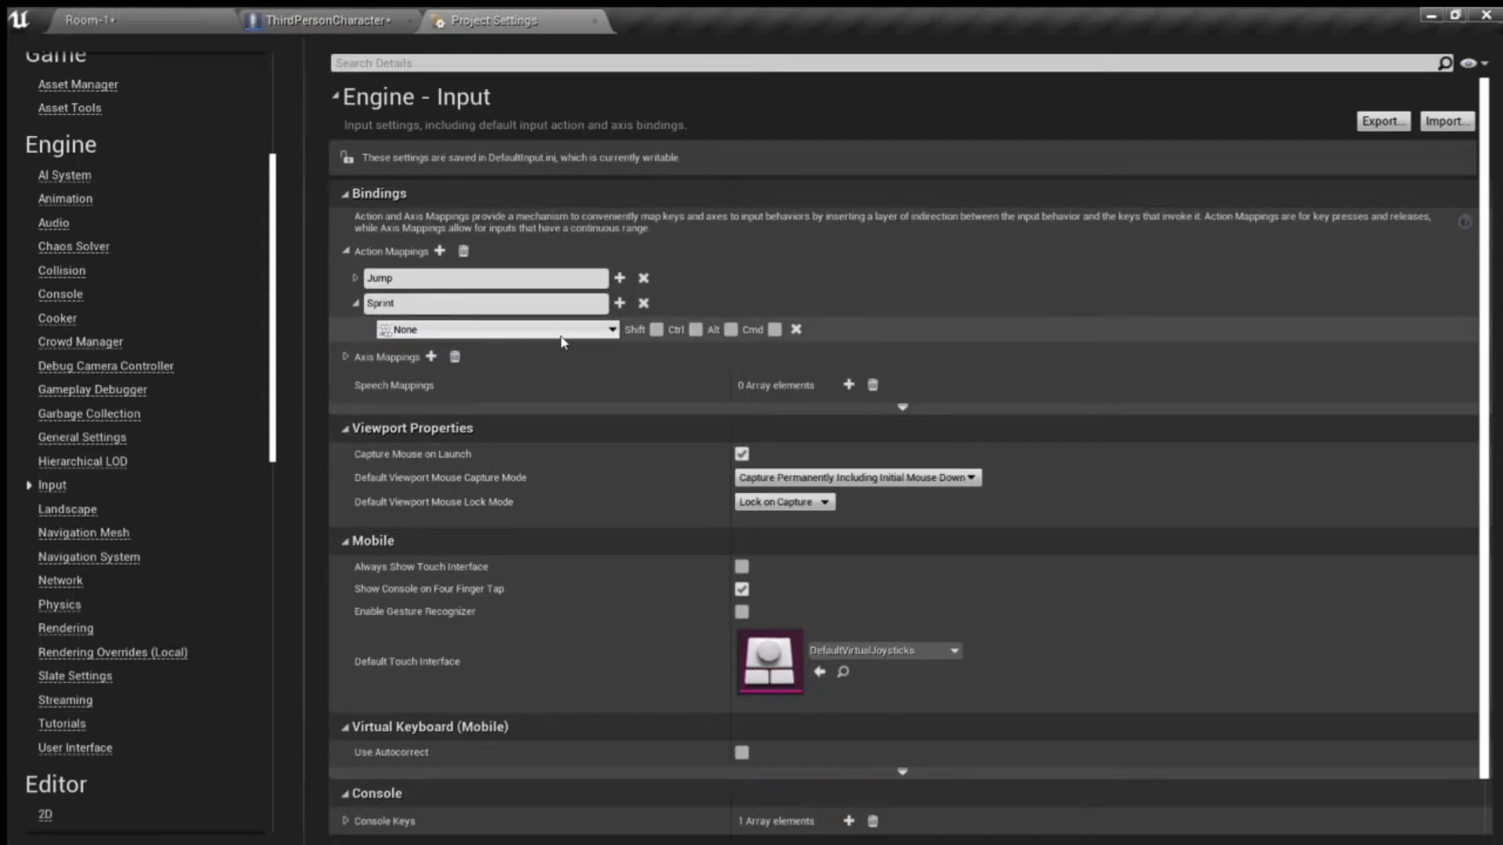
key("shift")
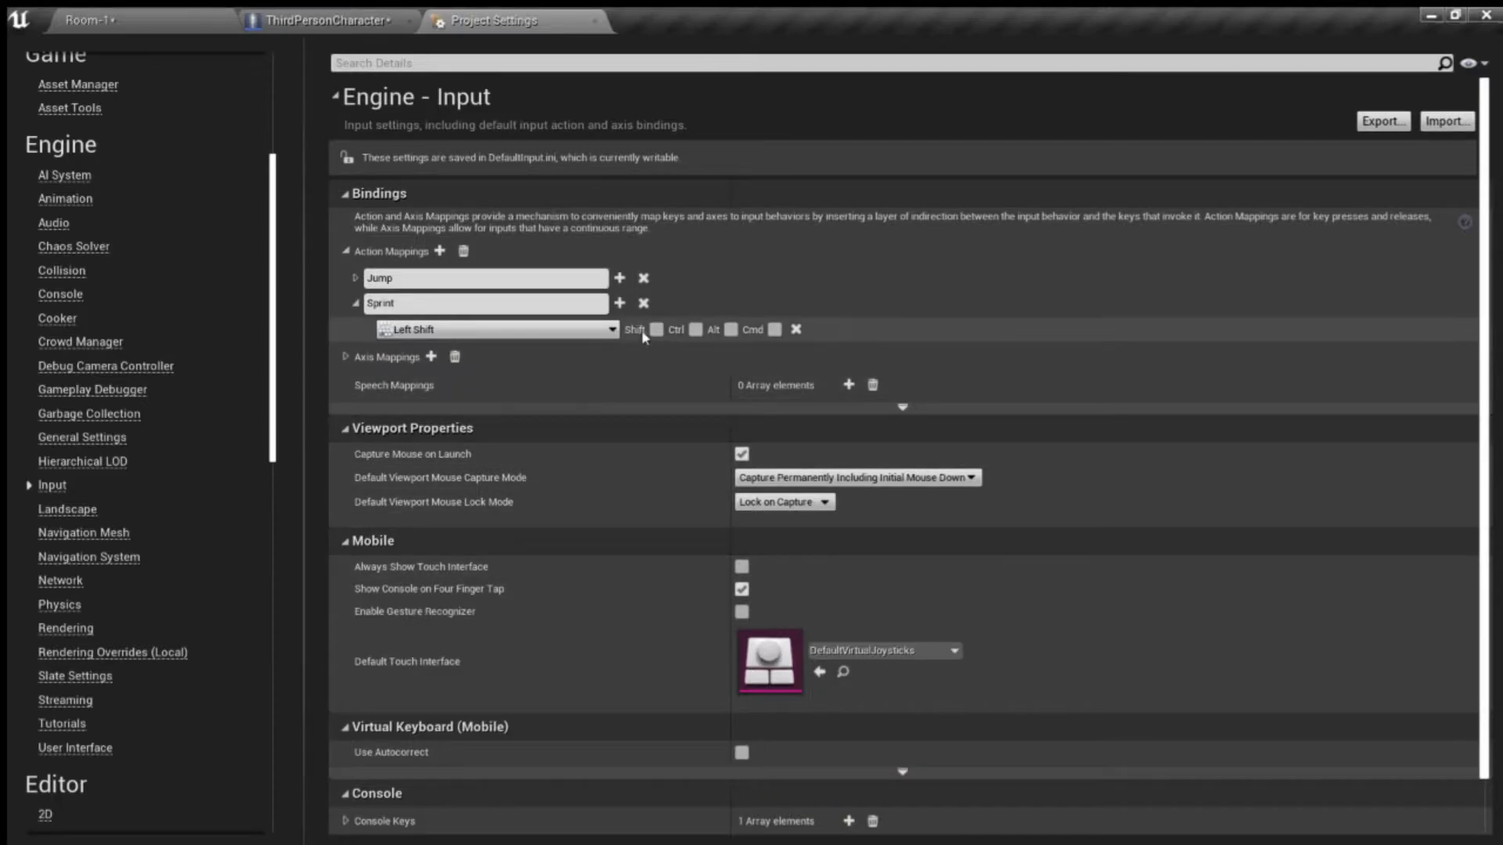
- Add Gamepad Left Thumbstick Button as a second key binding for Sprint and collapse the mapping
left_click(620, 303)
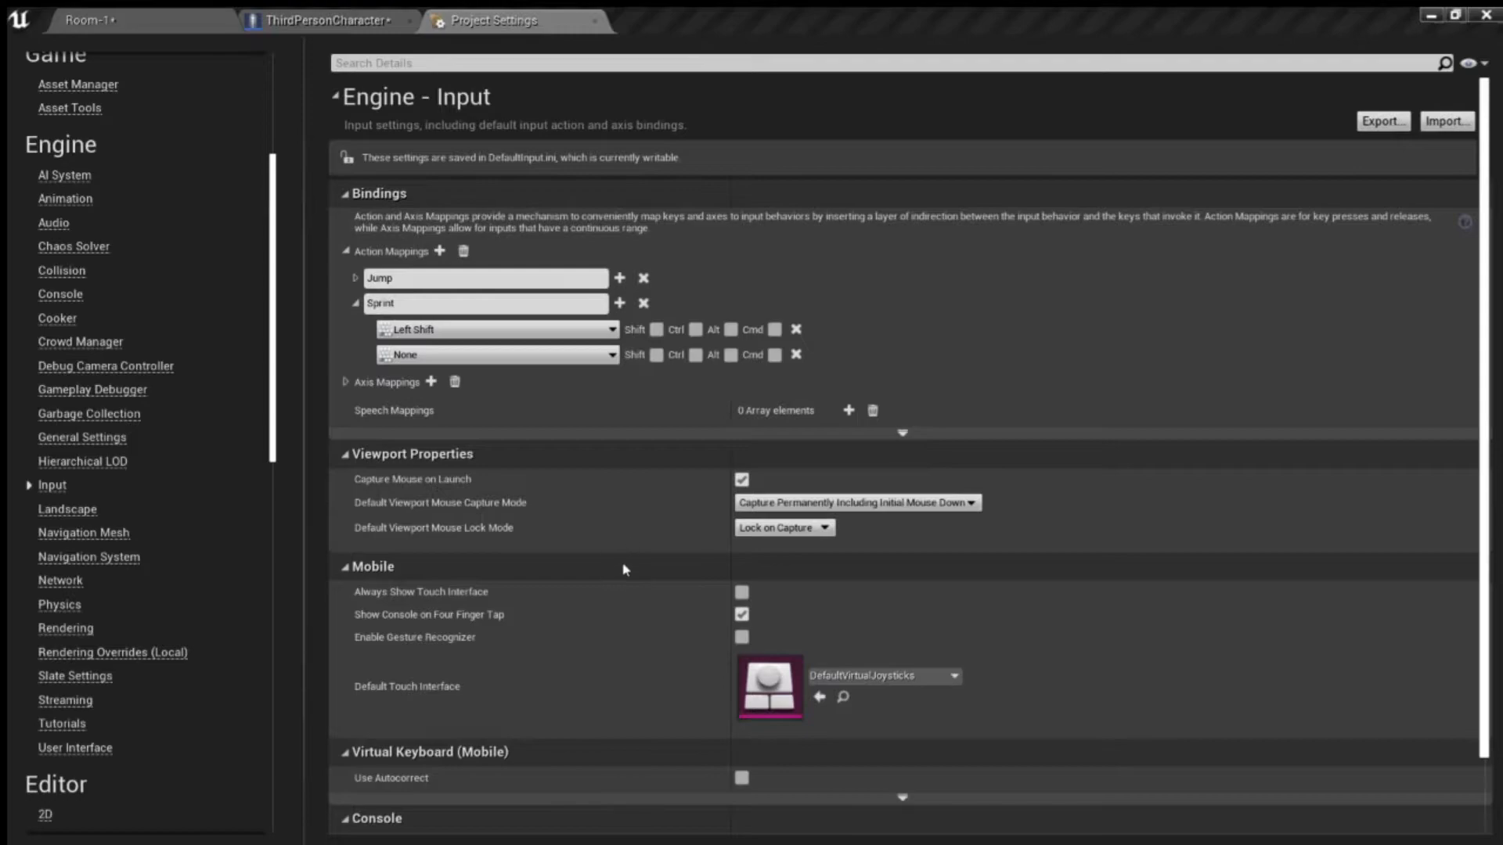
left_click(601, 636)
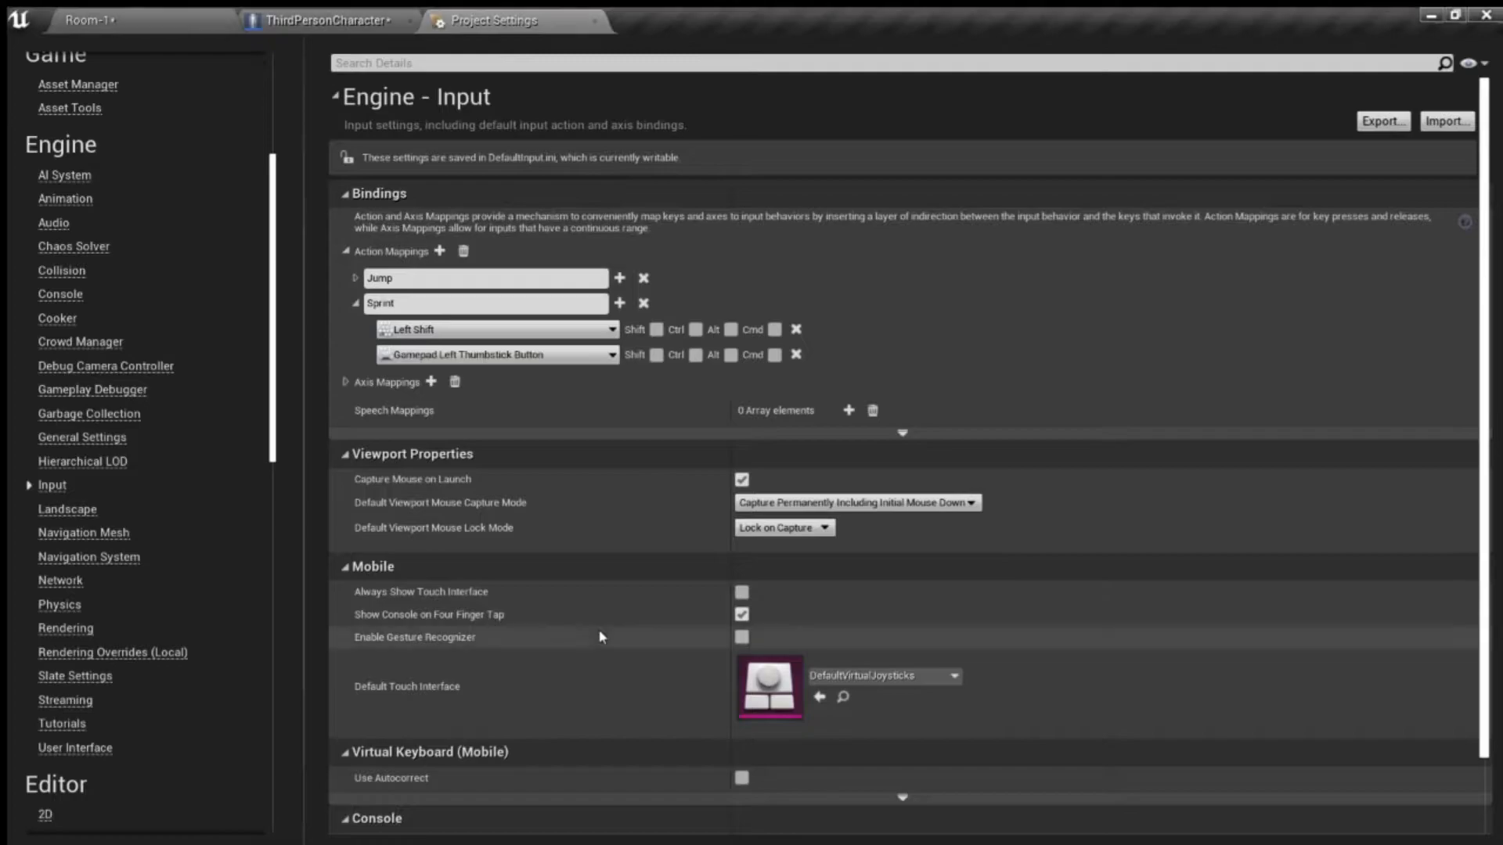
left_click(357, 304)
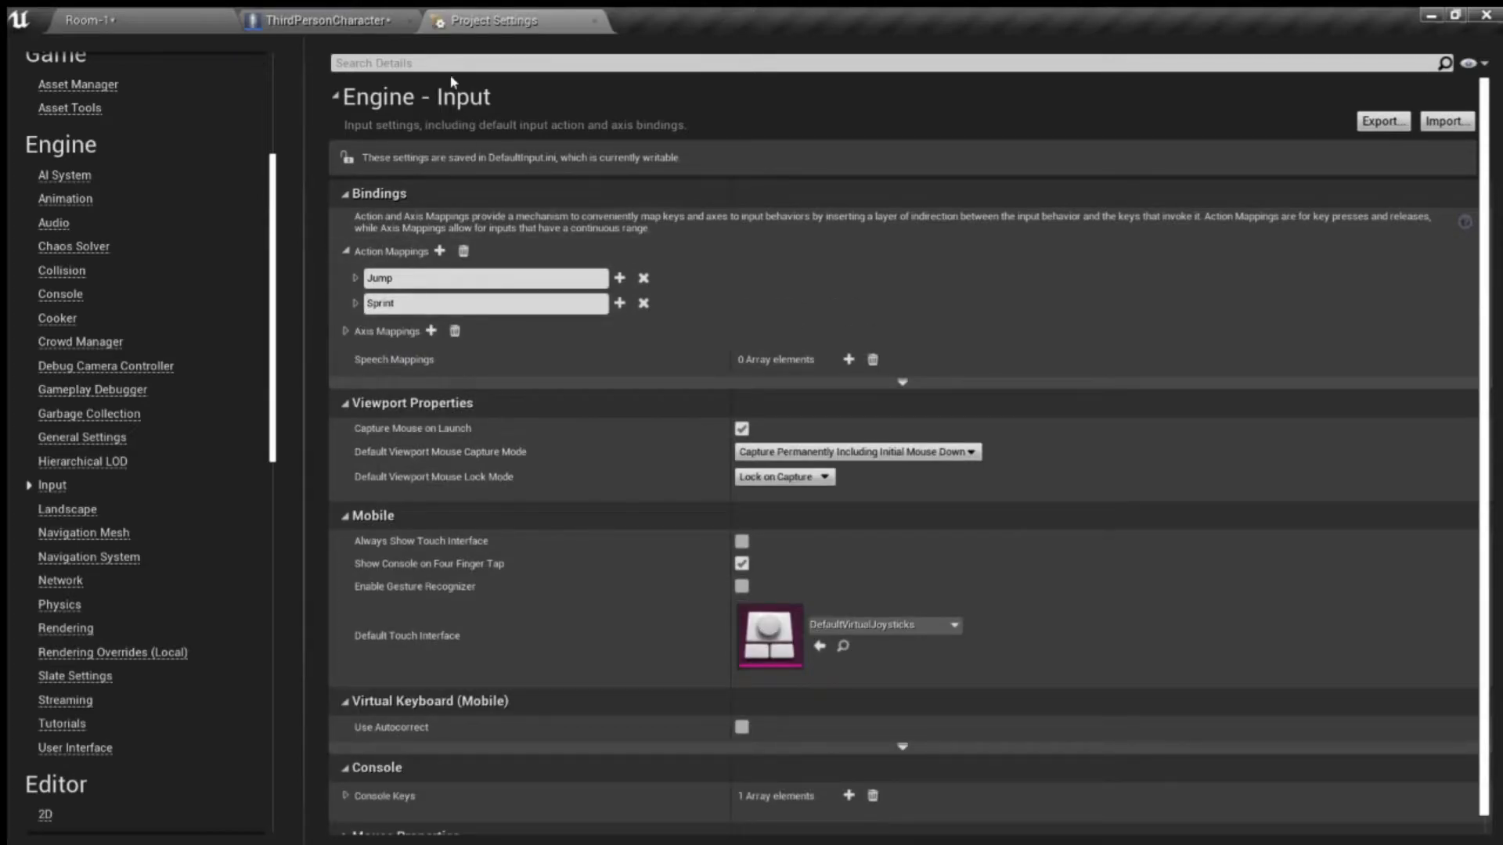
- Close the Project Settings, return to the Room-1 level and save all modified files
left_click(595, 25)
left_click(163, 25)
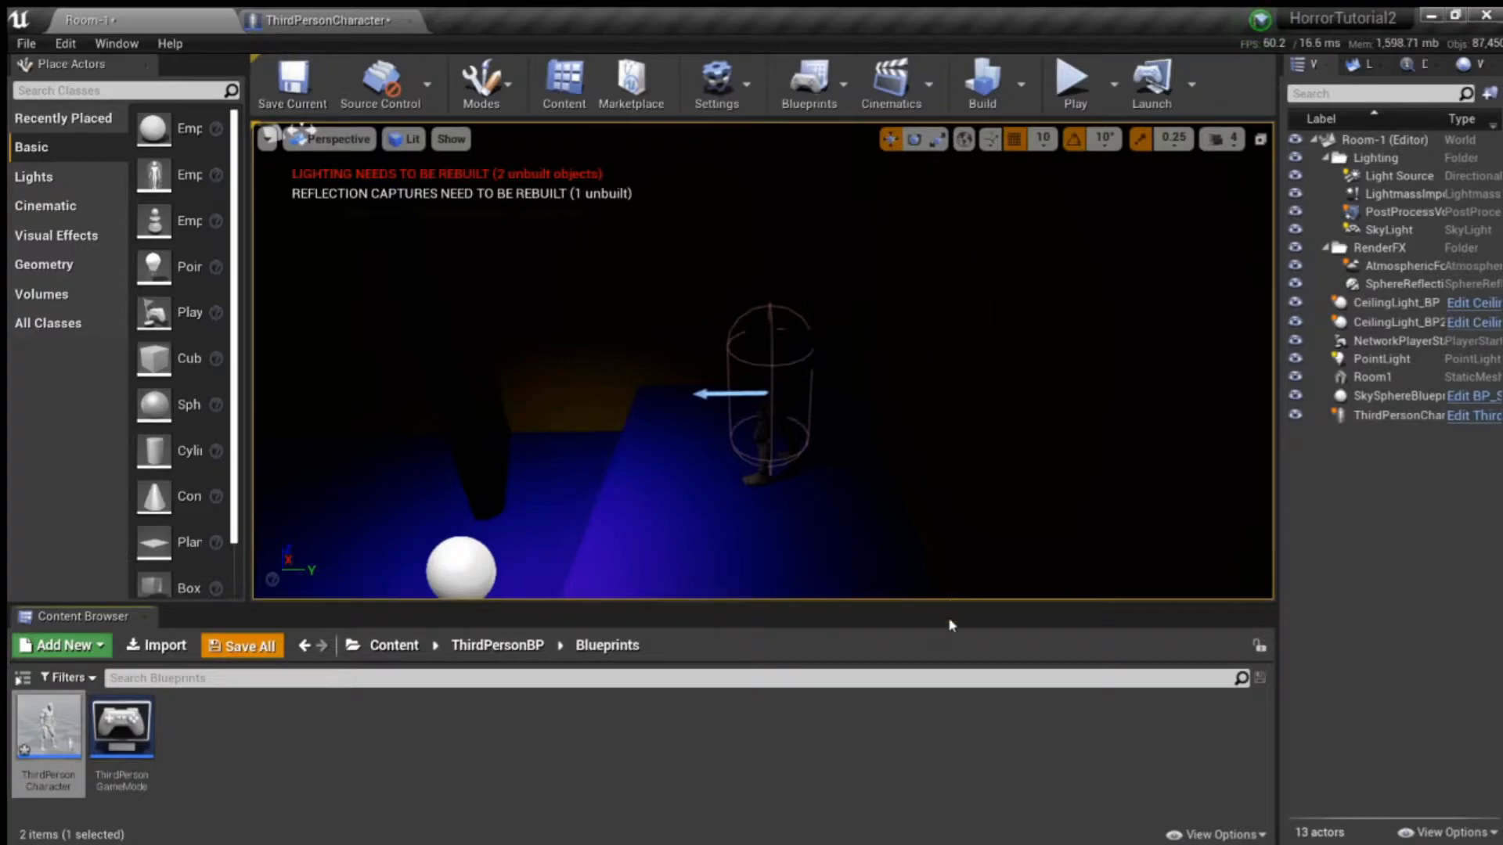
key("ctrl+shift+s")
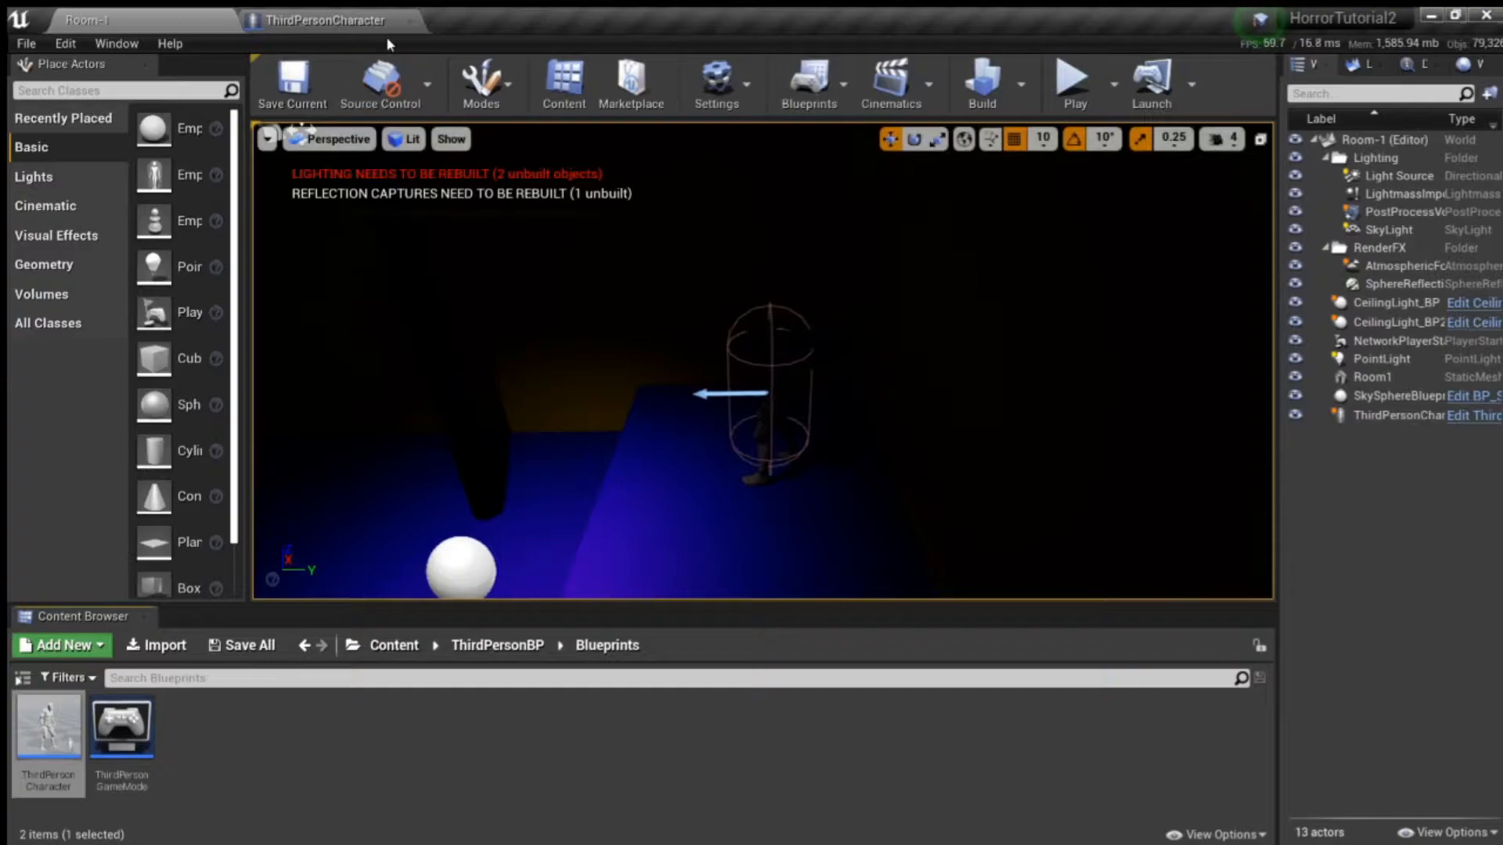
- Review the CharacterMovement component's walking settings and the Event Graph in the ThirdPersonCharacter blueprint
left_click(364, 21)
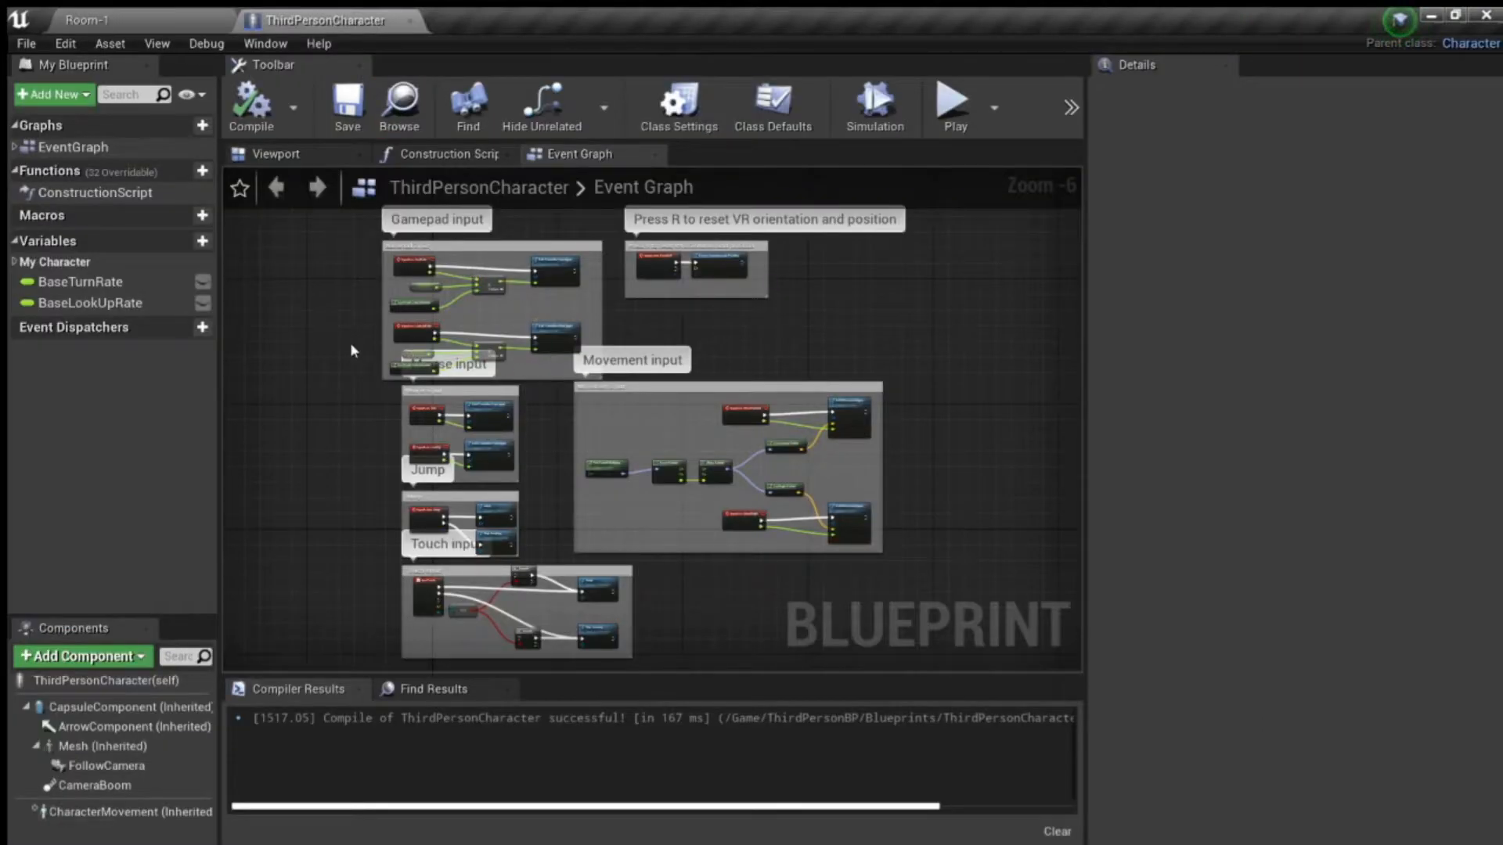
scroll(799, 321, "up", 1)
scroll(736, 312, "down", 1)
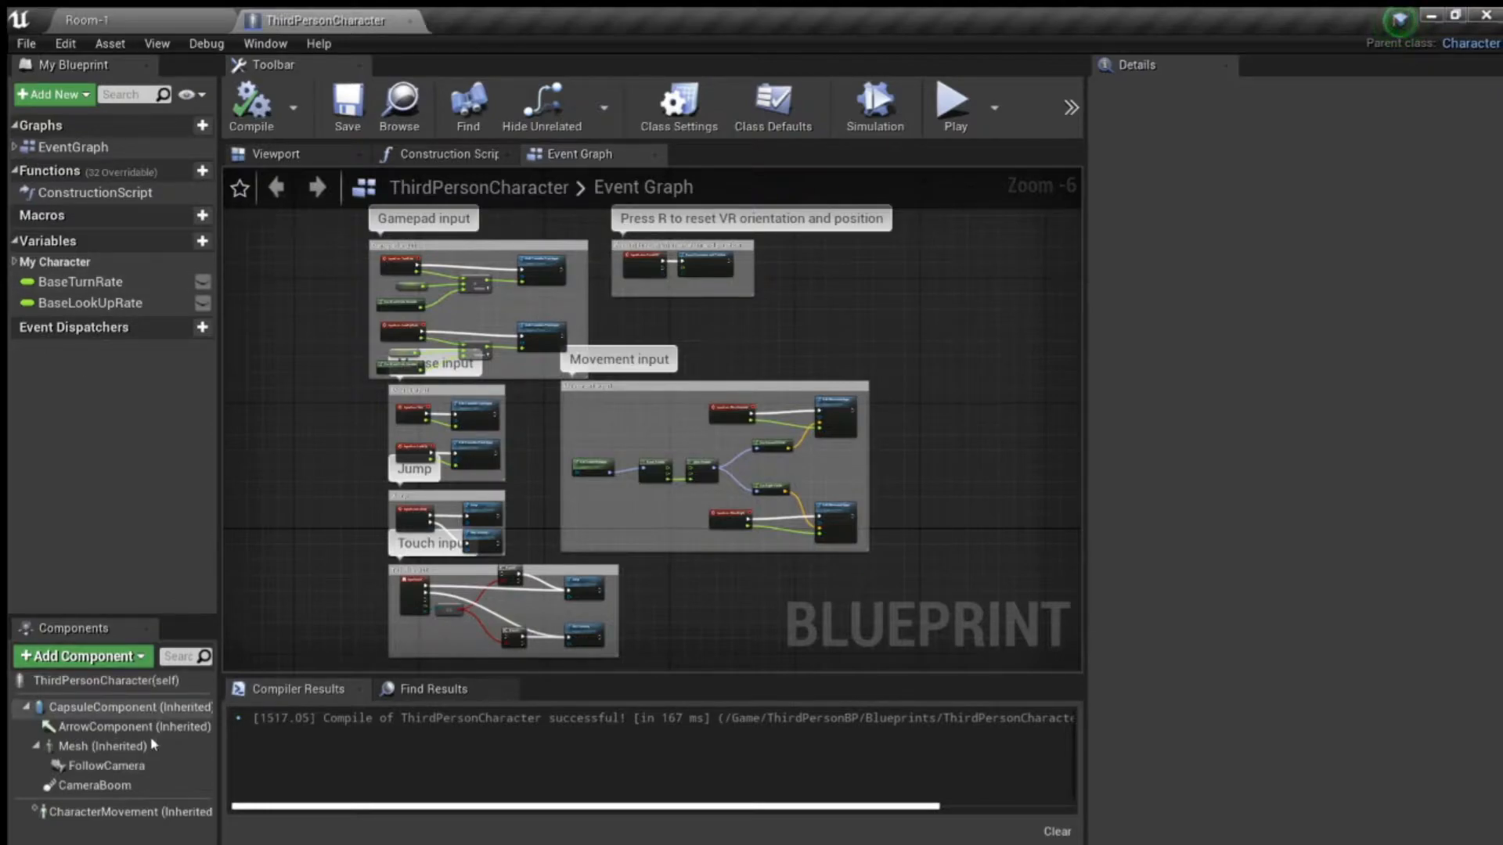
left_click(119, 814)
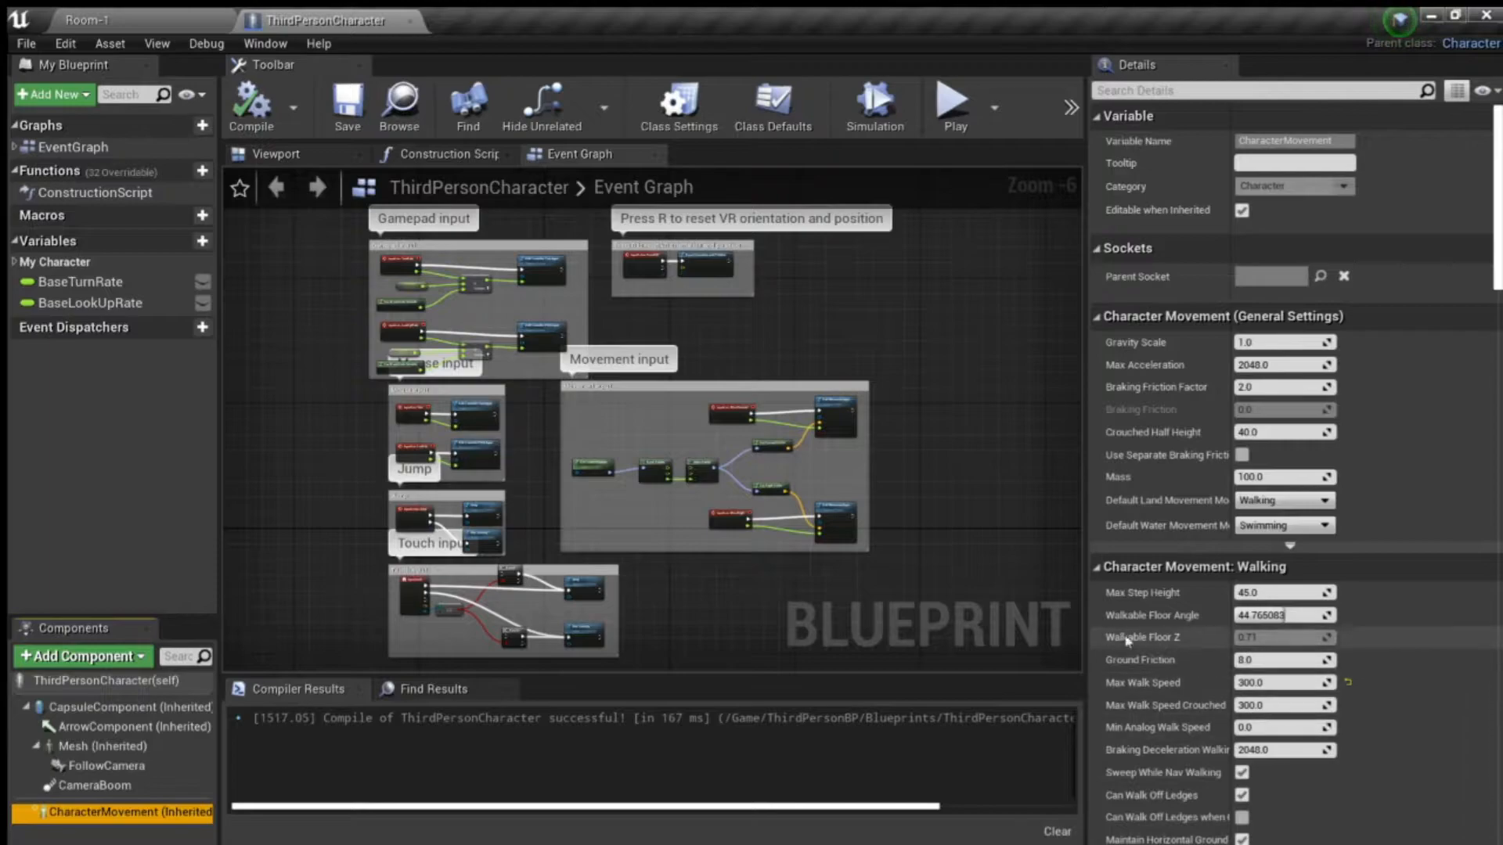
right_click_drag(929, 323, 813, 451)
scroll(707, 486, "up", 3)
scroll(707, 487, "down", 1)
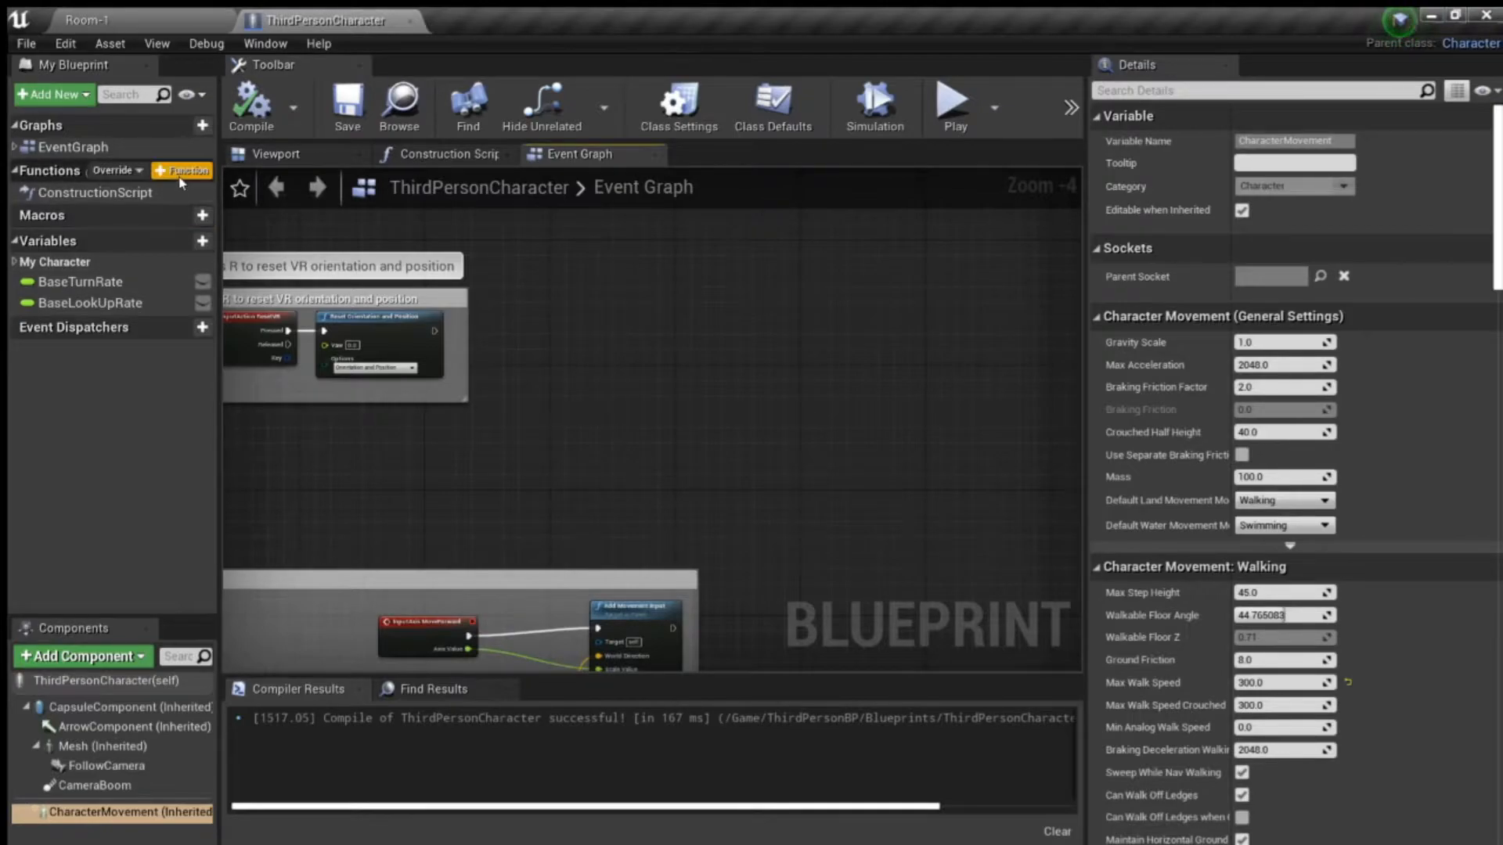
- Create two new functions in the ThirdPersonCharacter blueprint and name the first one StartSprint
double_click(183, 173)
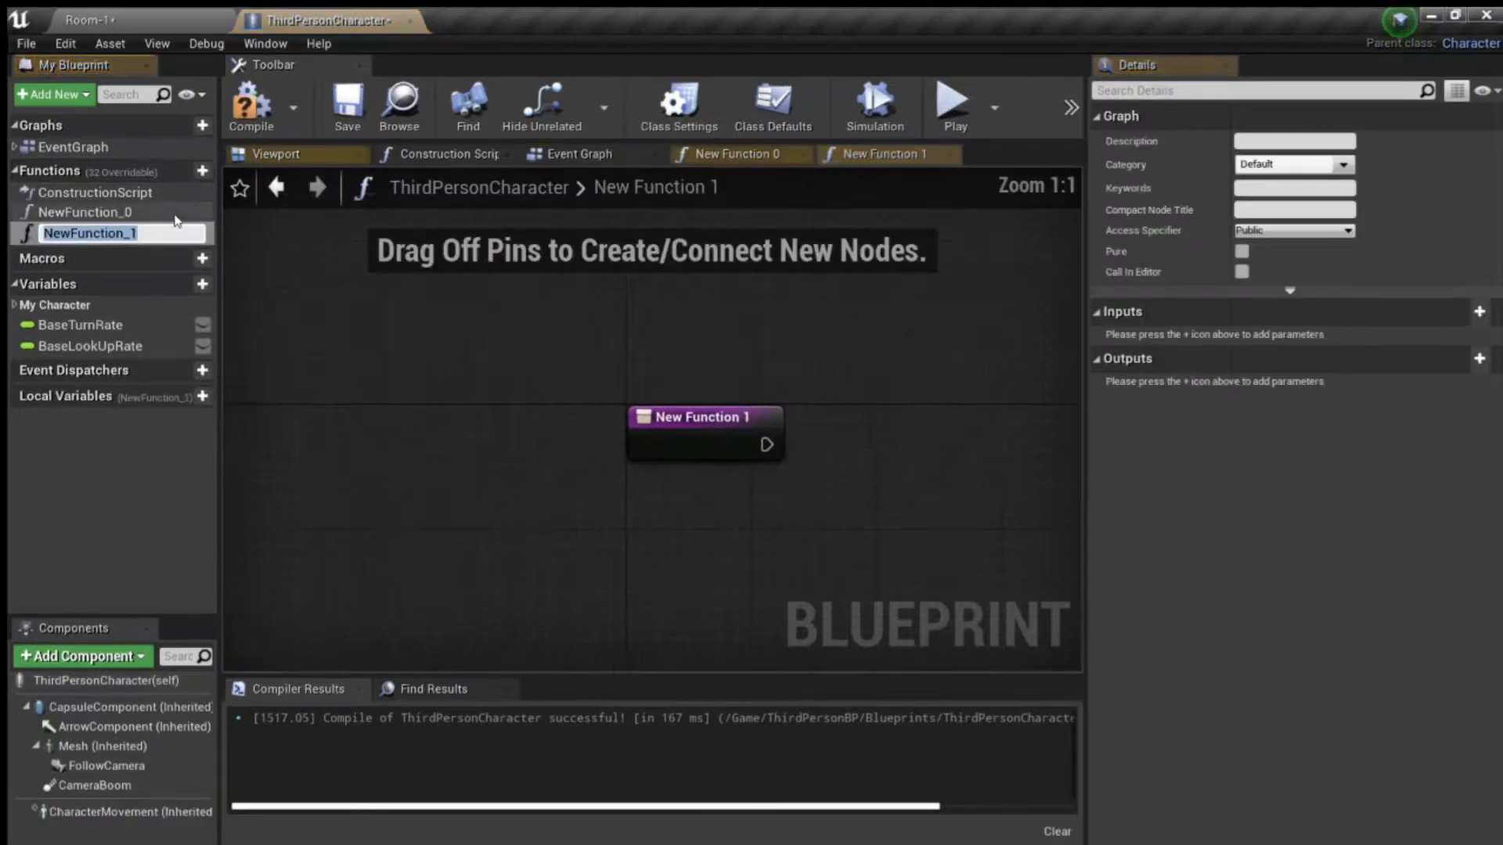
left_click(162, 220)
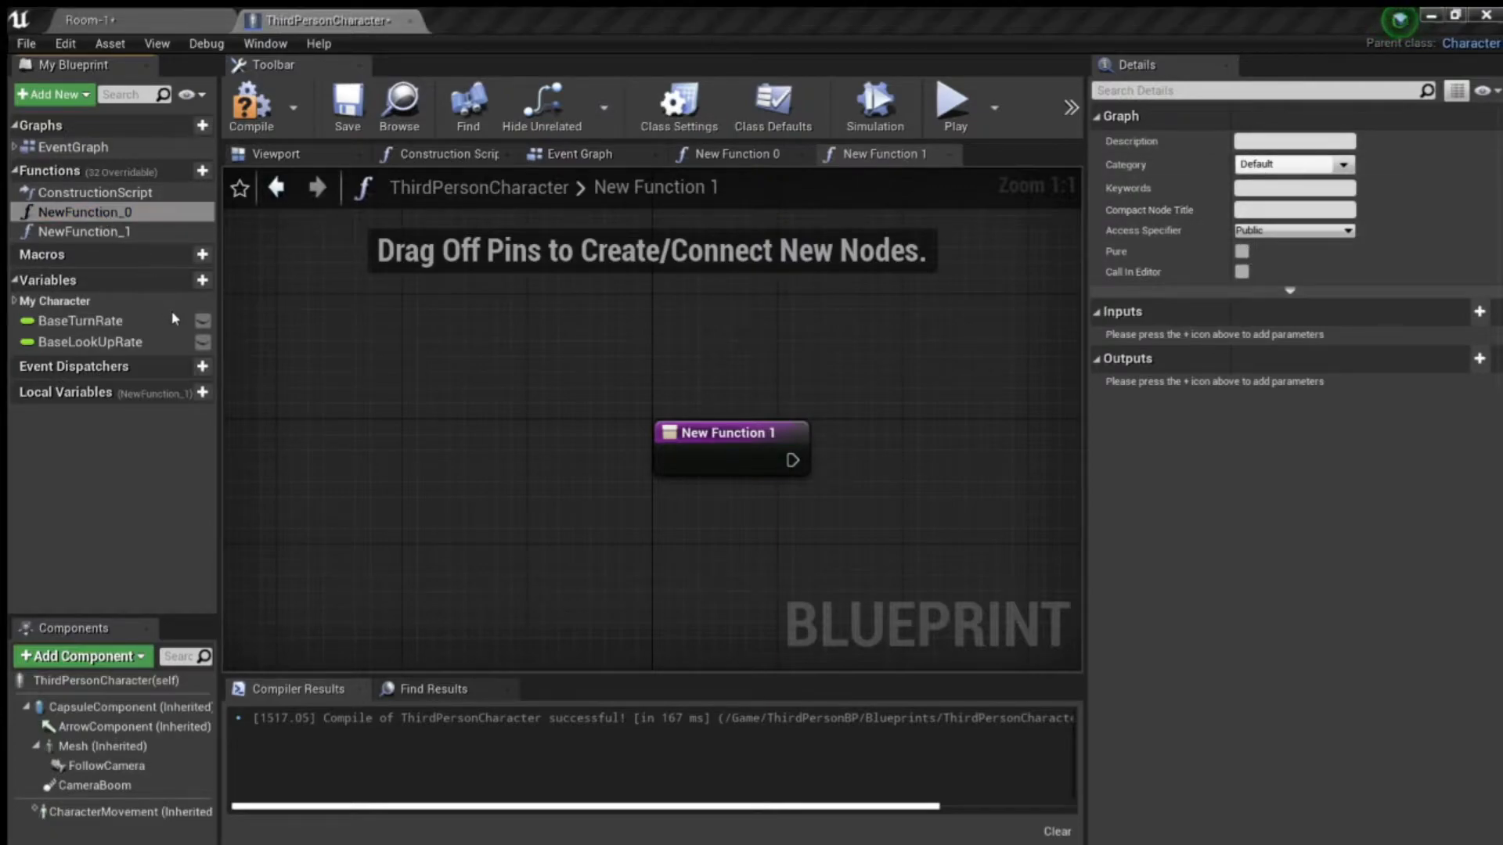
key("F2")
type("S")
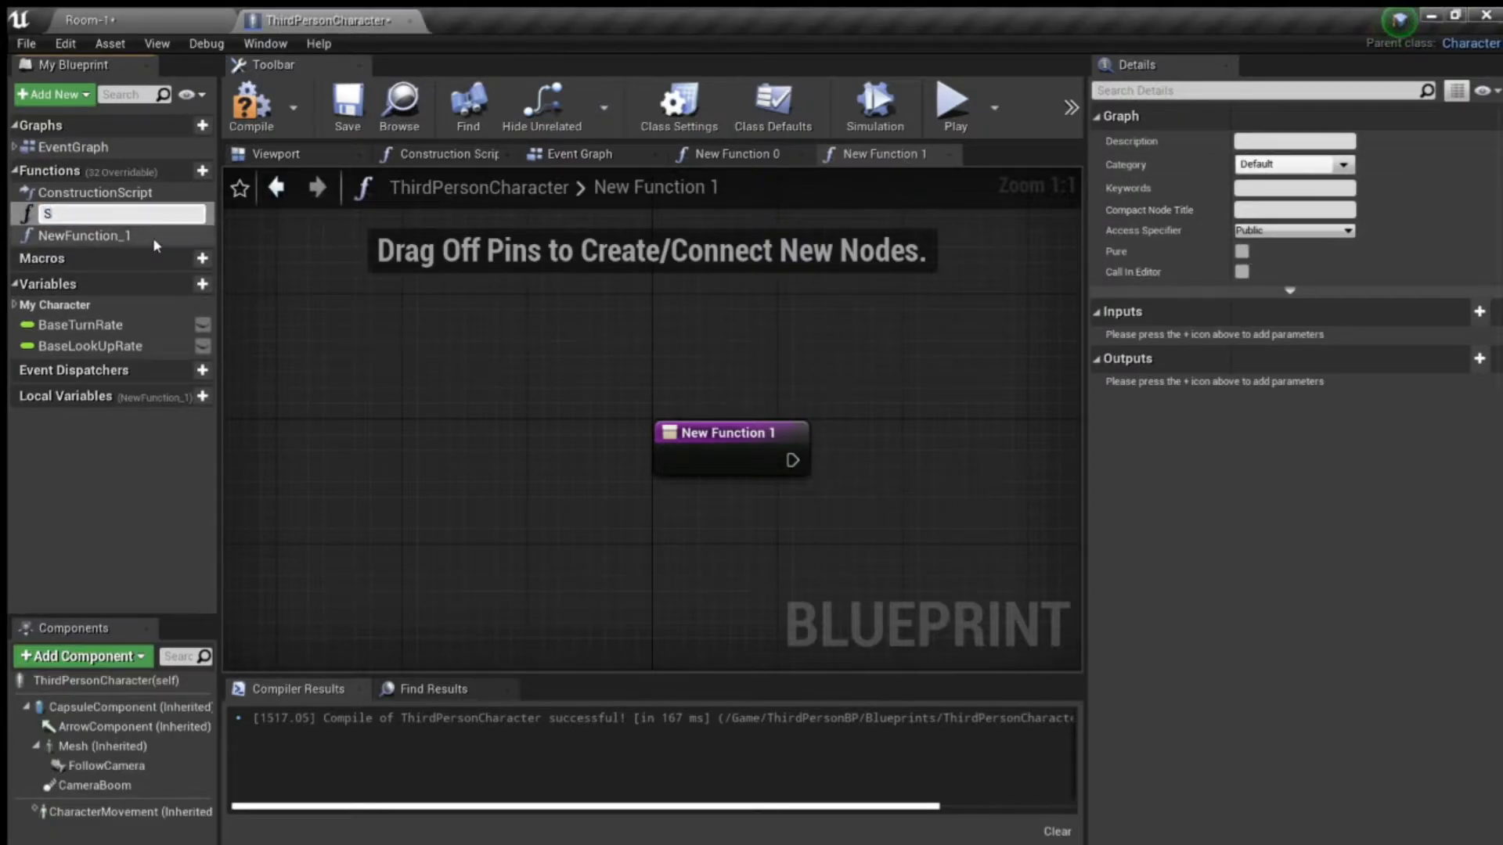
type("tartSprint")
key("Return")
- Rename the second new function to StopSprint
left_click(152, 234)
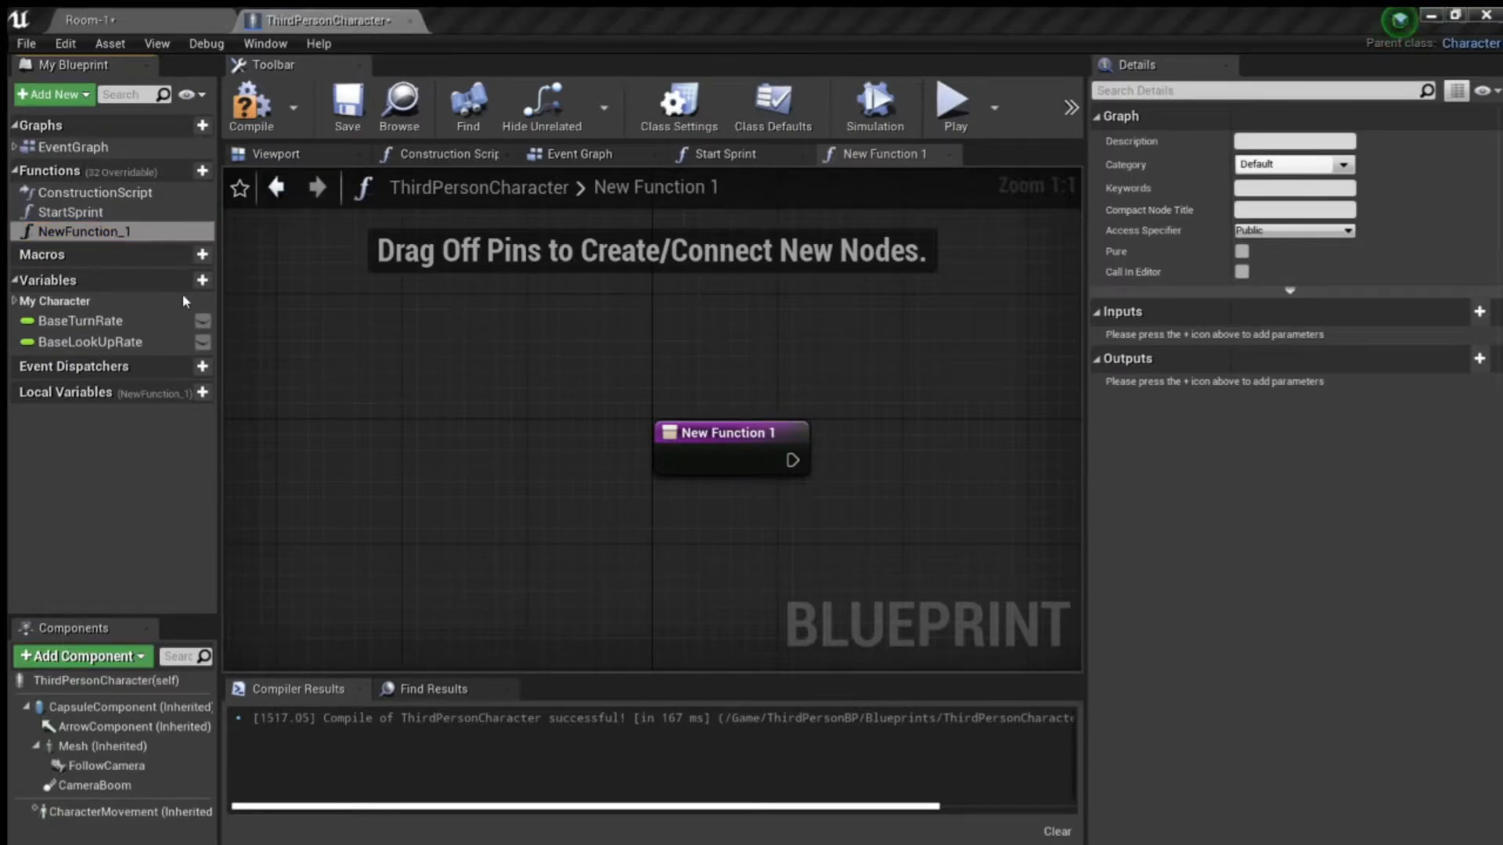
key("F2")
type("StopSptin")
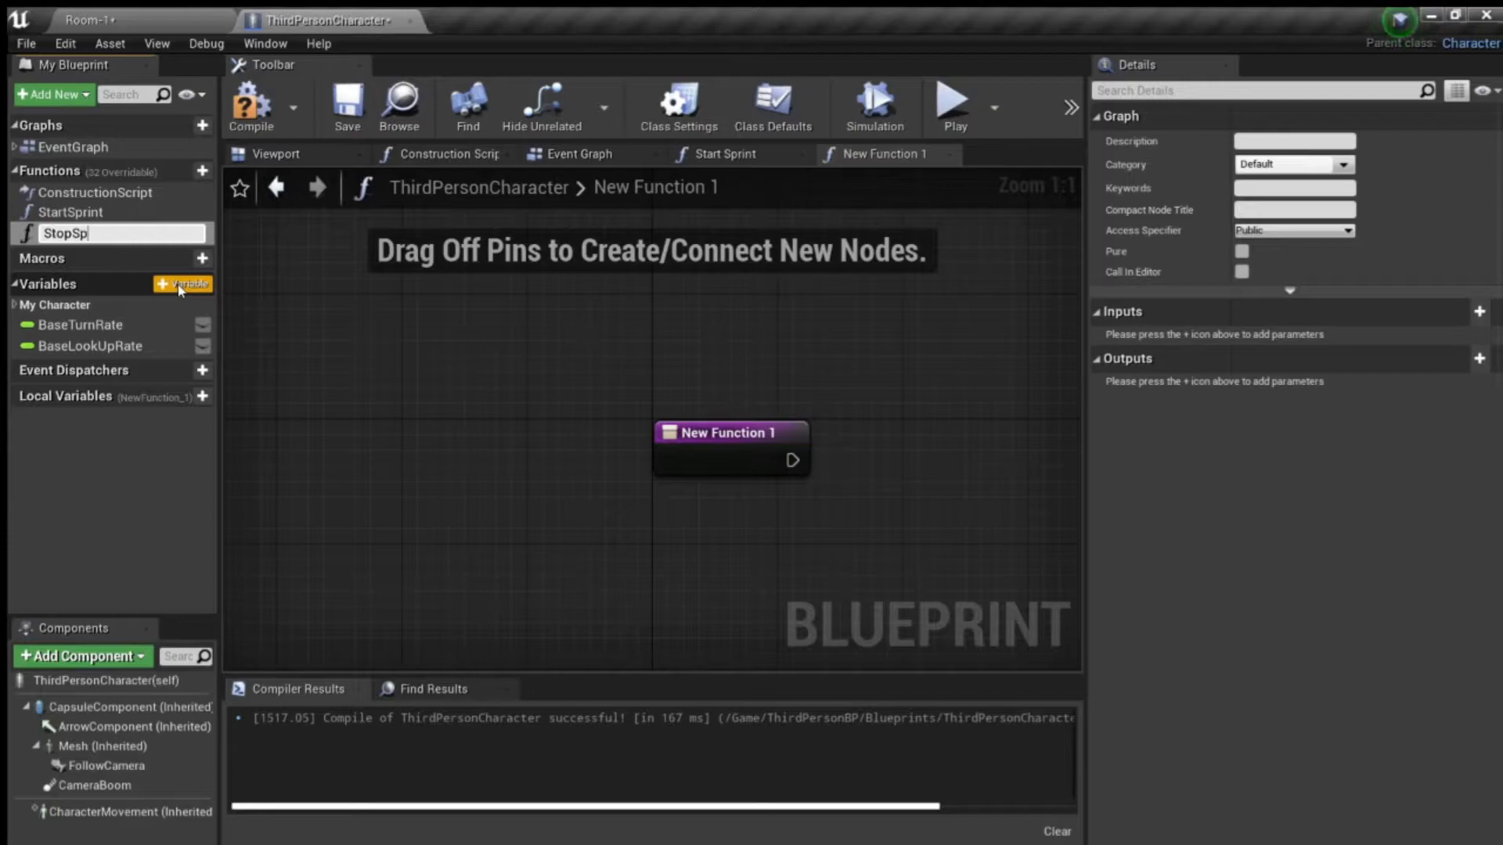
key("BackSpace")
key("BackSpace")
key("BackSpace")
type("rint")
key("Return")
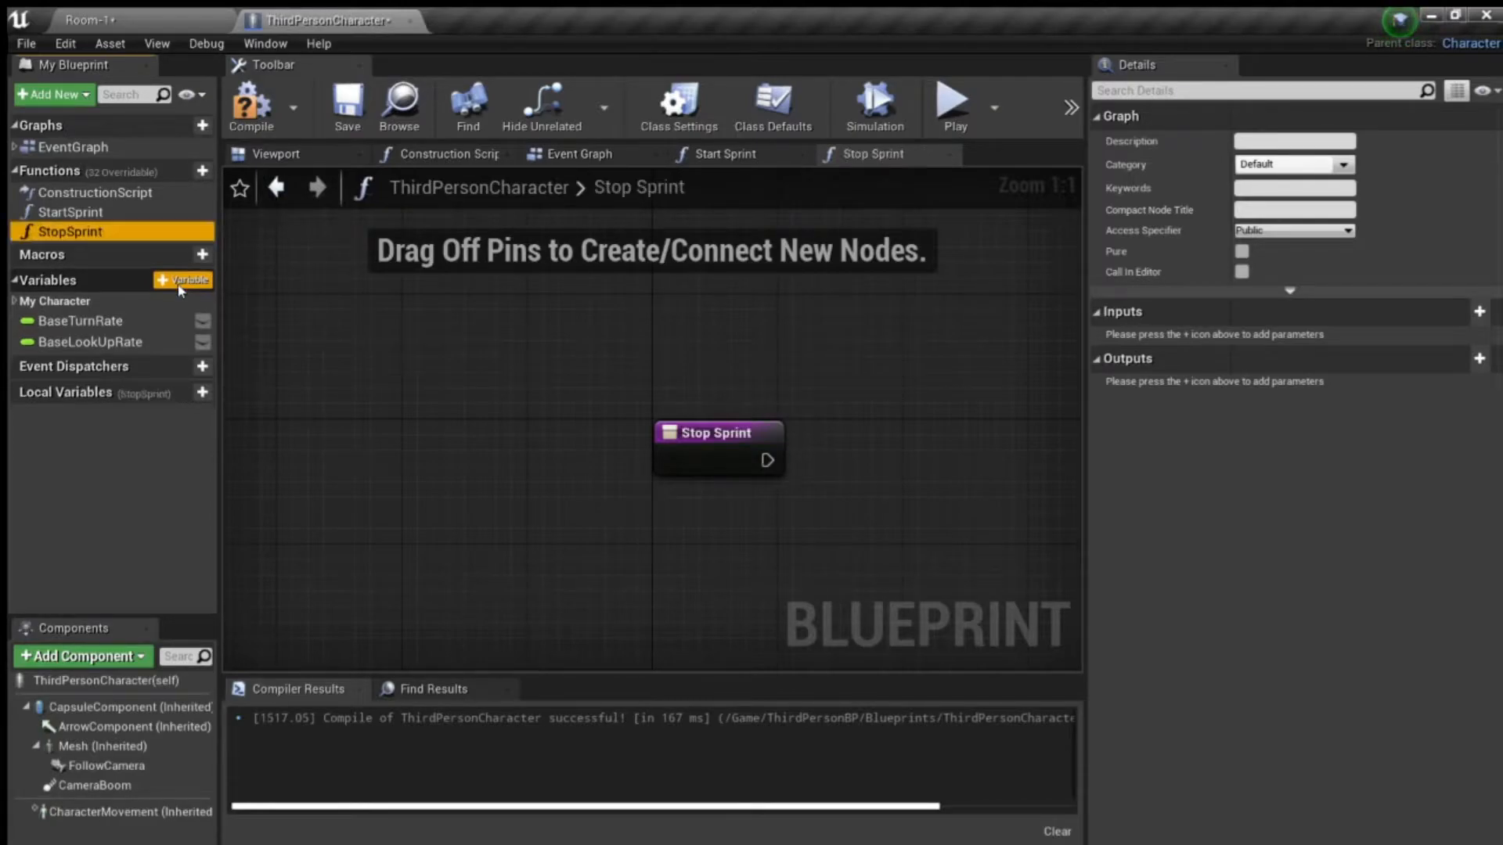
- Place a Character Movement reference below the Stop Sprint entry node and compile the blueprint
right_click_drag(930, 413, 599, 299)
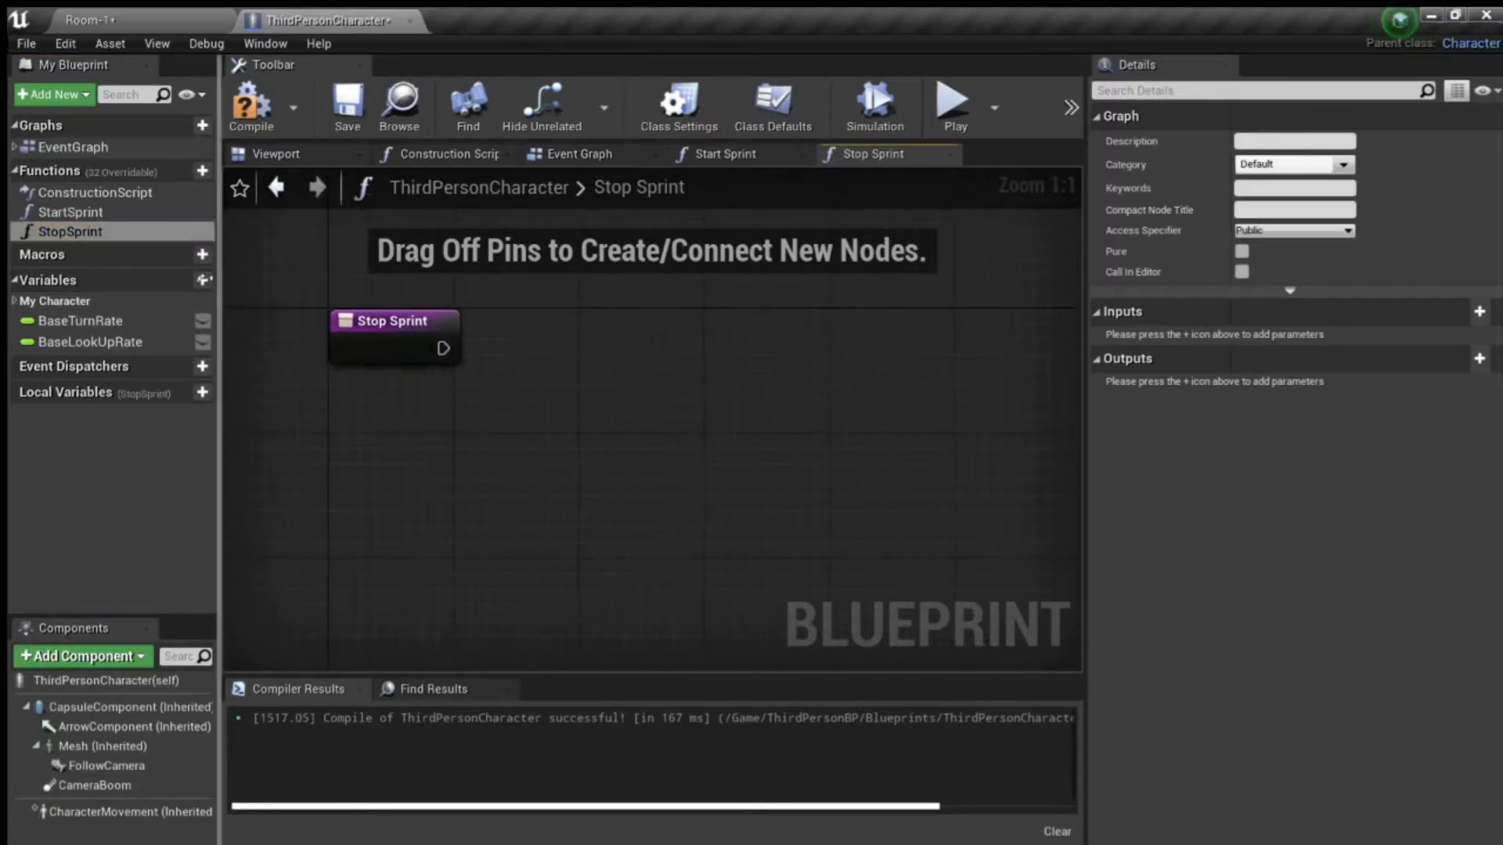
left_click(90, 213)
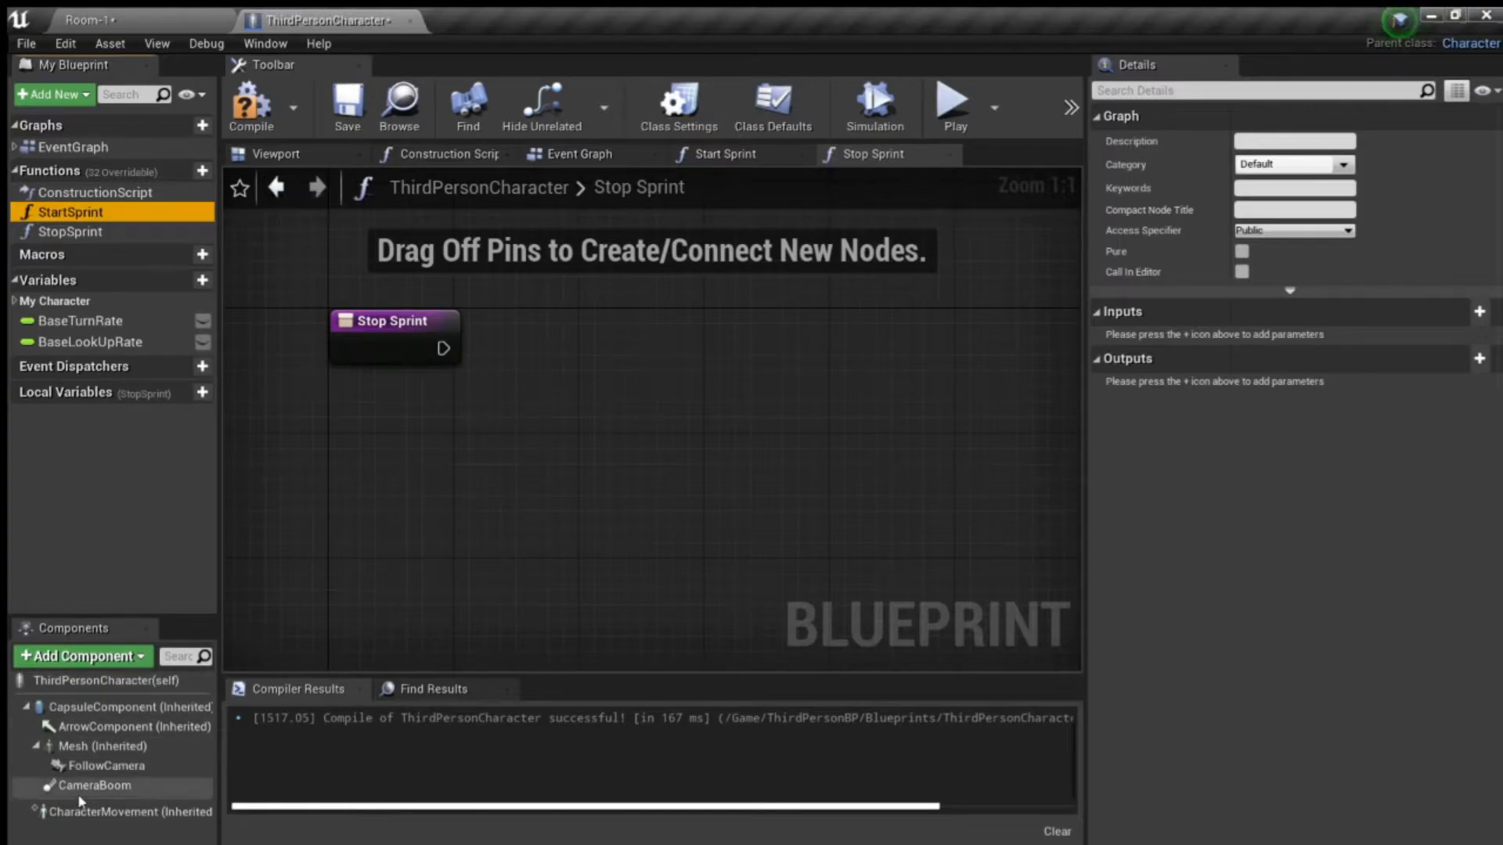
left_click(60, 816)
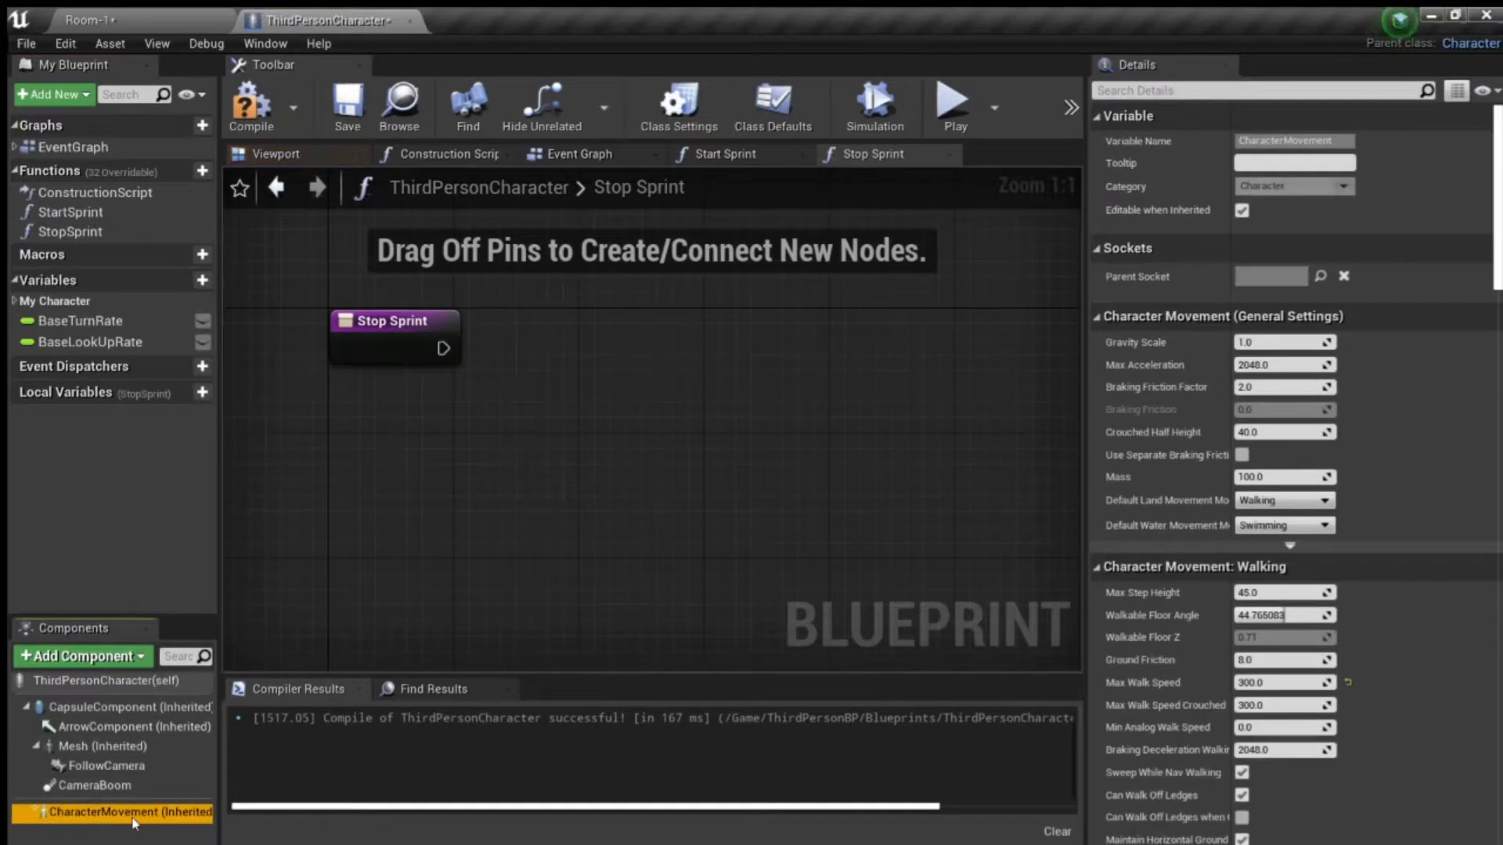
left_click_drag(287, 735, 341, 454)
key("F7")
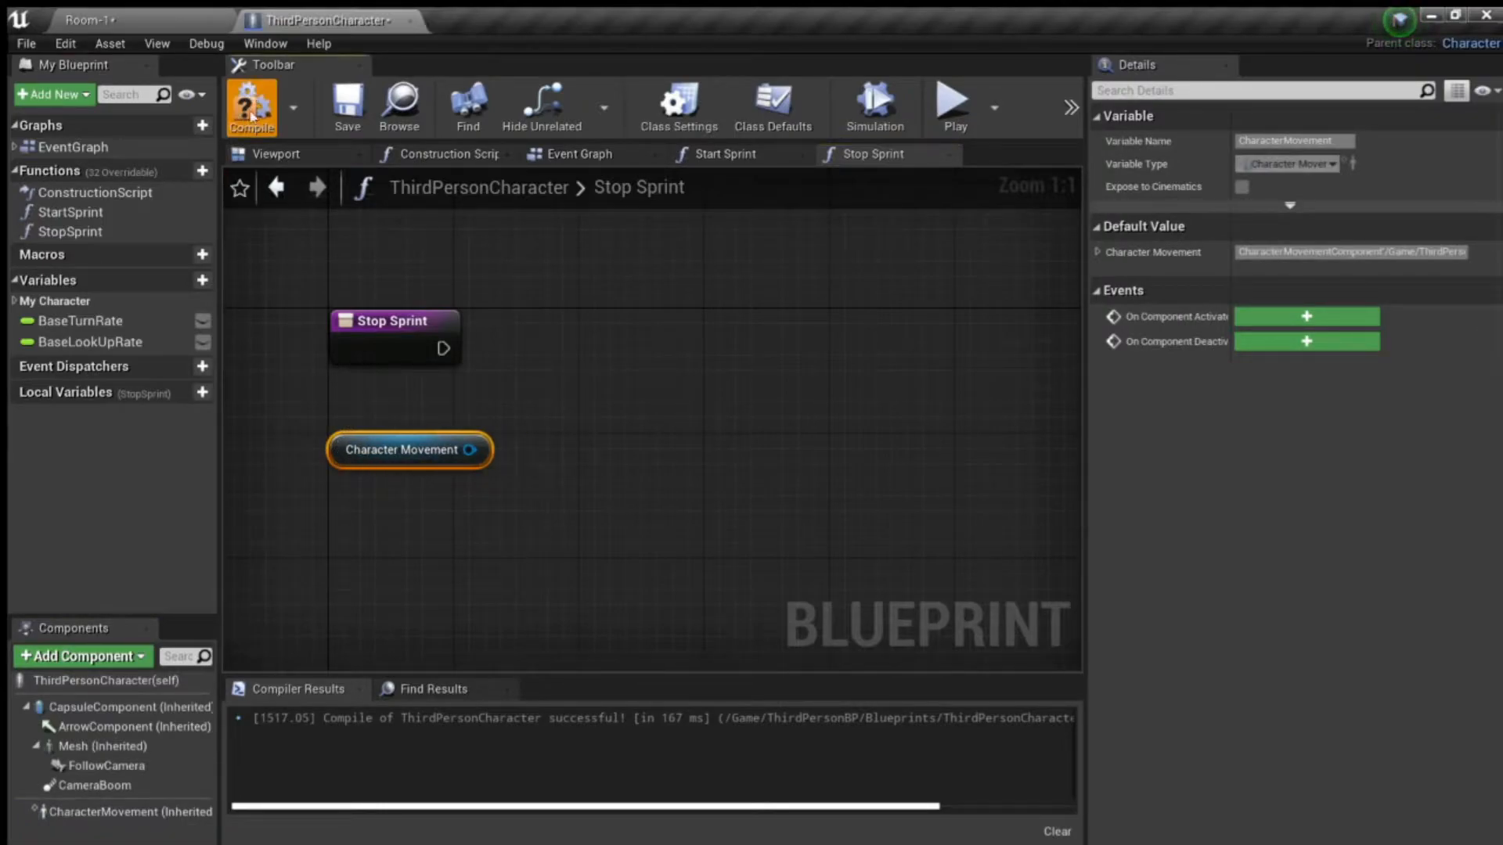
- Add a Set Max Walk Speed node targeting Character Movement and connect the Stop Sprint entry node's execution to it
left_click_drag(470, 450, 627, 346)
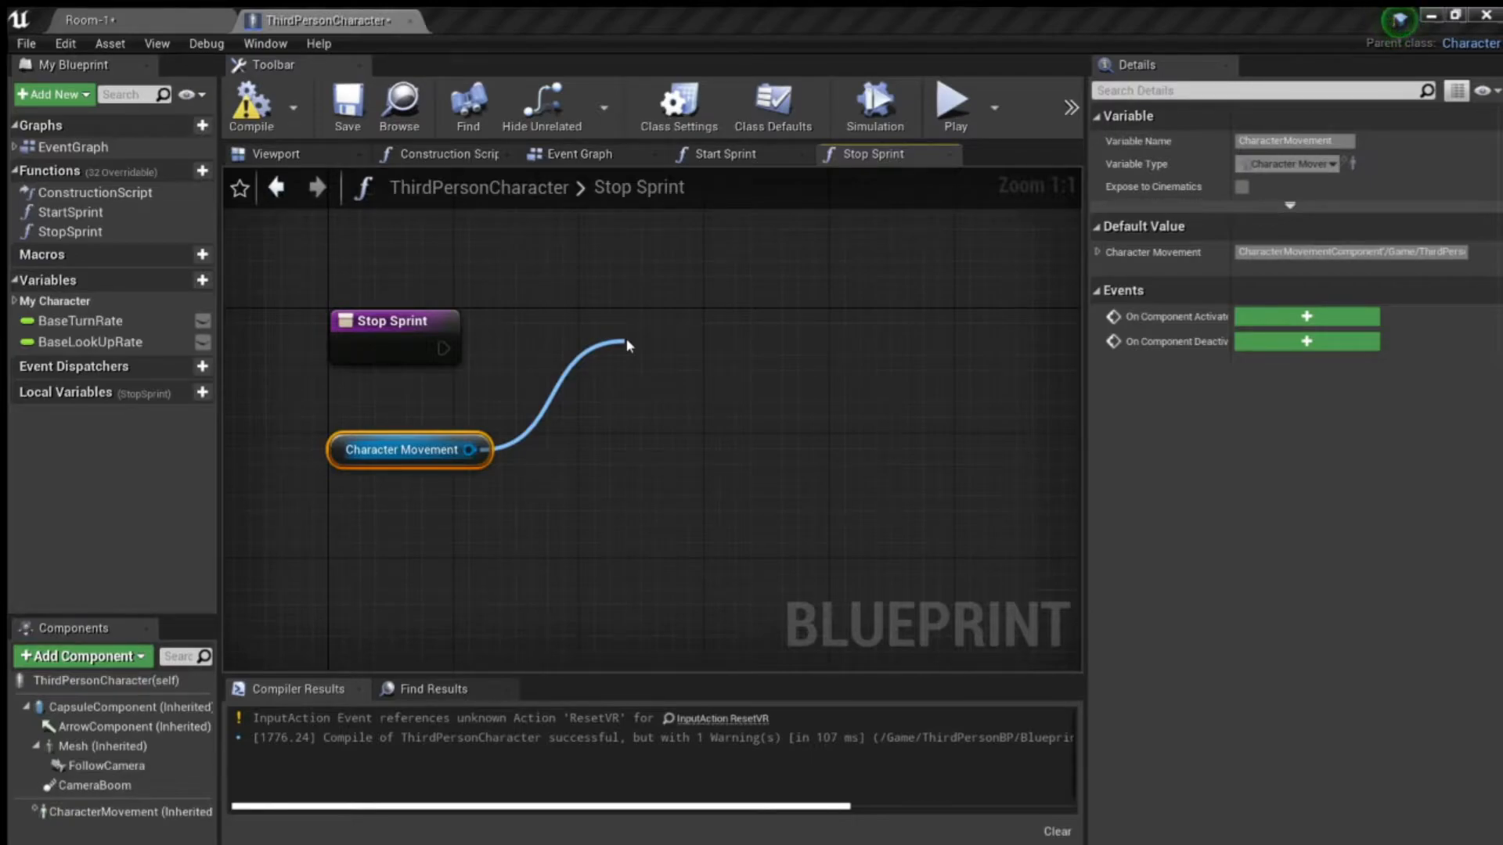
left_click_drag(627, 345, 626, 343)
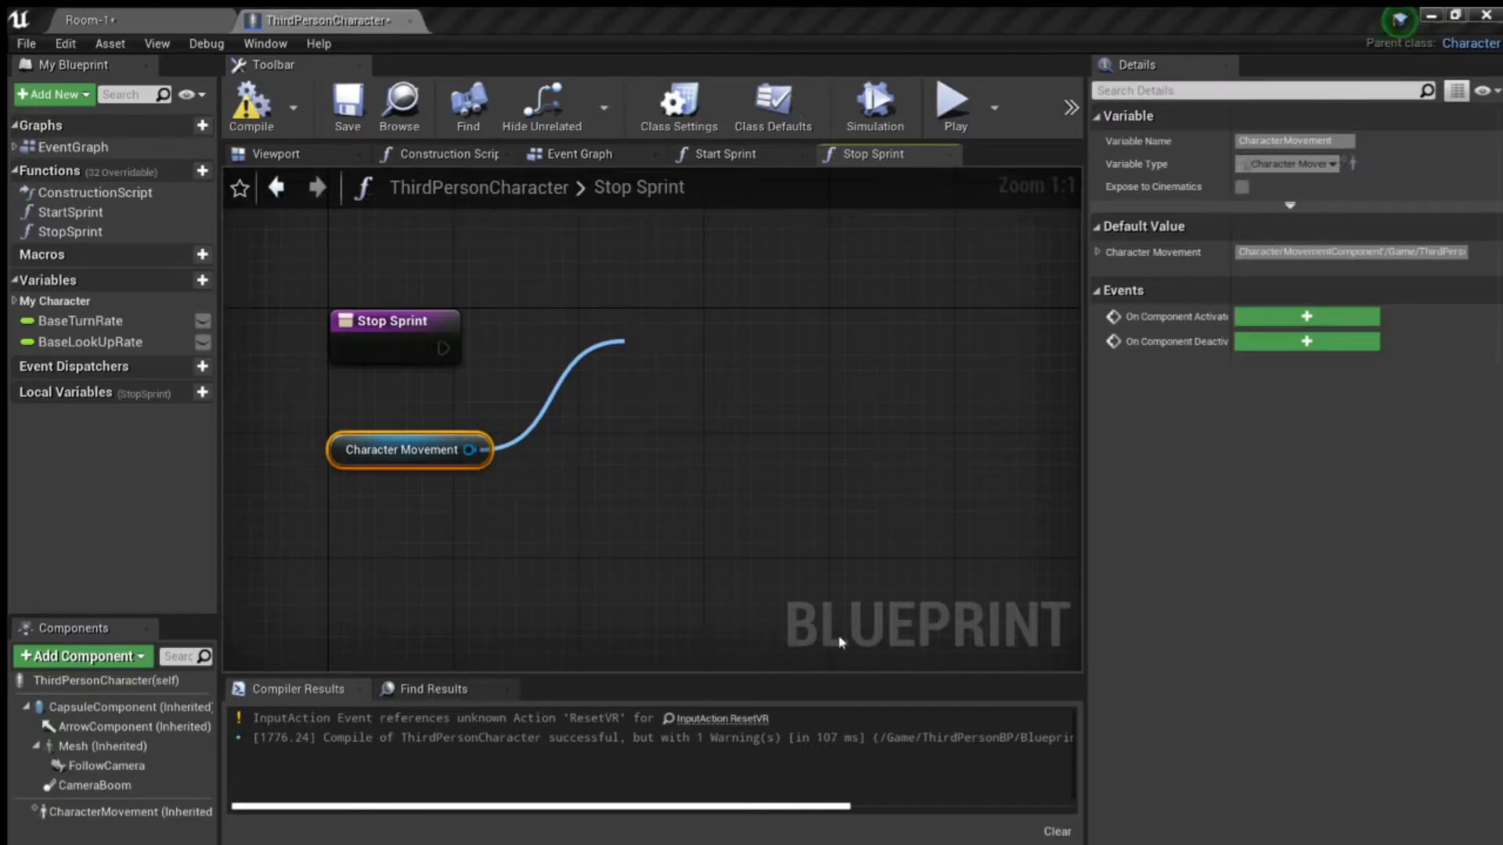
left_click(867, 625)
left_click_drag(707, 365, 638, 353)
left_click_drag(443, 348, 581, 354)
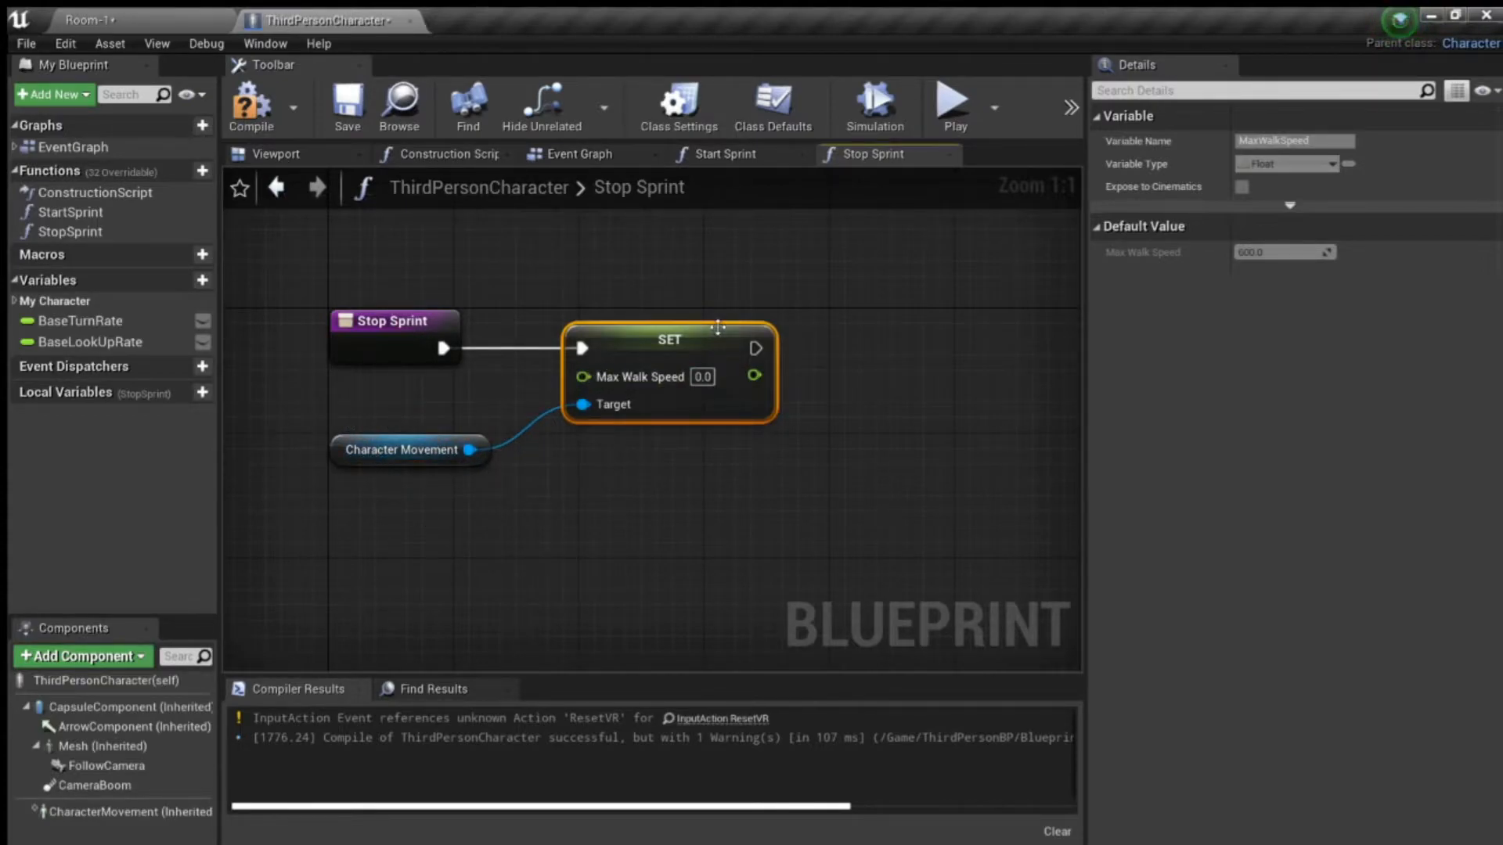
- Set the Max Walk Speed value in the StopSprint function to 300.0
left_click(702, 376)
type("300.0")
left_click(679, 491)
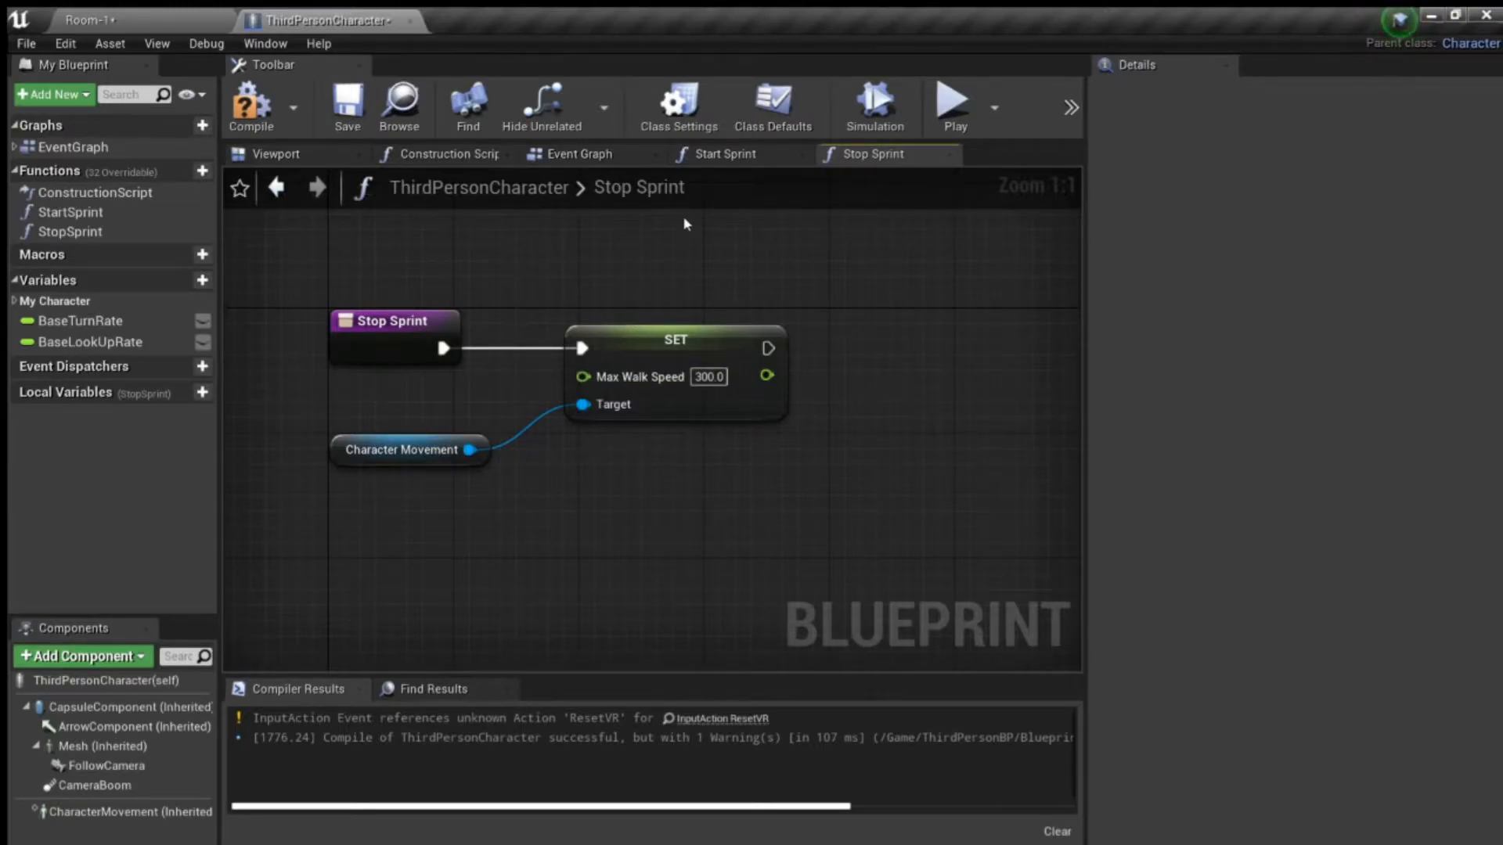
- Copy the Character Movement and Set Max Walk Speed nodes into the StartSprint function and connect them to its entry node
left_click_drag(663, 544, 457, 449)
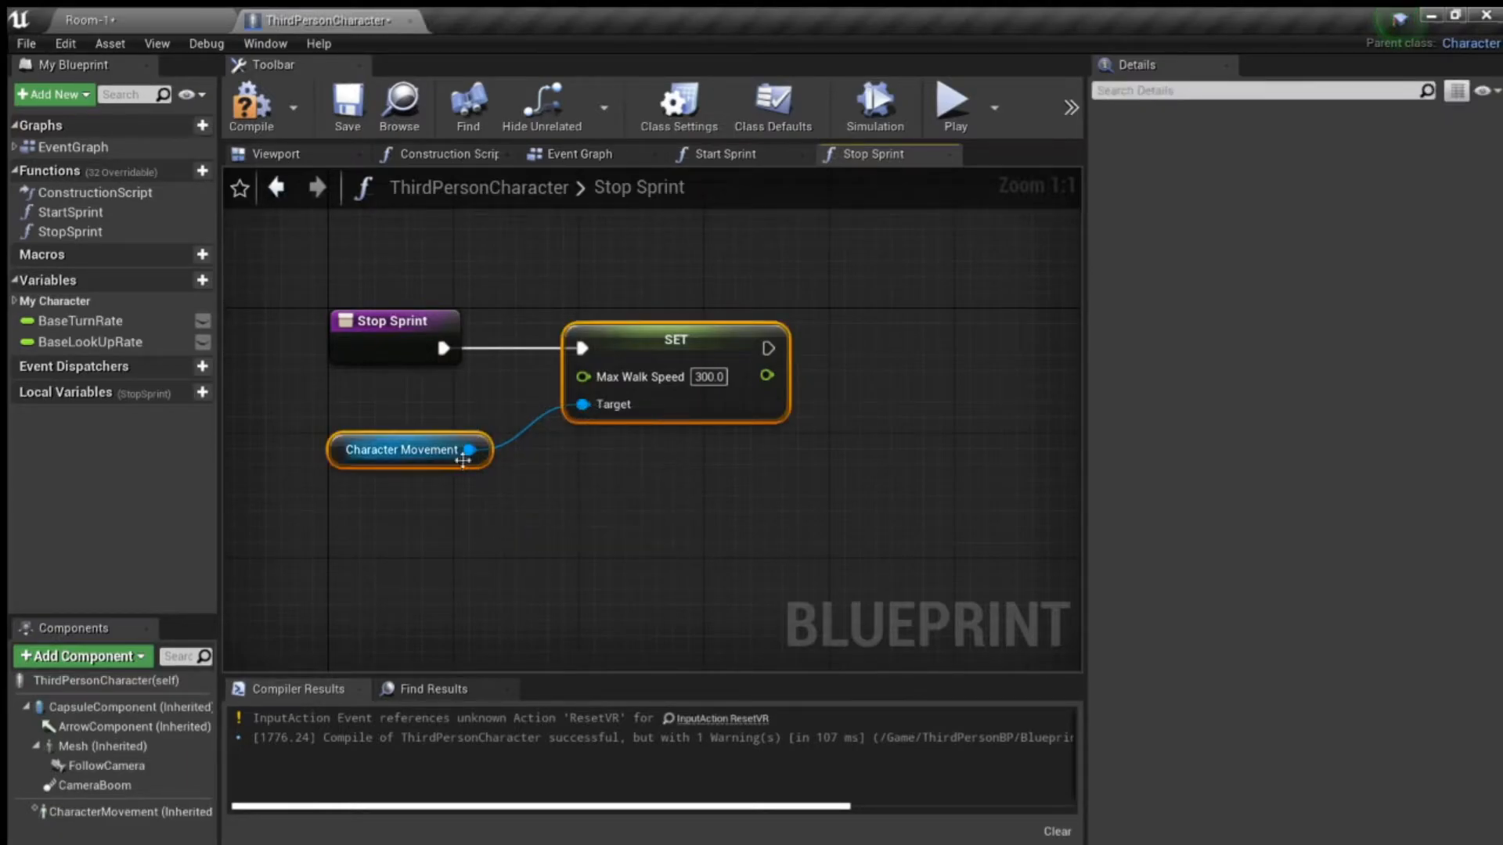
left_click(718, 156)
left_click_drag(356, 323, 309, 307)
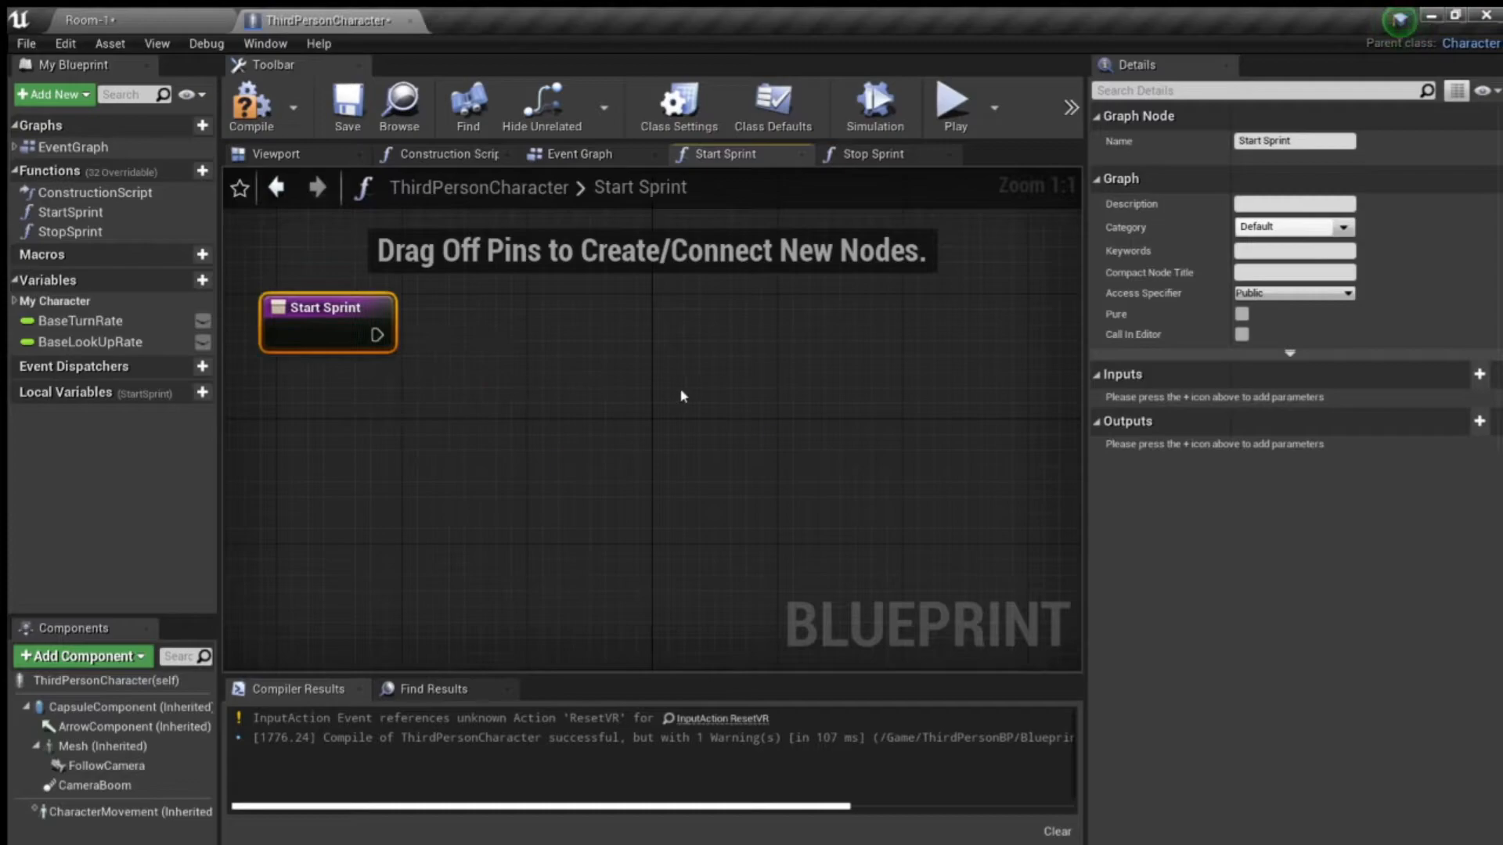
key("ctrl+v")
left_click_drag(880, 355, 569, 326)
left_click_drag(368, 336, 500, 335)
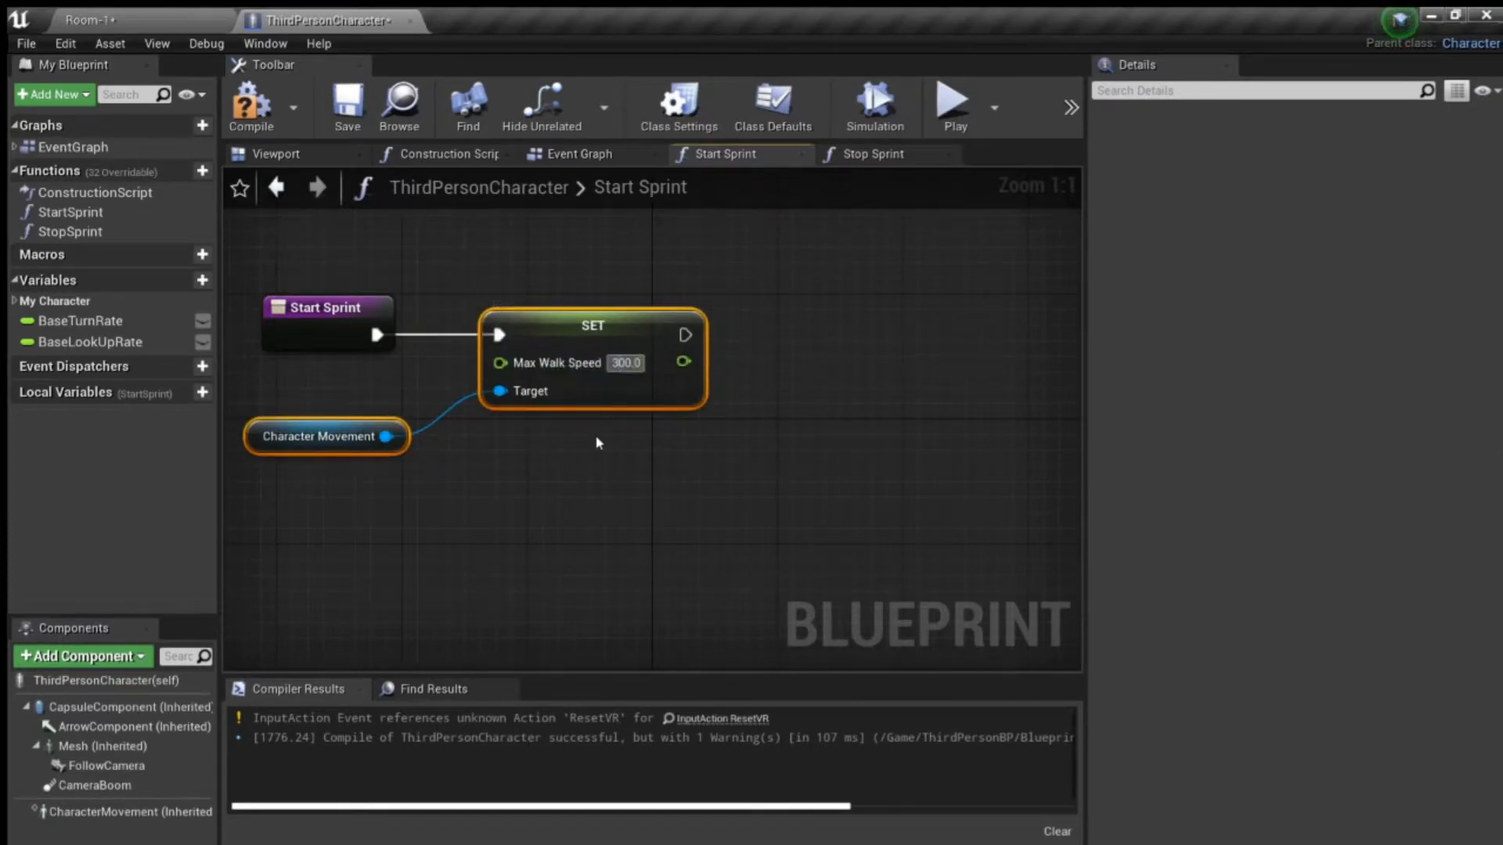
- Set the Max Walk Speed value in the StartSprint function to 600.0 and compile the blueprint
key("BackSpace")
type("6")
left_click(249, 103)
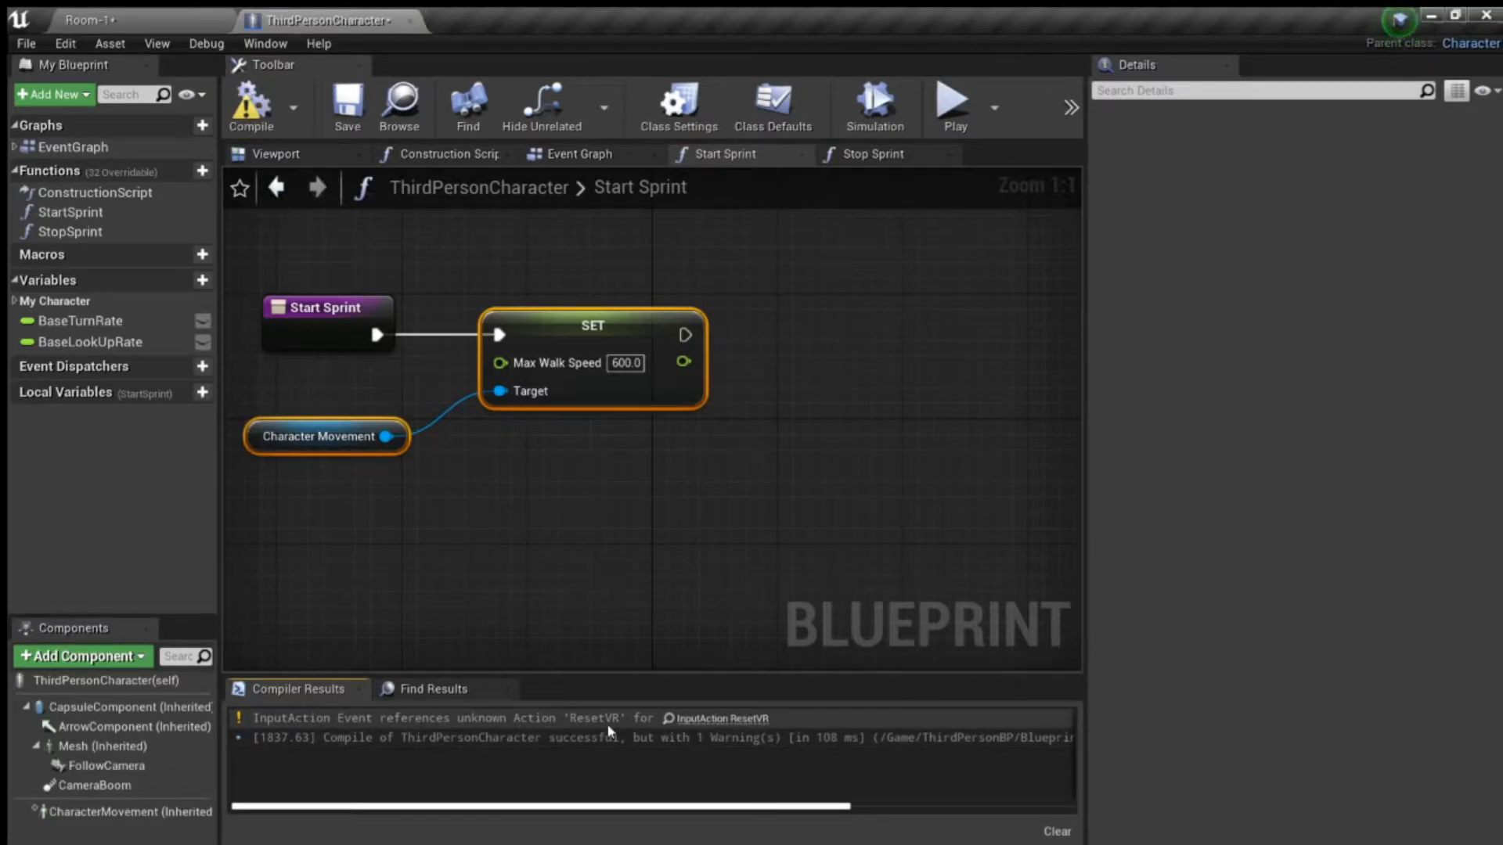
- Delete the VR orientation reset nodes and their comment from the Event Graph and recompile the blueprint
left_click(153, 21)
left_click(318, 16)
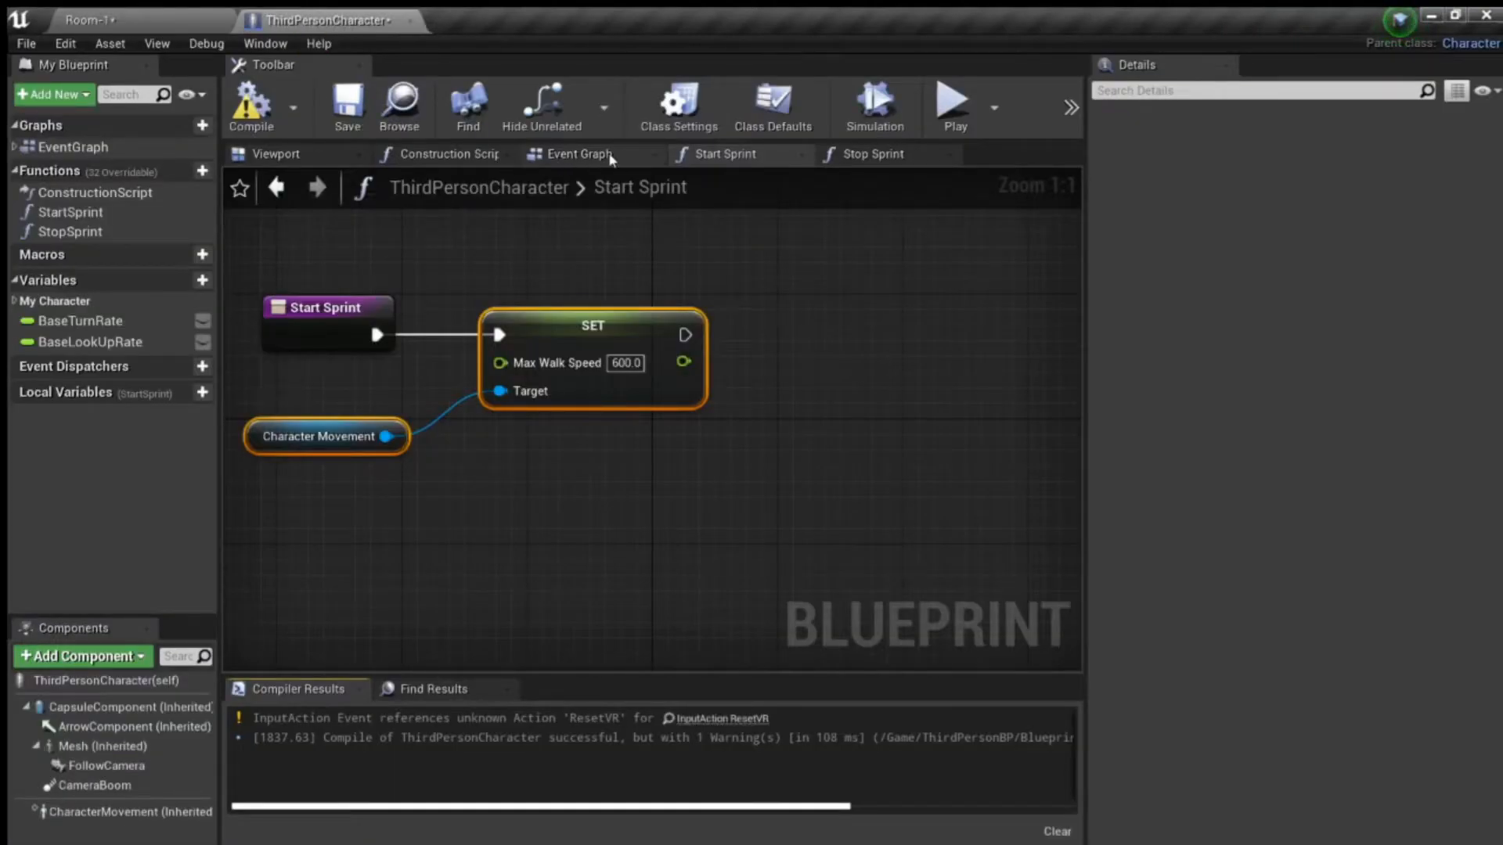
left_click(579, 154)
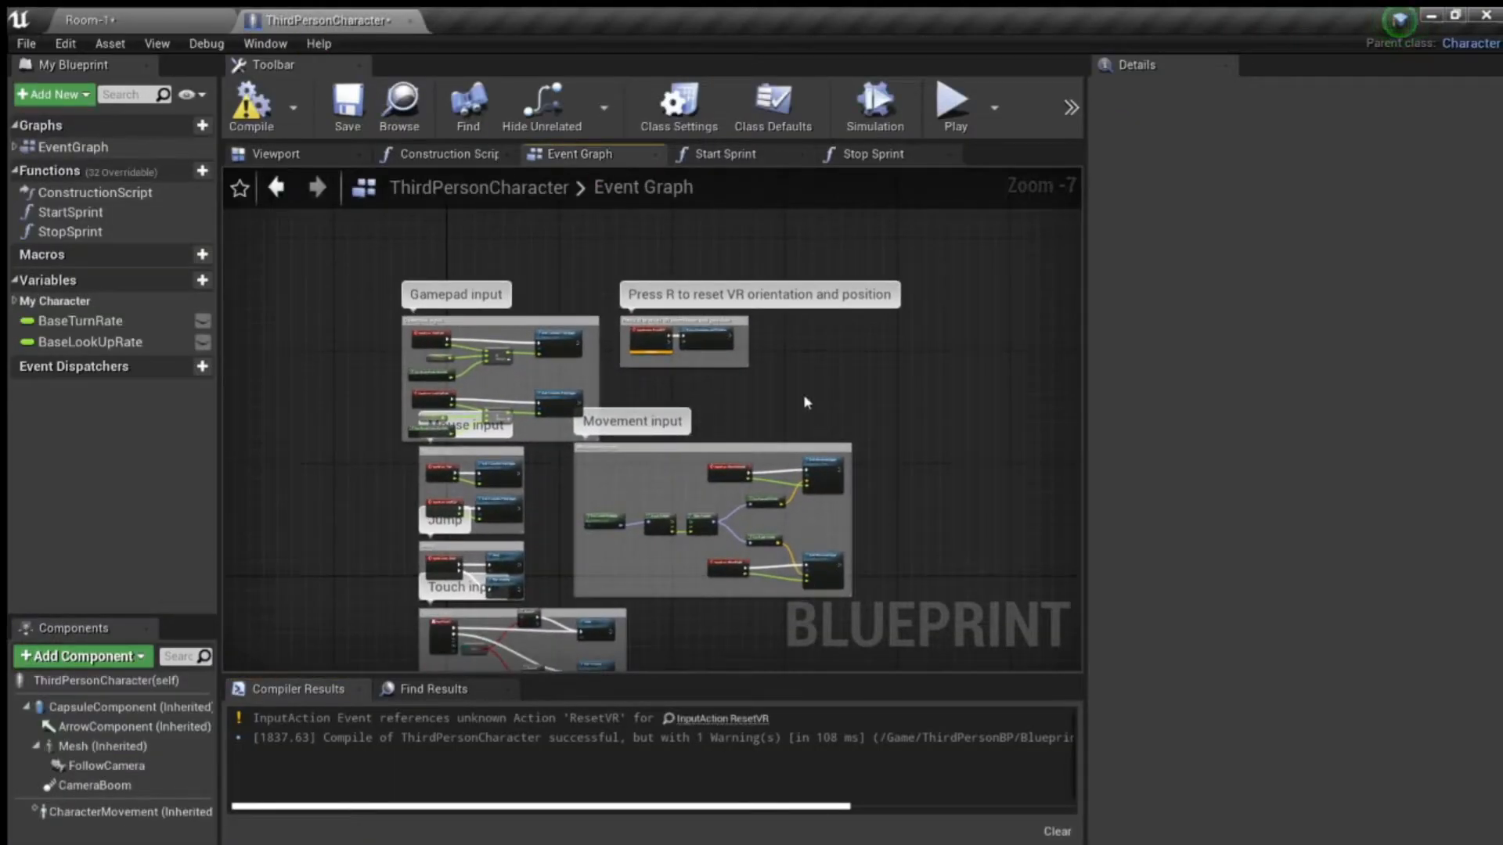
scroll(804, 401, "up", 2)
left_click(519, 247)
key("Delete")
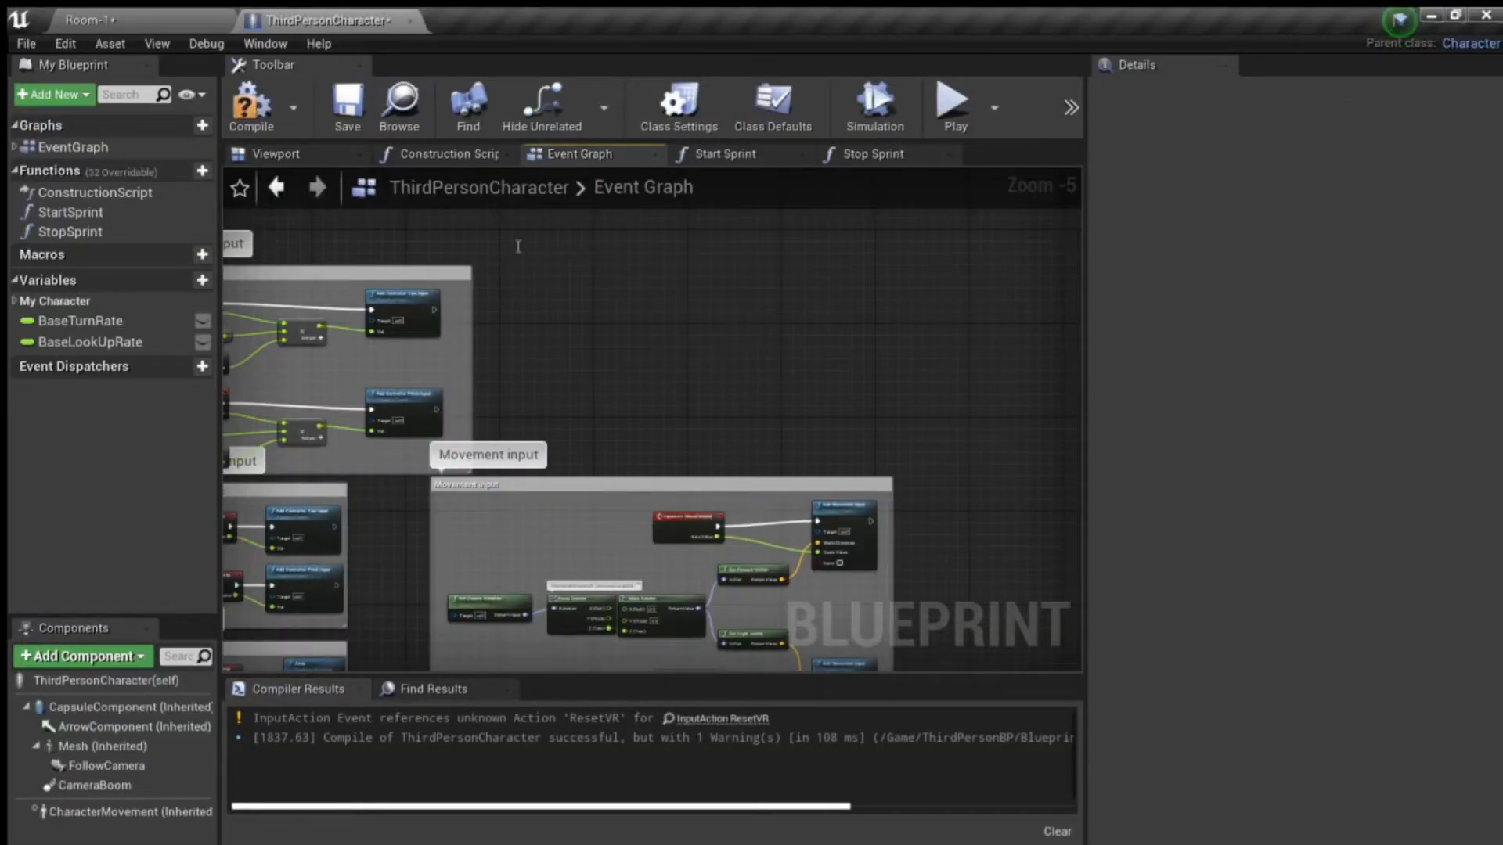
key("F7")
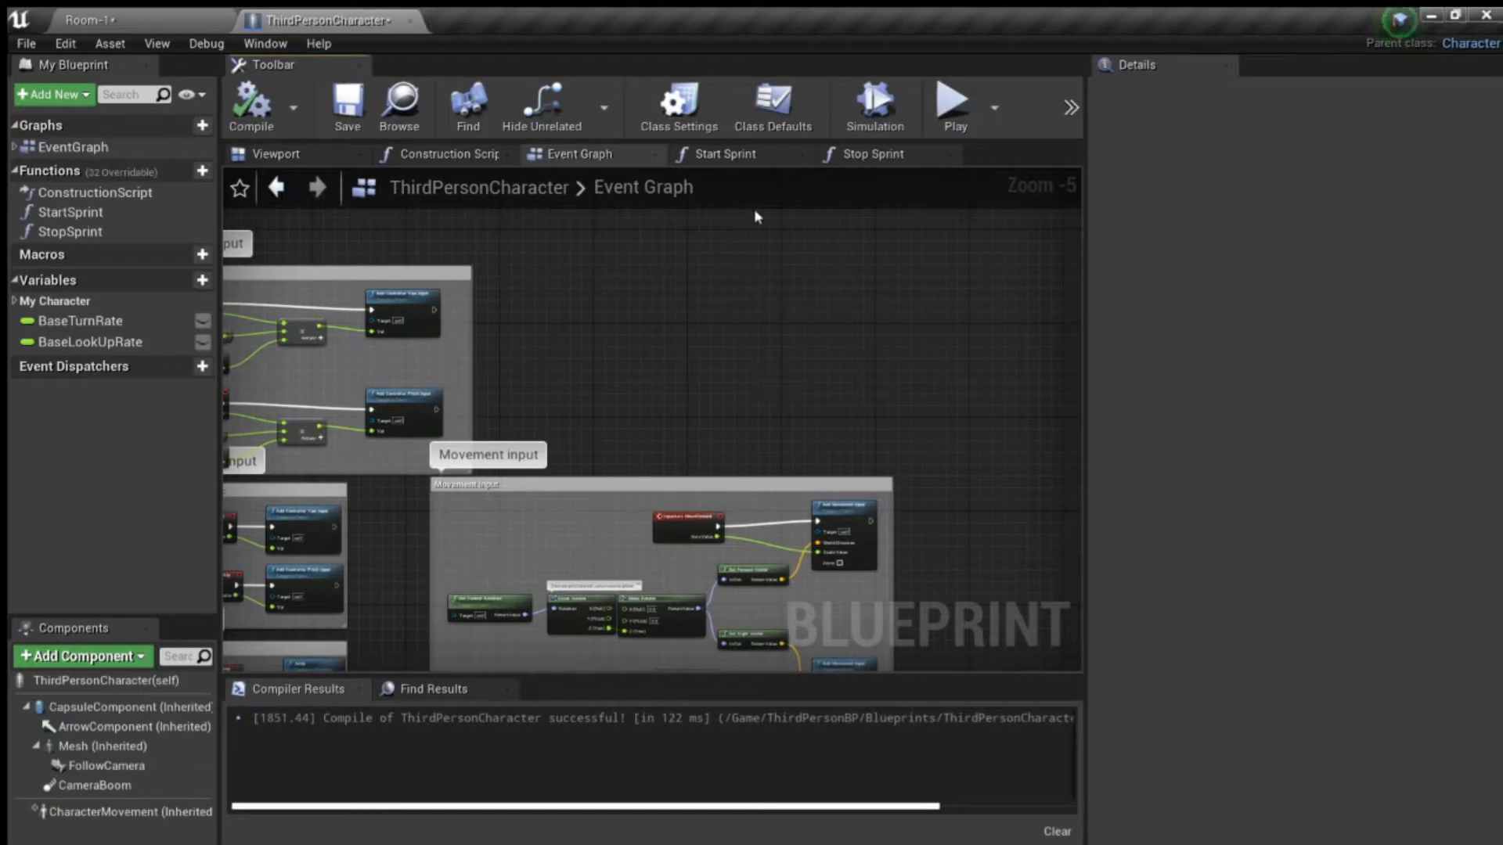
- Undo the deletion of the VR orientation reset nodes, delete them together with their comment again, and compile the blueprint
key("ctrl+z")
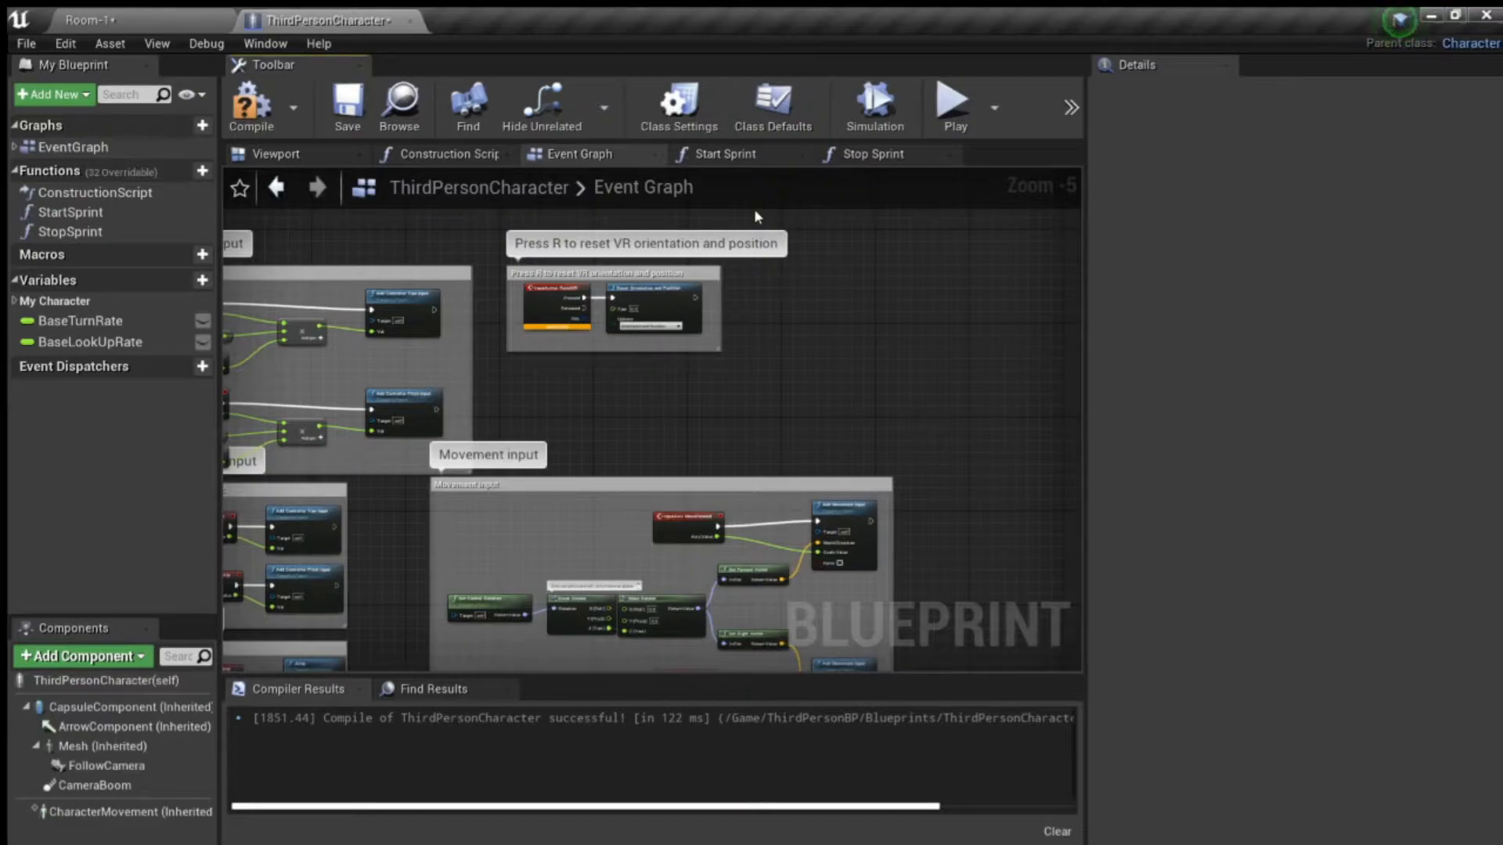
scroll(689, 400, "up", 3)
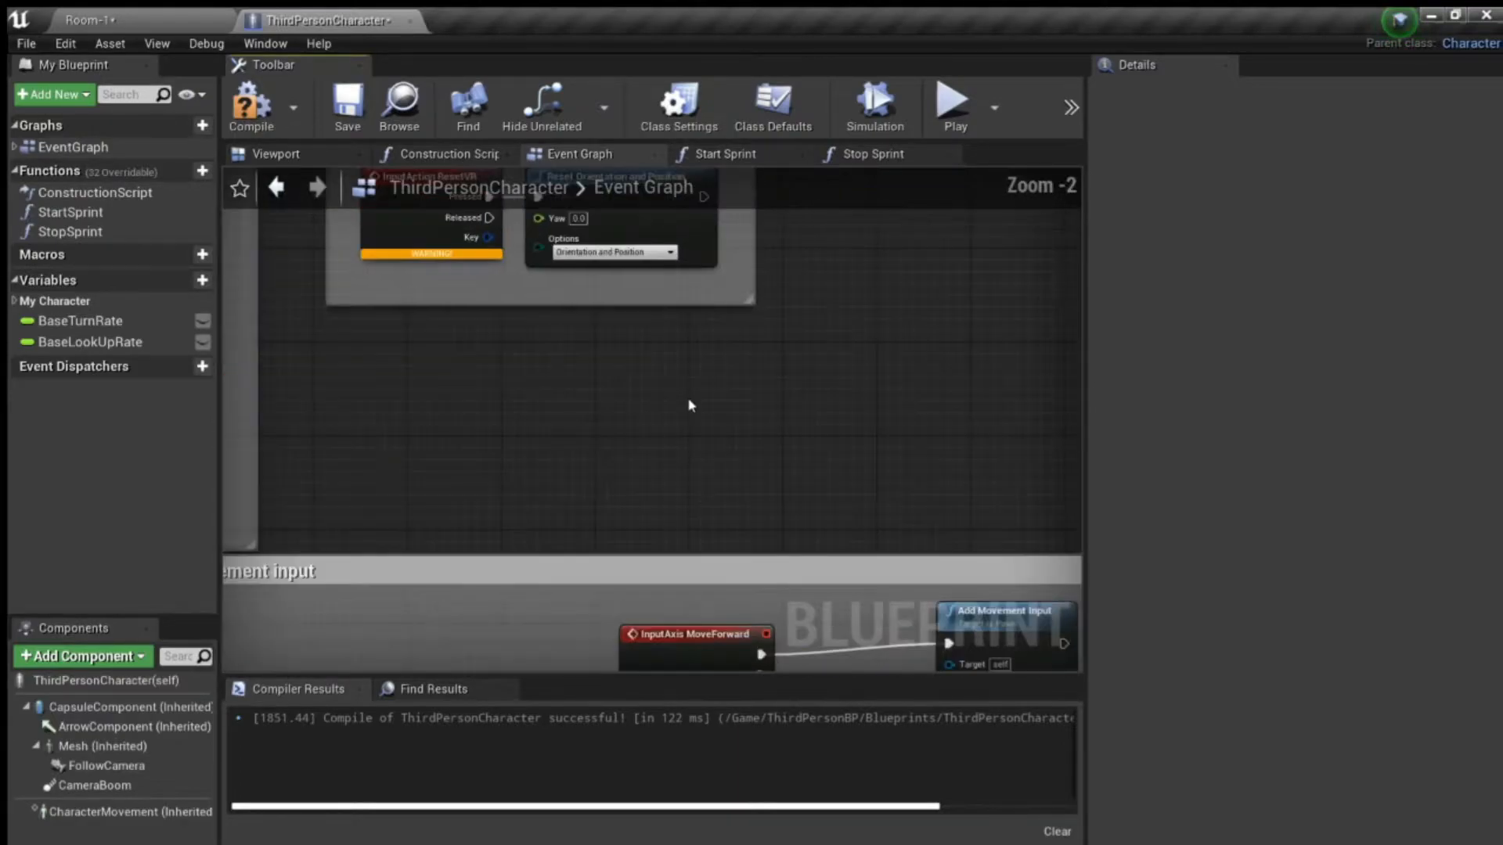
right_click_drag(643, 381, 731, 529)
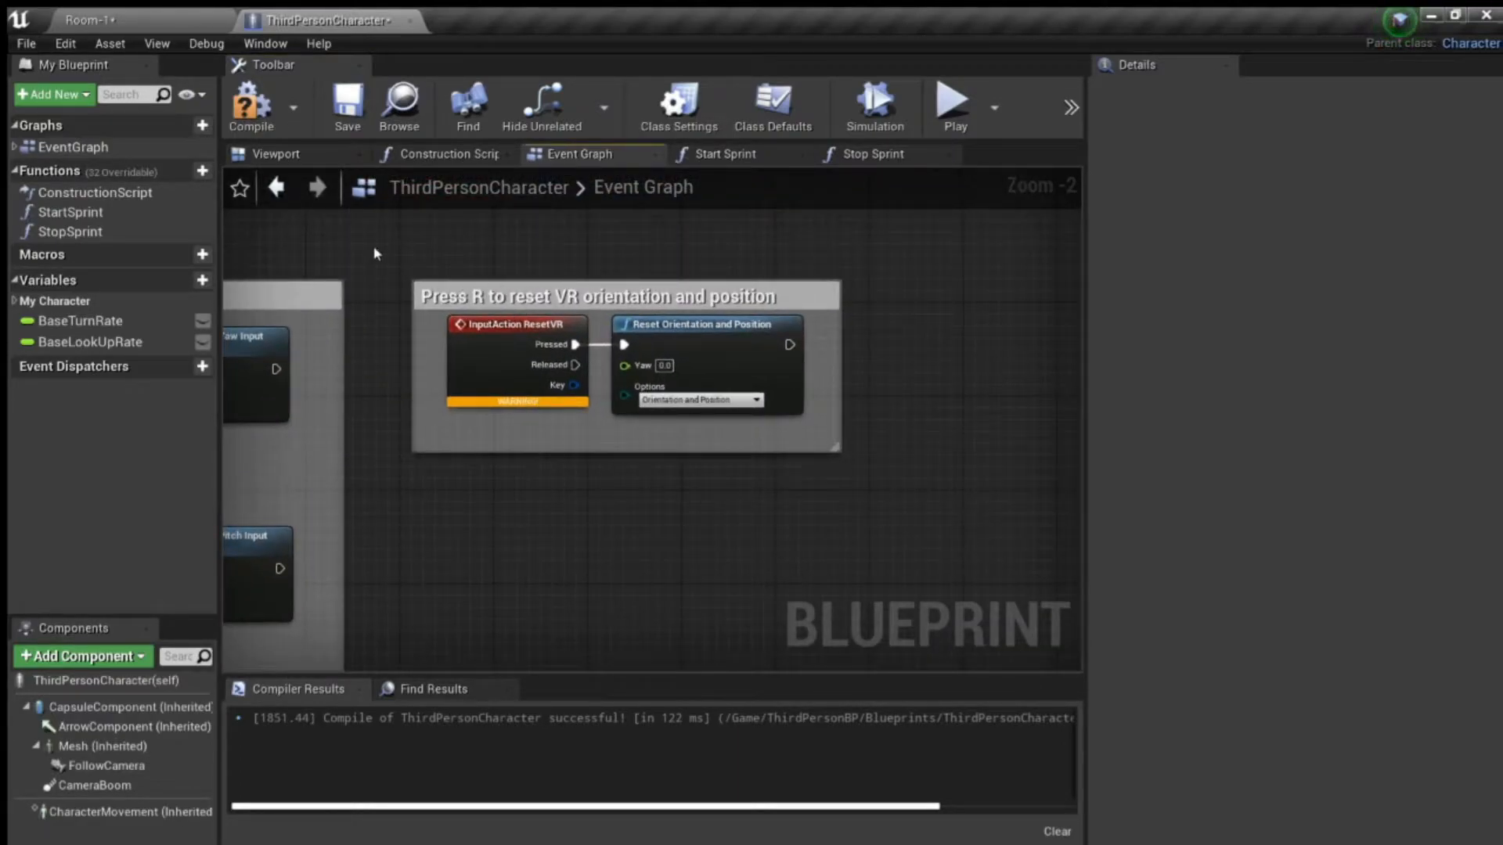
left_click_drag(390, 232, 872, 527)
key("Delete")
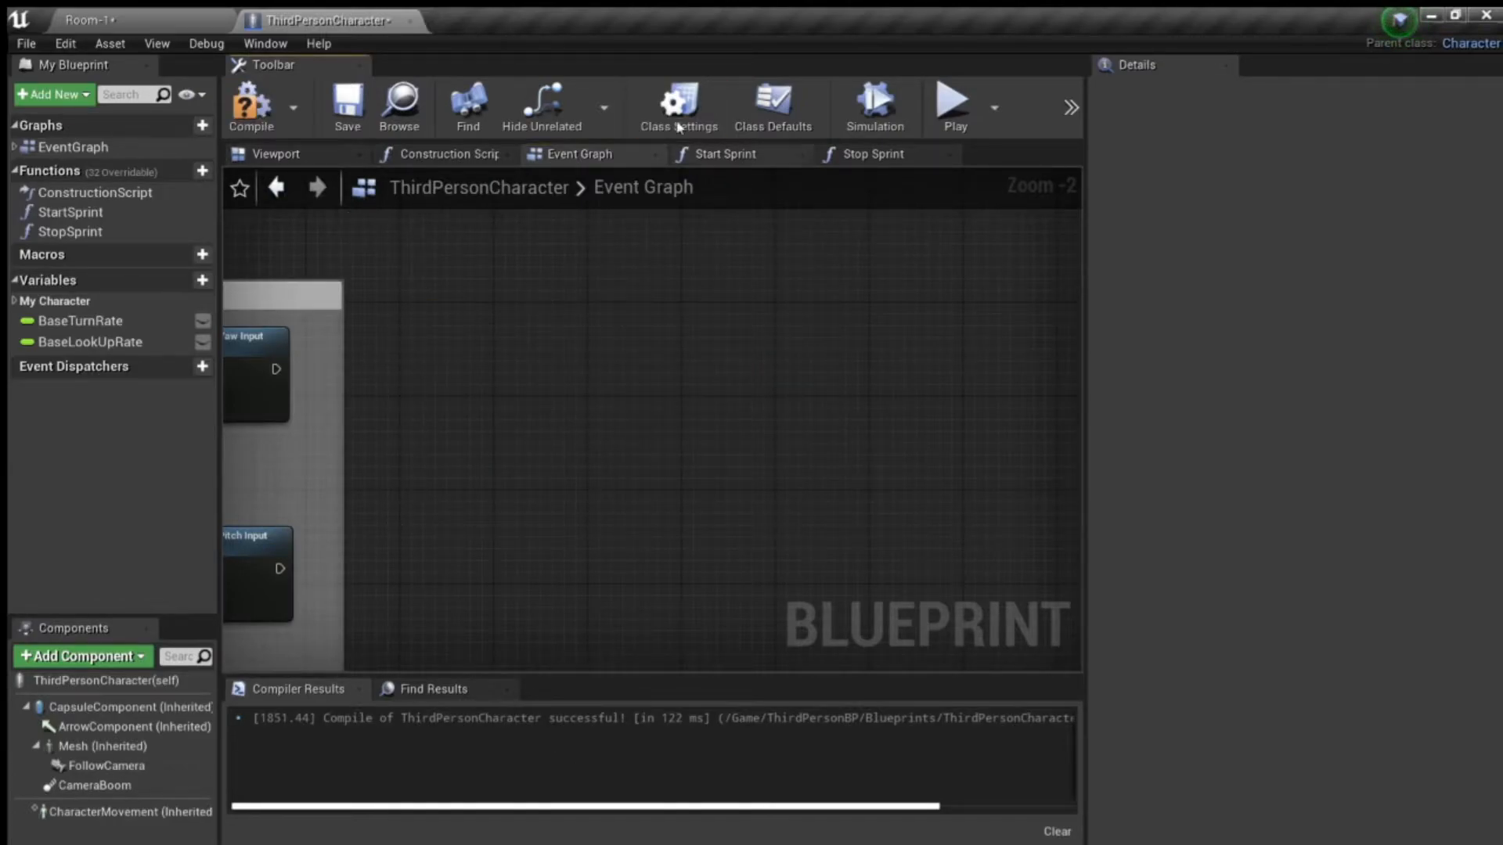
left_click(250, 102)
- Check the node setups in the StartSprint and StopSprint functions and close both function graphs
left_click(757, 157)
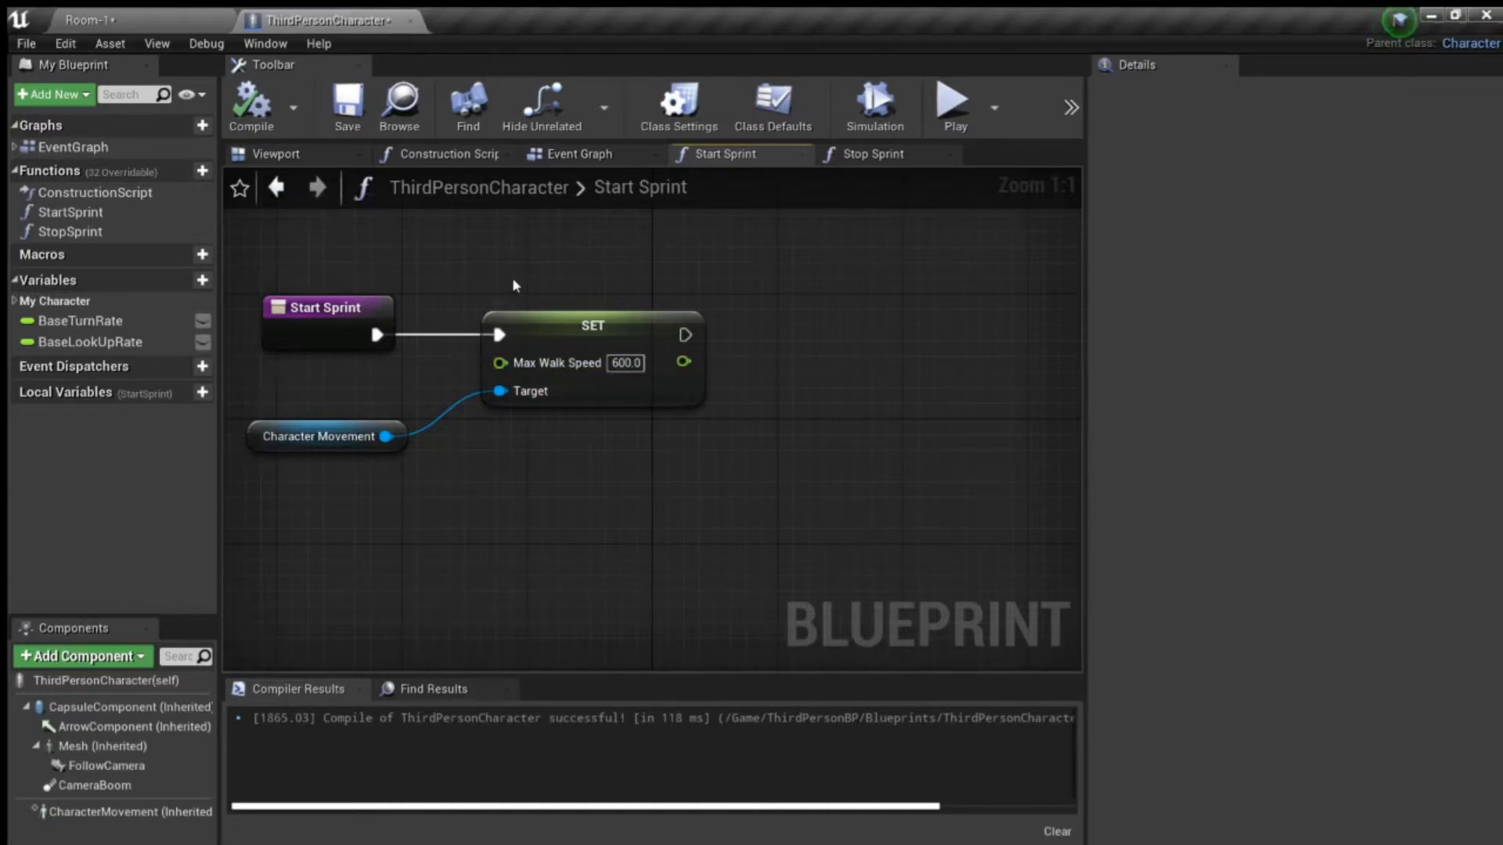
right_click_drag(364, 267, 398, 275)
left_click(900, 155)
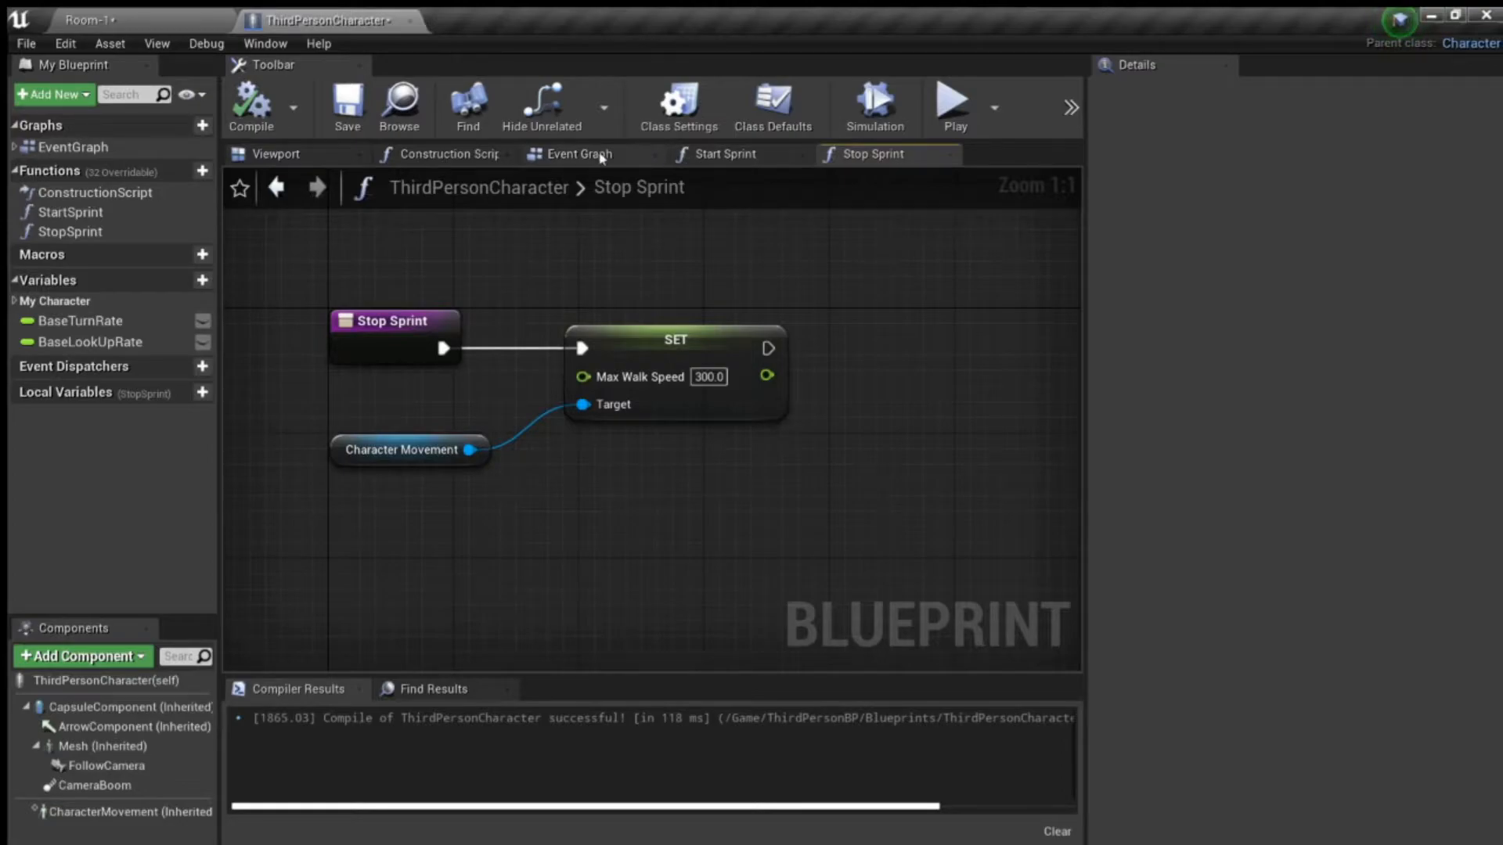
left_click(950, 155)
left_click(804, 156)
- Add Start Sprint and Stop Sprint calls beside the InputAction Sprint event, wiring Pressed to Start Sprint and Released to Stop Sprint
scroll(671, 426, "down", 5)
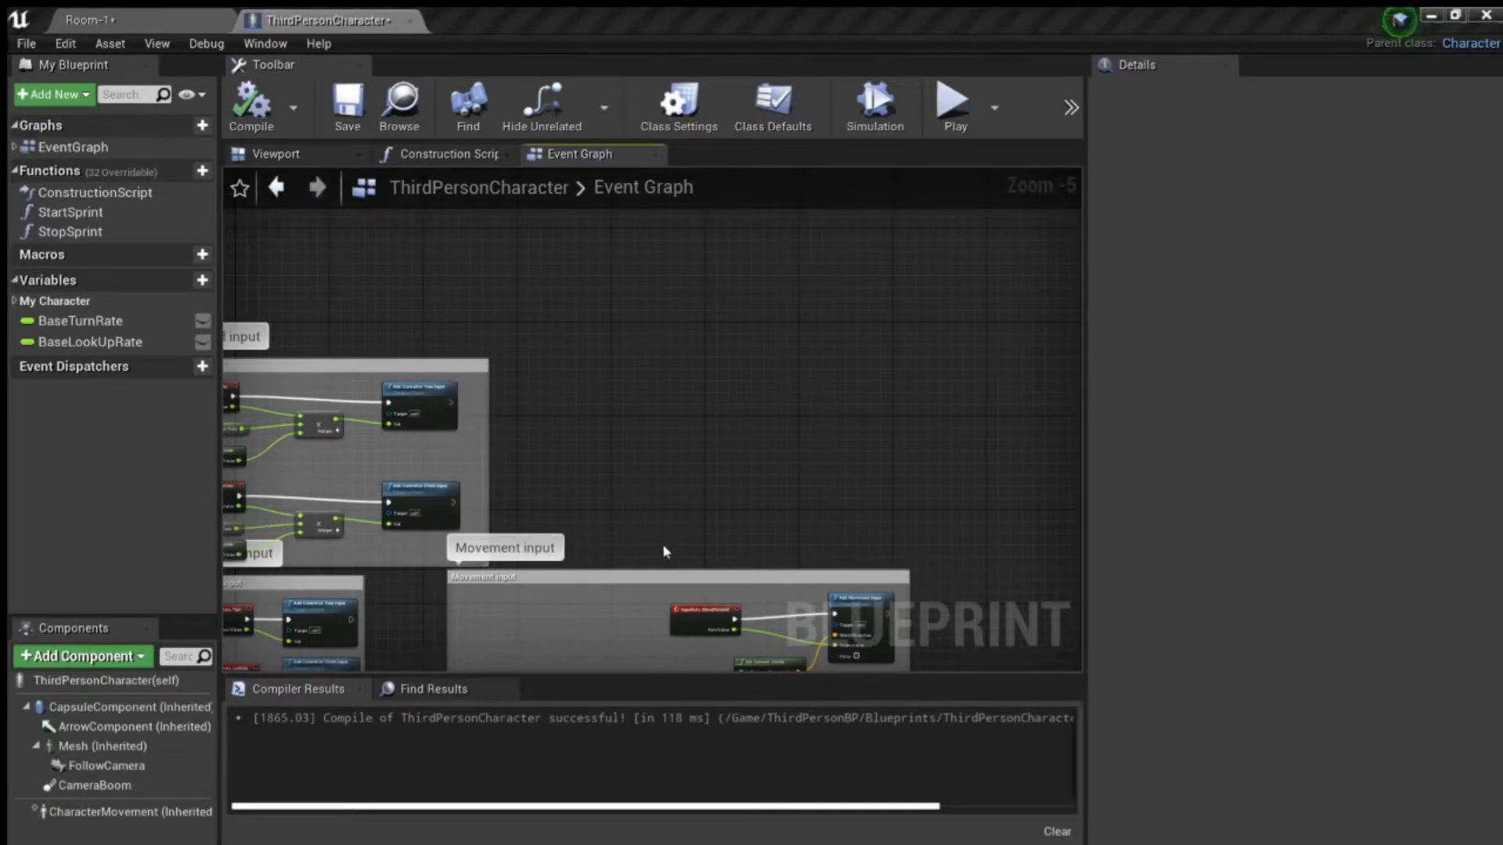
scroll(655, 463, "up", 4)
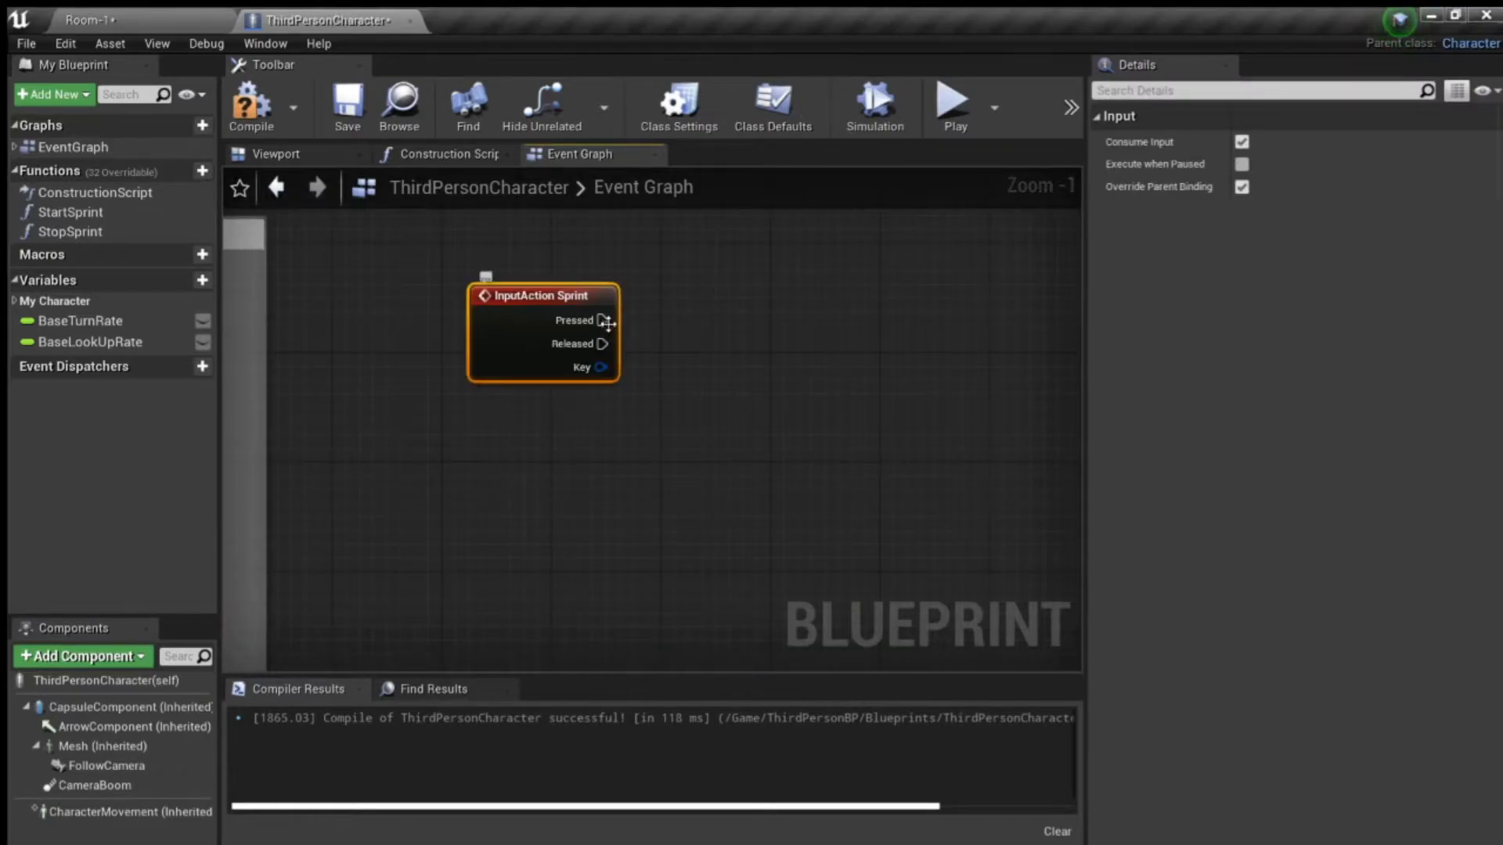
right_click_drag(644, 345, 570, 412)
mouse_move(526, 380)
left_mouse_down()
mouse_move(665, 308)
mouse_move(526, 381)
left_mouse_up()
left_click(91, 213)
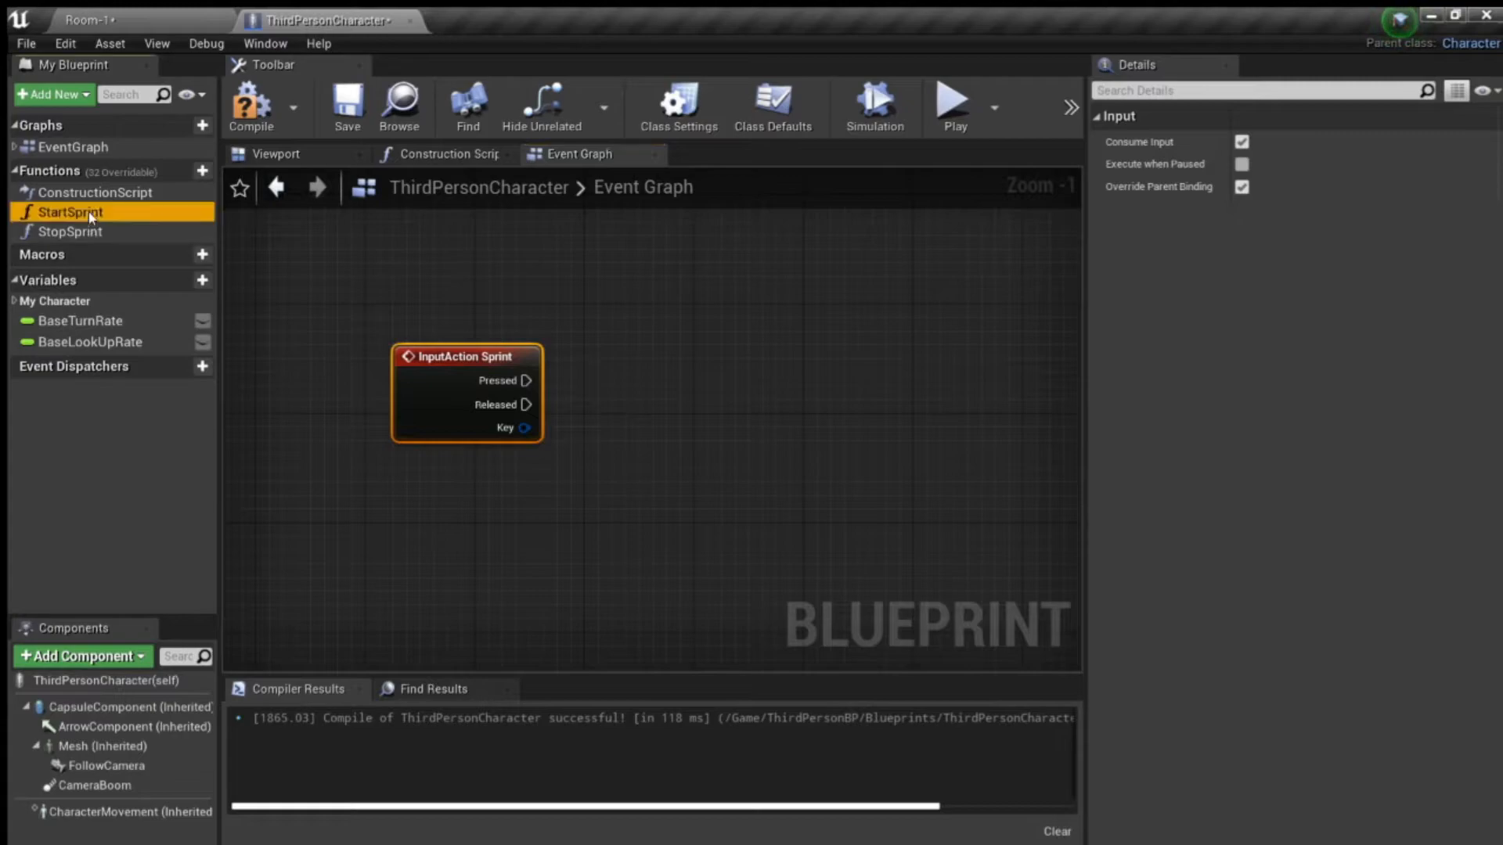
mouse_move(689, 283)
left_mouse_down()
mouse_move(651, 295)
mouse_move(675, 292)
left_mouse_up()
left_click_drag(59, 231, 132, 248)
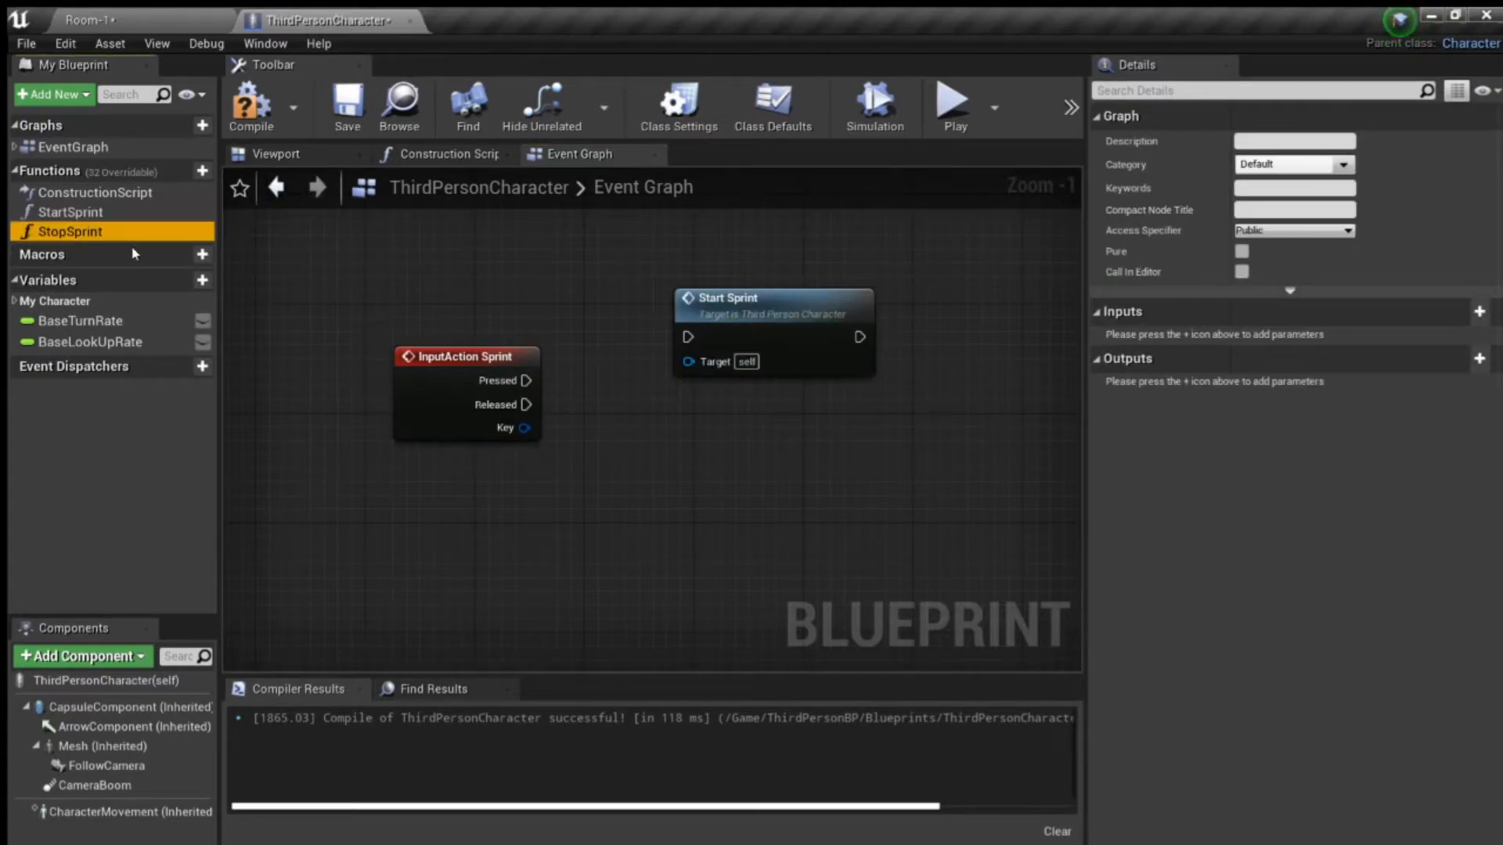
left_click_drag(700, 411, 702, 415)
left_click_drag(526, 381, 689, 336)
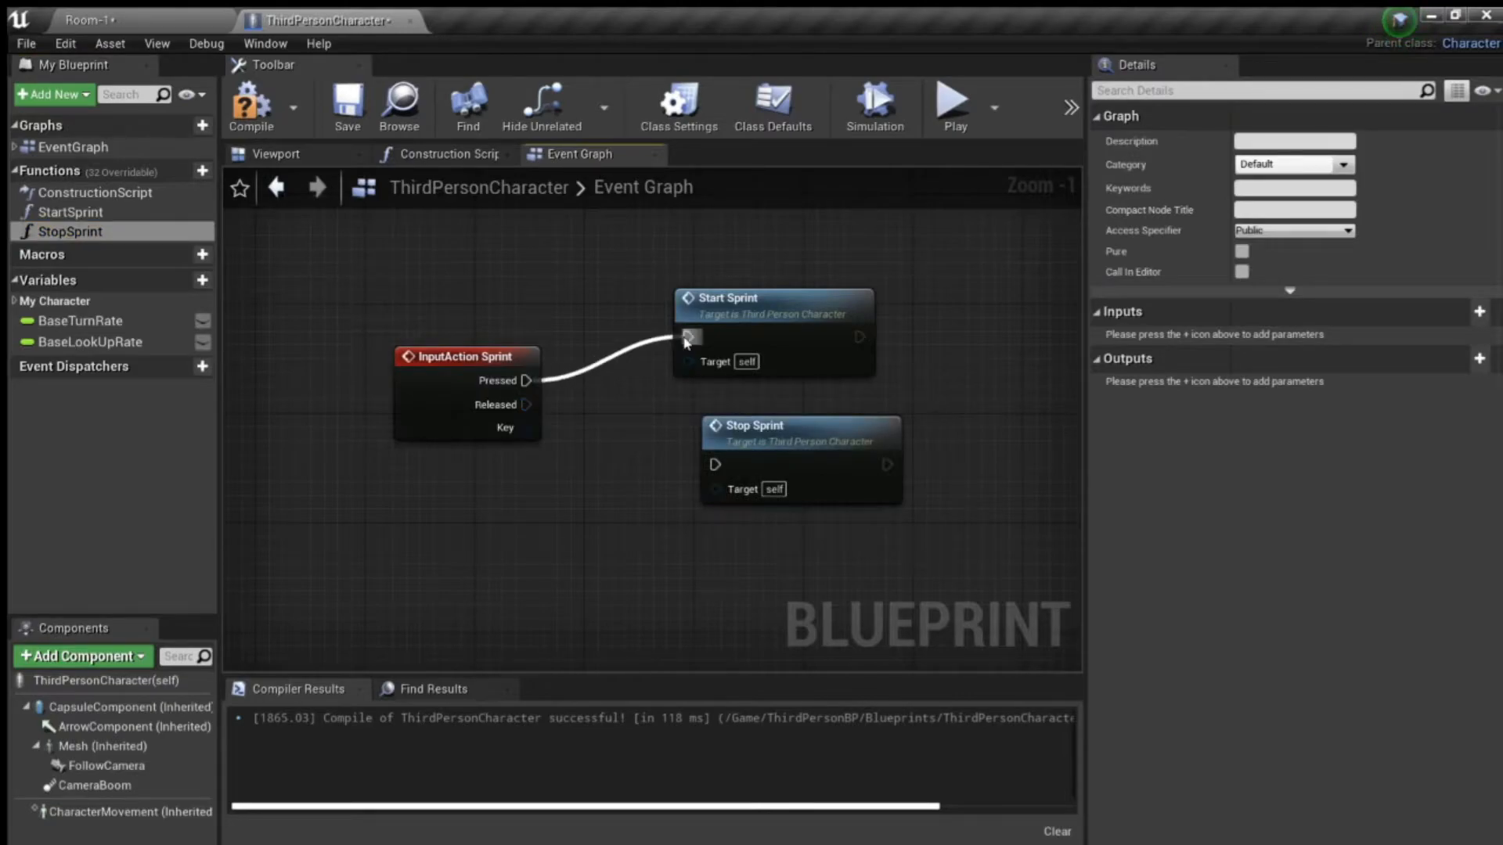
left_click_drag(526, 405, 771, 431)
- Wrap the InputAction Sprint event and its two function calls in a comment titled "Sprint Input"
scroll(472, 289, "down", 3)
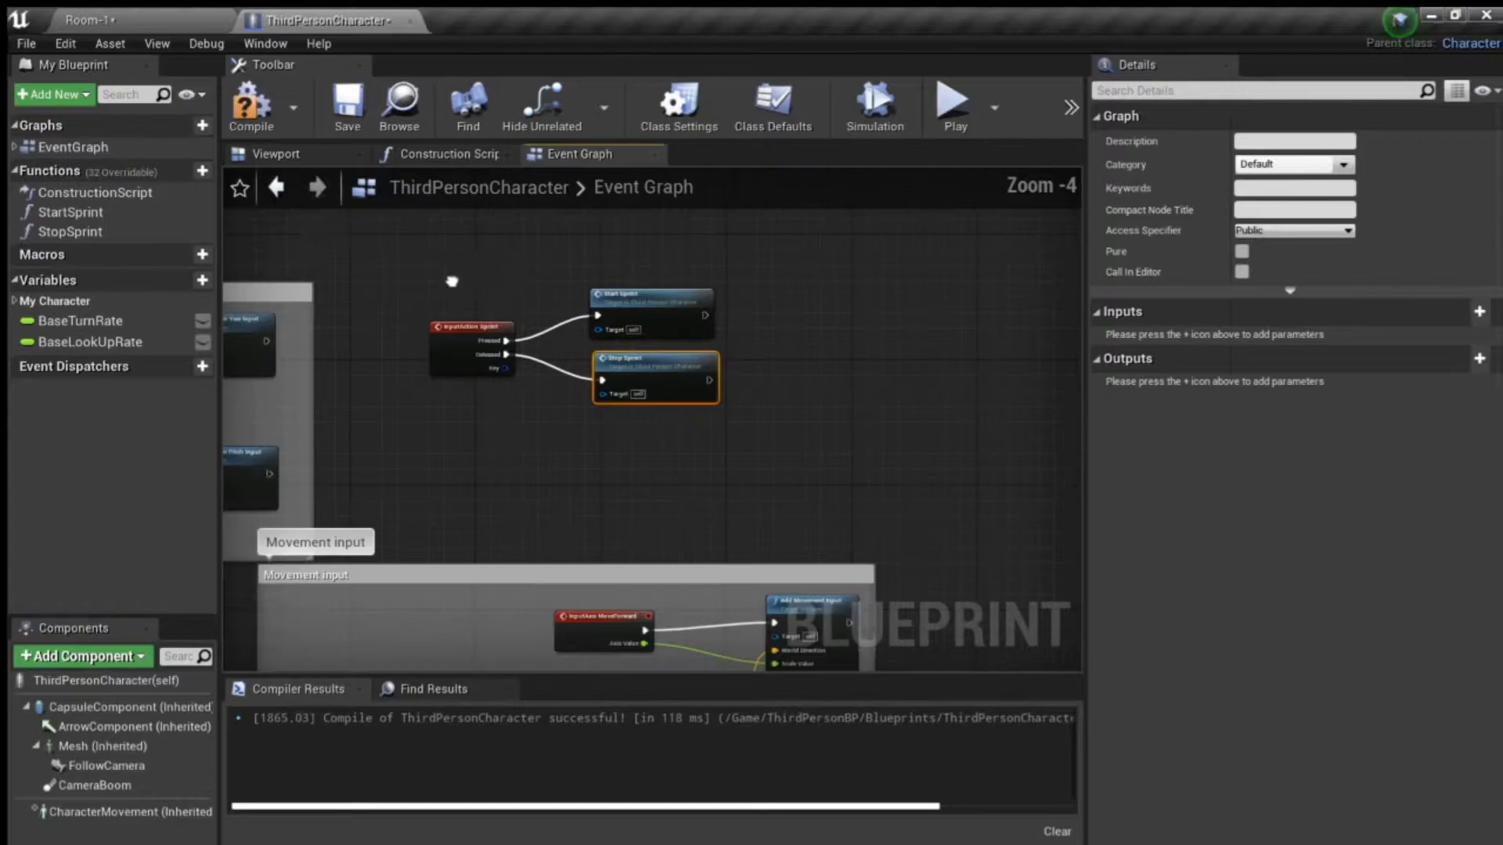
right_click_drag(368, 238, 423, 279)
left_click_drag(425, 277, 860, 525)
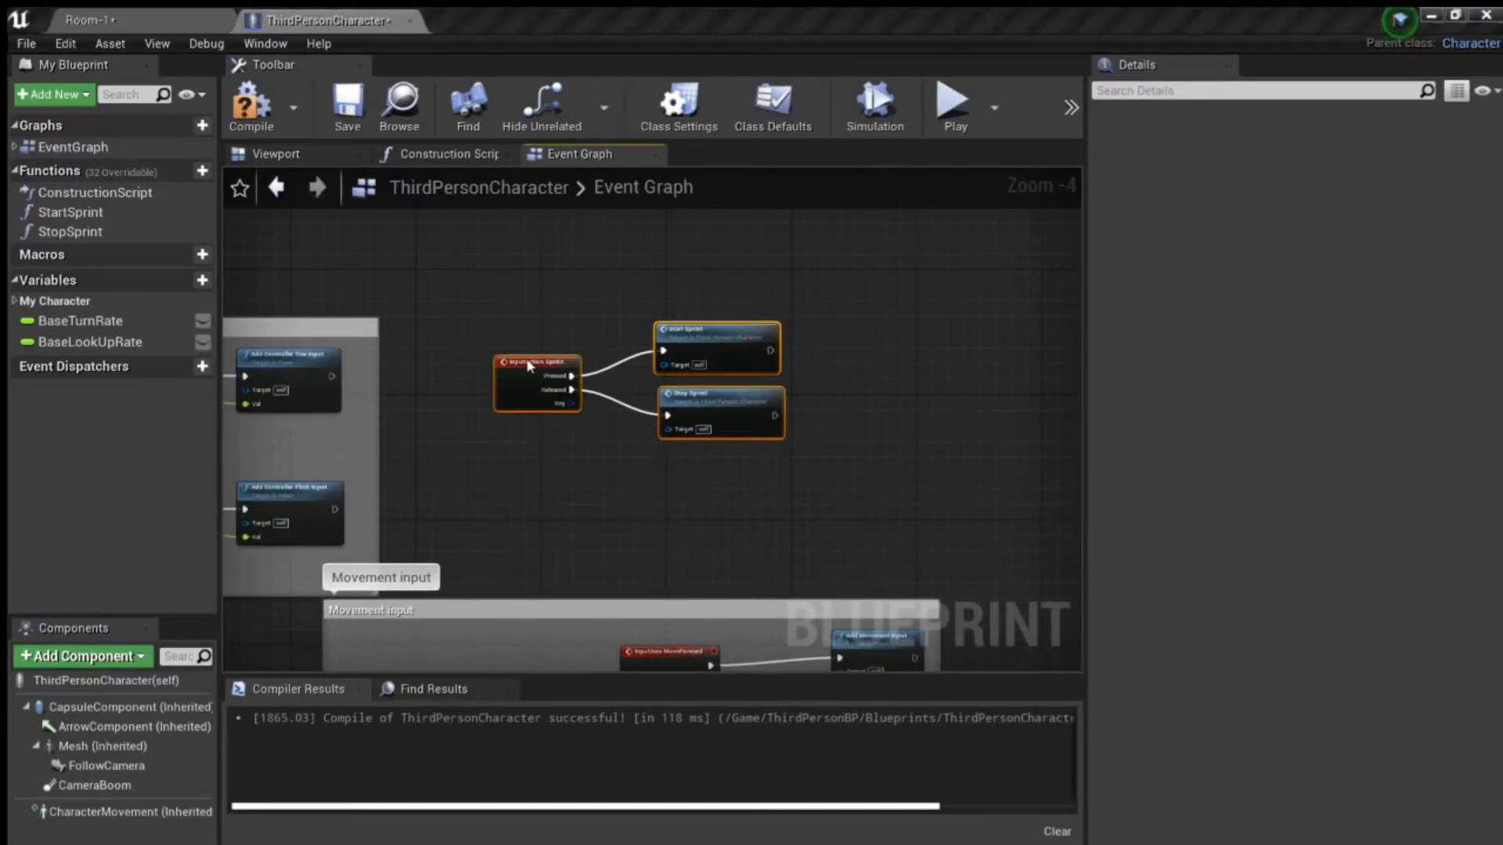
type("c")
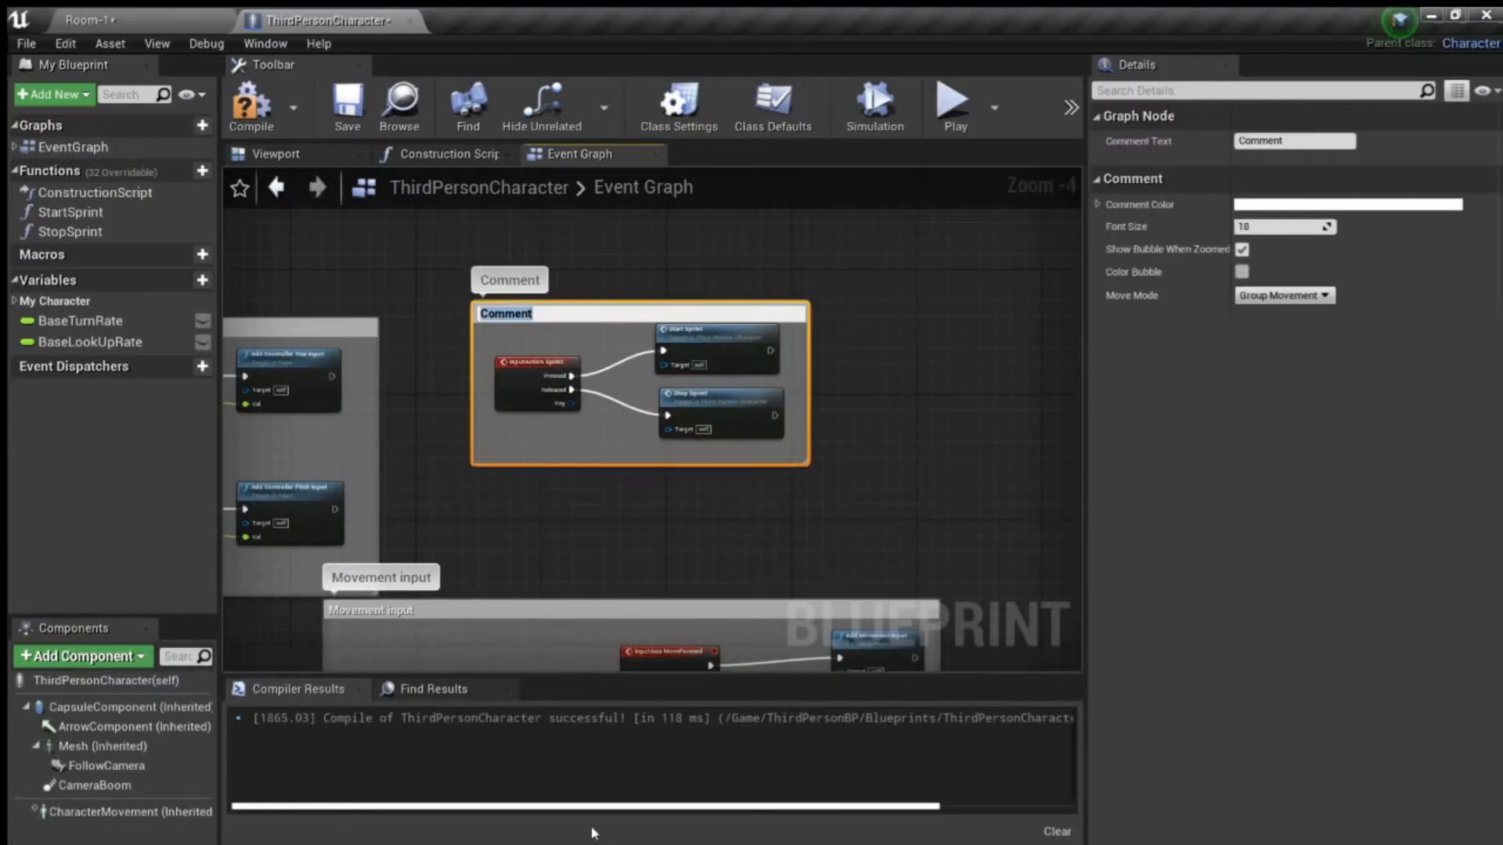
type("Sprint Input")
key("Return")
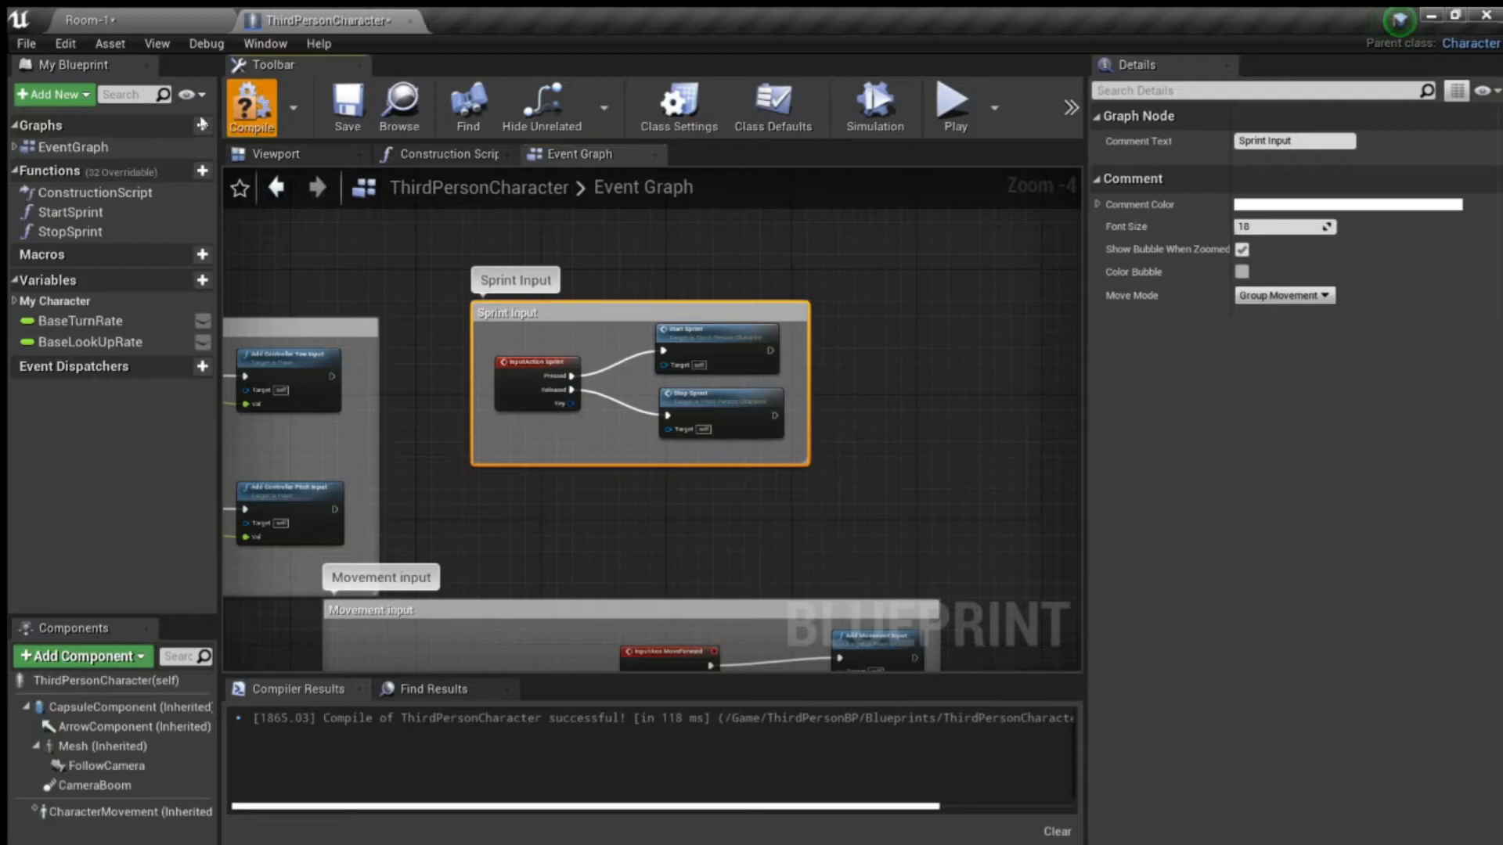
- Play the Room-1 level, test the character's walking, sprinting and jumping around the room, and end the play session
left_click(108, 25)
left_click(1085, 96)
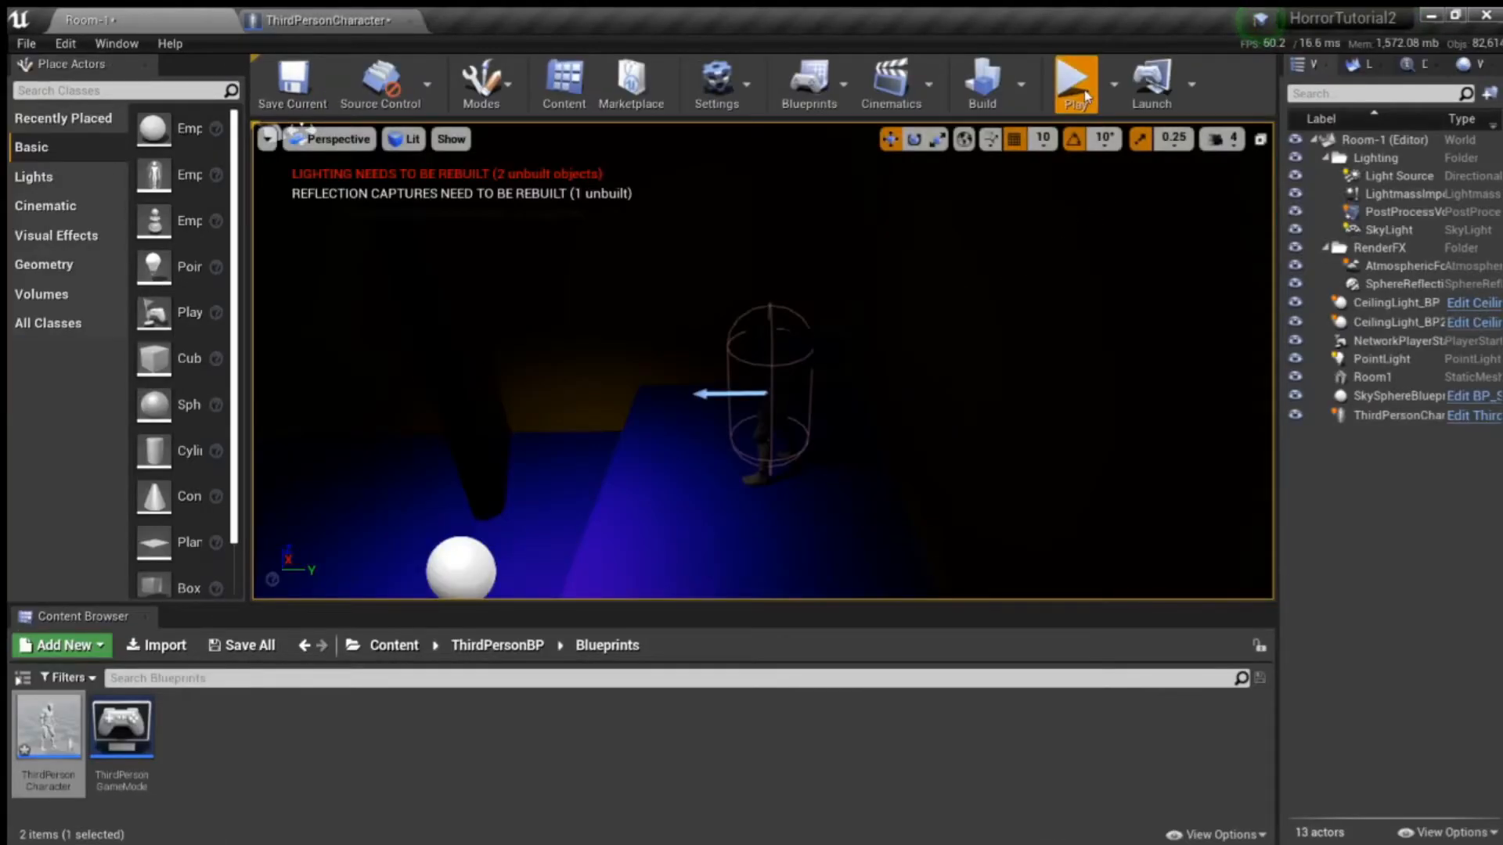
left_click(945, 391)
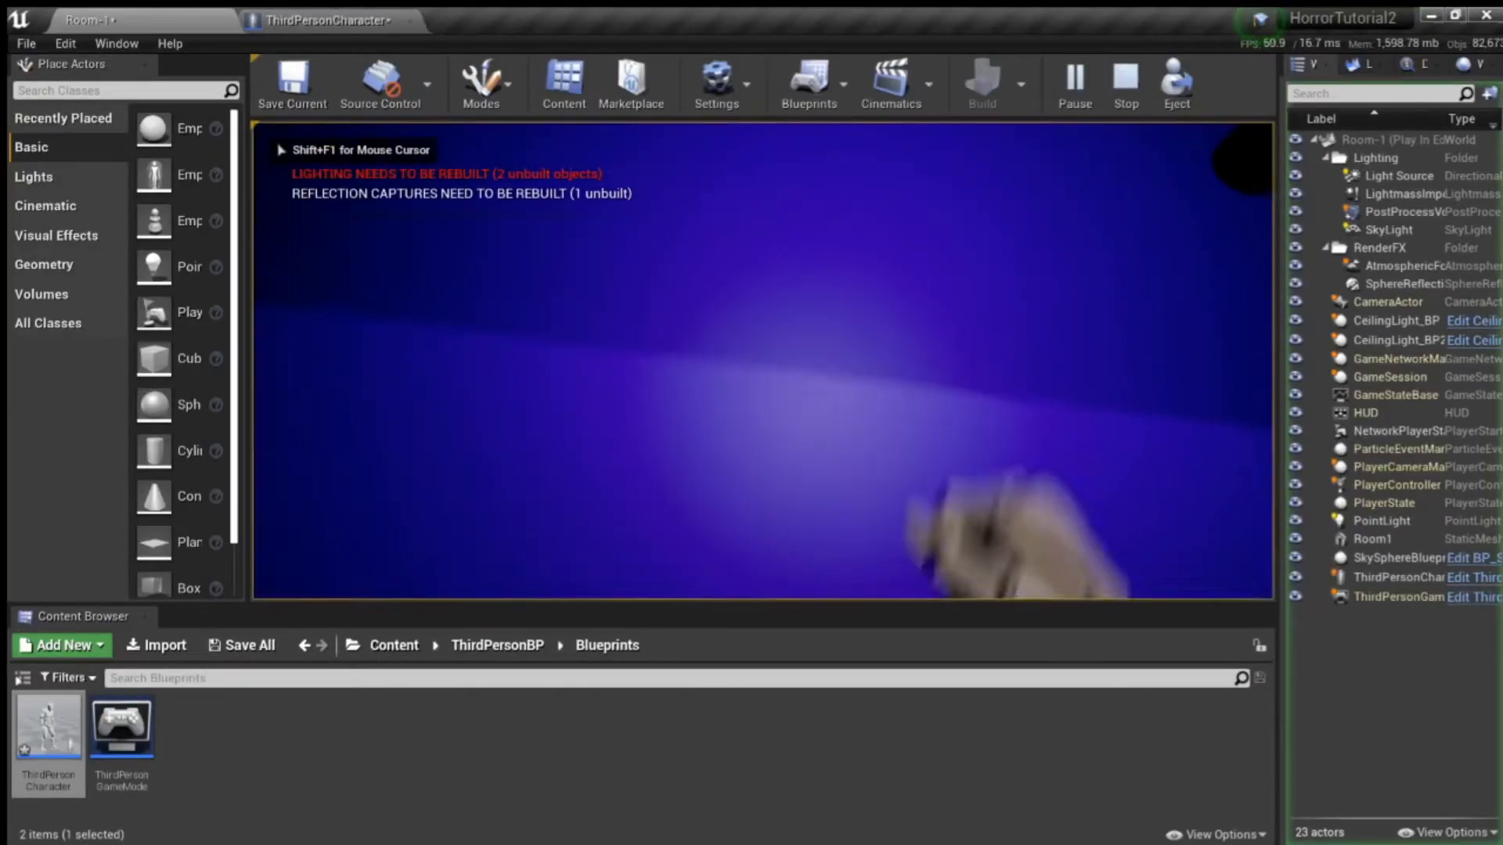
key("w")
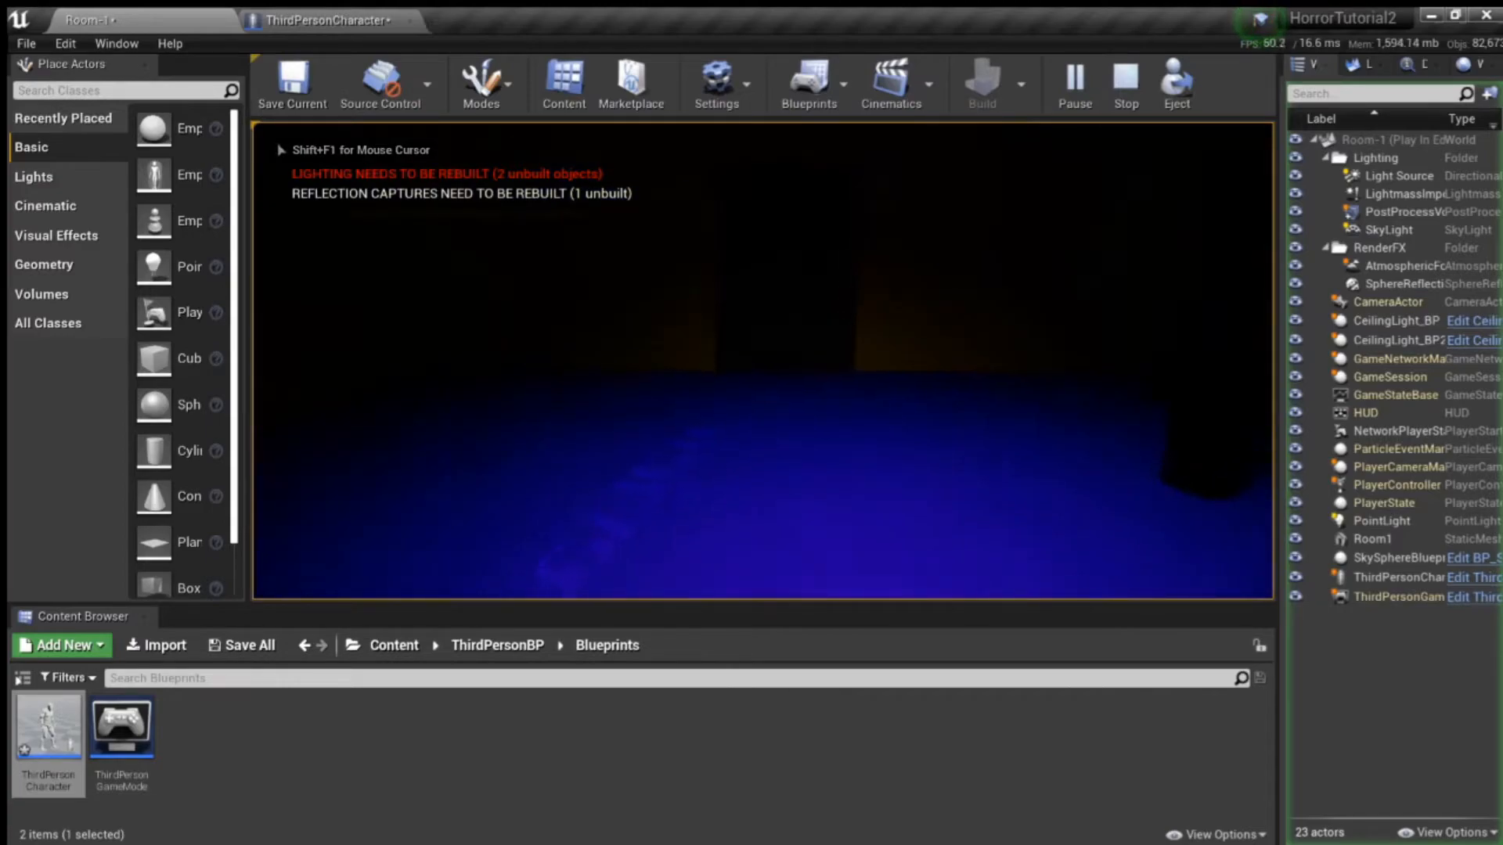
key("w")
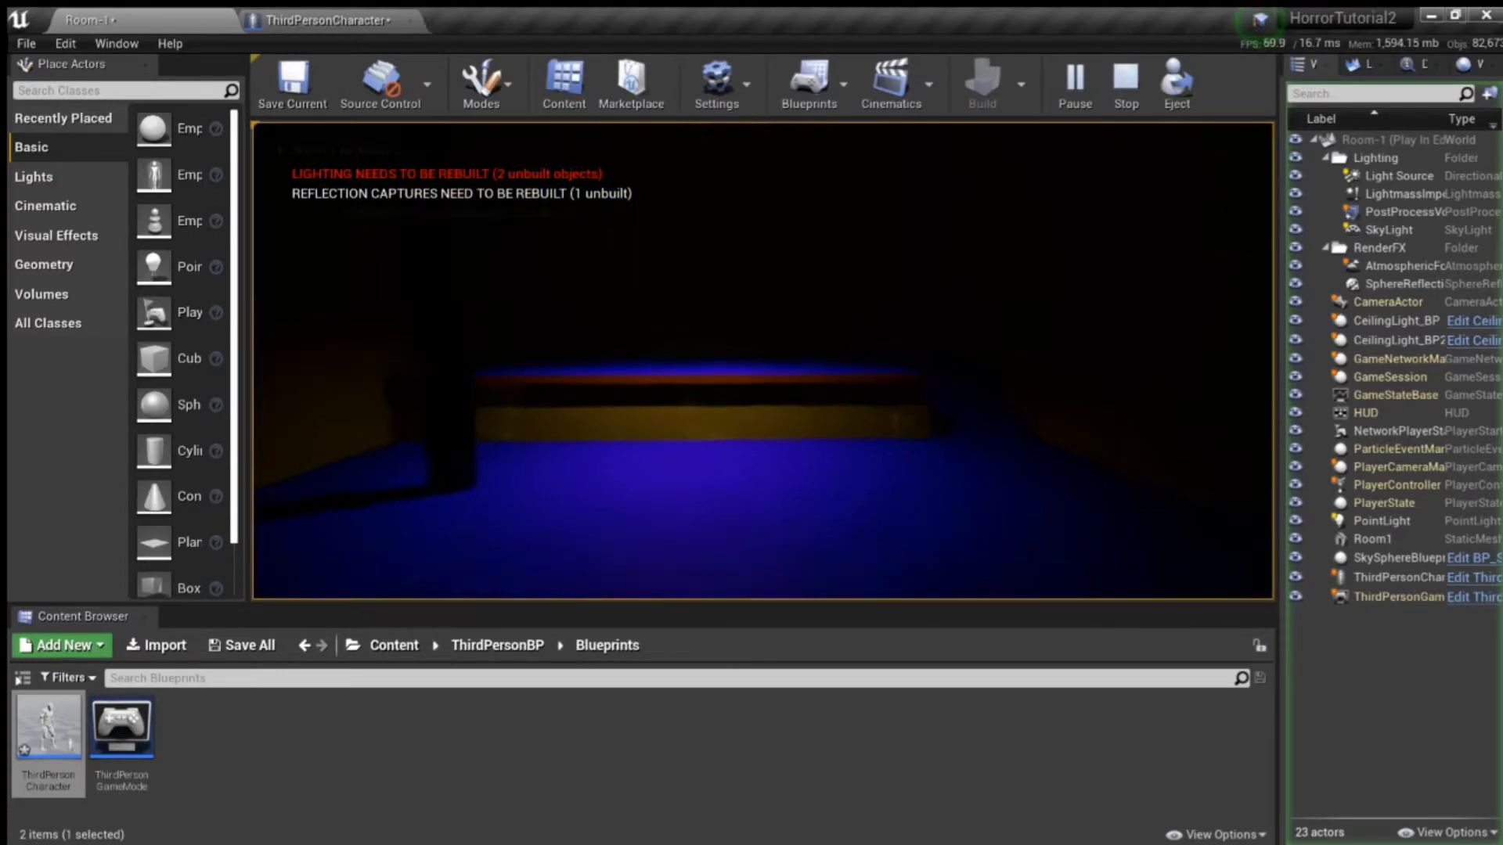
key("w")
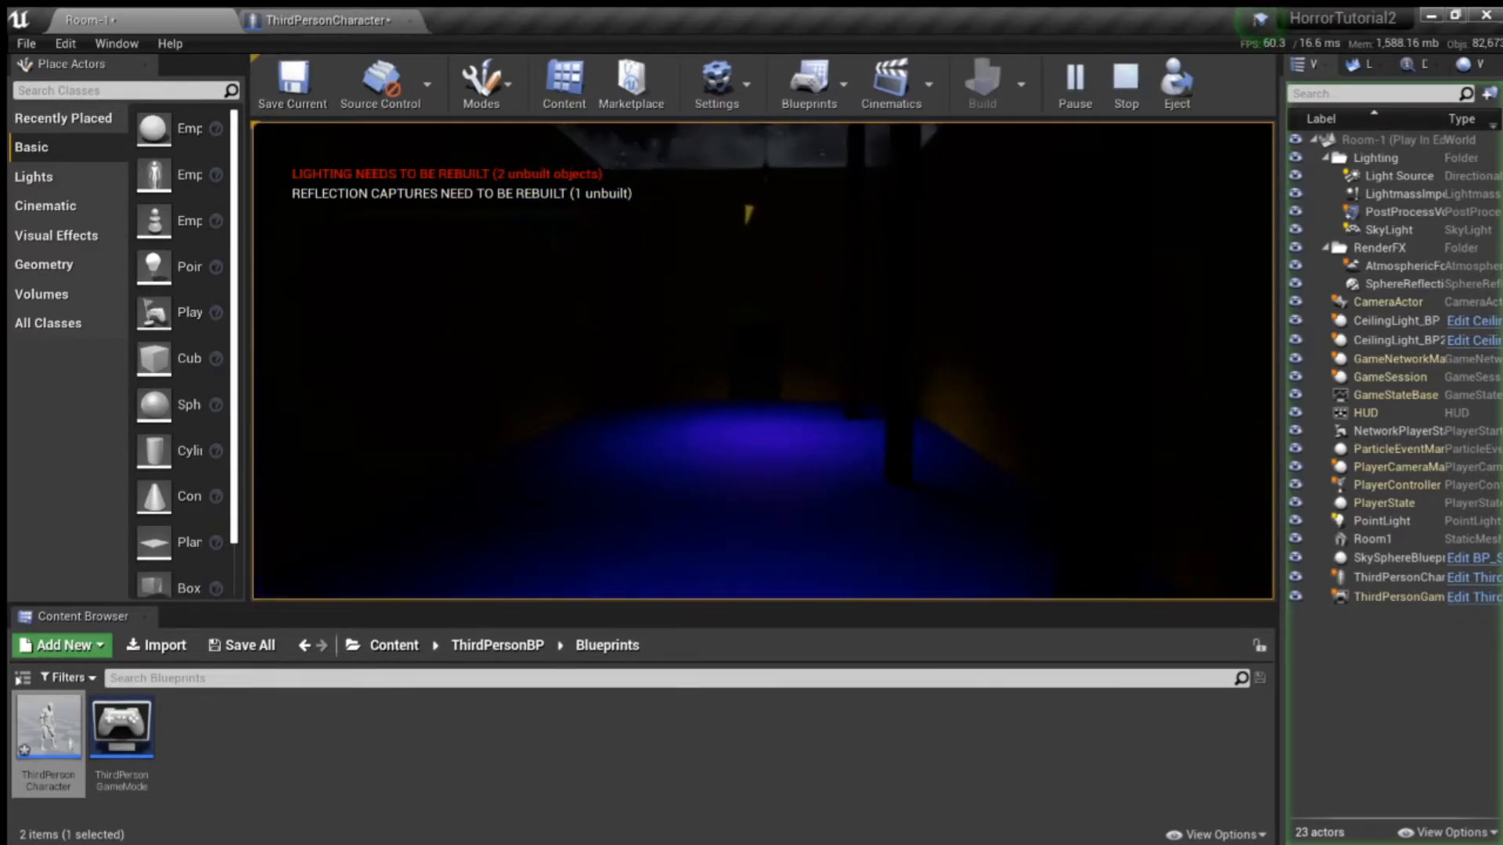
key("w")
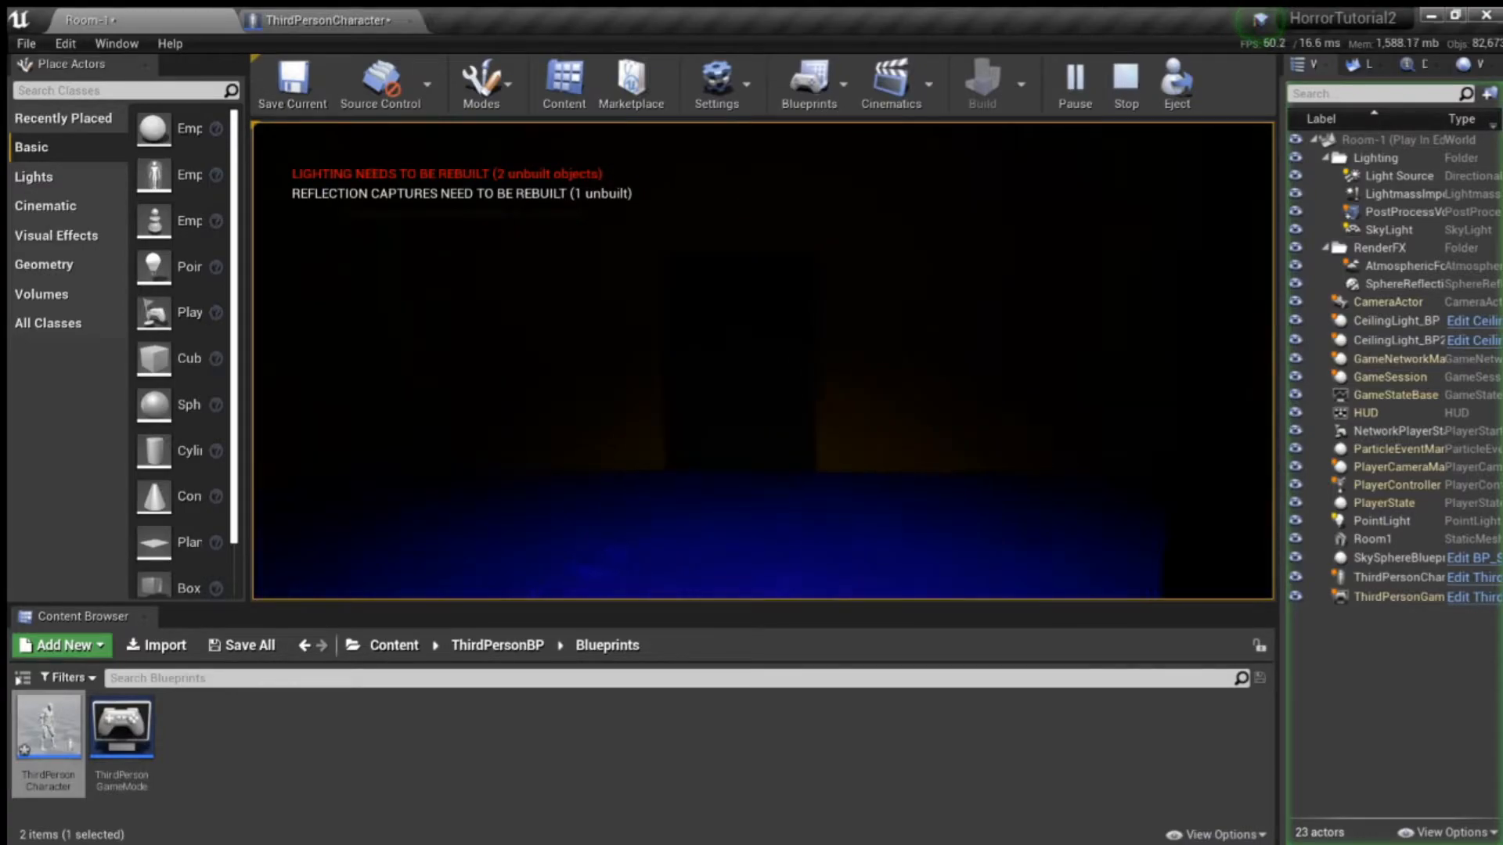
key("w")
key("space")
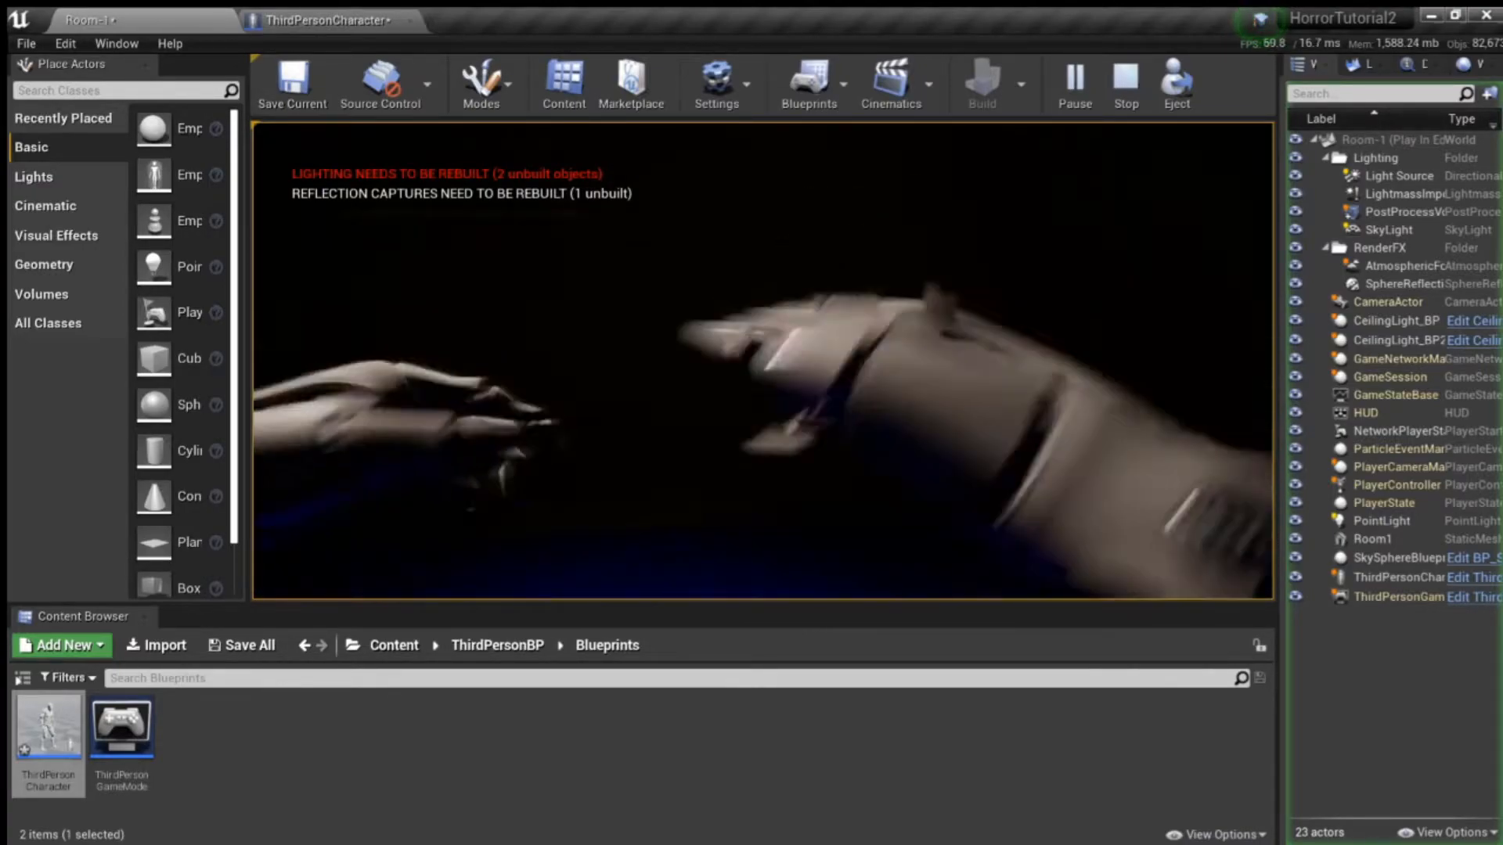
key("w")
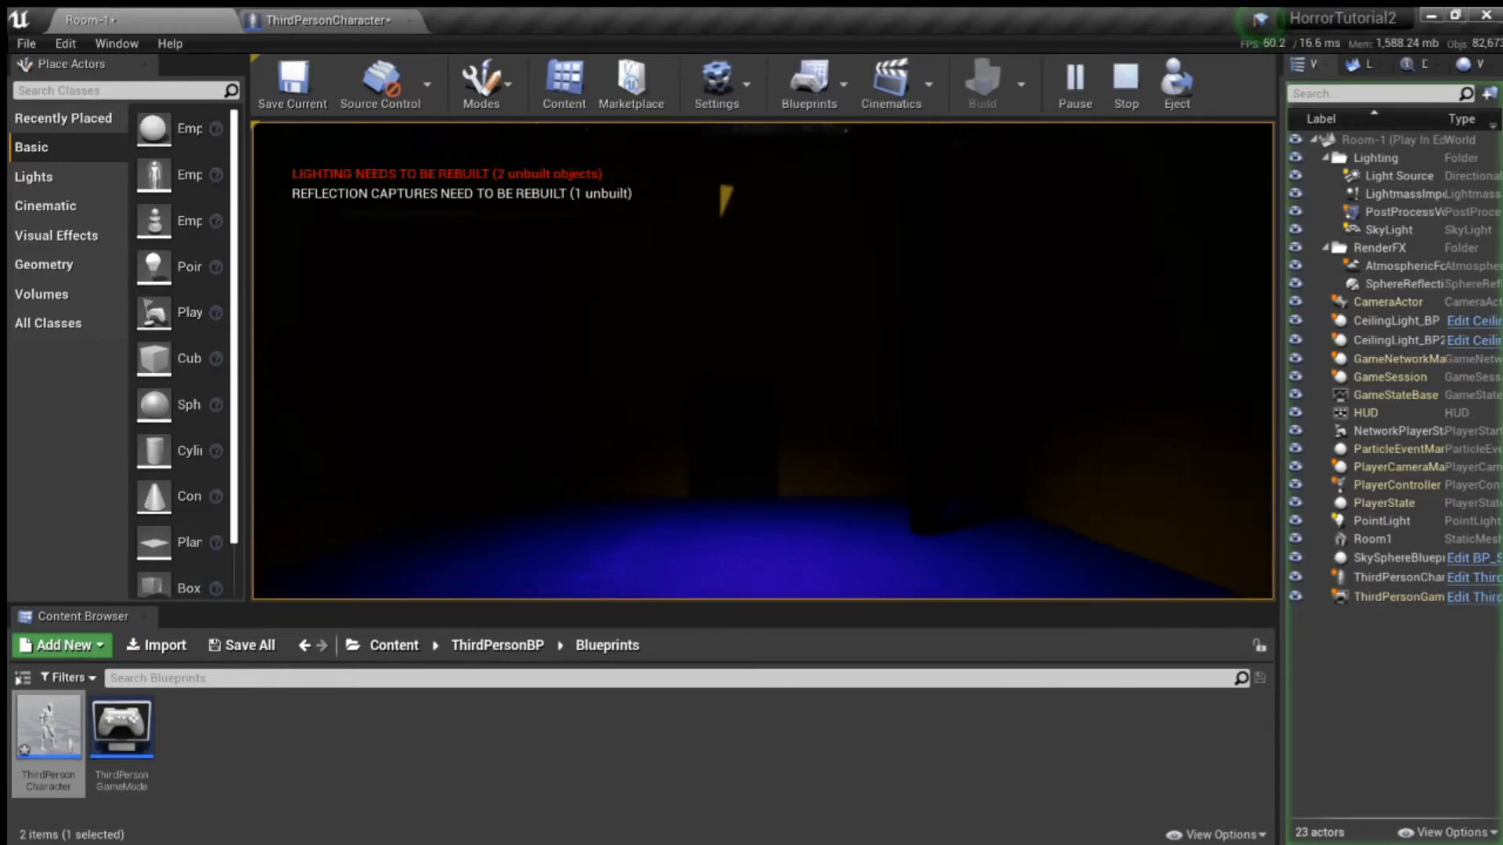
key("w")
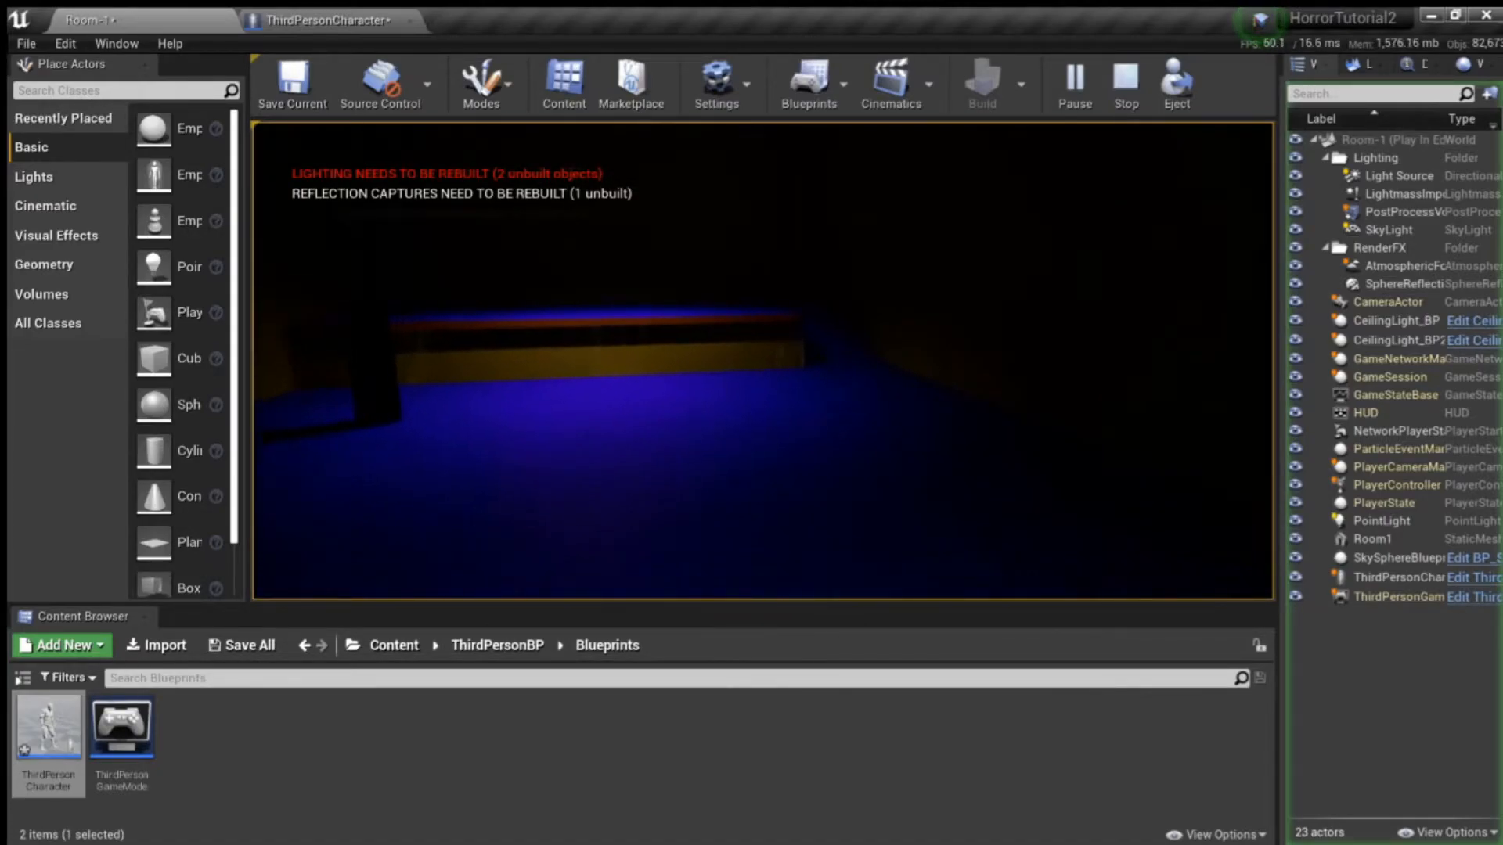
key("w")
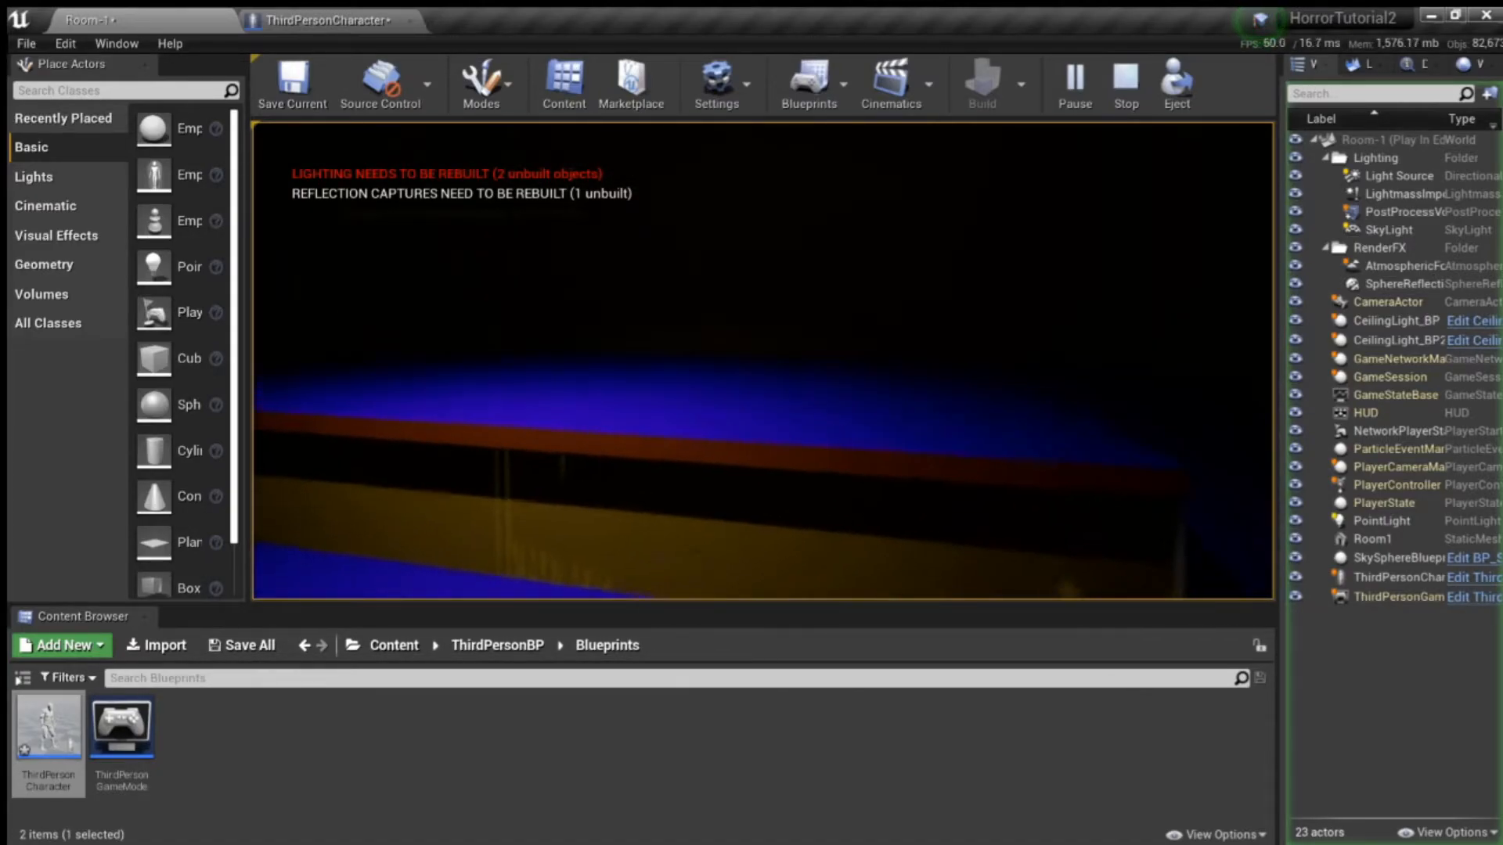
key("shift+F1")
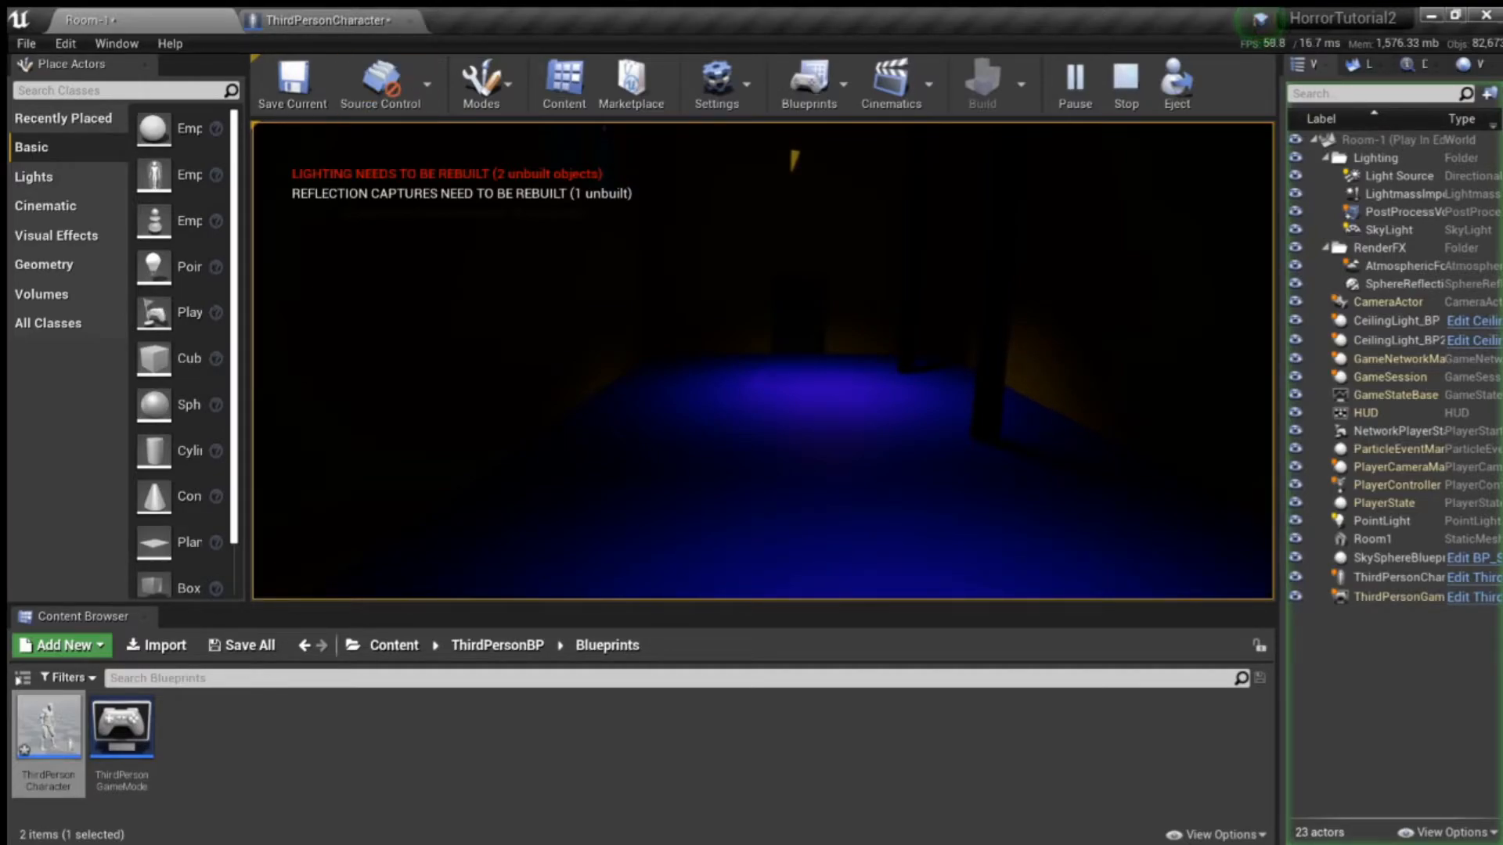
left_click(485, 305)
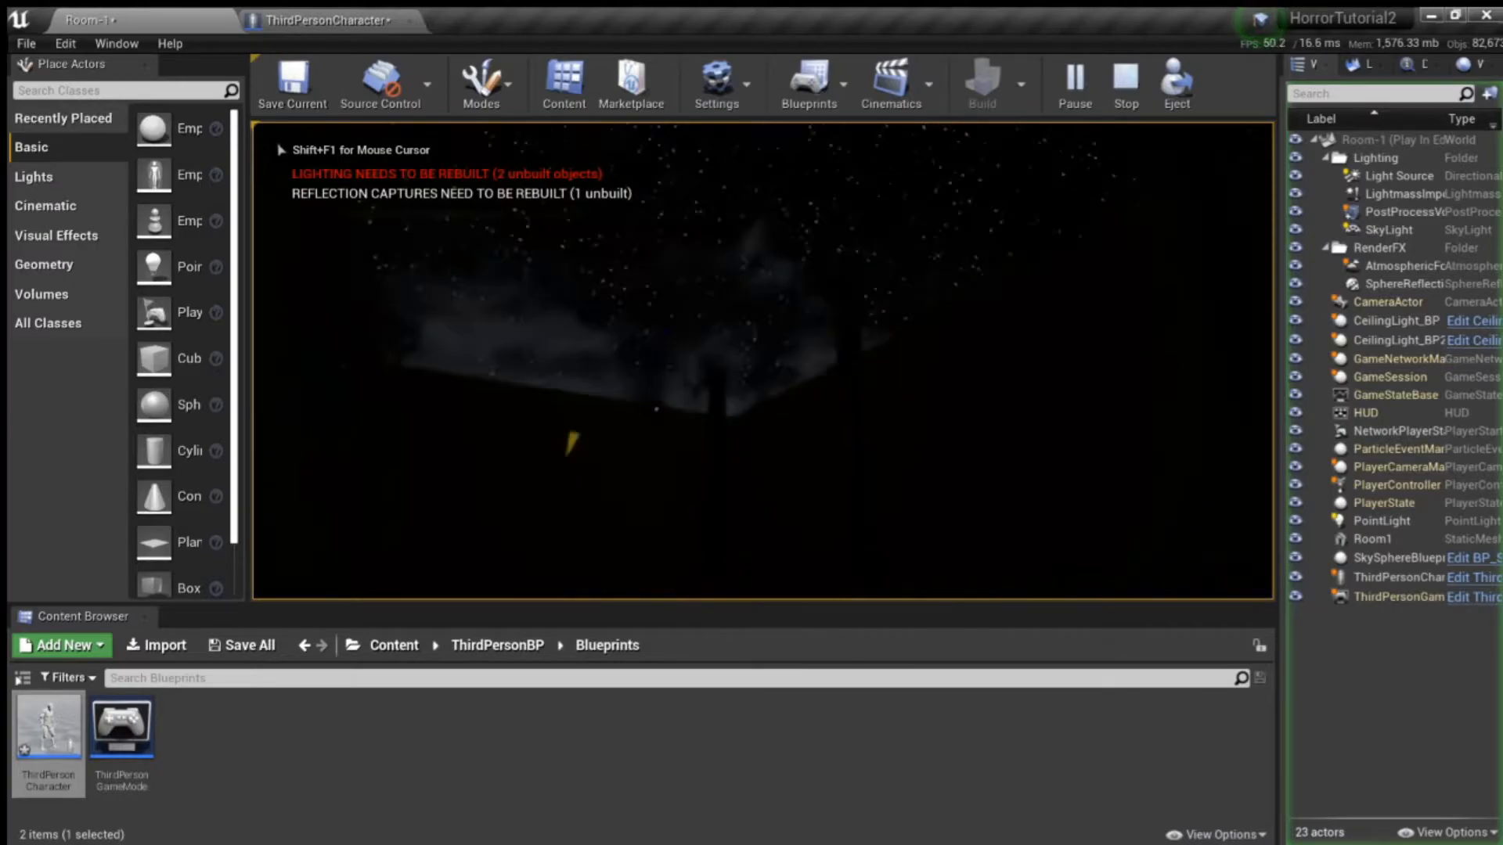
key("Escape")
- Browse the project content to the Concrete folder inside TwinmotionMaterials > Materials
right_click_drag(576, 356, 712, 359)
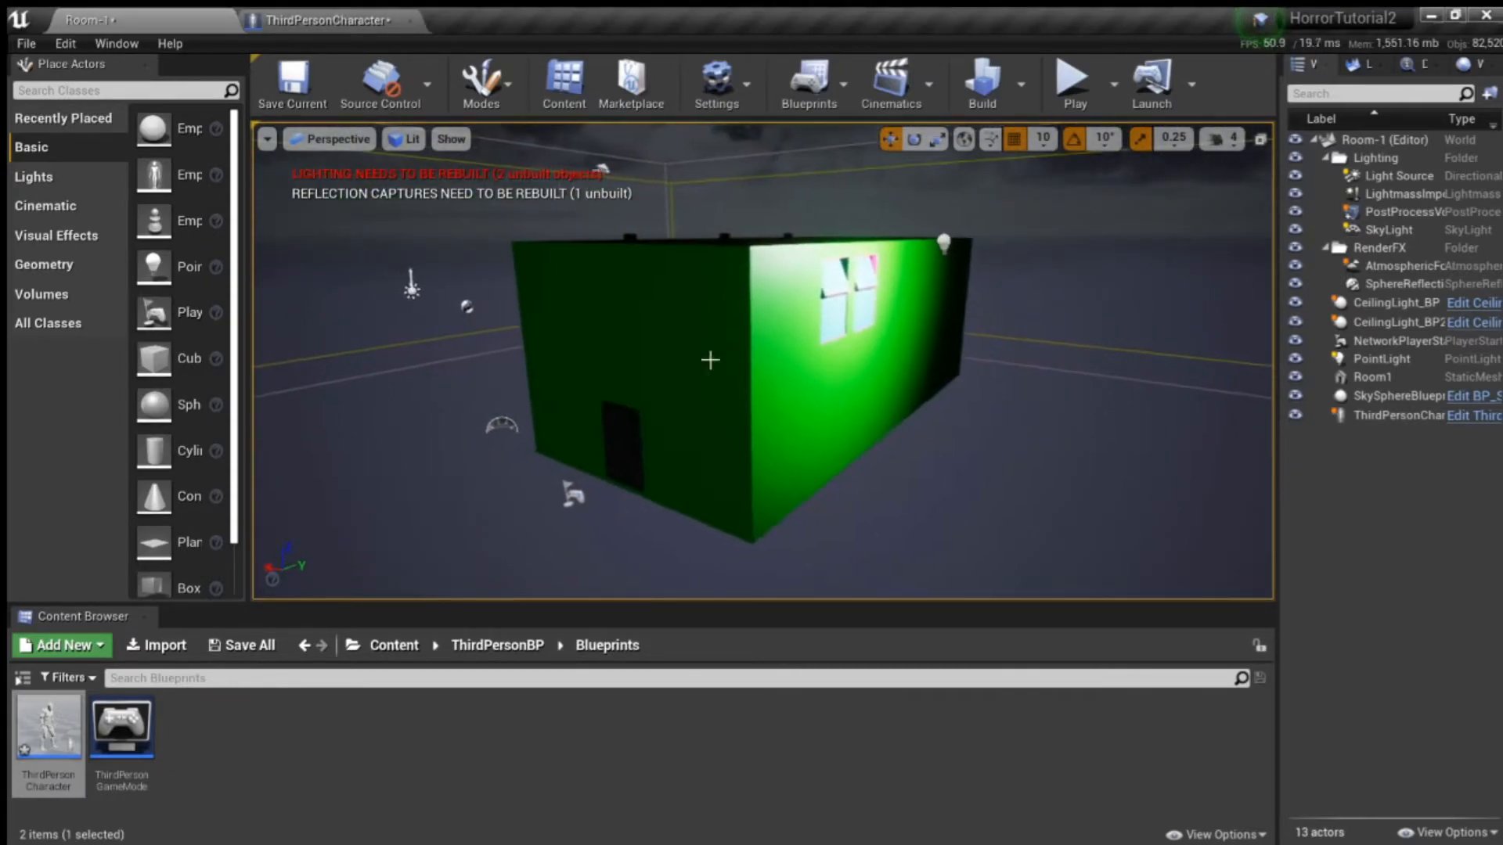
left_click(394, 645)
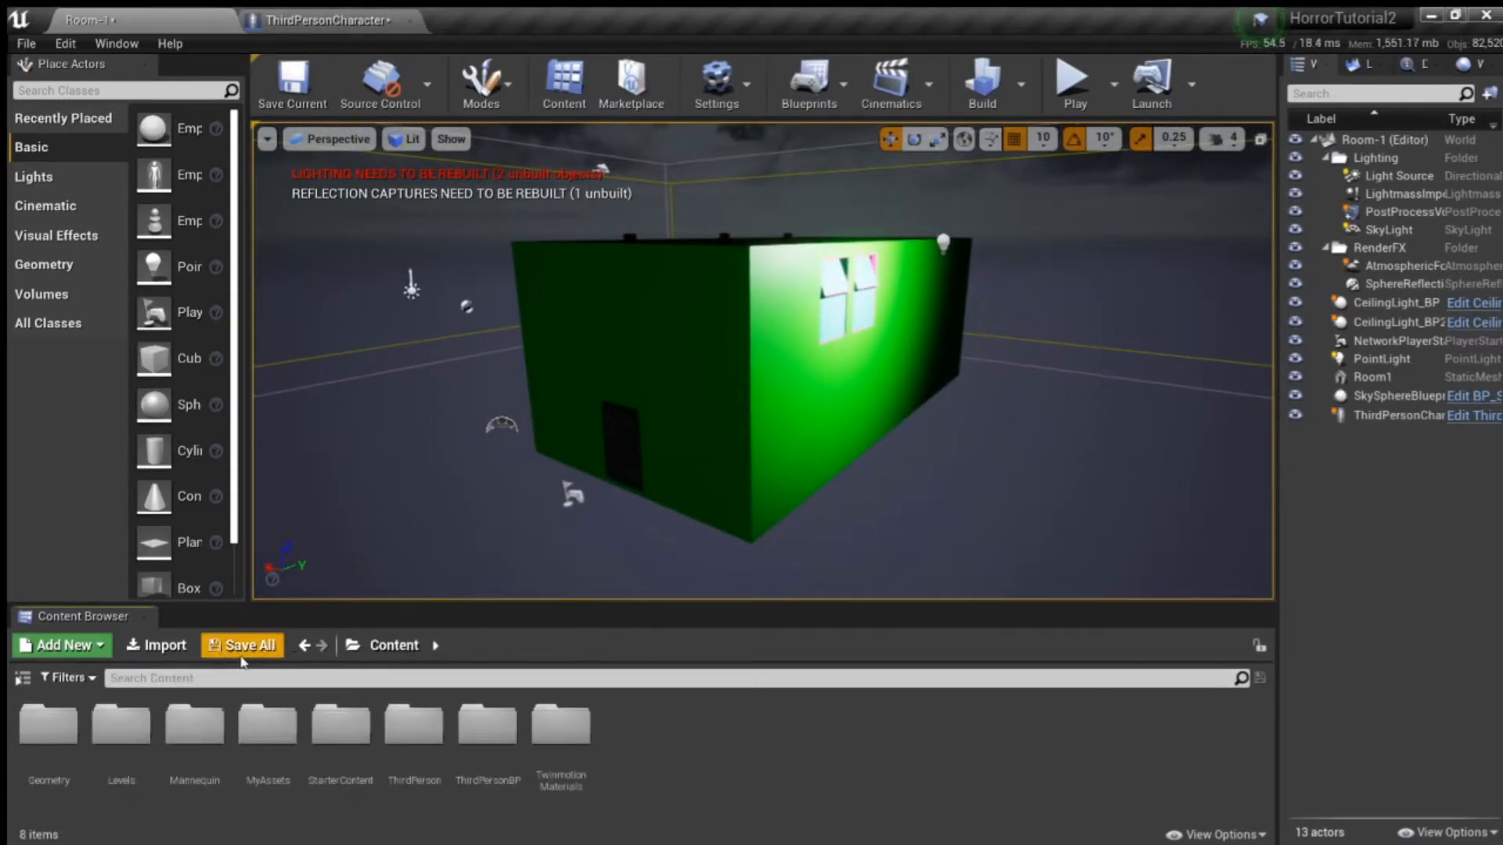
double_click(580, 734)
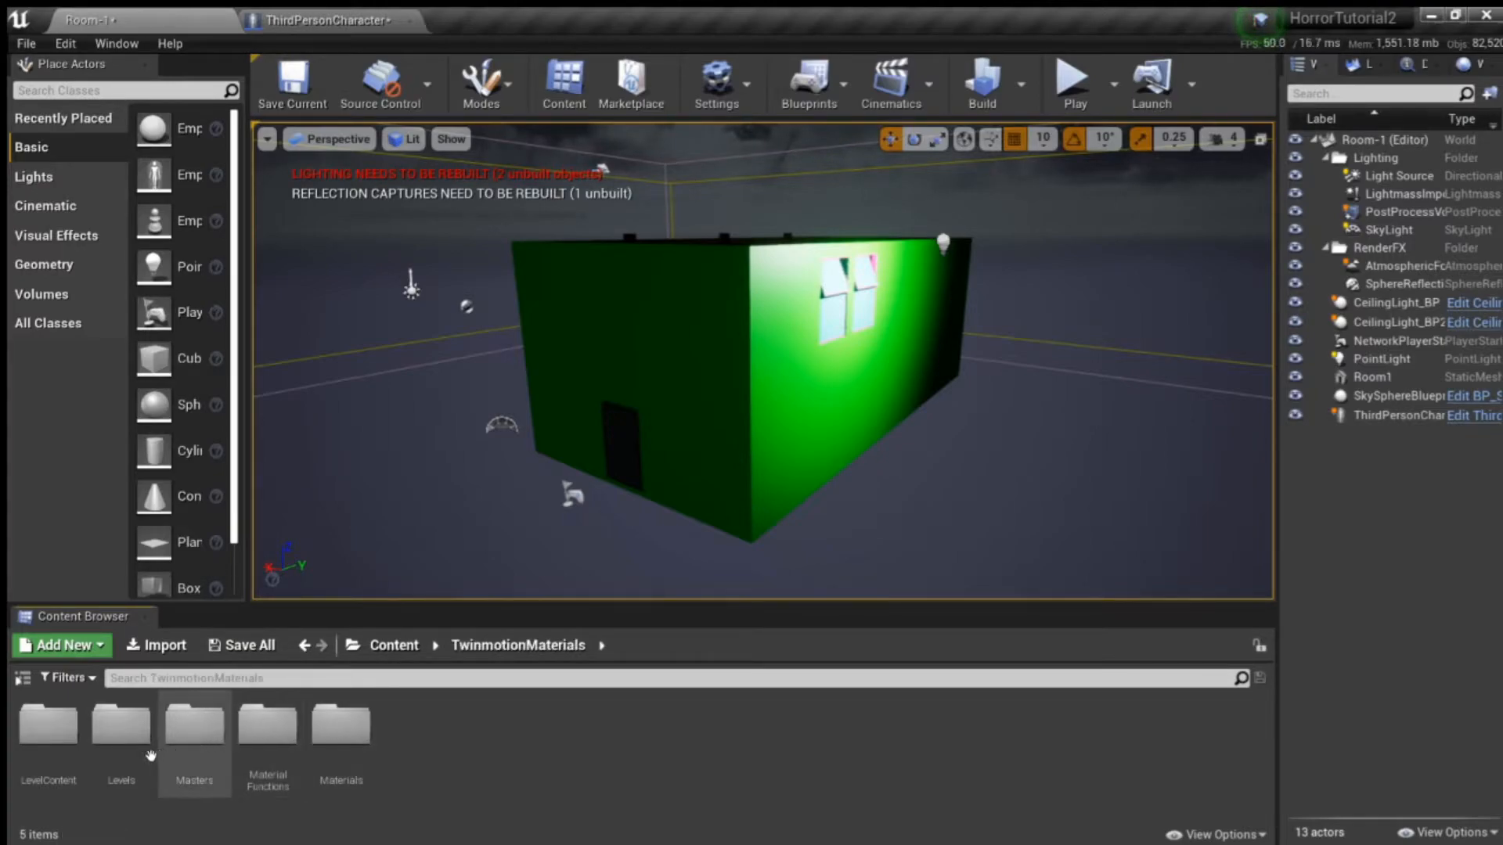
double_click(374, 763)
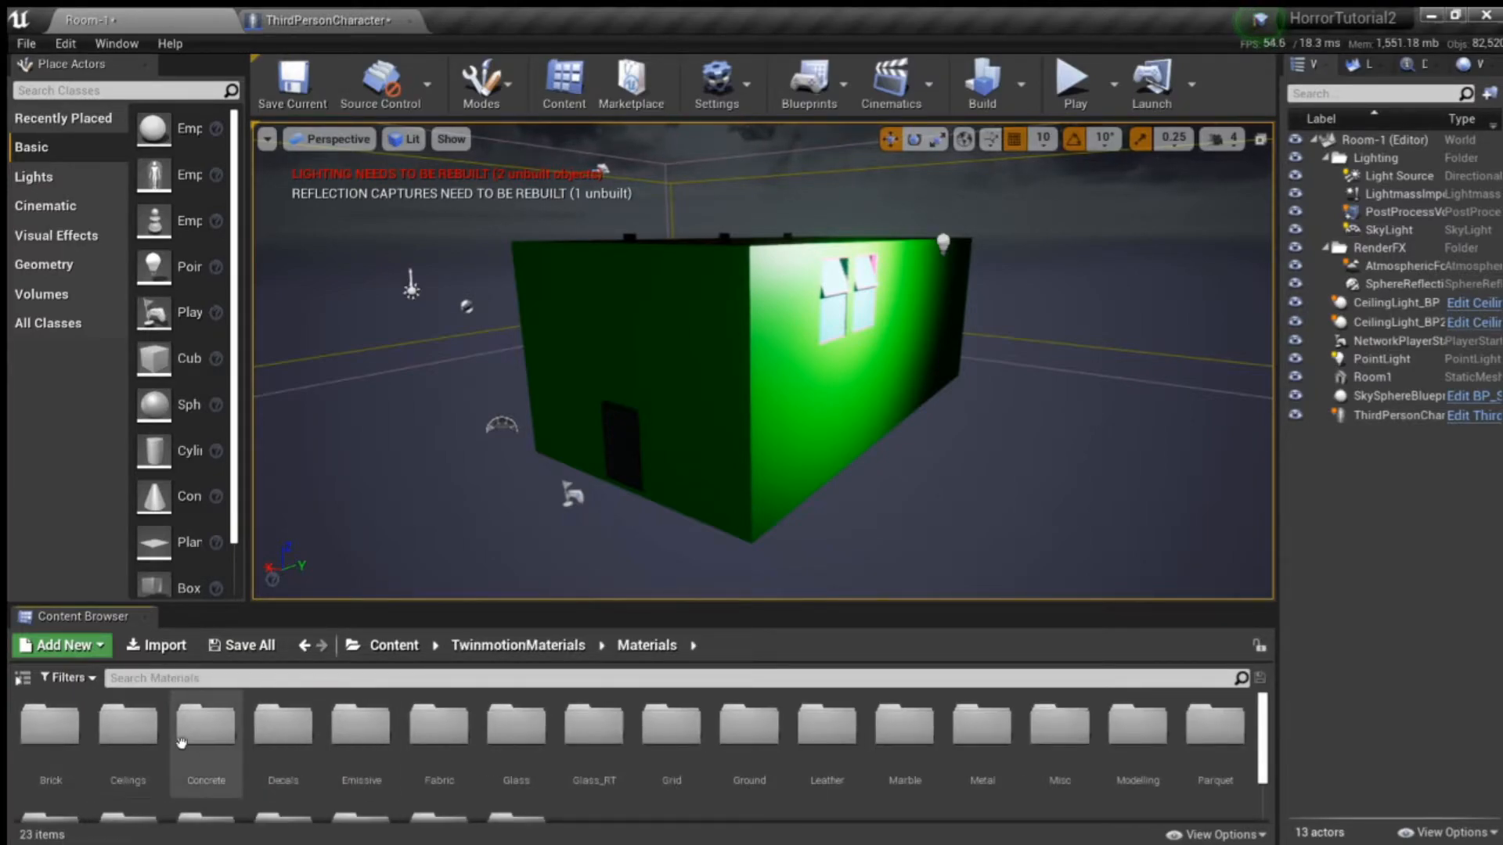
double_click(223, 732)
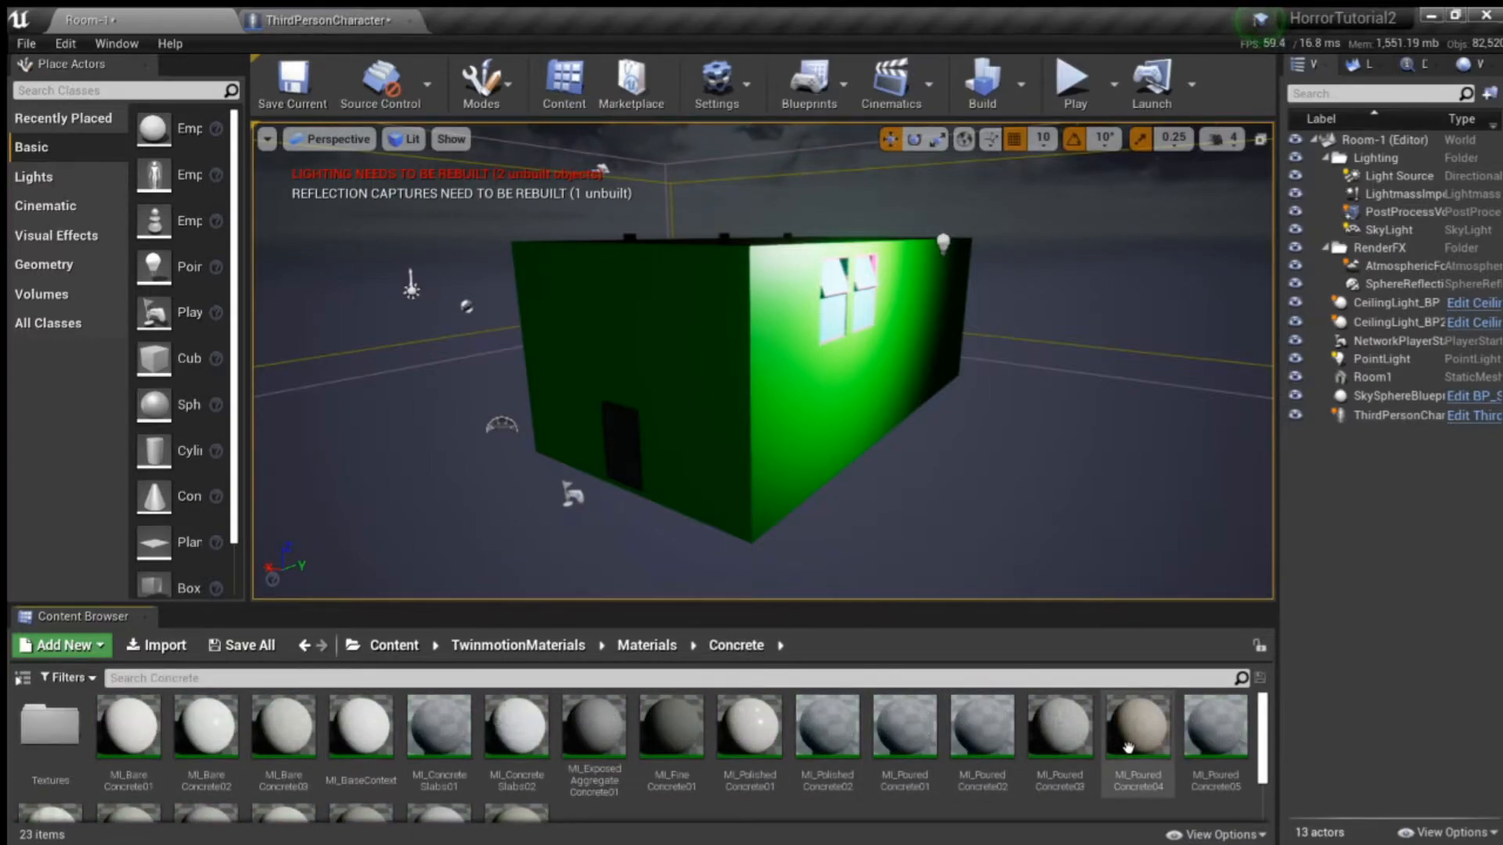
- Select the Room1 mesh in the level and display its details
right_click_drag(926, 512, 997, 344)
key("w")
key("s")
mouse_move(939, 456)
right_mouse_down()
mouse_move(955, 451)
mouse_move(940, 456)
right_mouse_up()
left_click(896, 425)
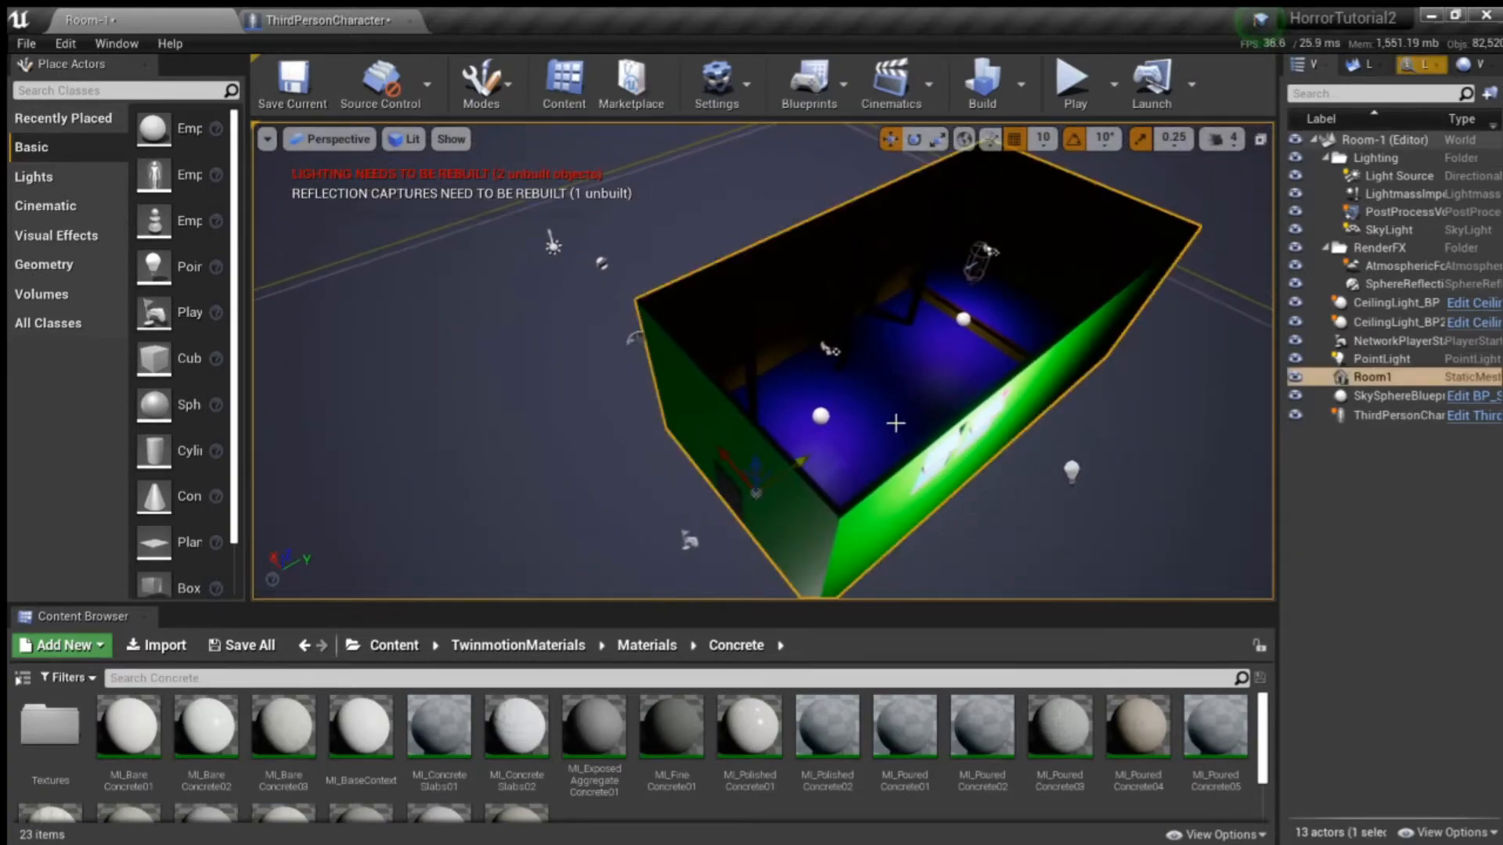
left_click(1426, 65)
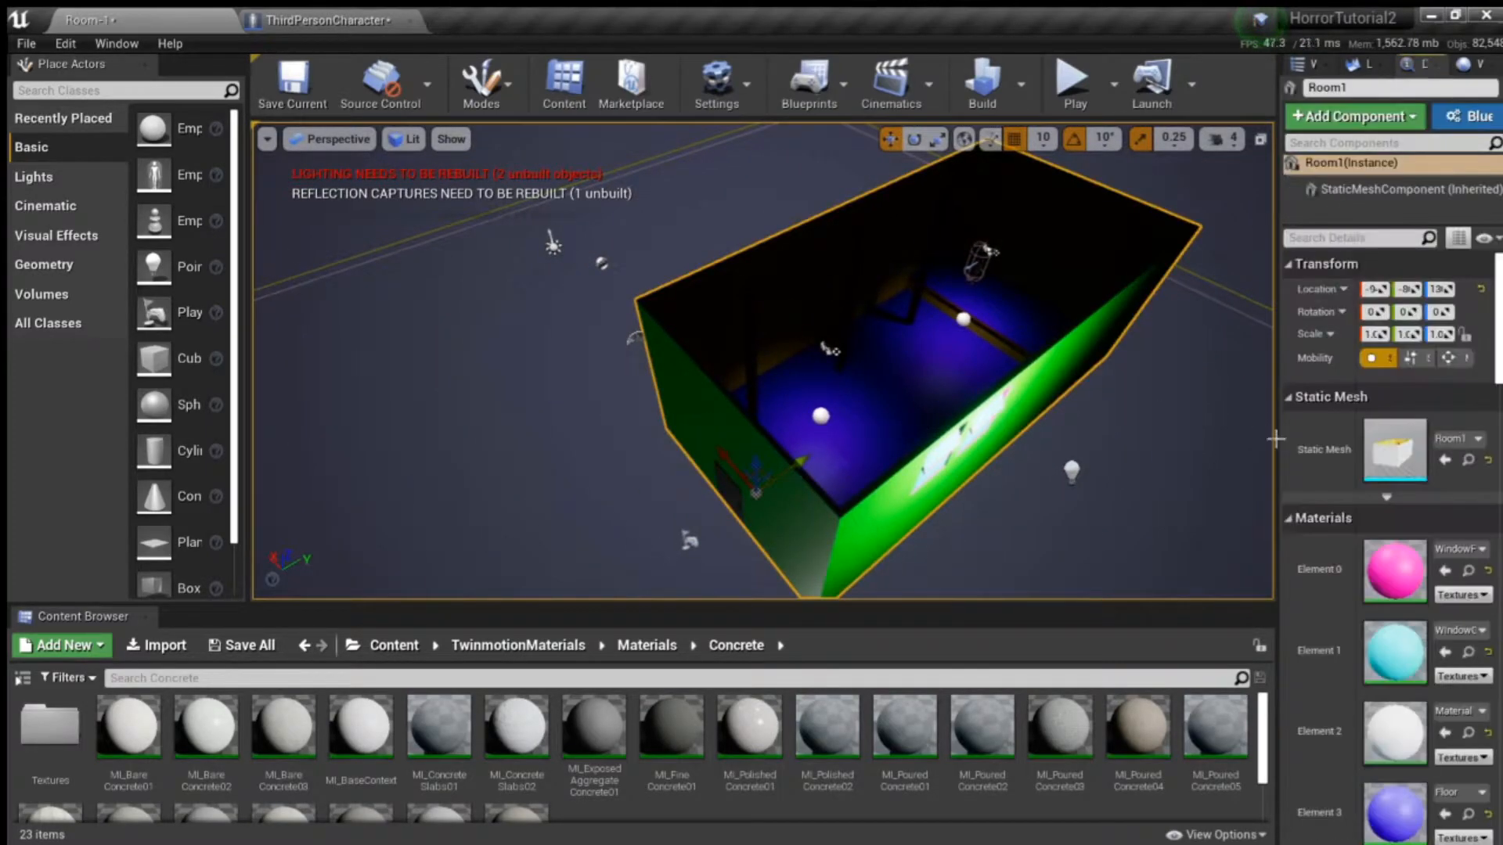
- Widen the area showing Room1's properties and bring its material elements from Floor to DoorHandle into view
scroll(1284, 564, "down", 3)
left_click_drag(1281, 563, 1172, 564)
right_click_drag(1037, 503, 1135, 501)
scroll(1249, 613, "down", 3)
scroll(1249, 612, "down", 5)
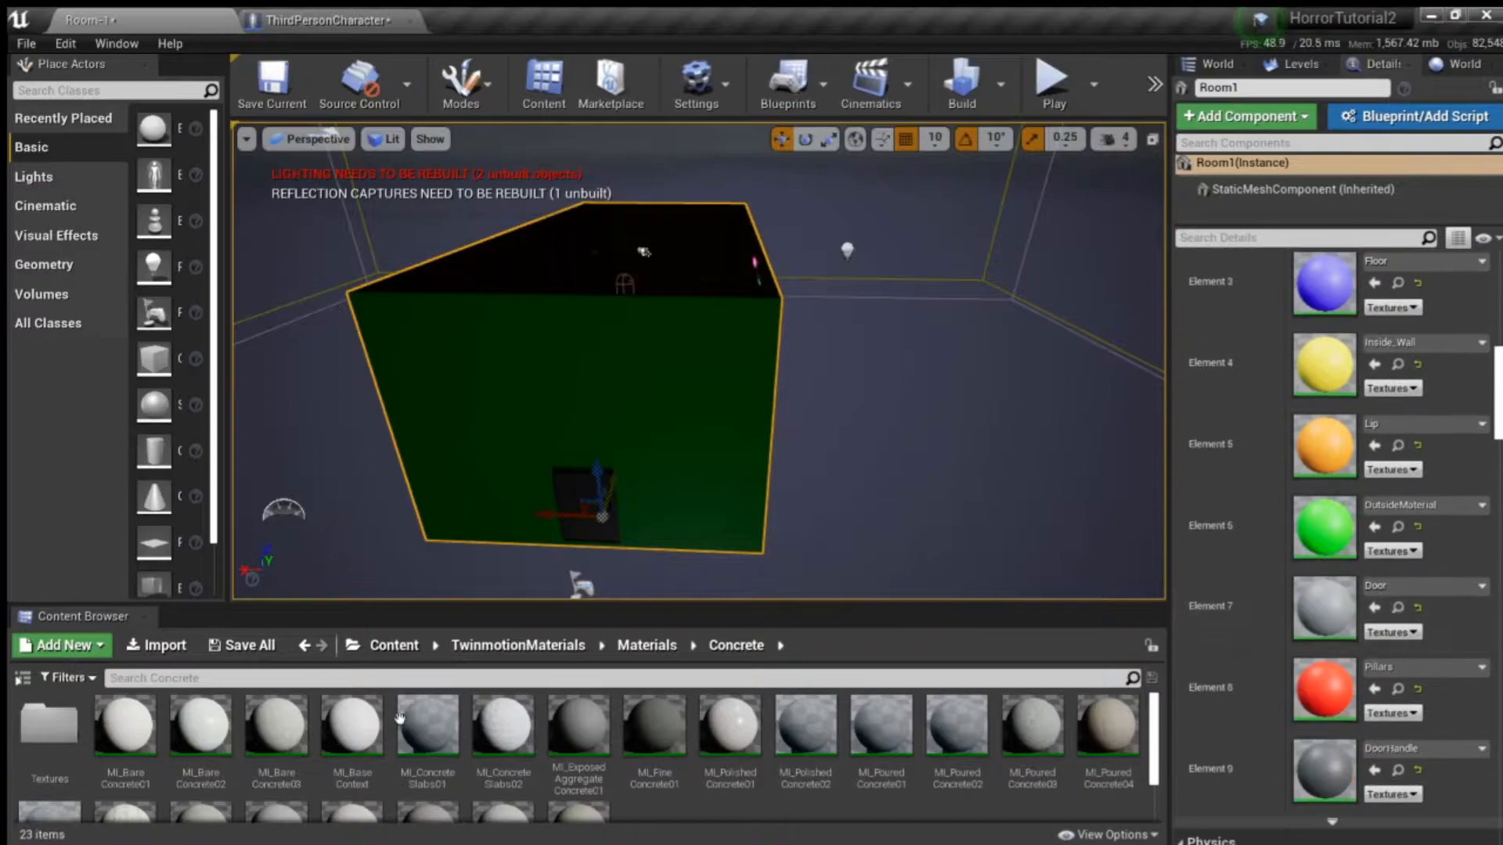
- Open the Brick folder in TwinmotionMaterials > Materials and assign MI_BrickRough03 to Room1's OutsideMaterial slot, Element 6
left_click(647, 645)
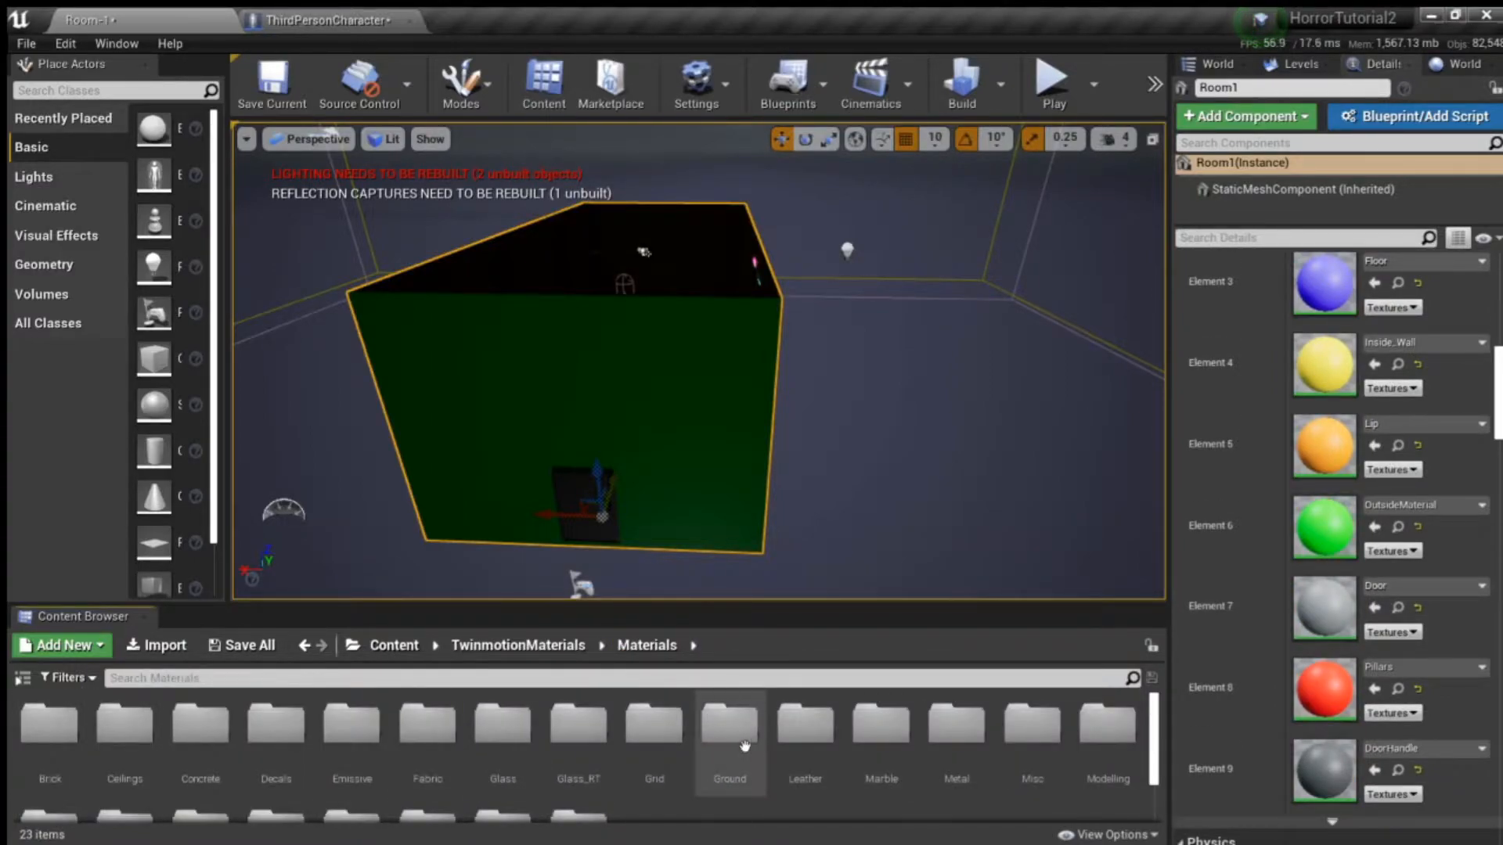
left_click(59, 746)
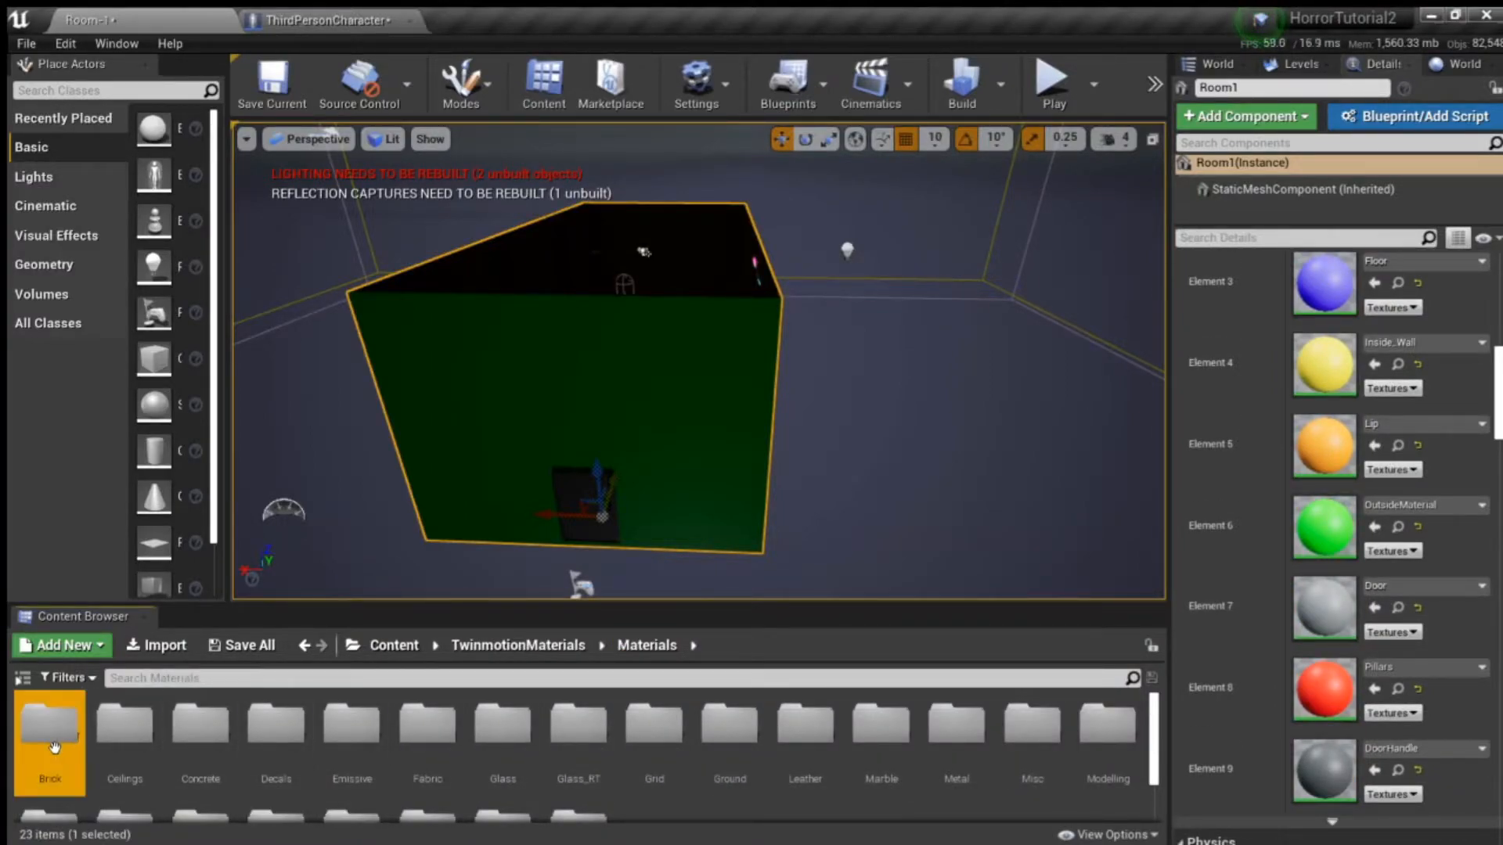
double_click(54, 743)
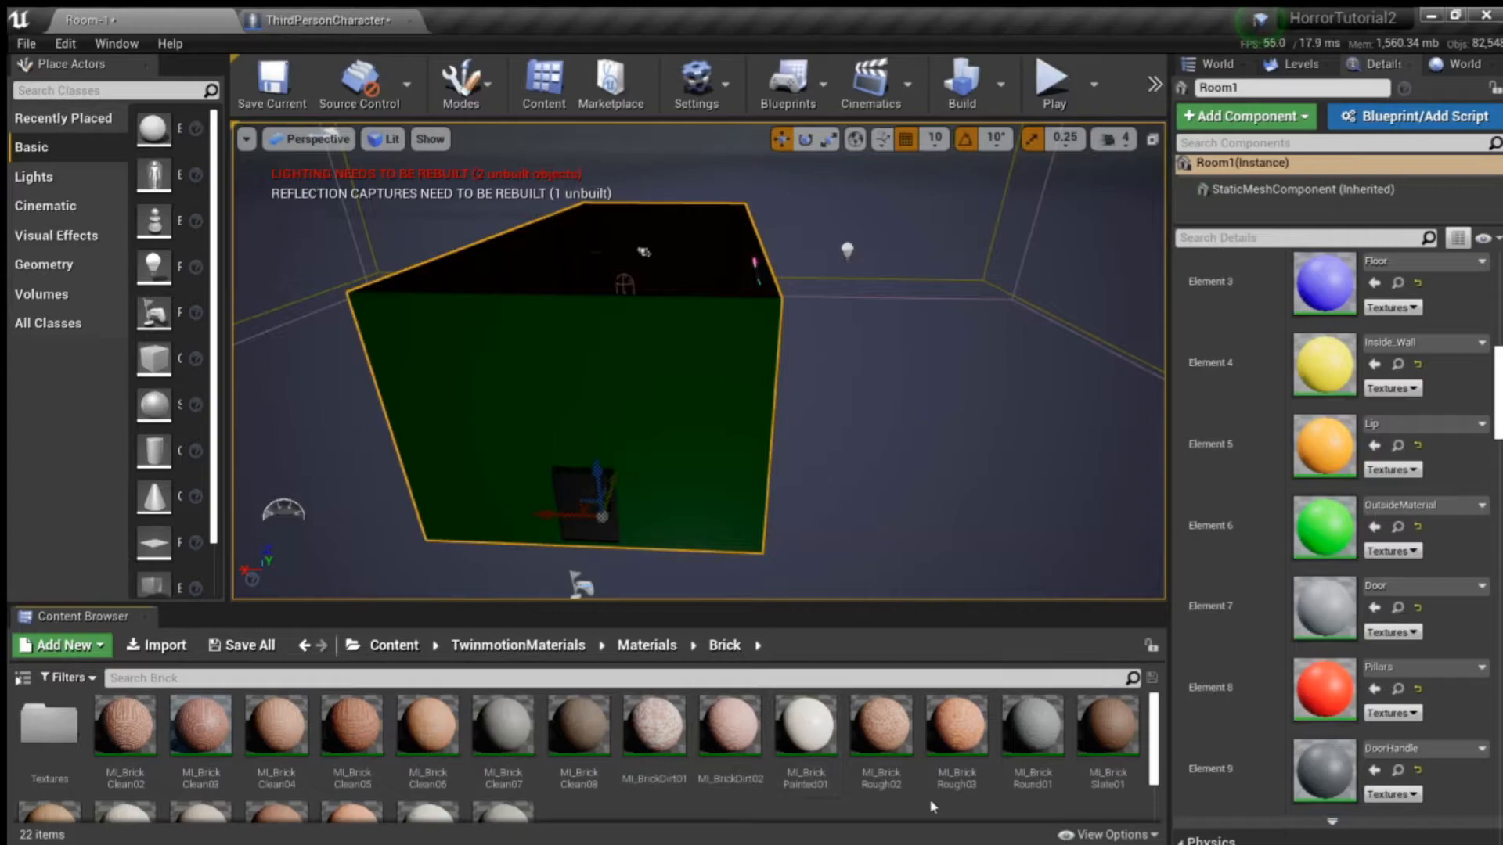
left_click(955, 733)
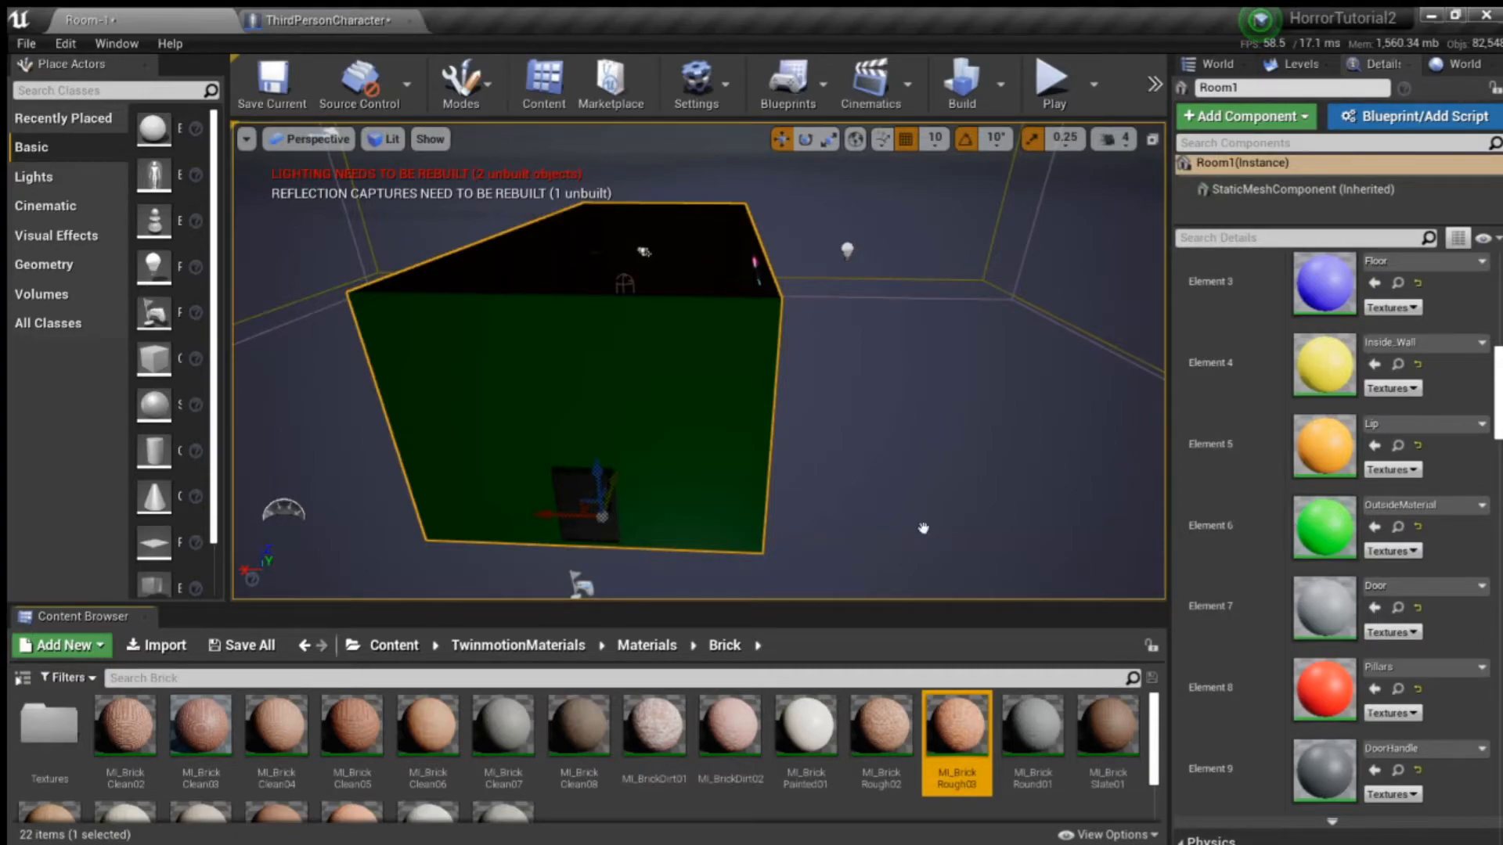
left_click_drag(792, 496, 793, 497)
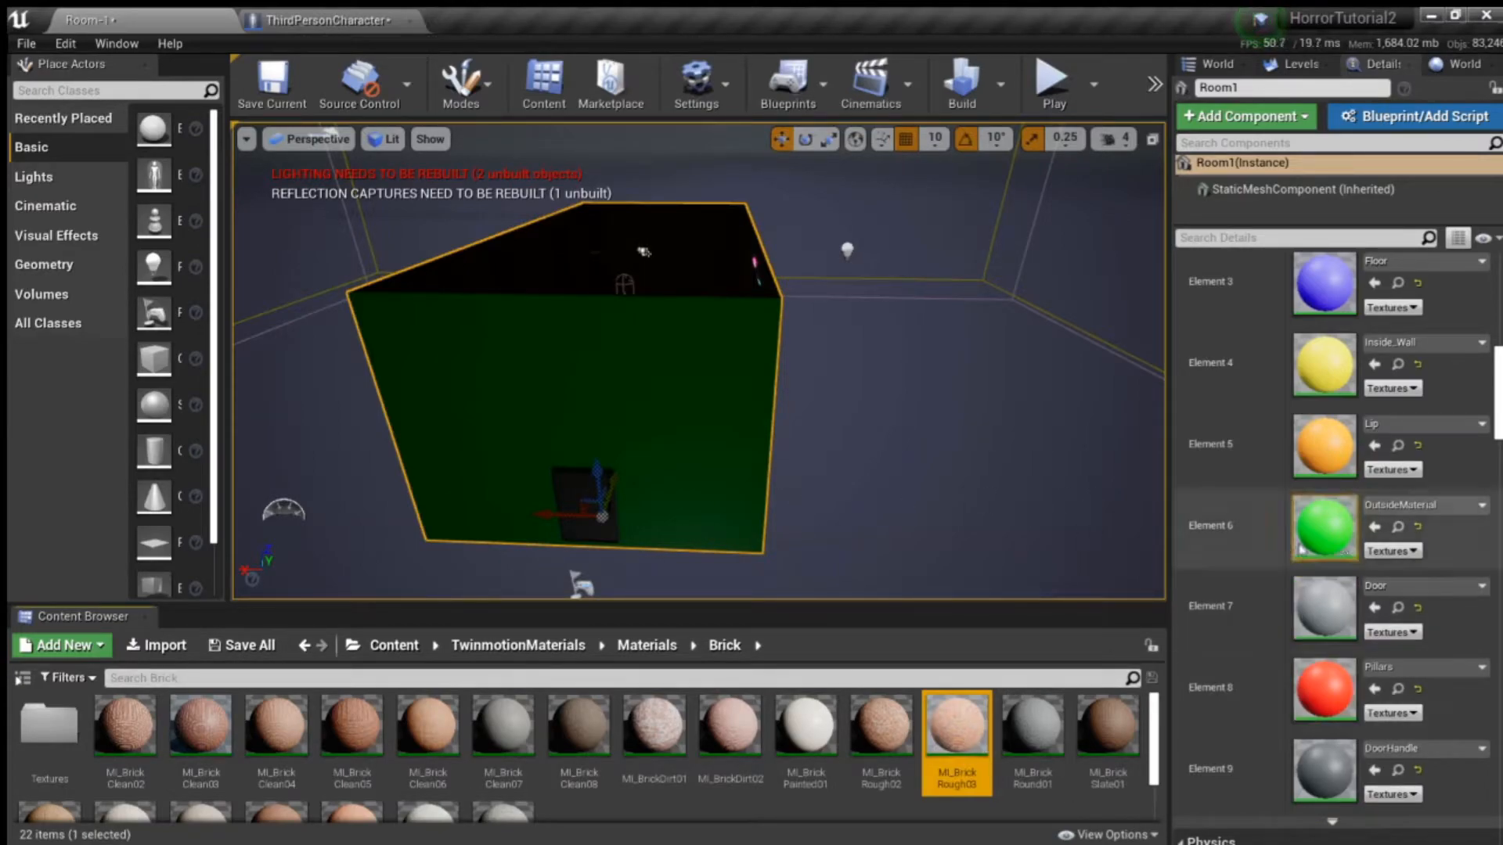
left_click_drag(955, 732, 1319, 540)
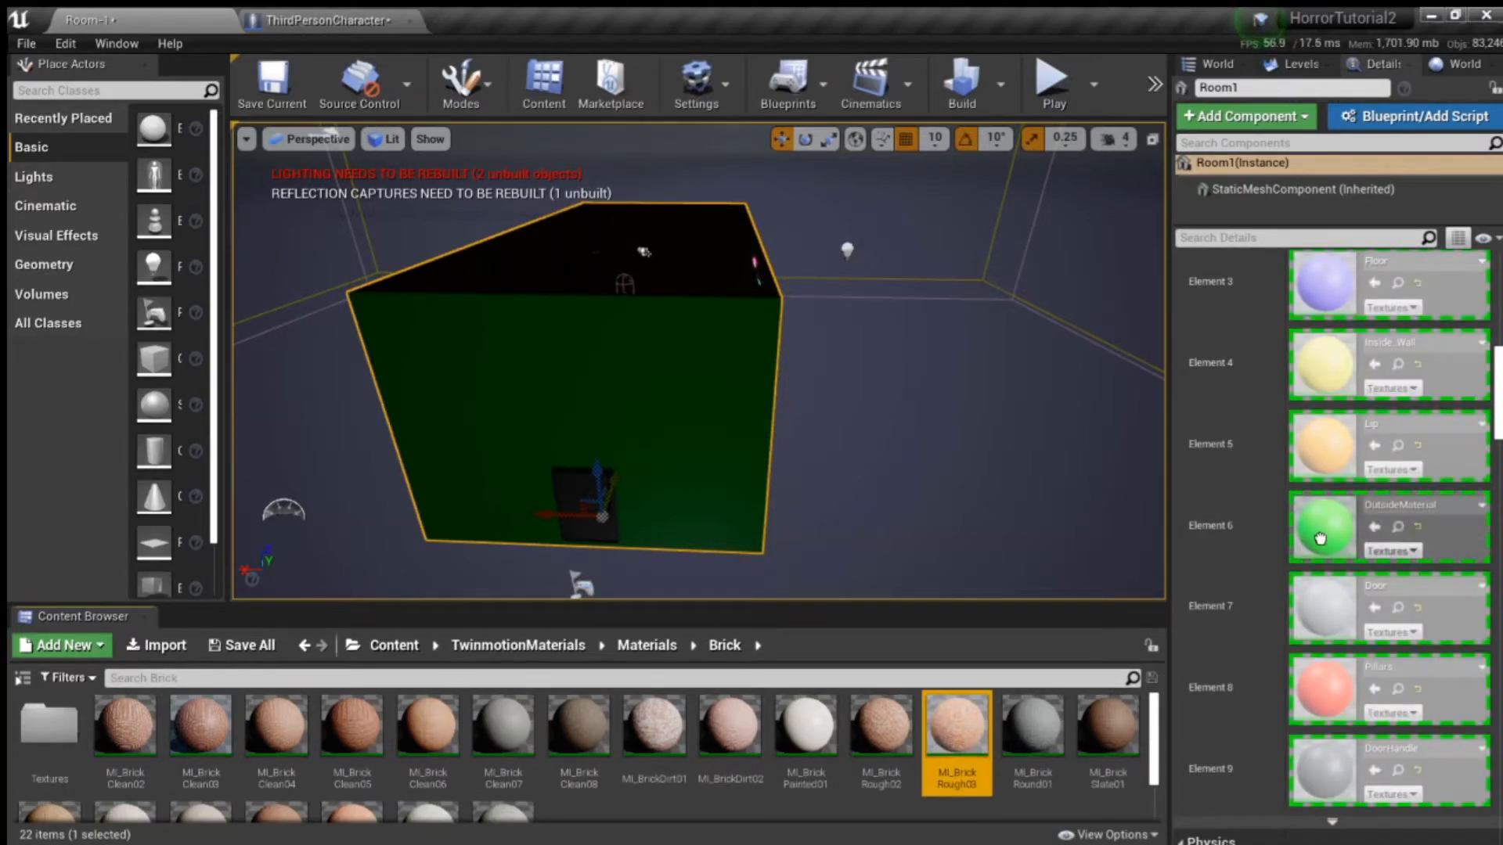
- Examine the brick material up close on Room1's outer wall around the doorway
right_click_drag(910, 463, 947, 494)
key("w")
key("s")
key("w")
key("s")
key("w")
key("s")
key("w")
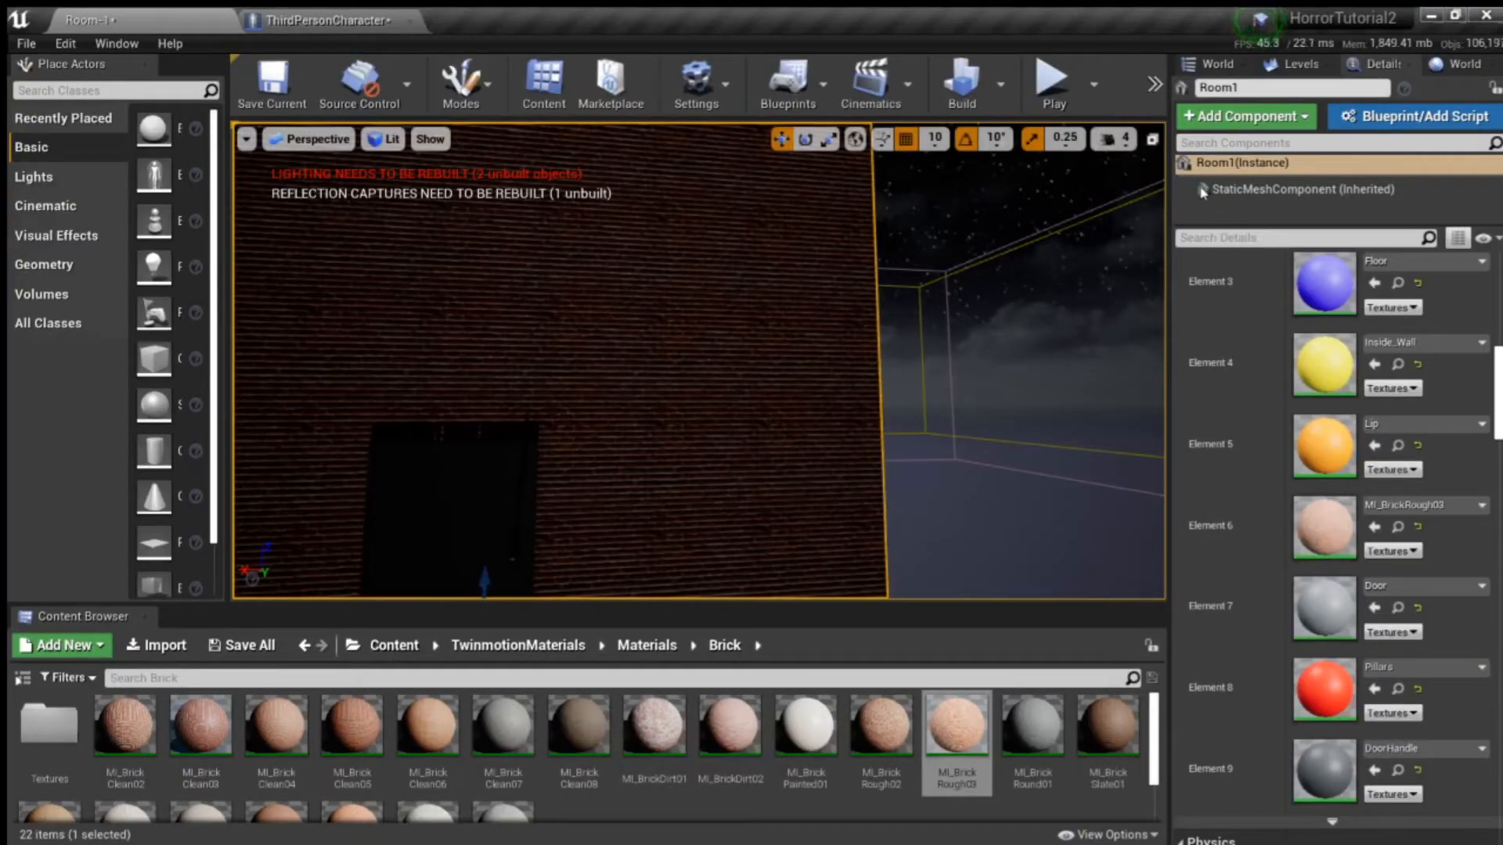
- Examine the scale and look of the bricks along Room1's outer wall with the two windows
scroll(1190, 458, "down", 3)
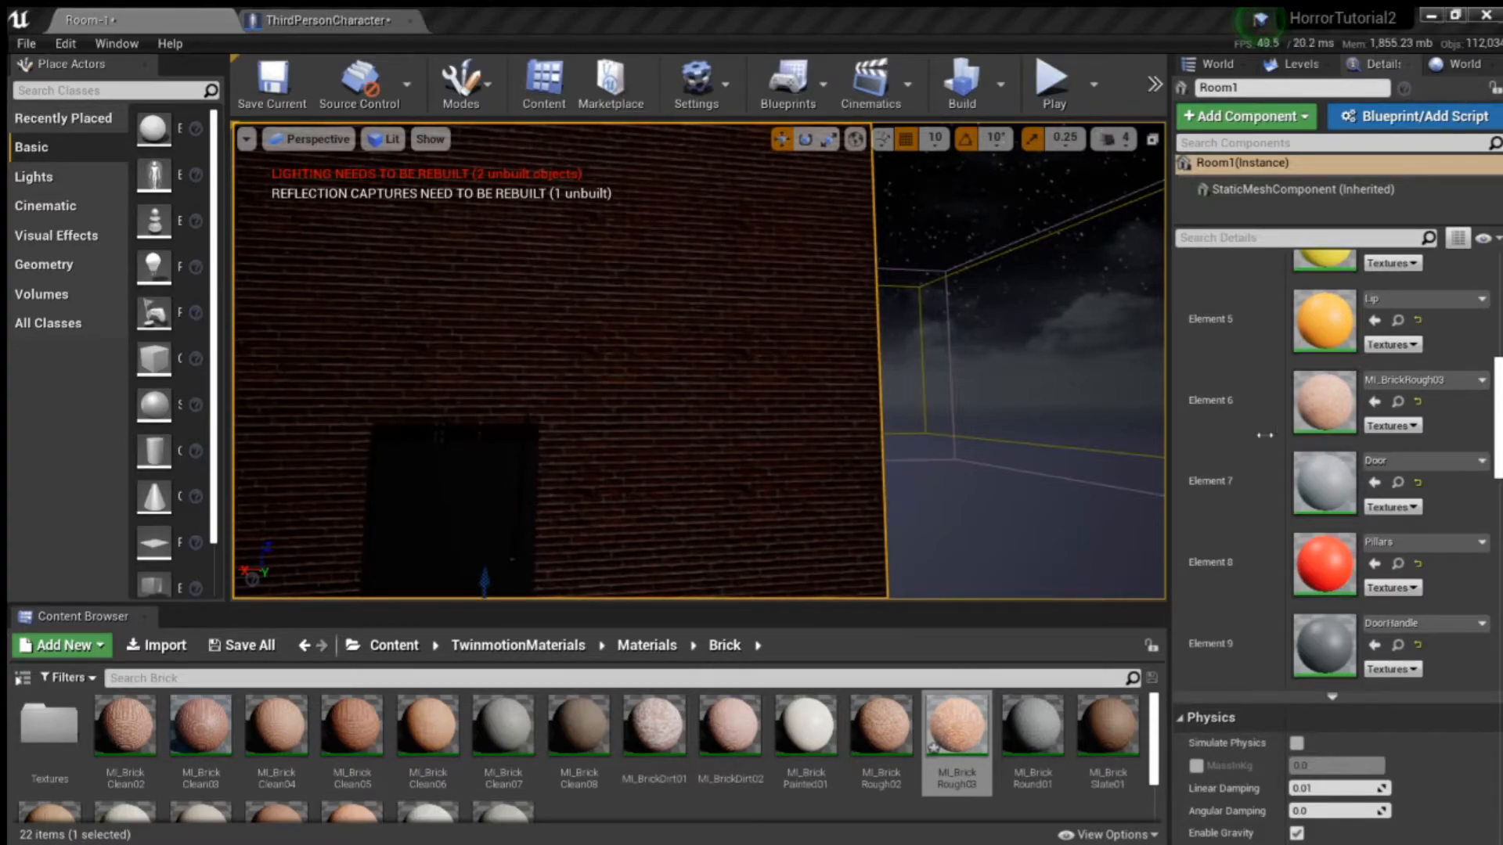
key("d")
right_click_drag(783, 415, 567, 407)
key("s")
key("d")
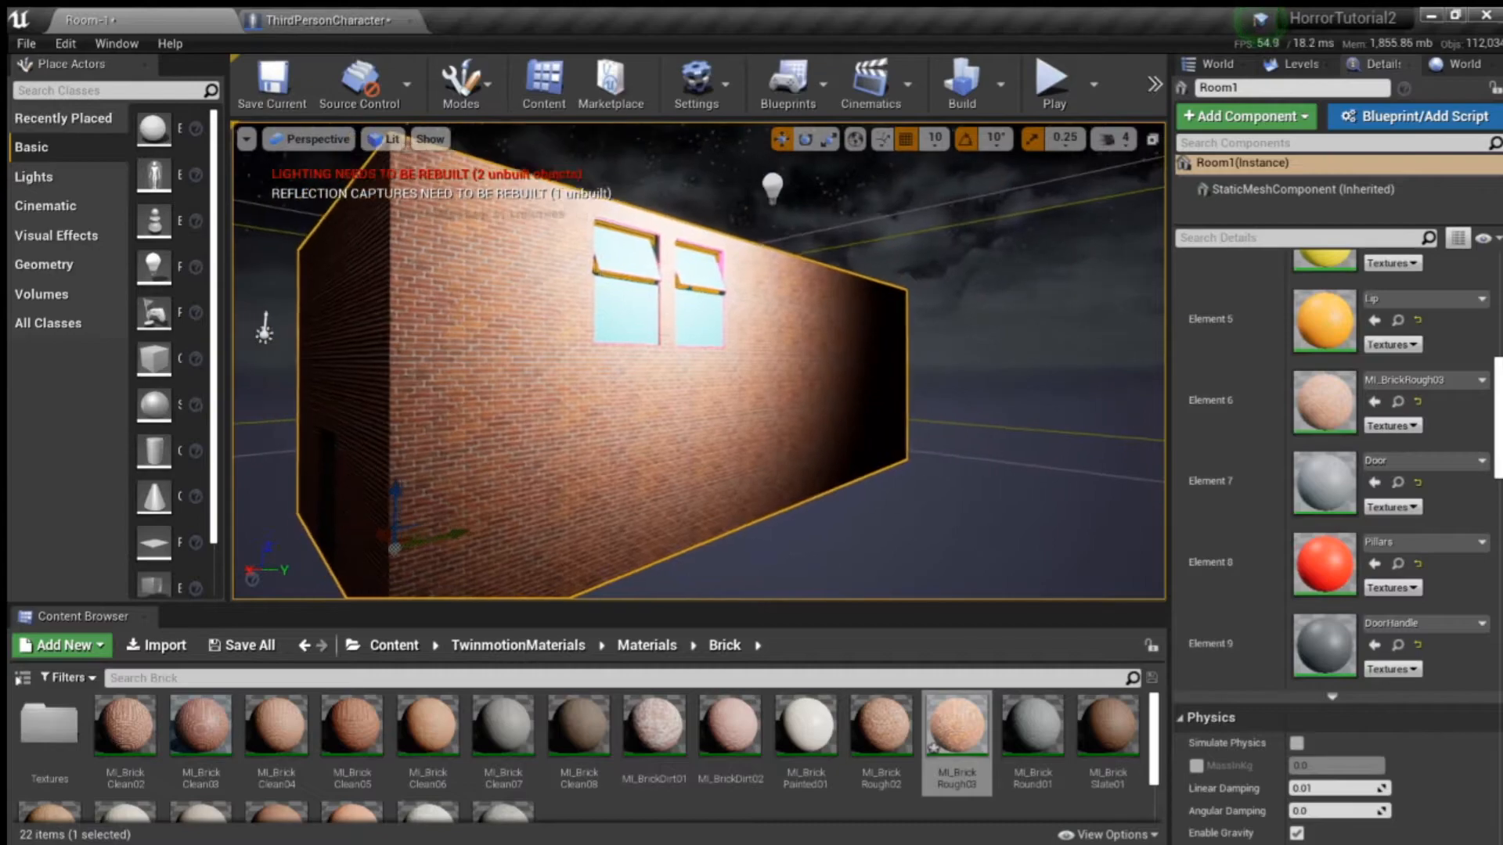
right_click_drag(814, 373, 806, 372)
key("w")
key("a")
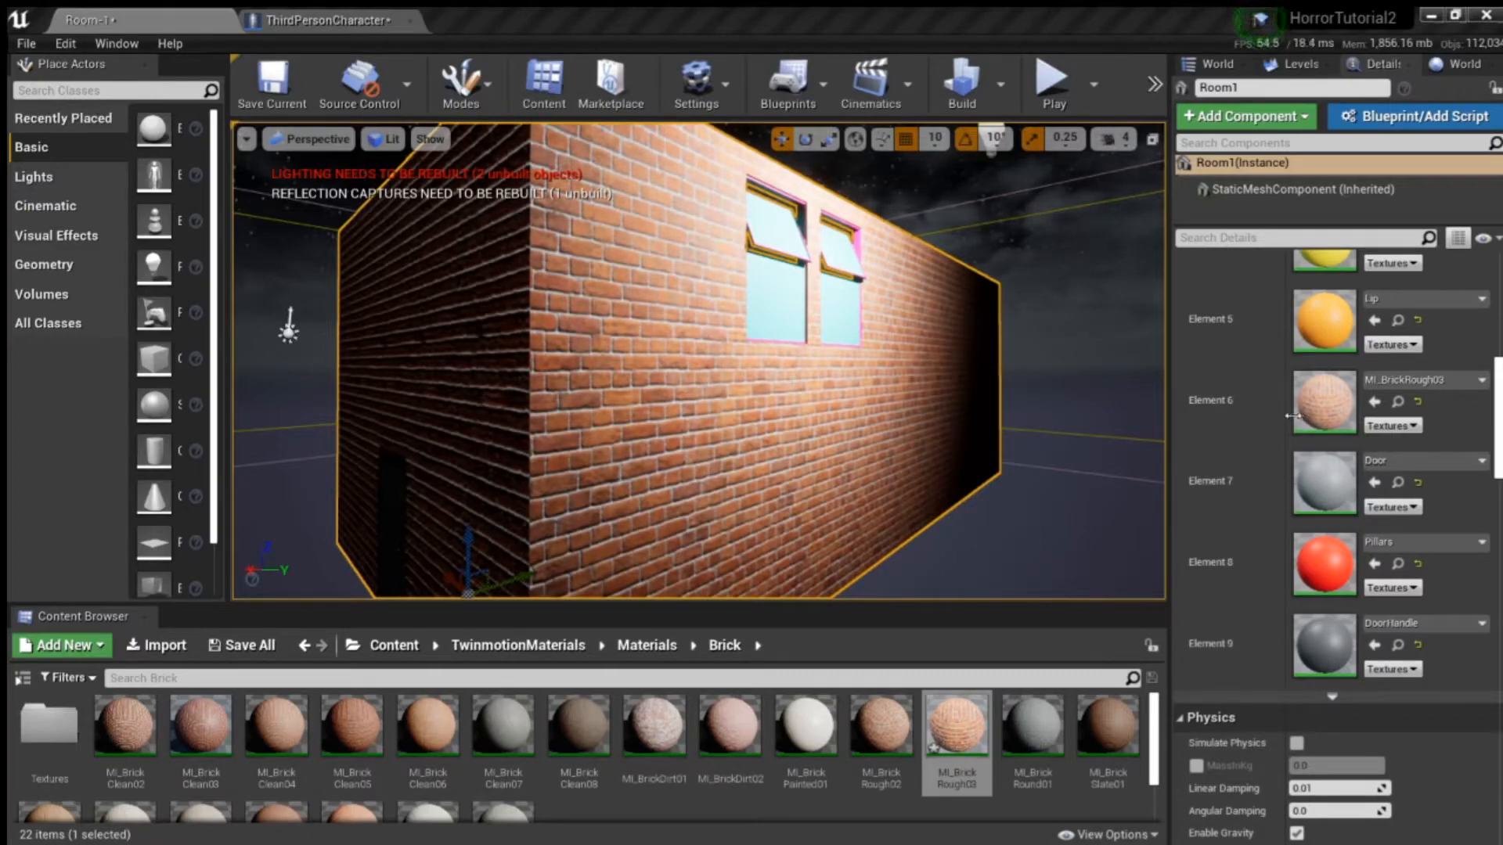
right_click_drag(1156, 425, 978, 427)
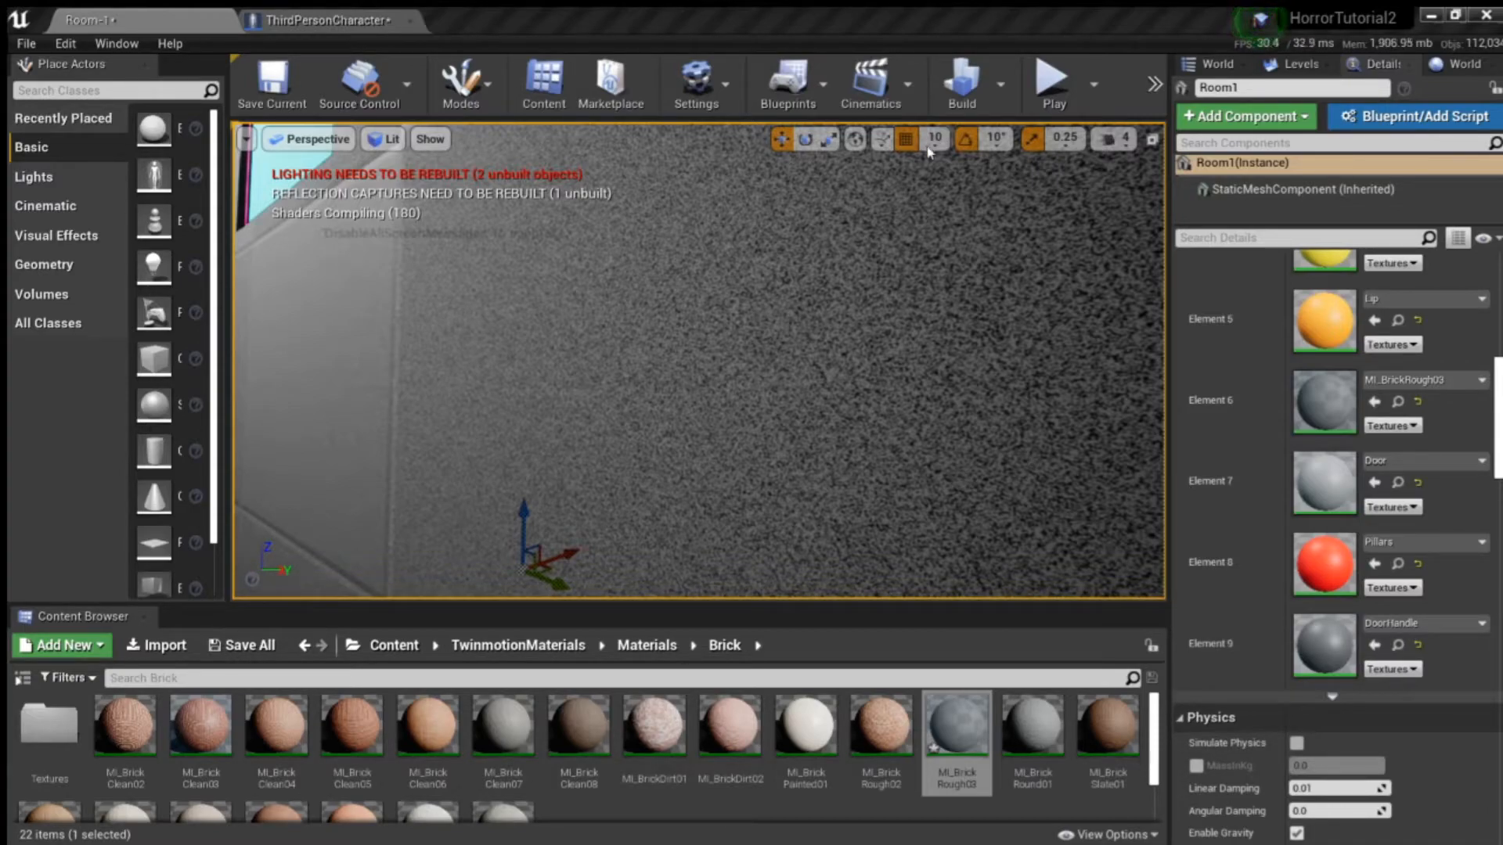
- Dock the MI_BrickRough03 material editor beside the other open tabs and review its roughness, UV tiling, tint and general parameters
left_click_drag(651, 61, 575, 23)
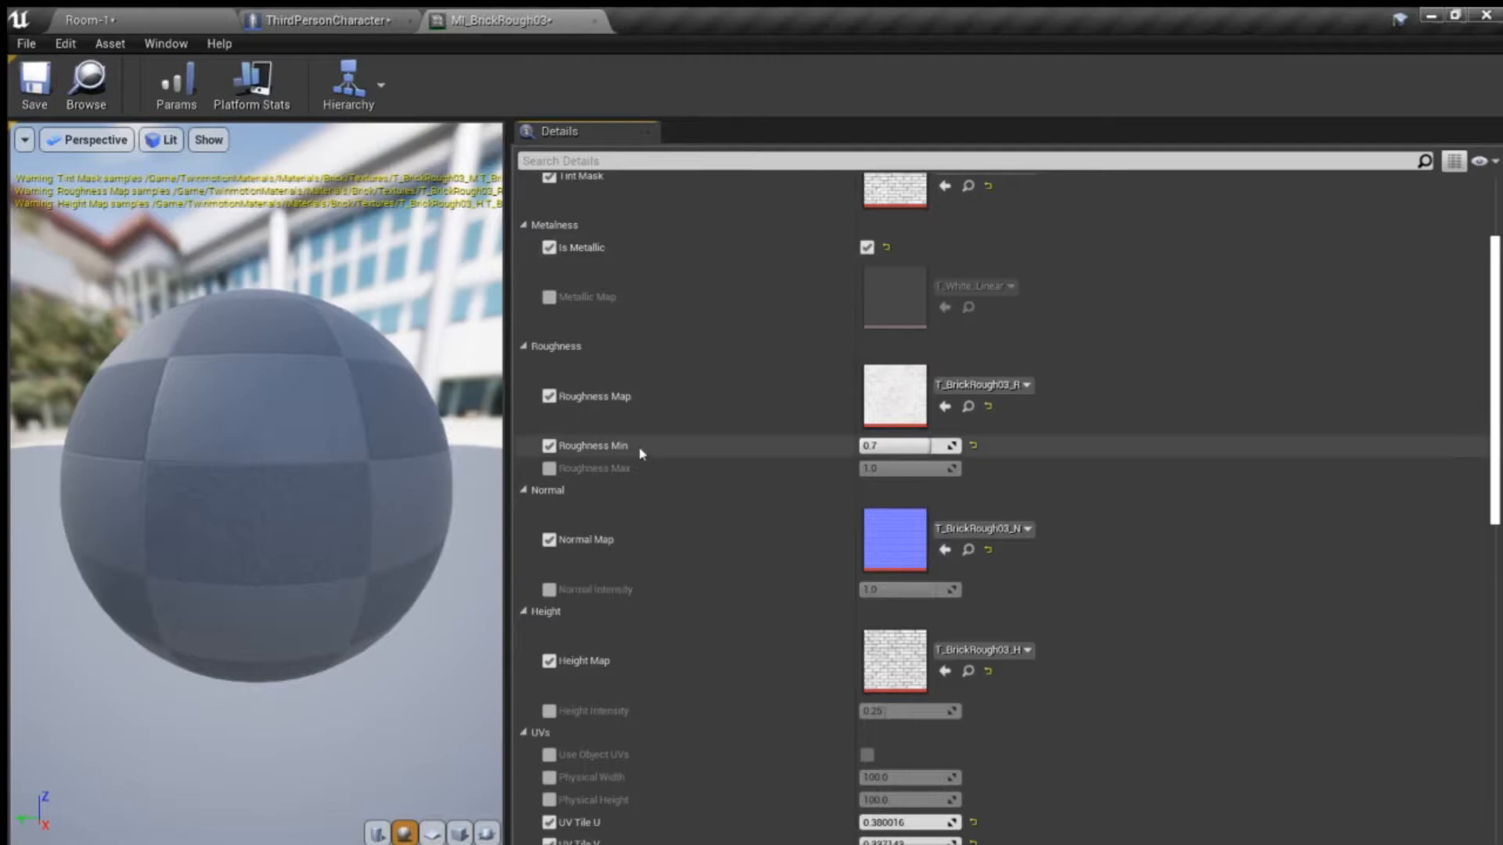
scroll(720, 486, "down", 5)
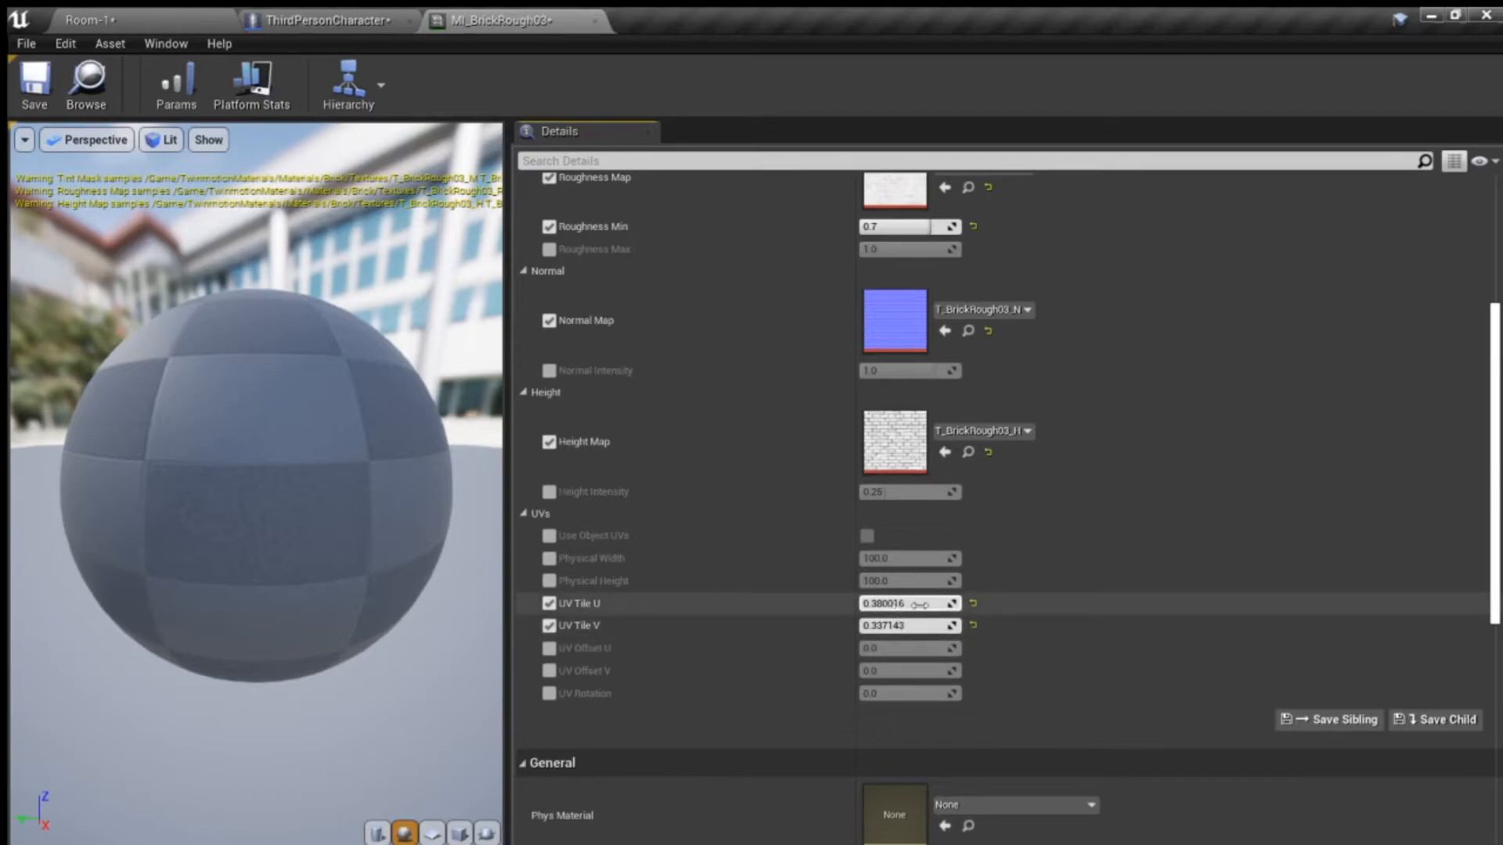
scroll(742, 532, "up", 1)
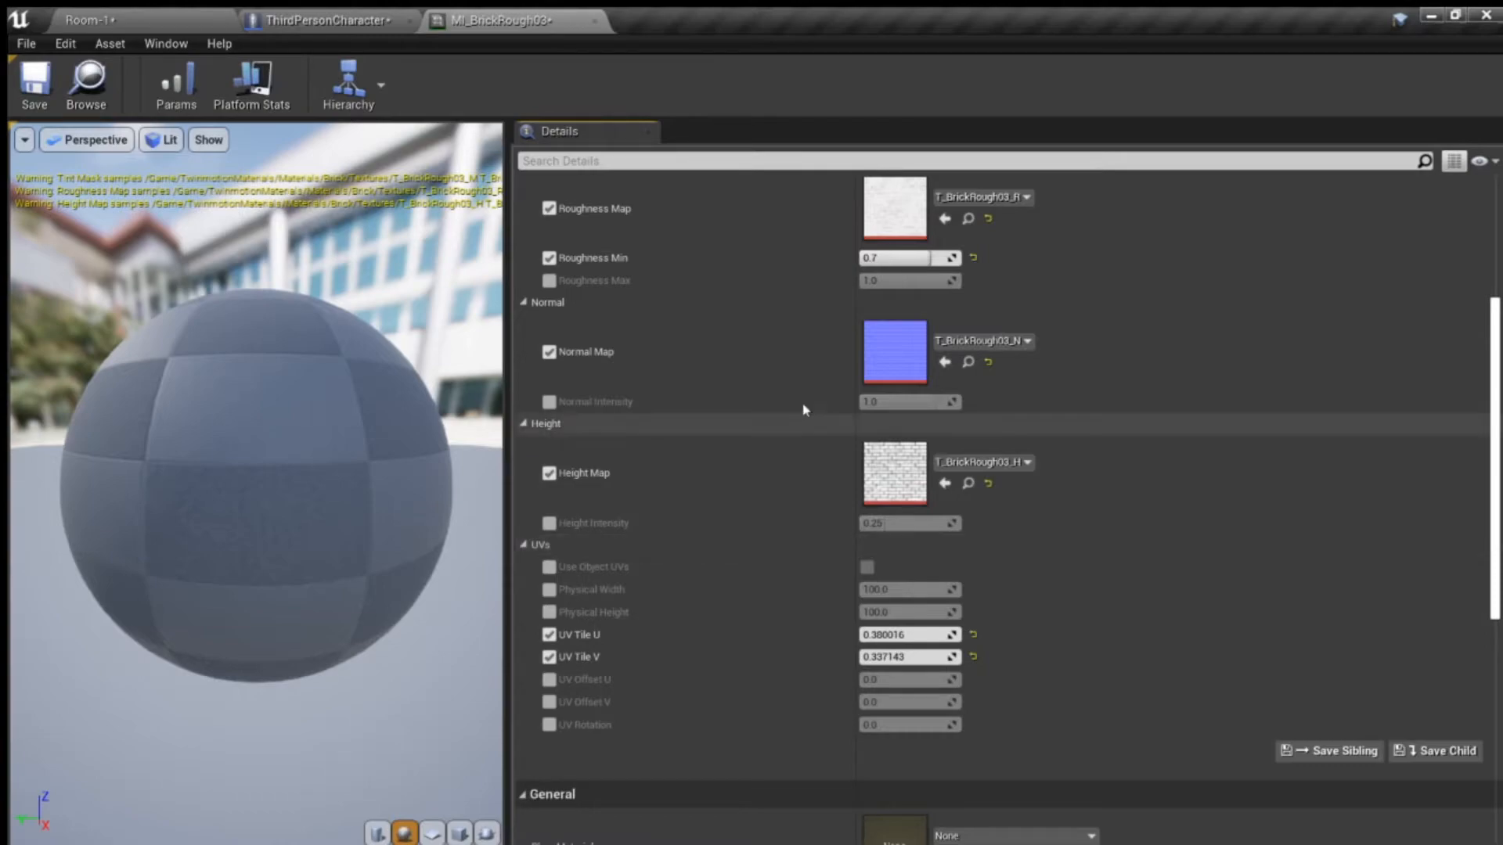
scroll(752, 407, "up", 7)
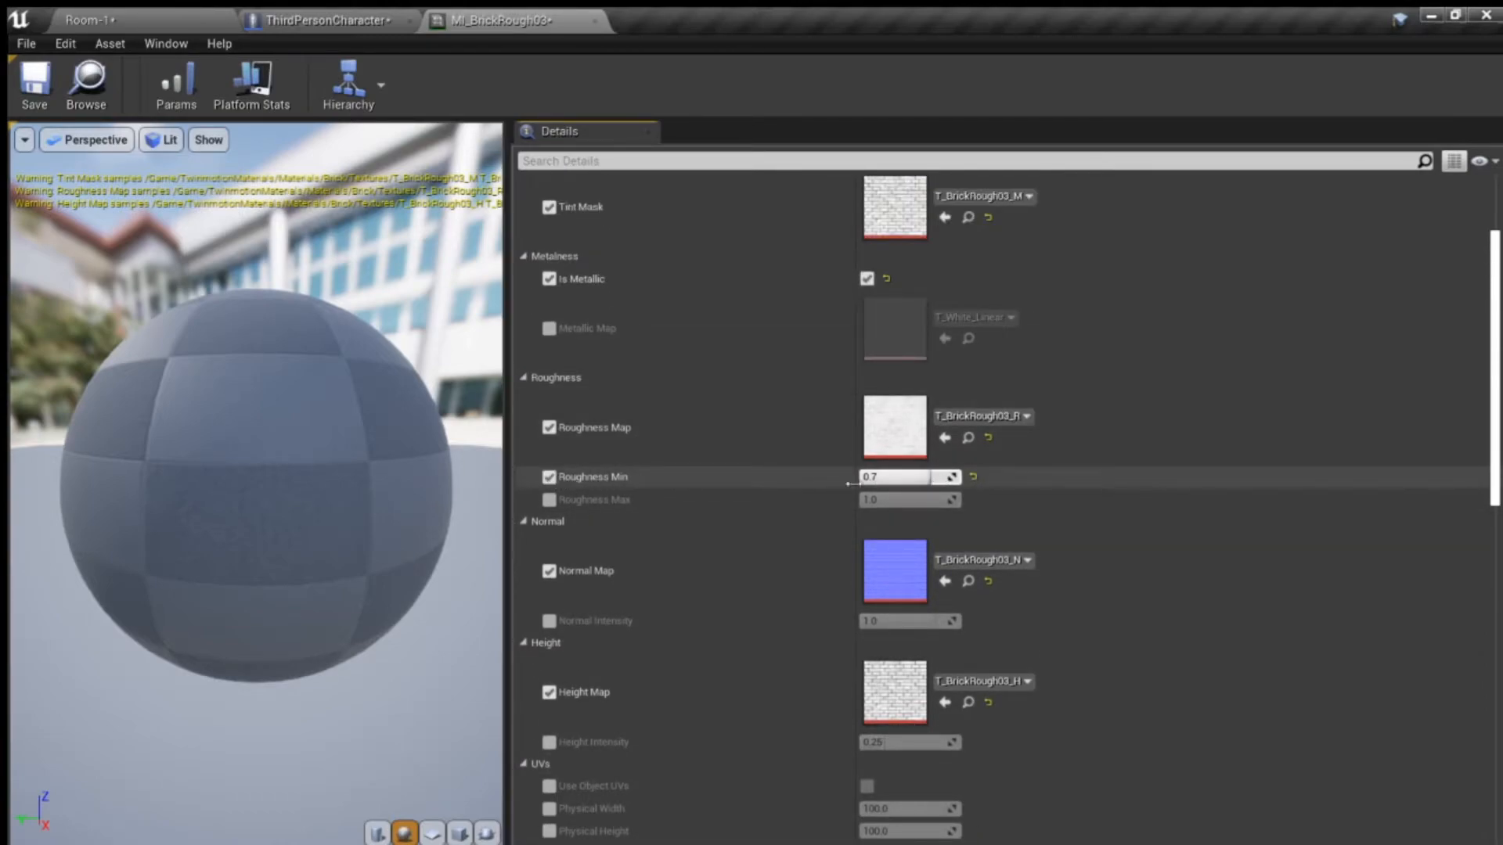
scroll(553, 360, "up", 1)
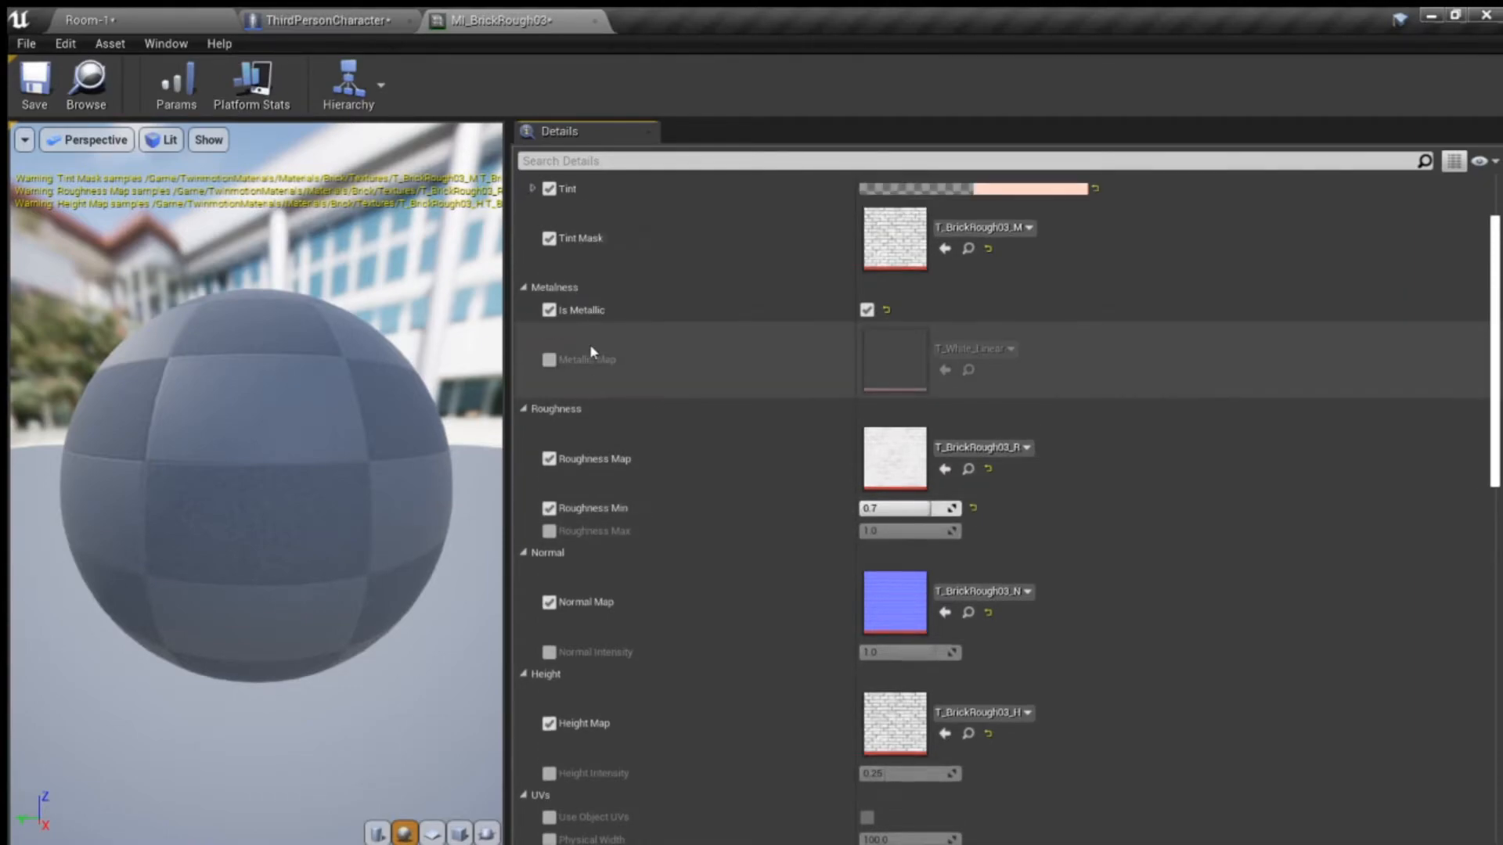
scroll(738, 520, "up", 3)
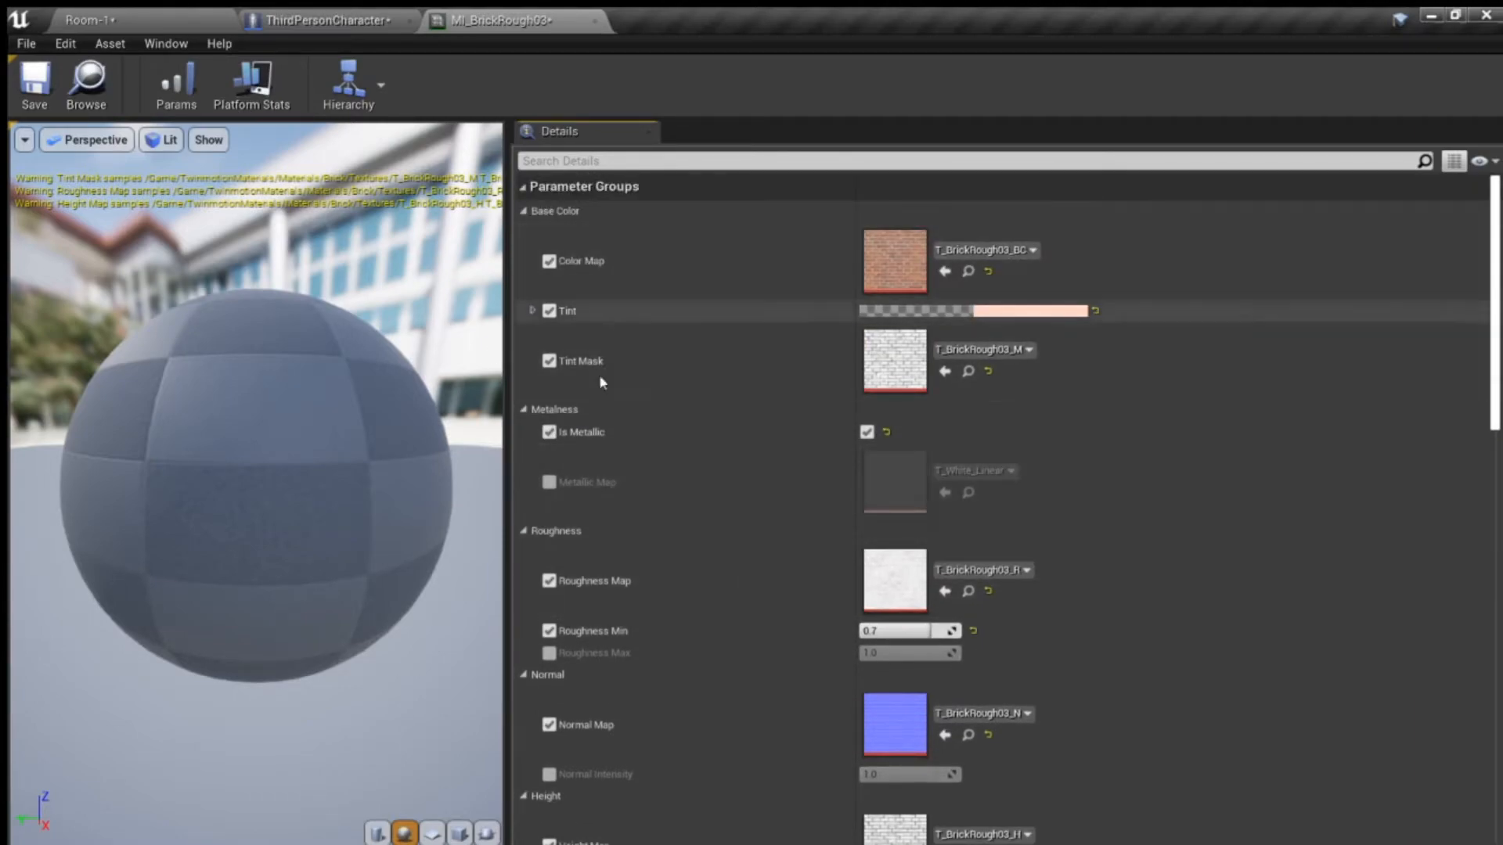
scroll(808, 480, "down", 15)
scroll(842, 512, "down", 5)
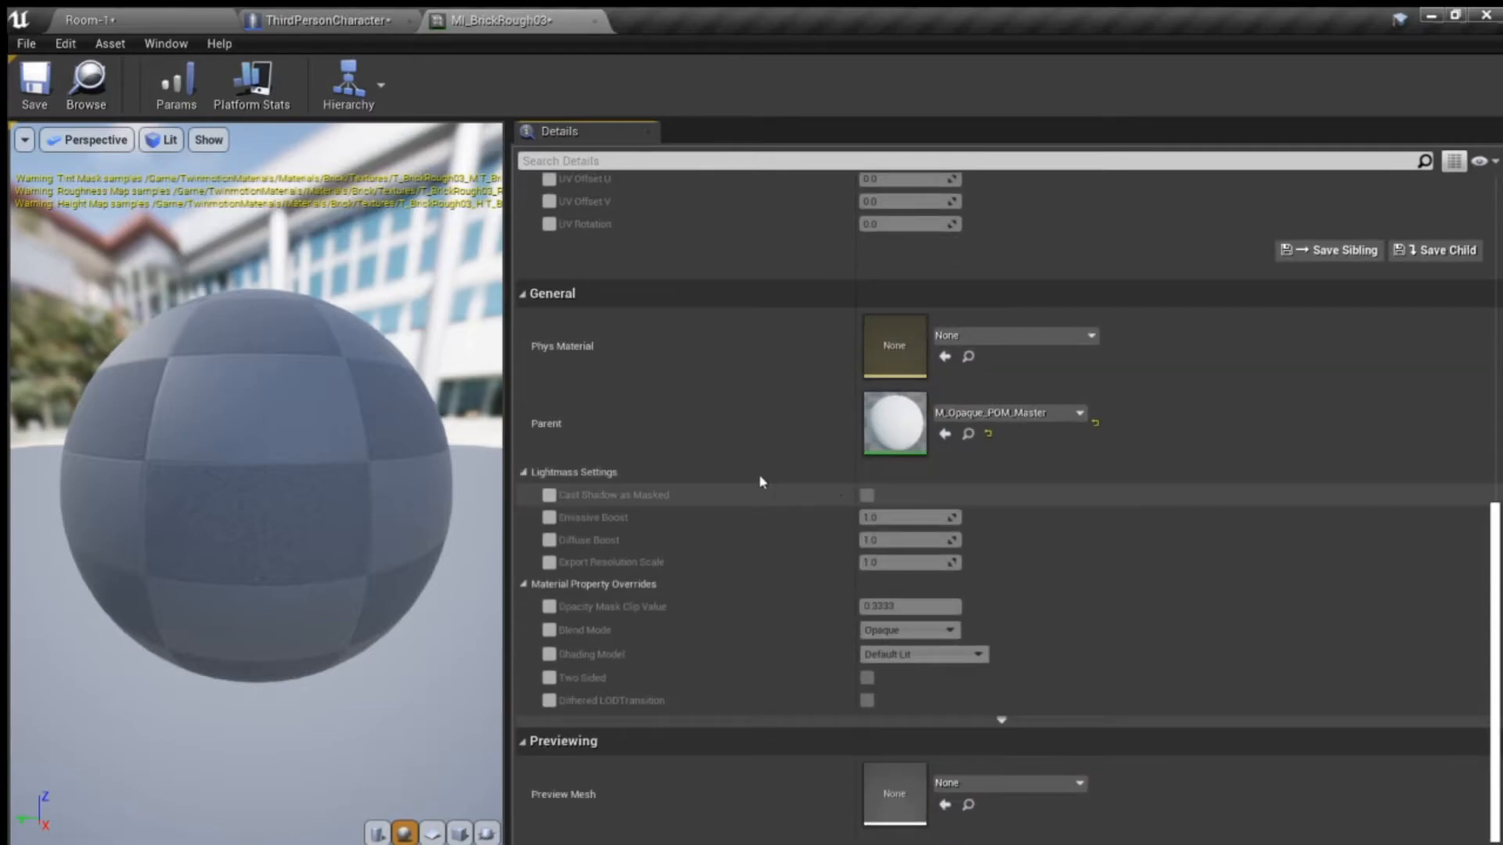
- Return to the Room-1 level and examine the outer window wall and the dark interior of the room
left_click(166, 20)
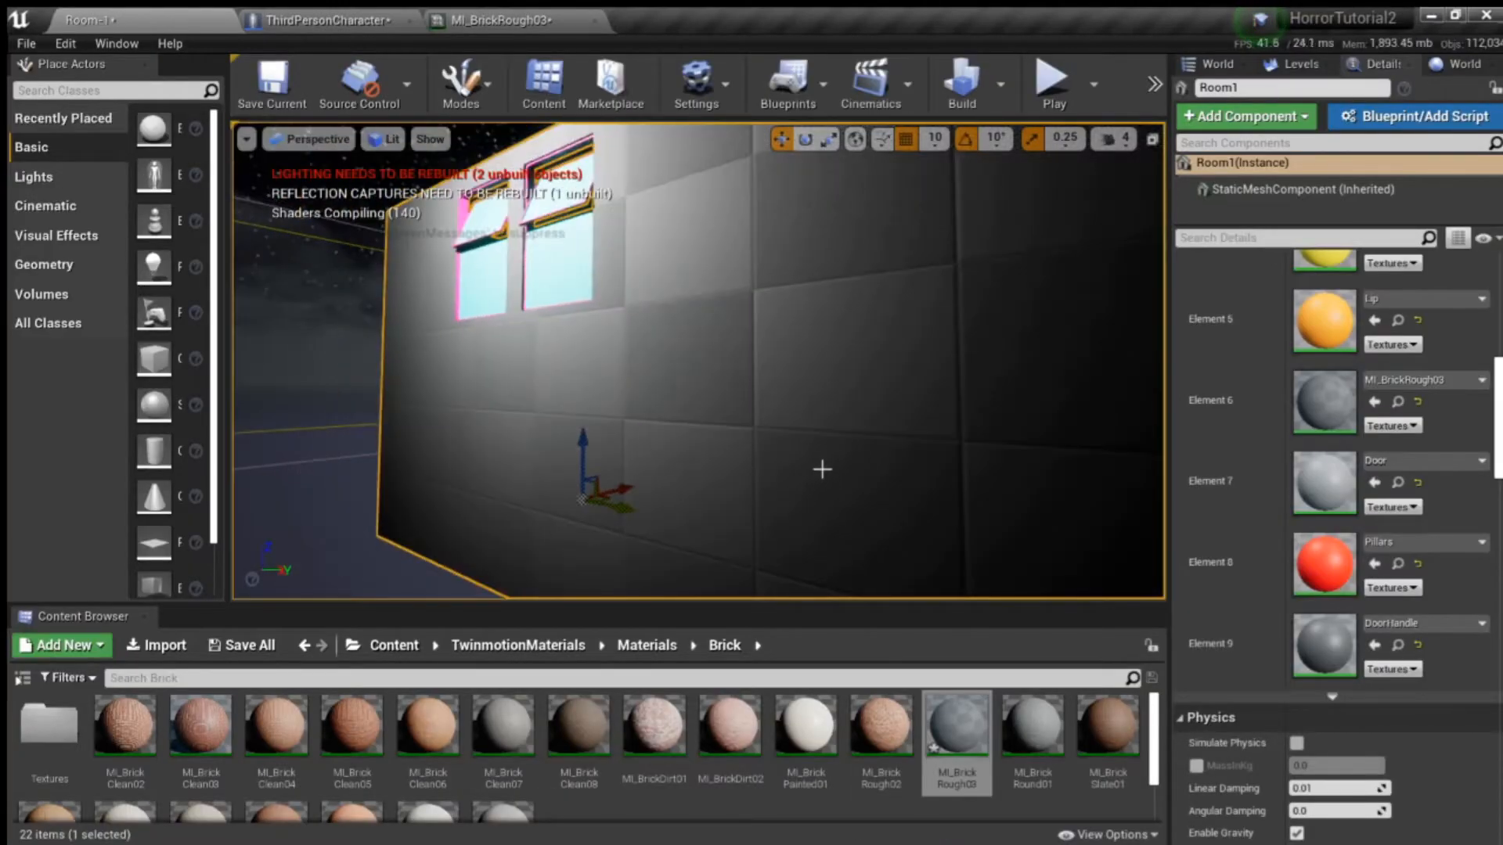
right_click_drag(825, 457, 785, 401)
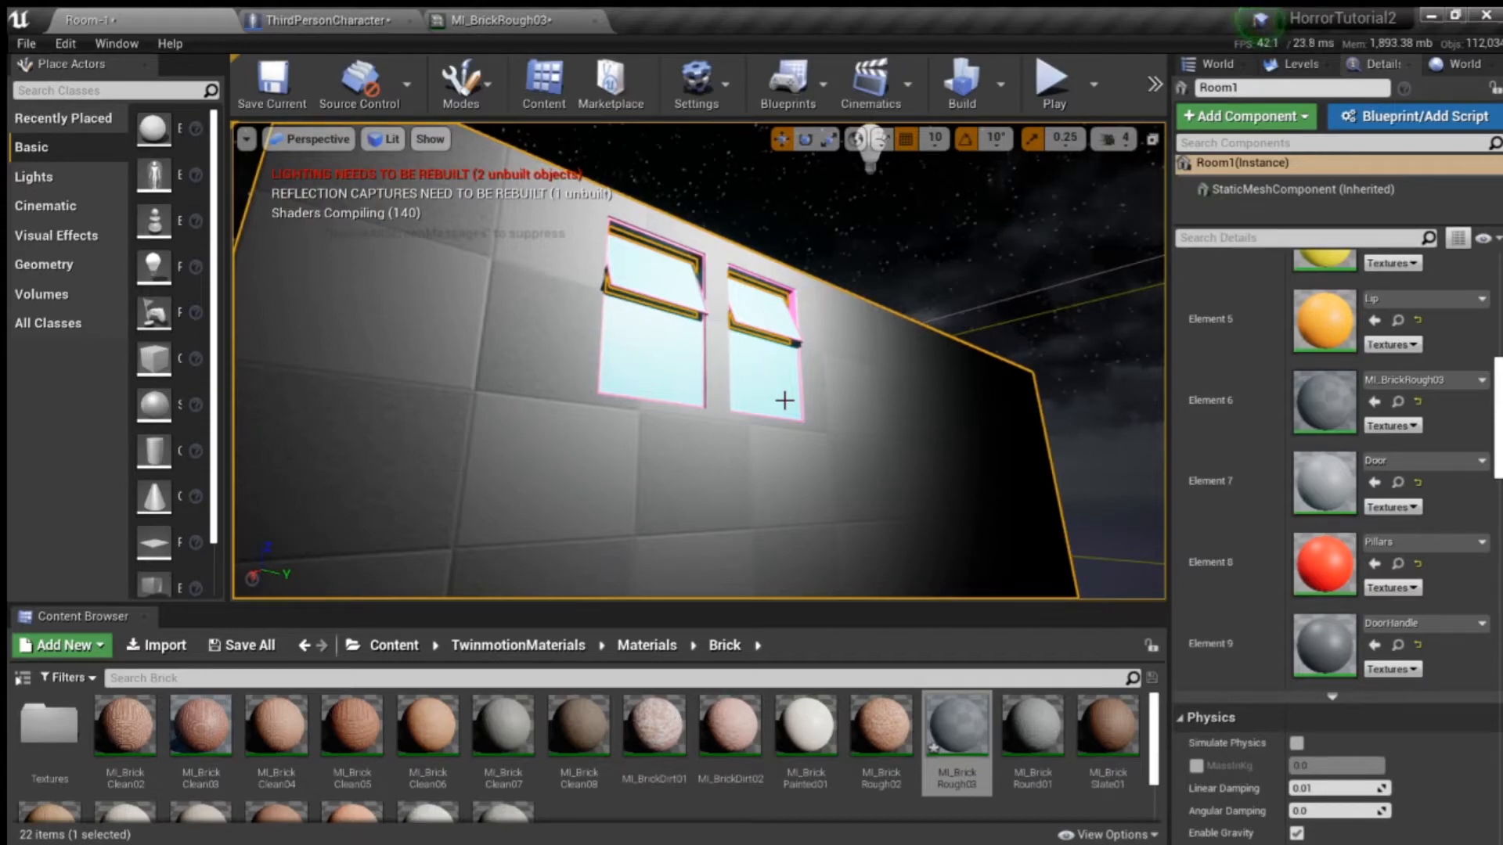
right_click_drag(664, 382, 752, 427)
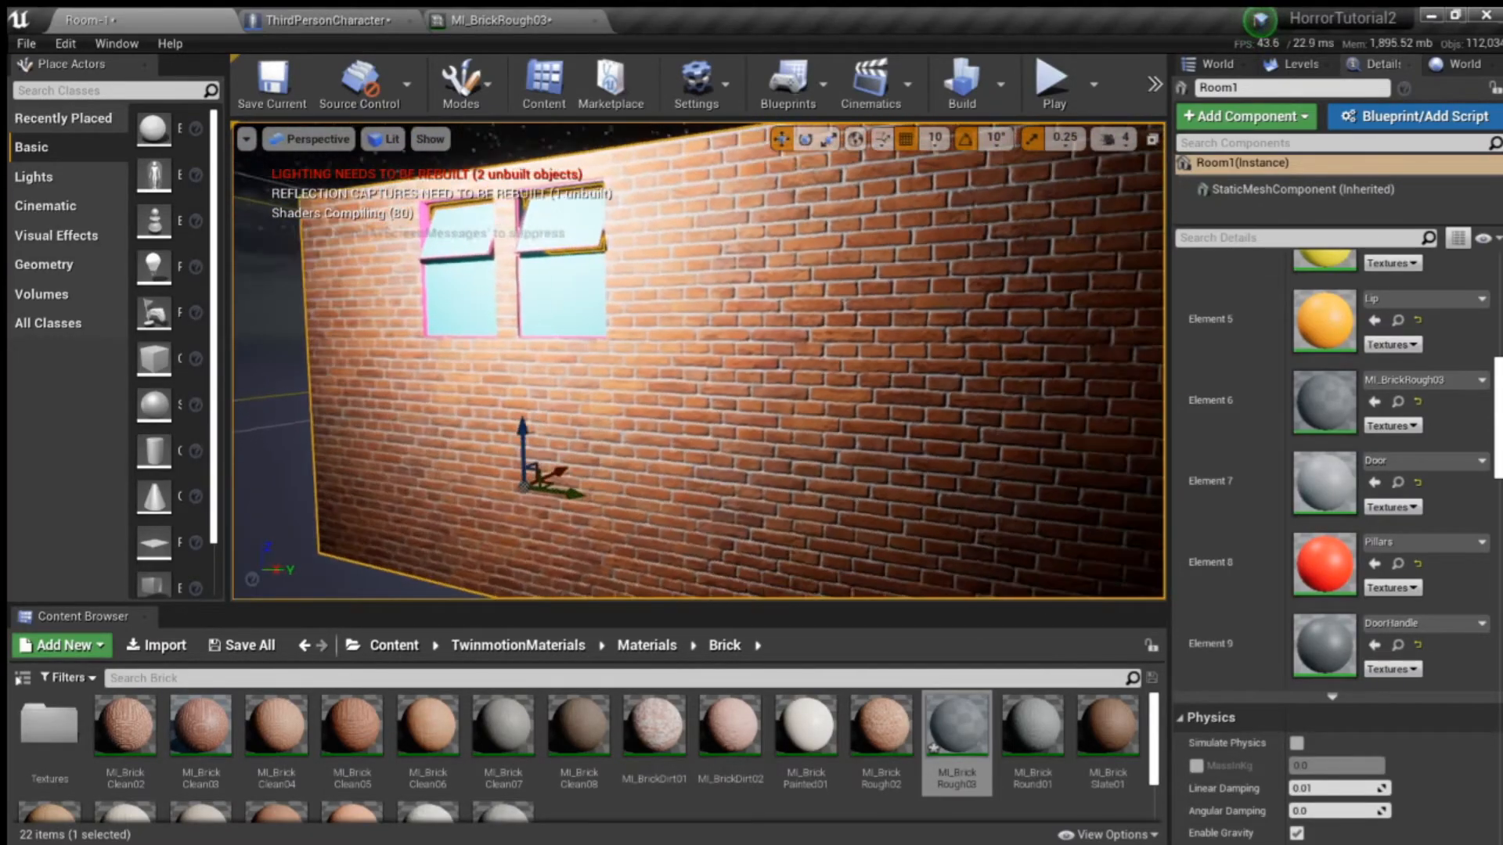
right_click_drag(698, 360, 603, 360)
right_click_drag(699, 360, 1042, 357)
key("w")
key("w")
right_click_drag(631, 353, 631, 420)
right_click_drag(846, 353, 900, 329)
key("s")
right_click_drag(638, 303, 612, 276)
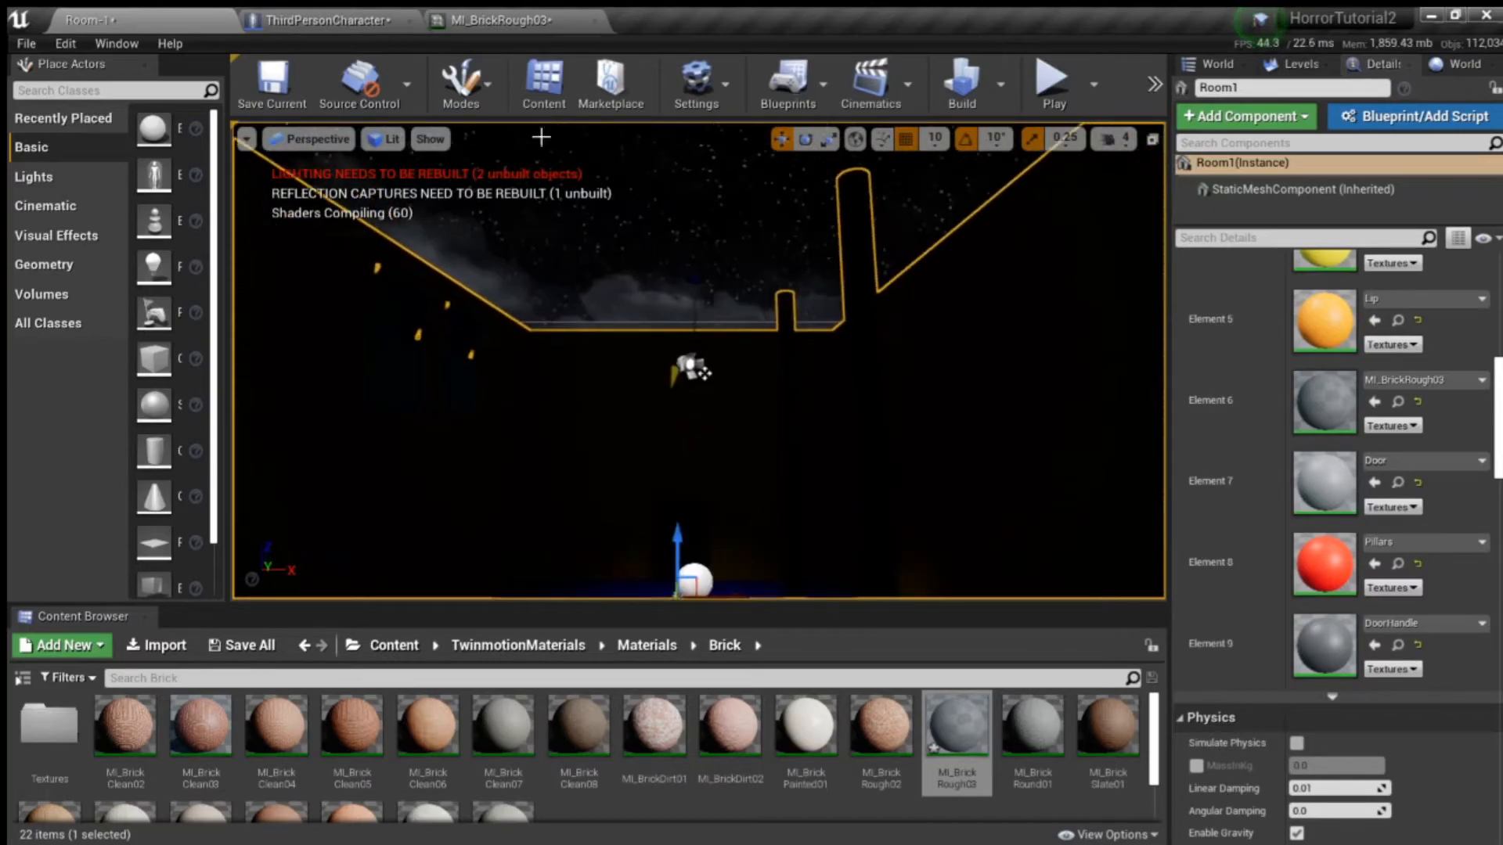
- Switch the level viewport to Unlit view mode and frame the room's interior with its pillars and door
left_click(363, 146)
left_click(401, 204)
right_click_drag(791, 423, 814, 447)
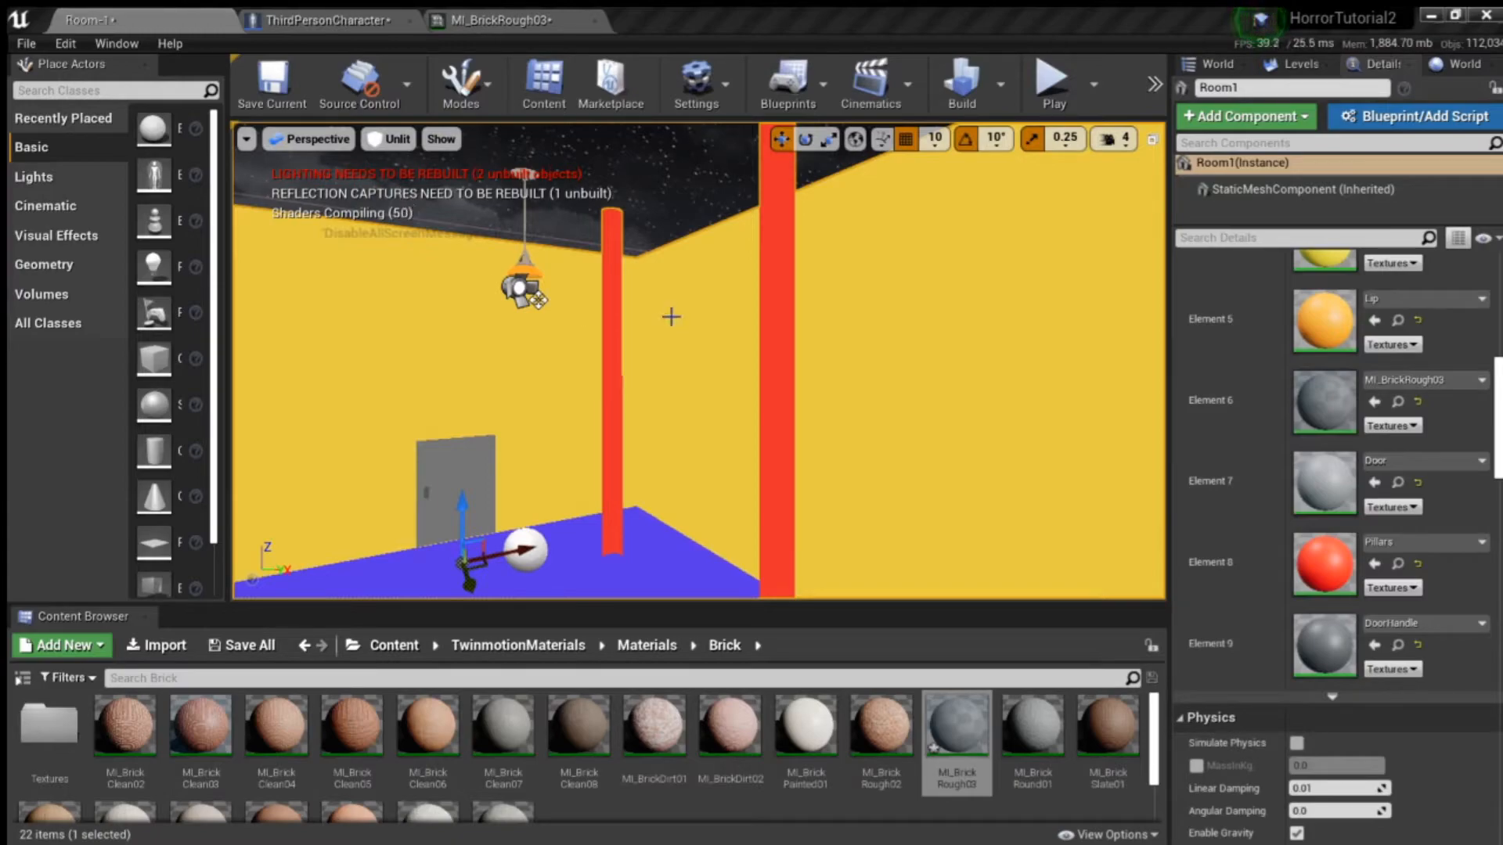
right_click_drag(955, 433, 893, 431)
right_click_drag(1008, 431, 1005, 449)
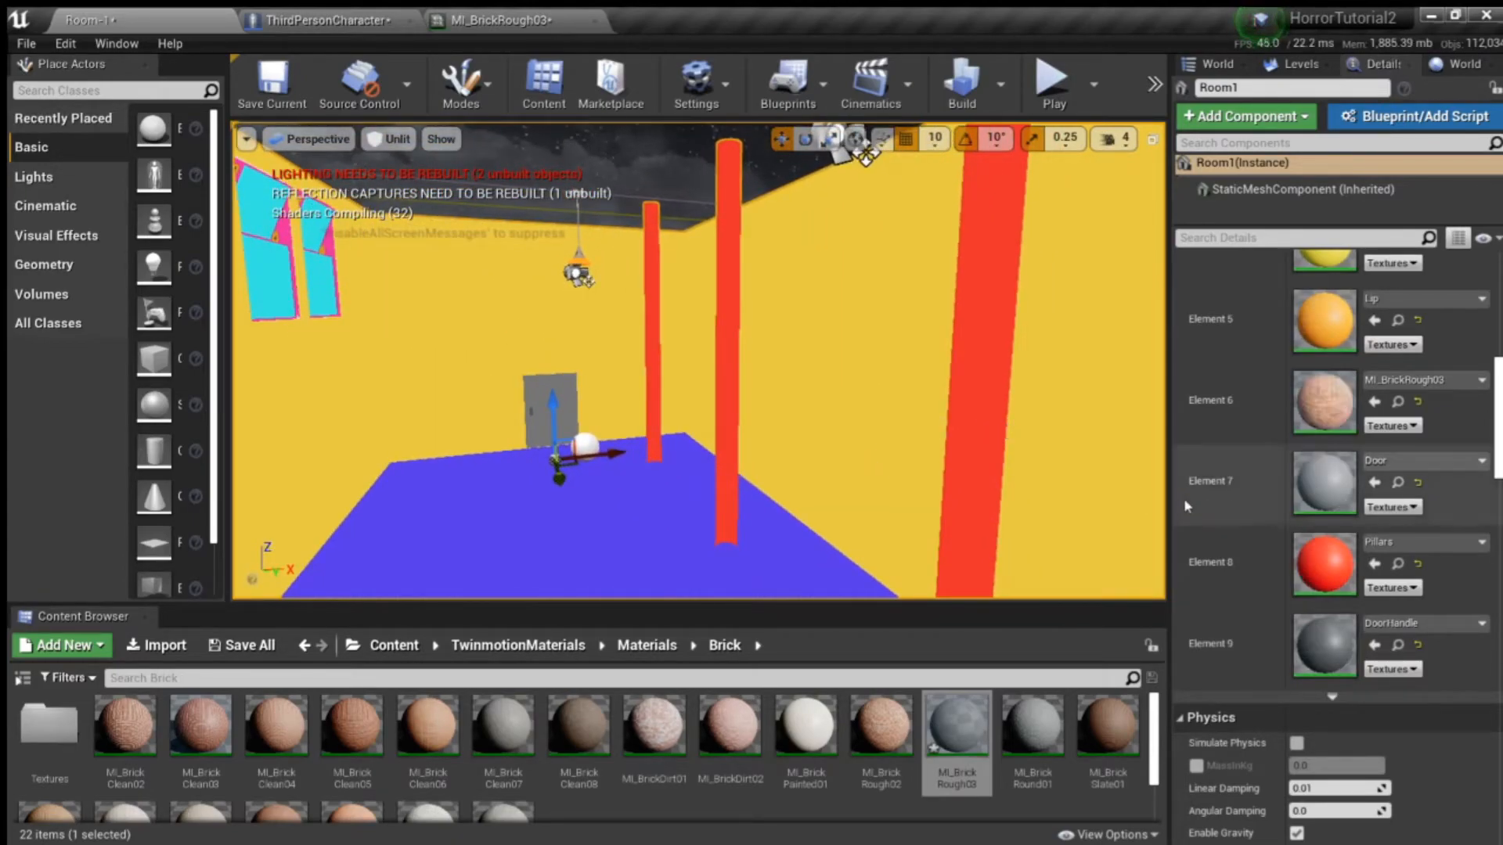
- Open the Concrete materials folder and assign MI_PouredConcrete03 to Room1's Pillars slot, Element 8
left_click(645, 645)
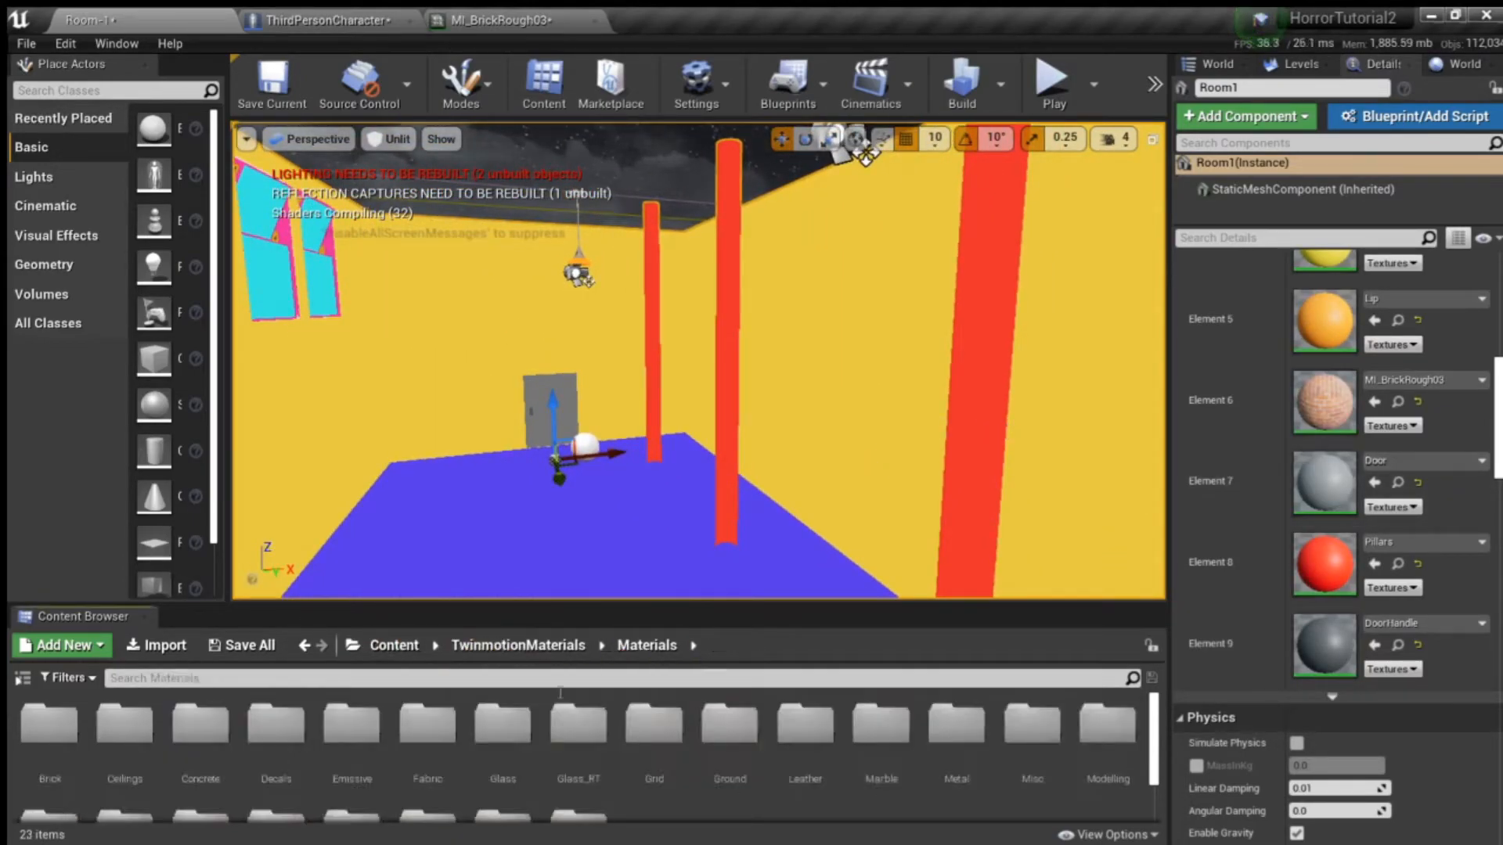
double_click(200, 732)
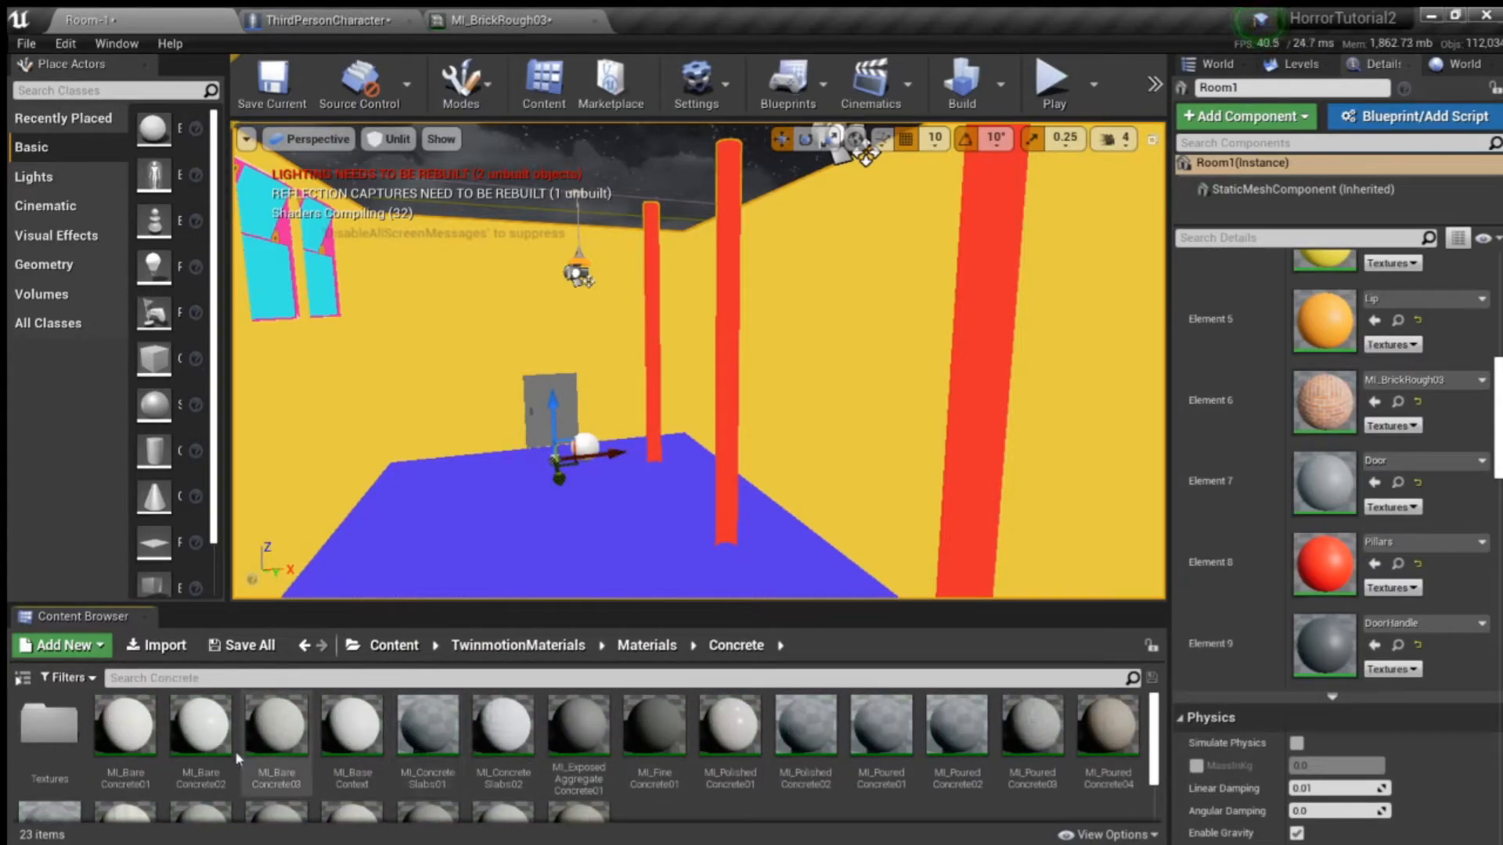
scroll(245, 699, "down", 2)
scroll(245, 699, "down", 1)
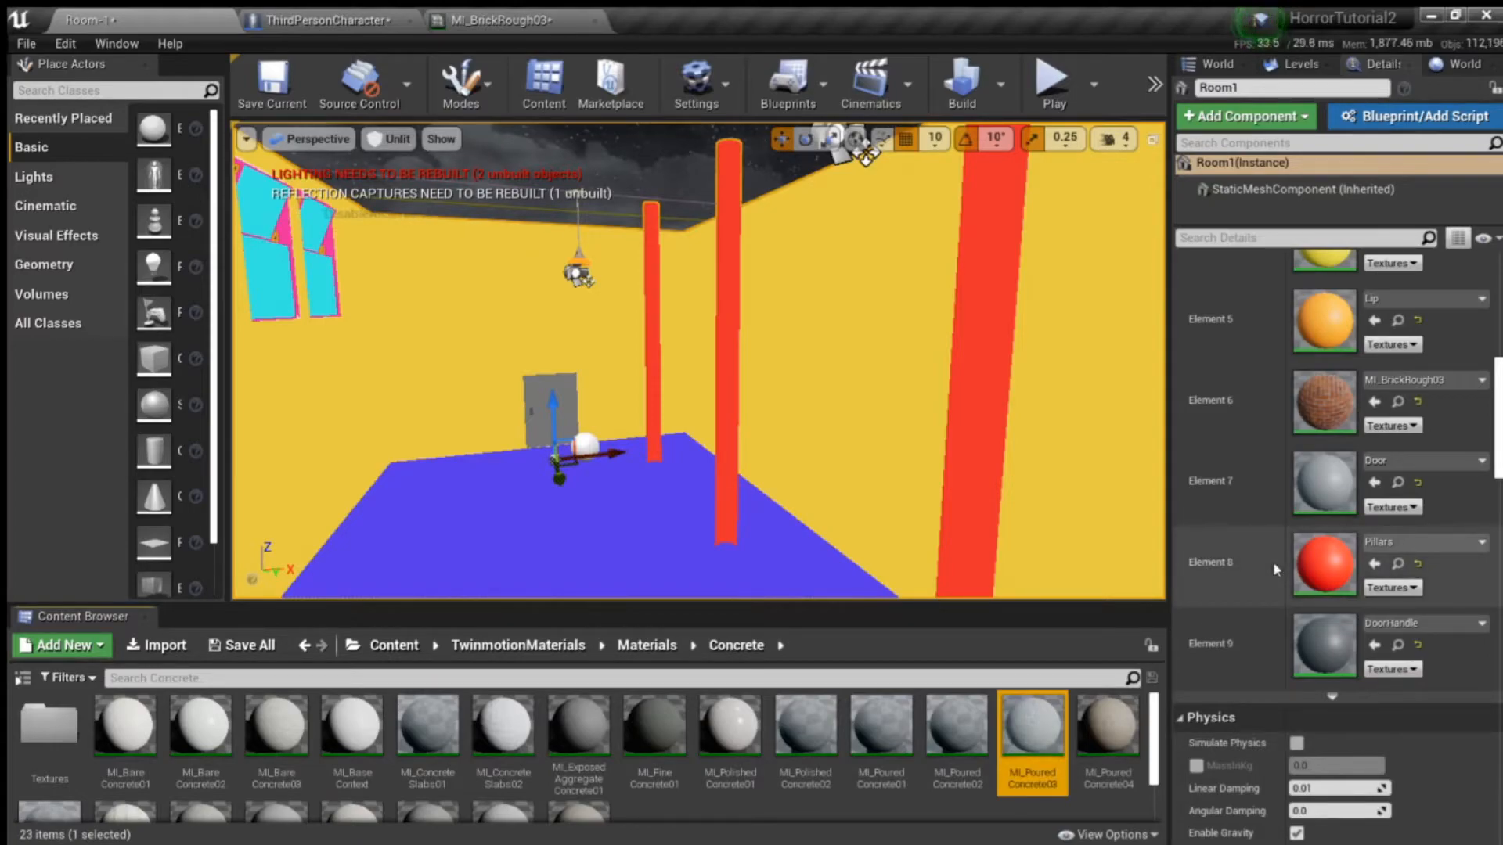
left_click_drag(1039, 736, 1257, 643)
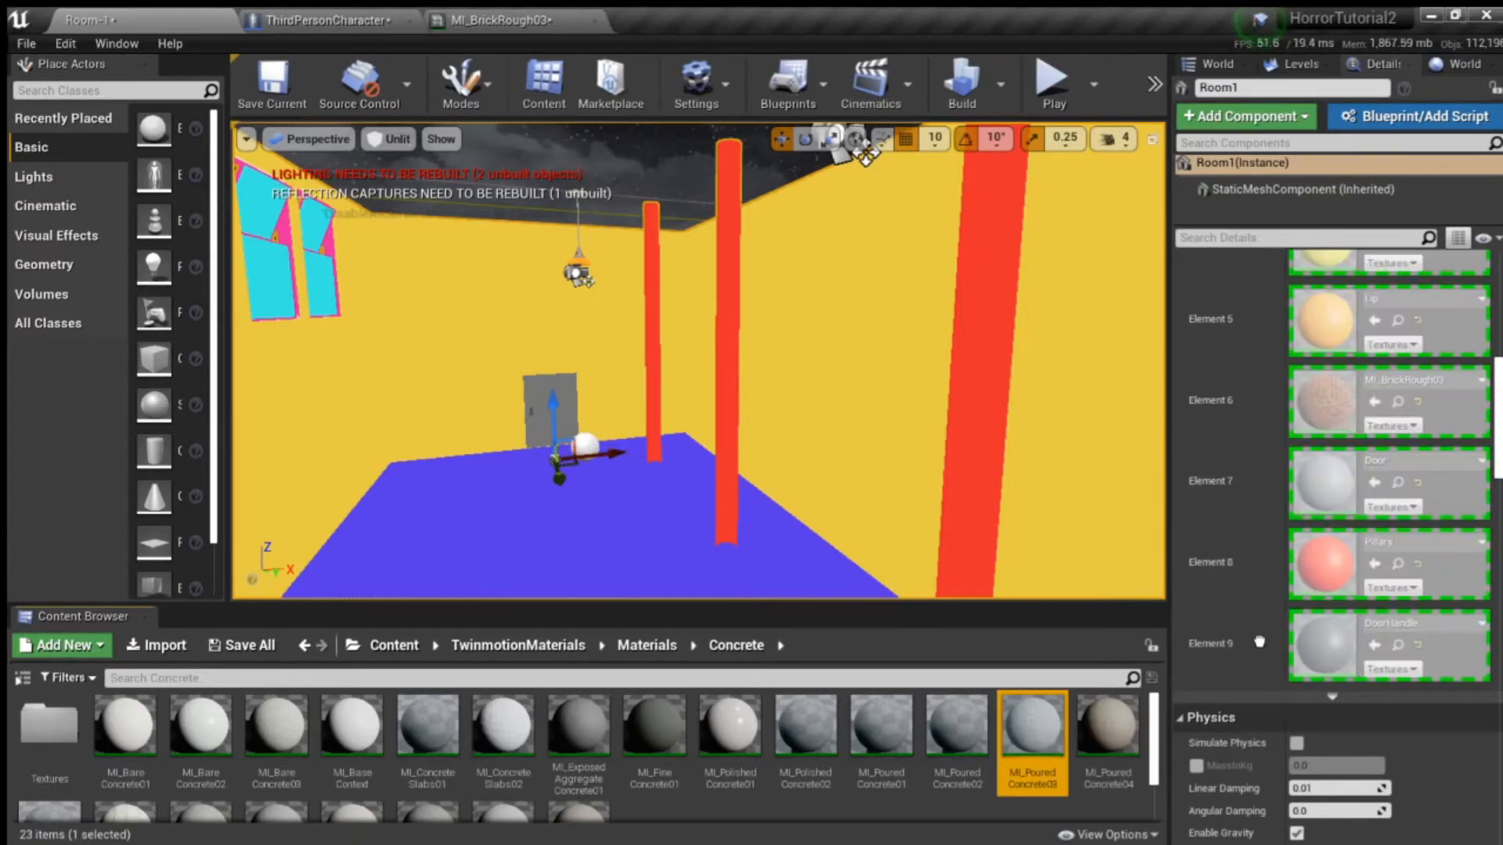
left_click_drag(1235, 567, 1299, 566)
- Examine the concrete material on the pillars from different positions inside the room
right_click_drag(1009, 407, 759, 501)
key("d")
key("a")
key("d")
key("a")
key("d")
key("a")
key("w")
key("s")
key("s")
key("w")
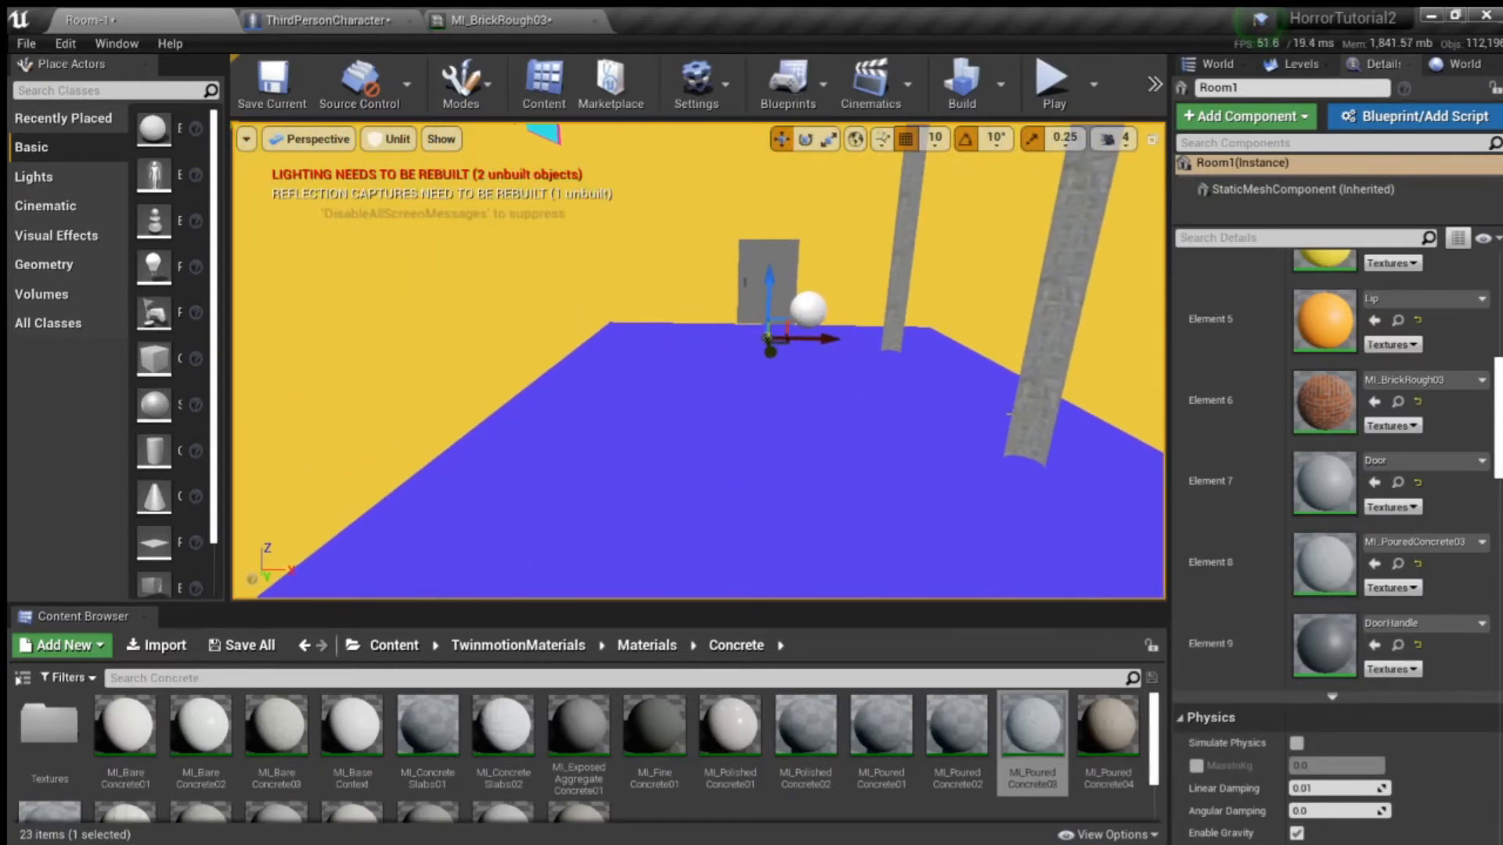
- Open the Metal materials folder and assign MI_AluminiumSwirls01 to Room1's WindowFrame slot, Element 0
scroll(1253, 509, "up", 5)
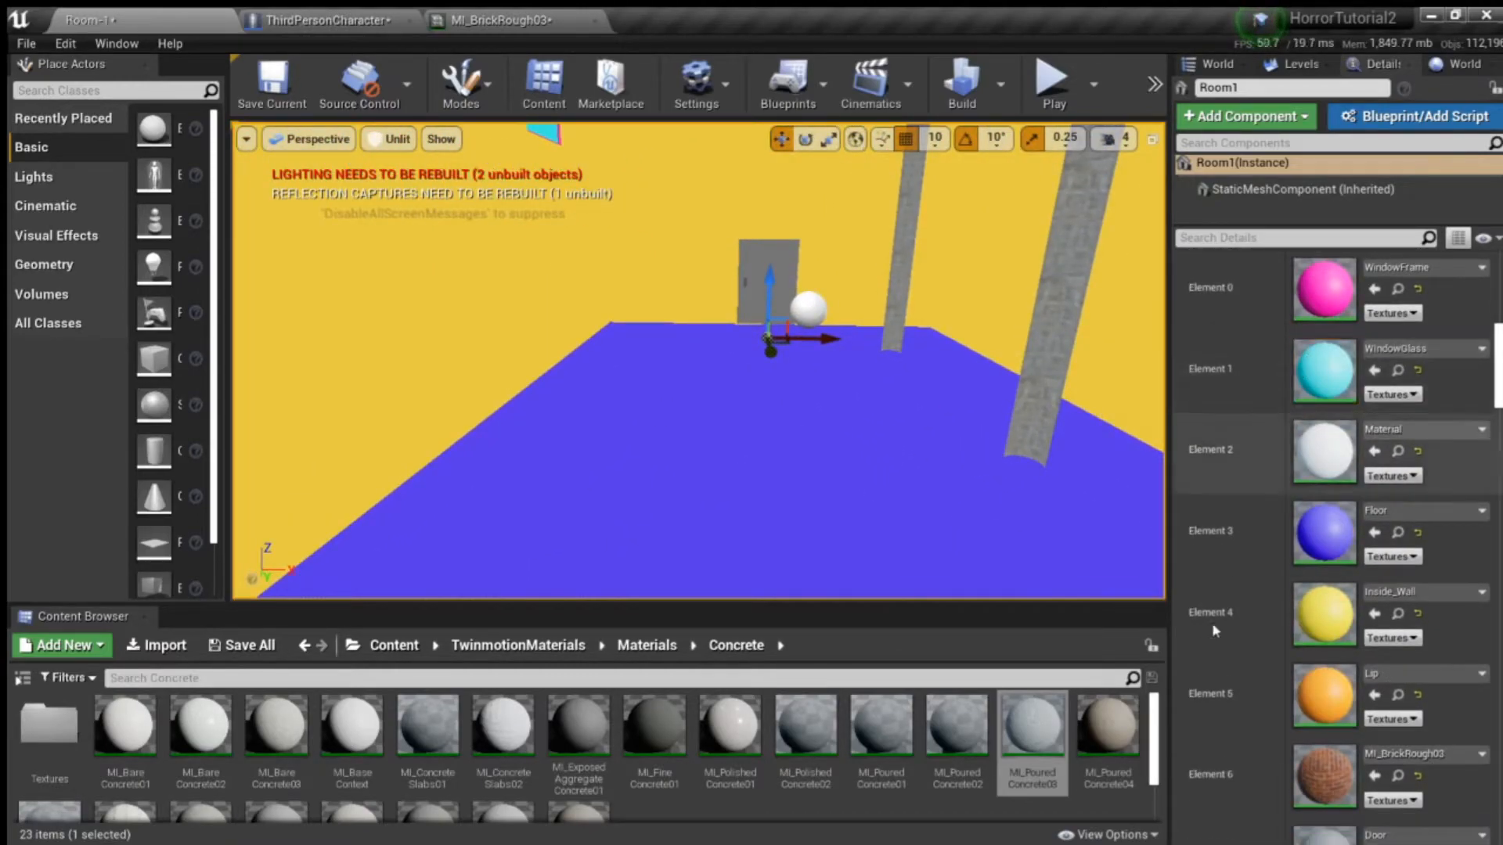
right_click_drag(713, 376, 734, 519)
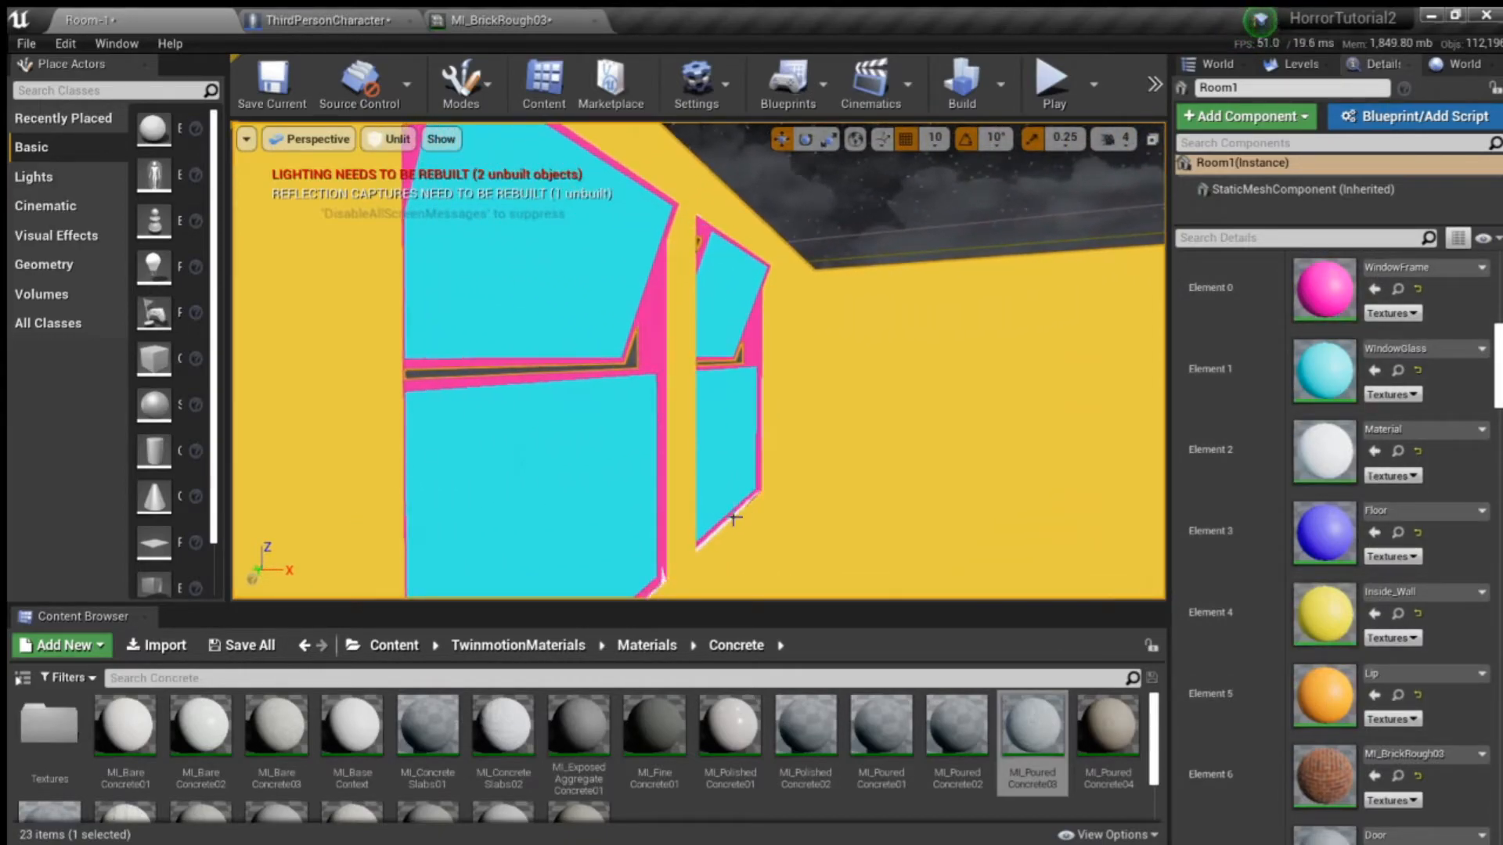
left_click(622, 645)
scroll(662, 781, "down", 2)
scroll(974, 773, "up", 2)
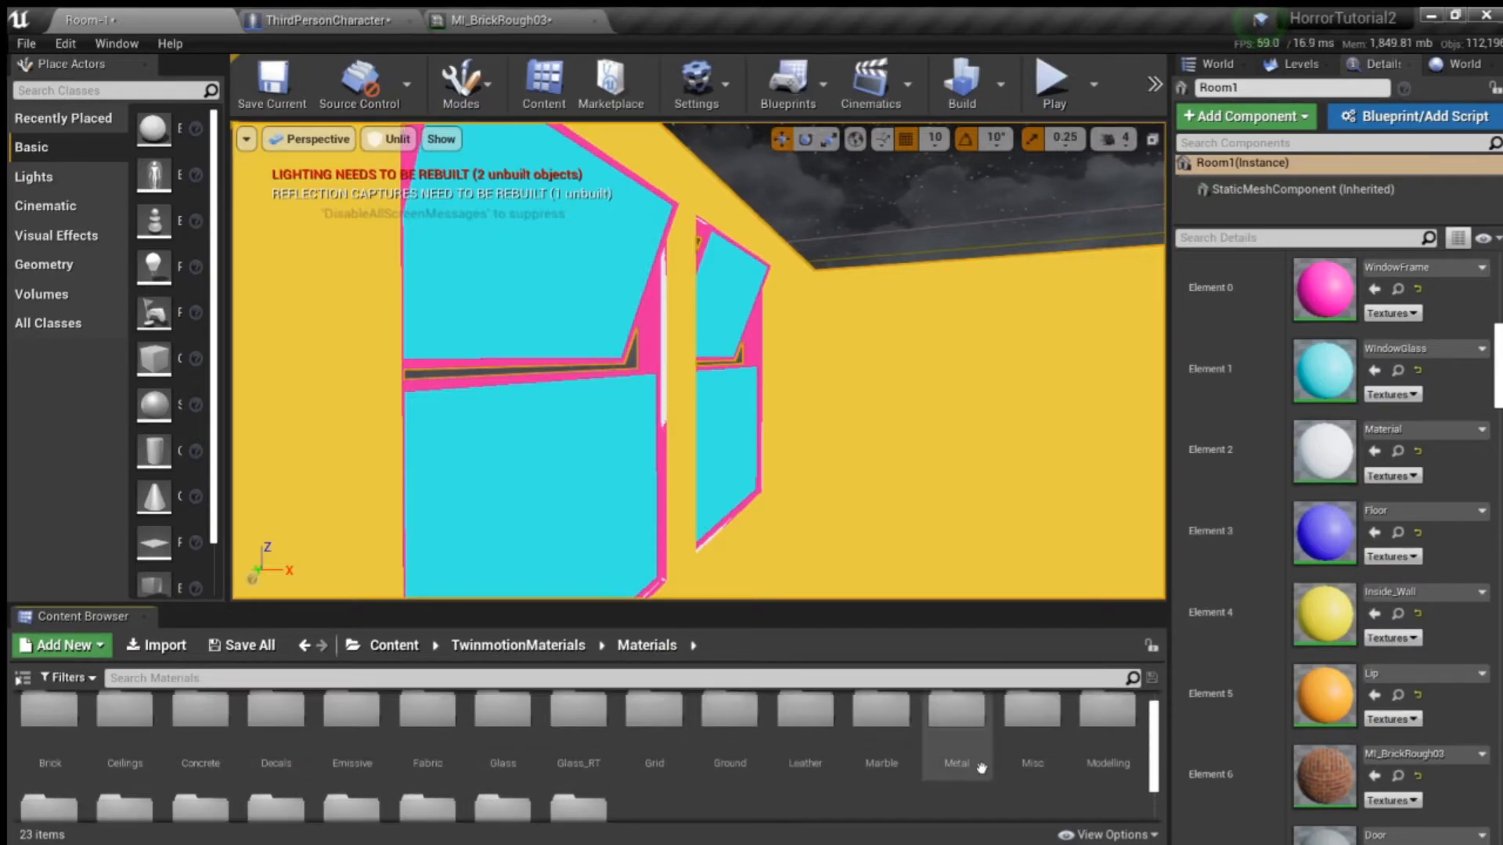
double_click(974, 722)
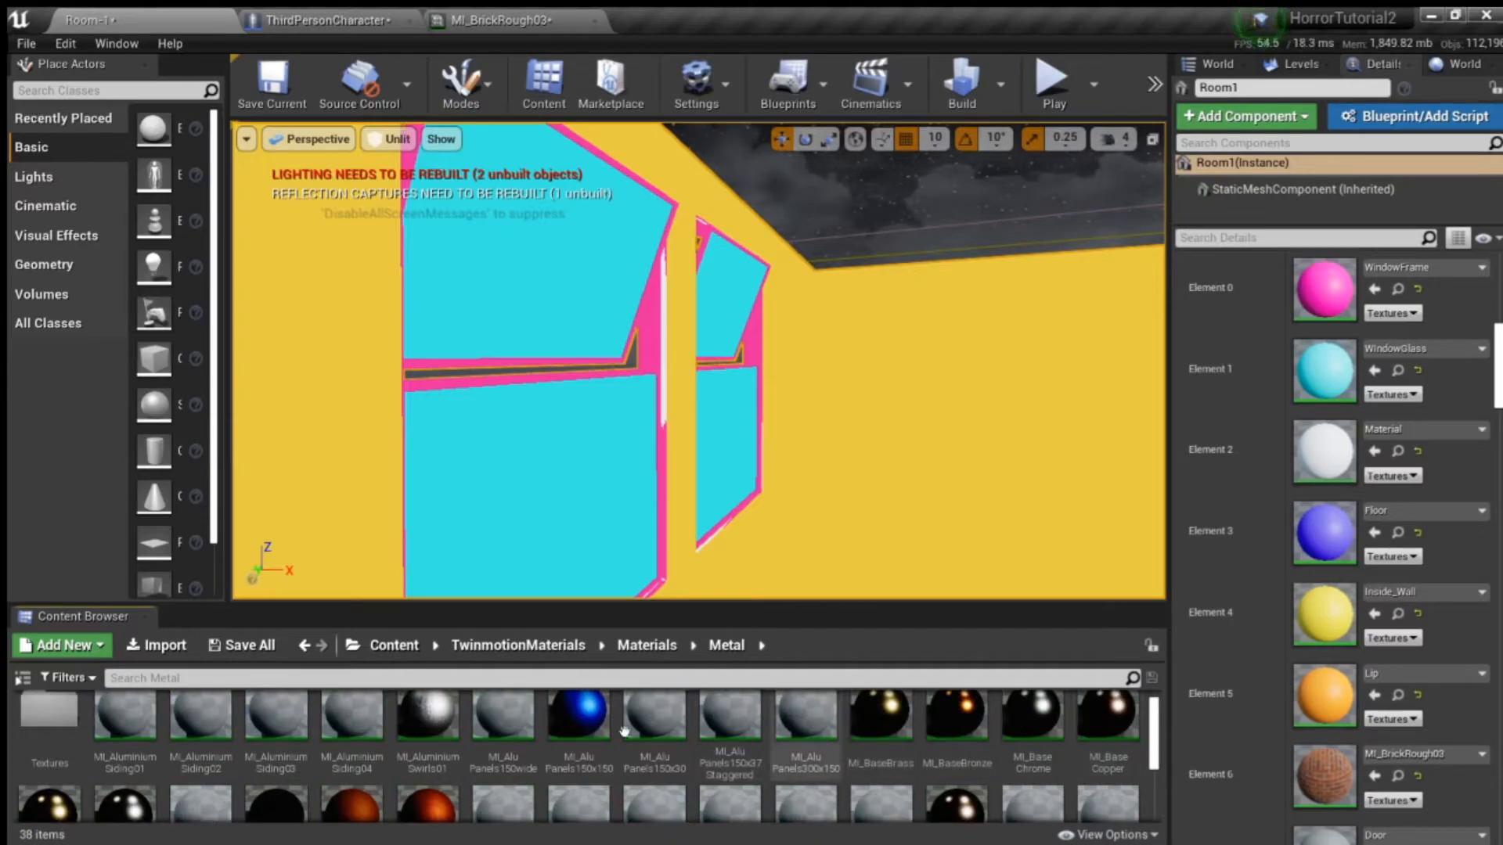
left_click_drag(471, 756, 1303, 298)
- Examine the aluminium material on both window frames from near and far inside the room
key("w")
right_click_drag(854, 410, 666, 427)
key("s")
key("w")
key("d")
key("s")
key("a")
key("d")
key("a")
key("w")
key("s")
key("d")
key("w")
key("s")
key("a")
- Assign MI_BaseChrome from the Metal materials to Room1's window frame slot, Element 0
scroll(301, 728, "down", 1)
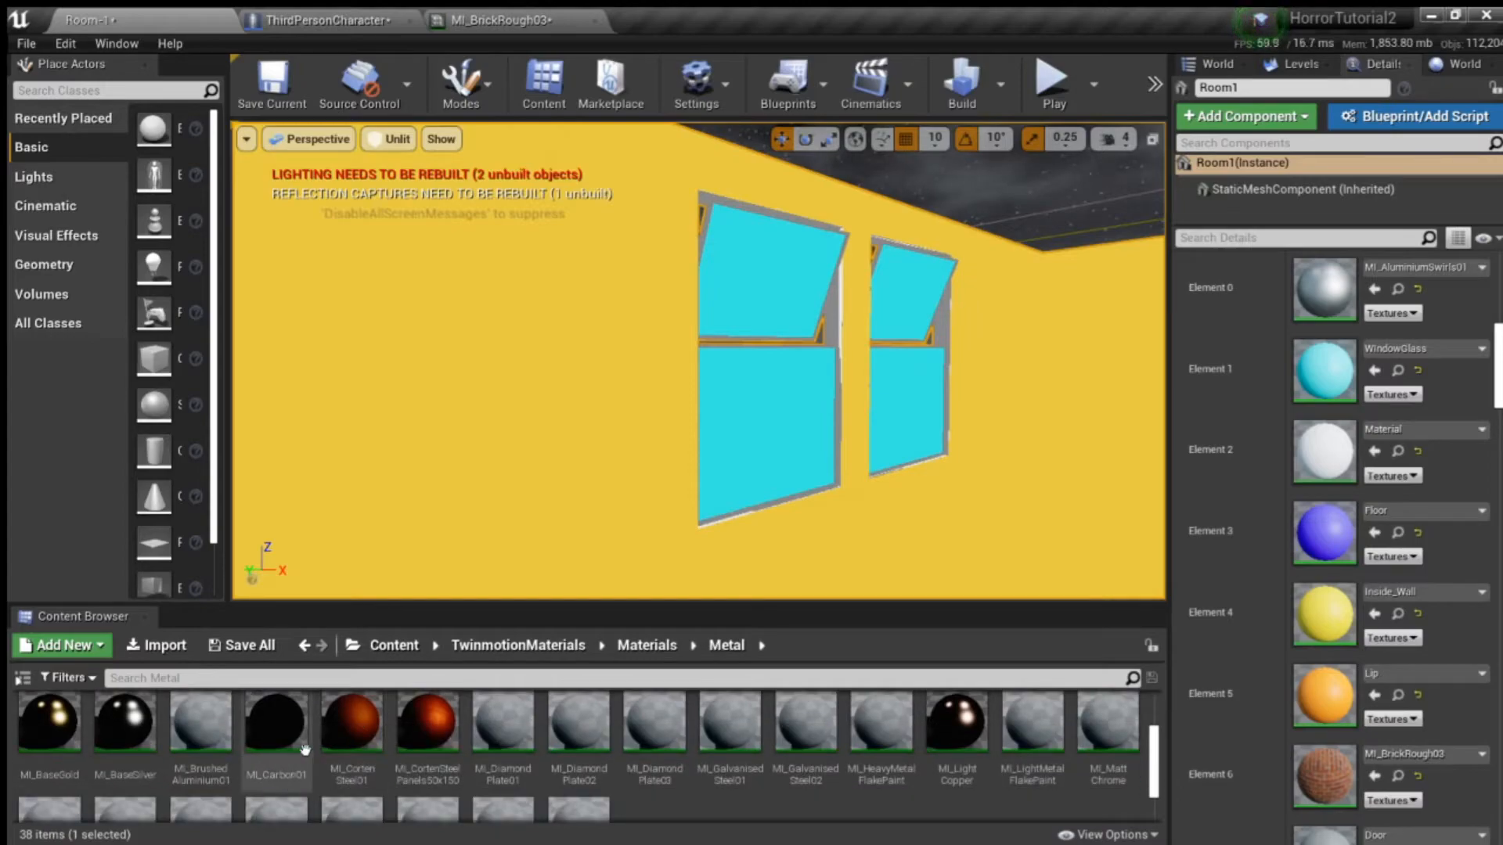
scroll(304, 748, "up", 1)
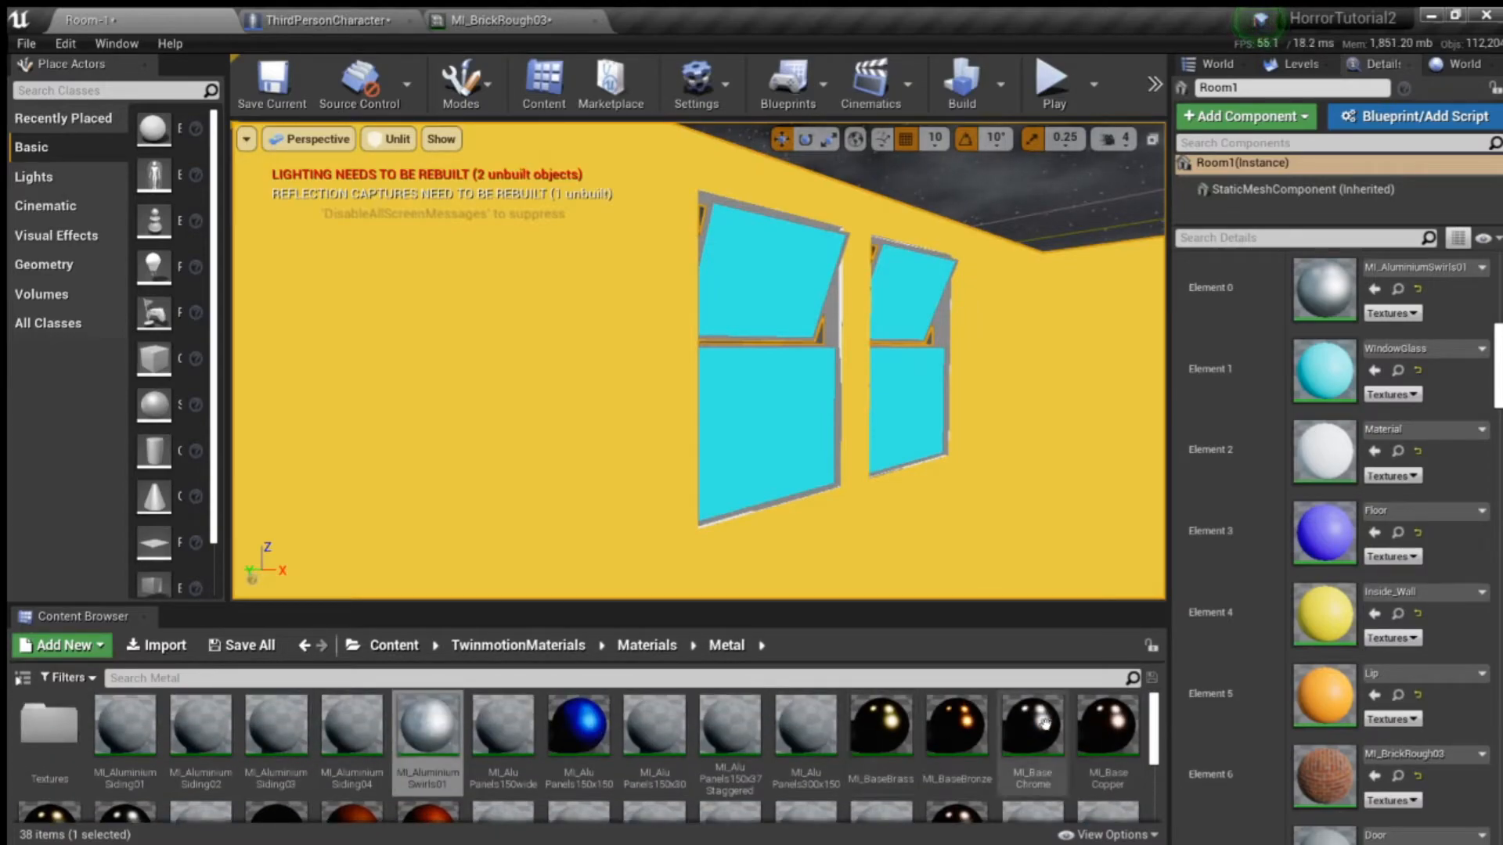
left_click_drag(1056, 745, 1323, 290)
right_click_drag(966, 369, 1010, 360)
key("w")
key("s")
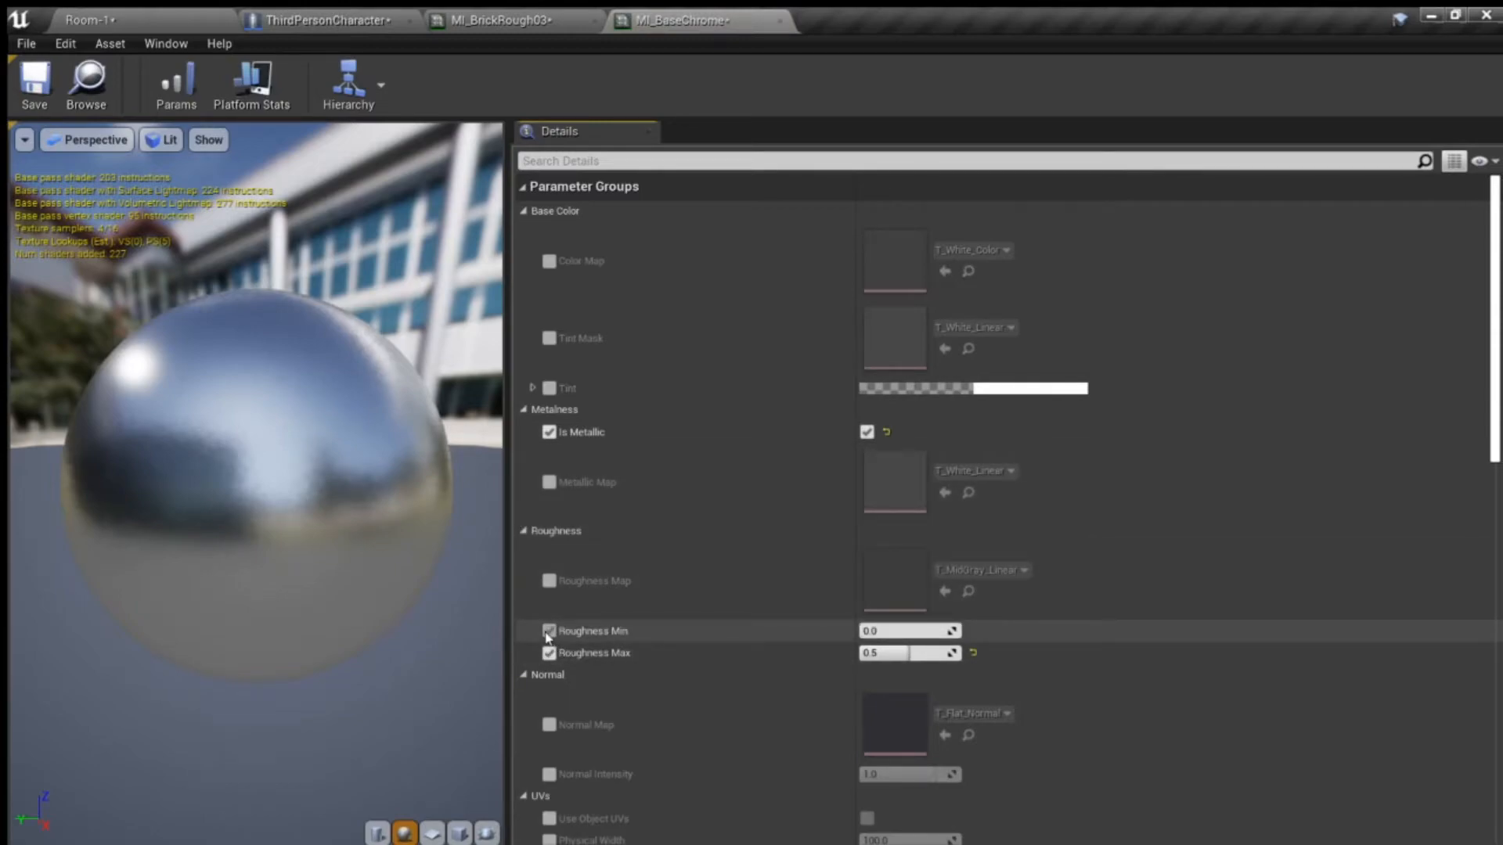
- Examine the parameters of MI_BaseChrome, return to the Room-1 level and inspect the window frames
scroll(694, 486, "down", 1)
scroll(705, 478, "down", 10)
scroll(678, 504, "down", 4)
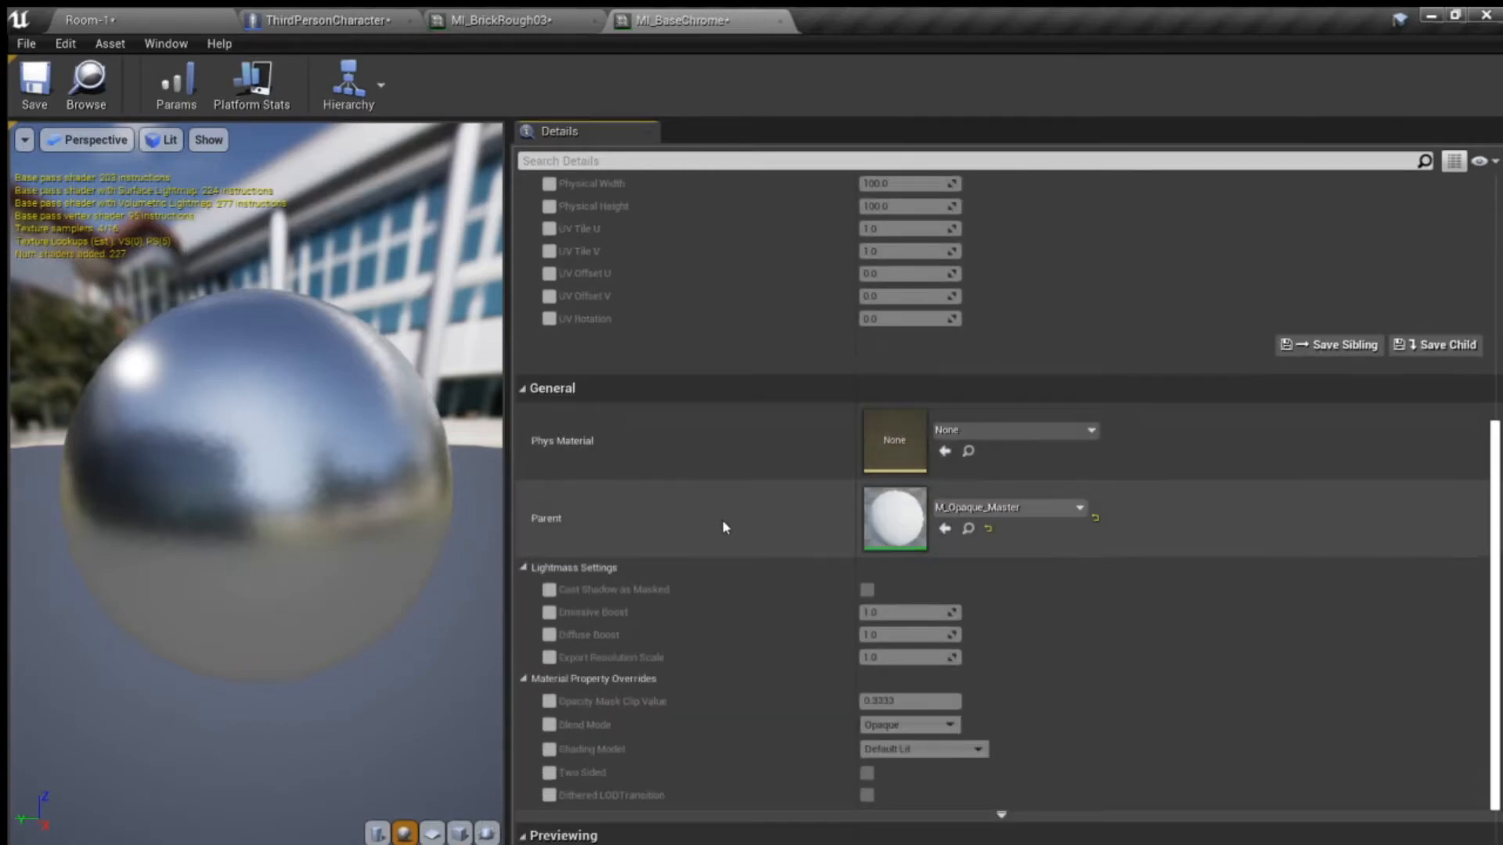
scroll(722, 529, "down", 3)
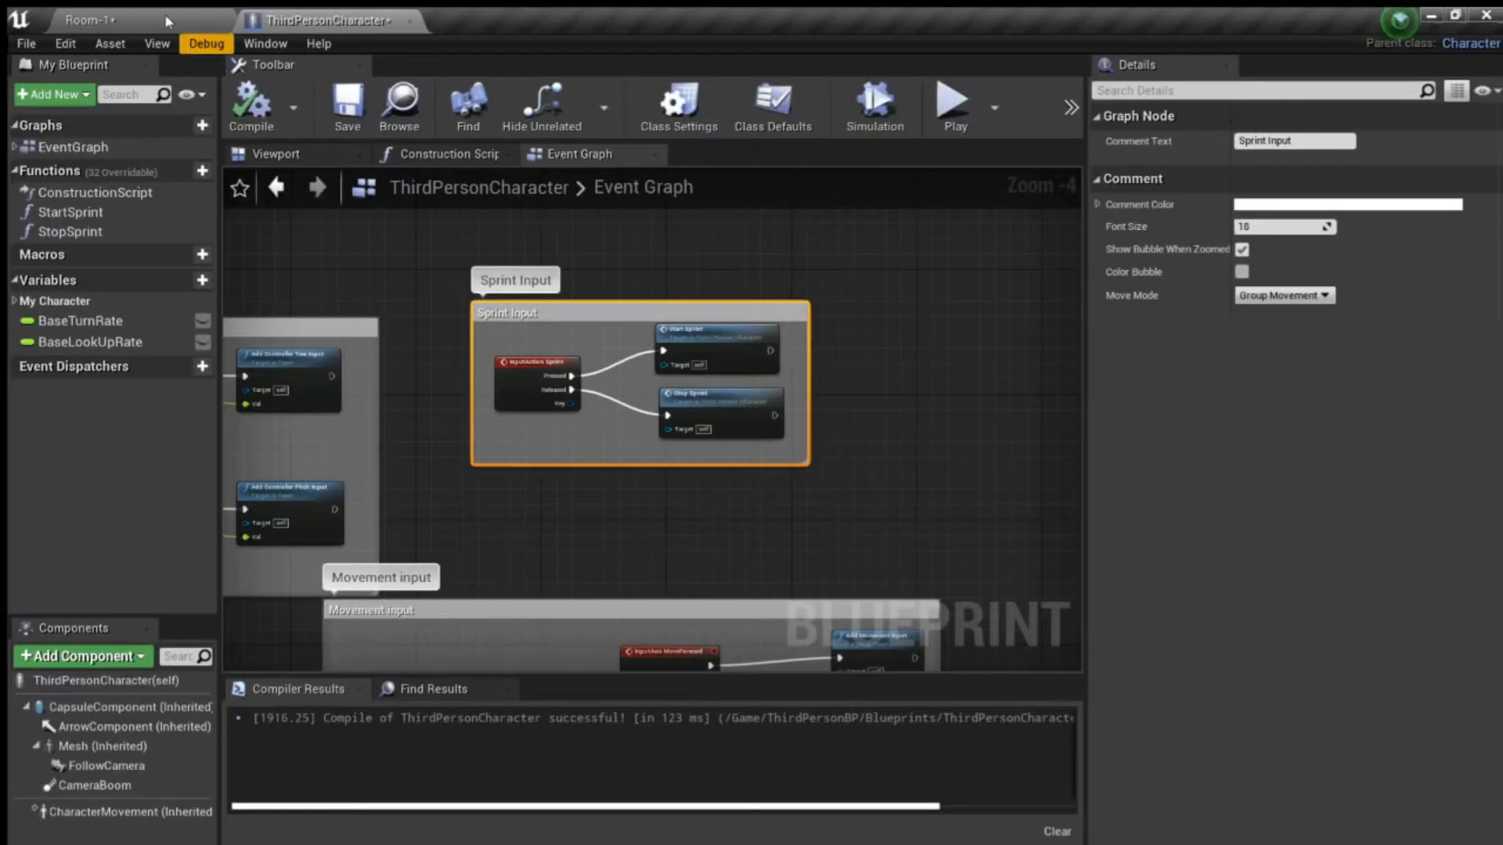
left_click(159, 21)
key("s")
right_click_drag(730, 402, 838, 385)
key("w")
key("s")
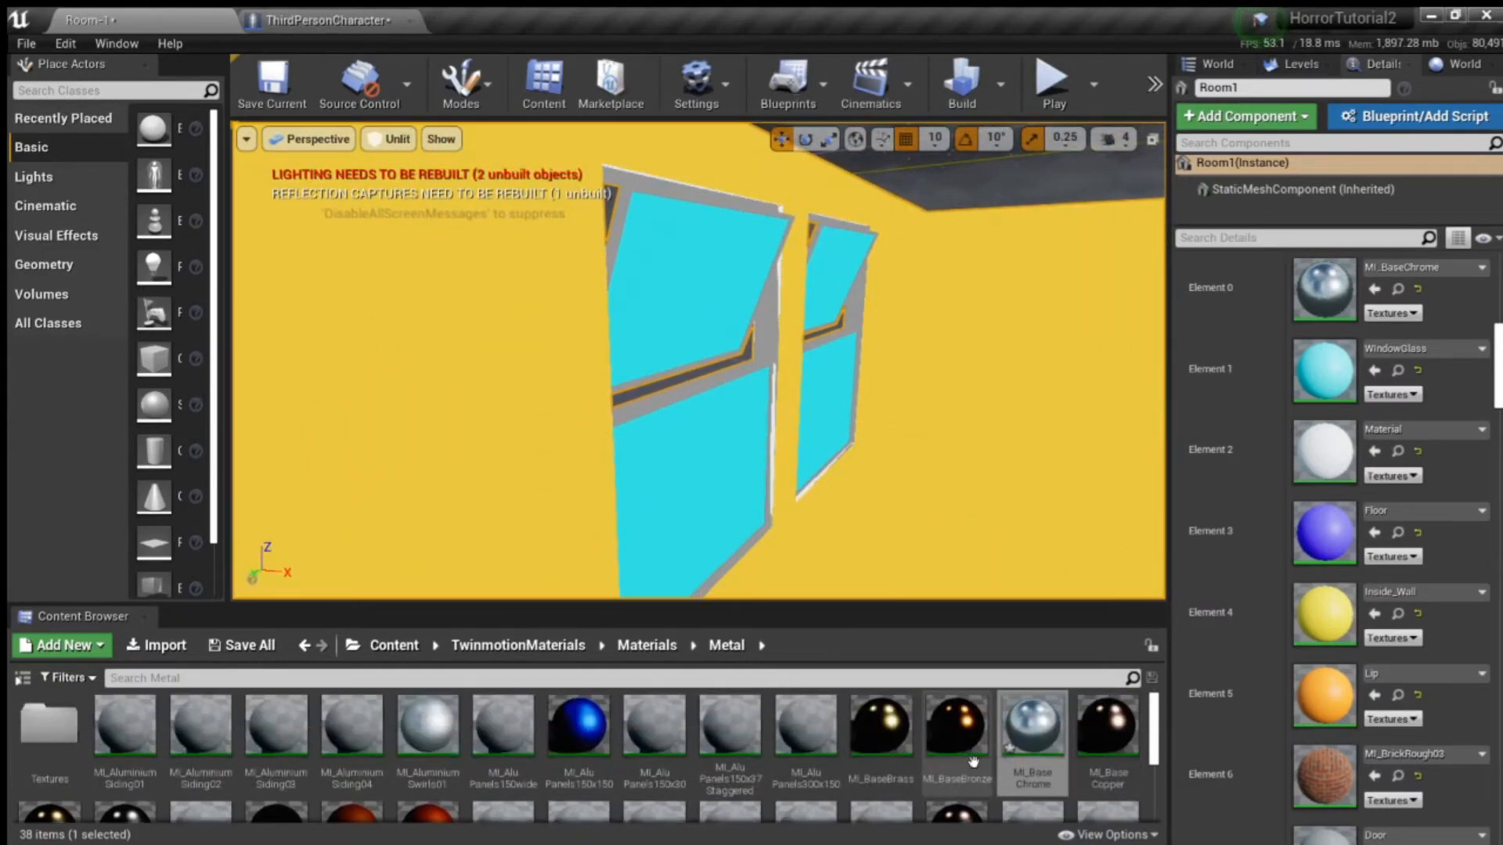
- Assign MI_BaseBrass to Room1's window frame slot, Element 0, and check the frames from near and far
left_click_drag(1088, 636, 1323, 289)
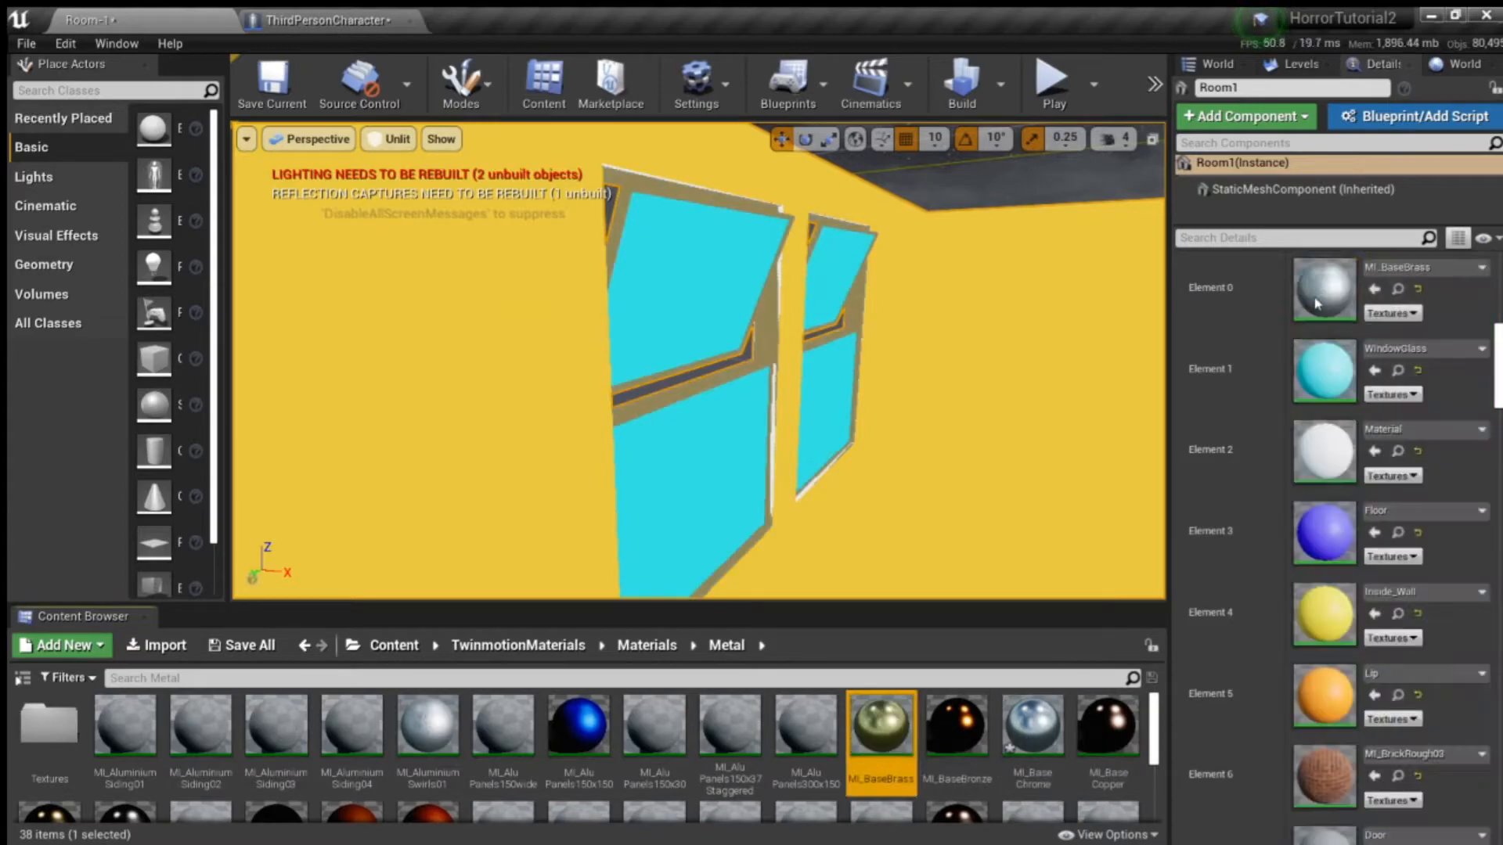
key("w")
right_click_drag(782, 352, 548, 368)
key("s")
right_click_drag(699, 360, 767, 329)
key("w")
key("s")
mouse_move(1000, 372)
right_mouse_down()
mouse_move(979, 379)
mouse_move(1000, 371)
right_mouse_up()
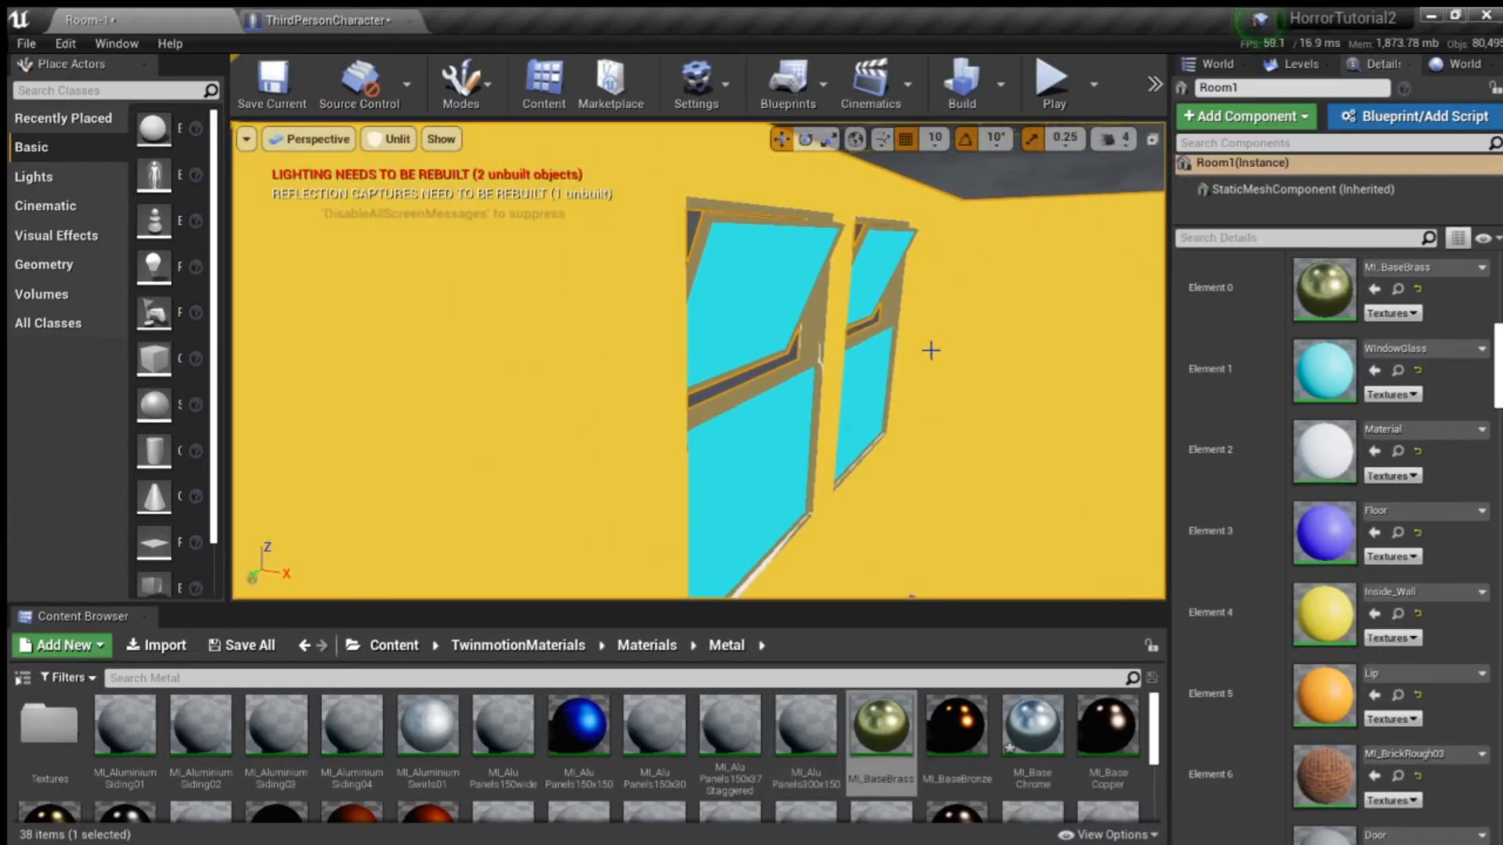
scroll(960, 544, "down", 3)
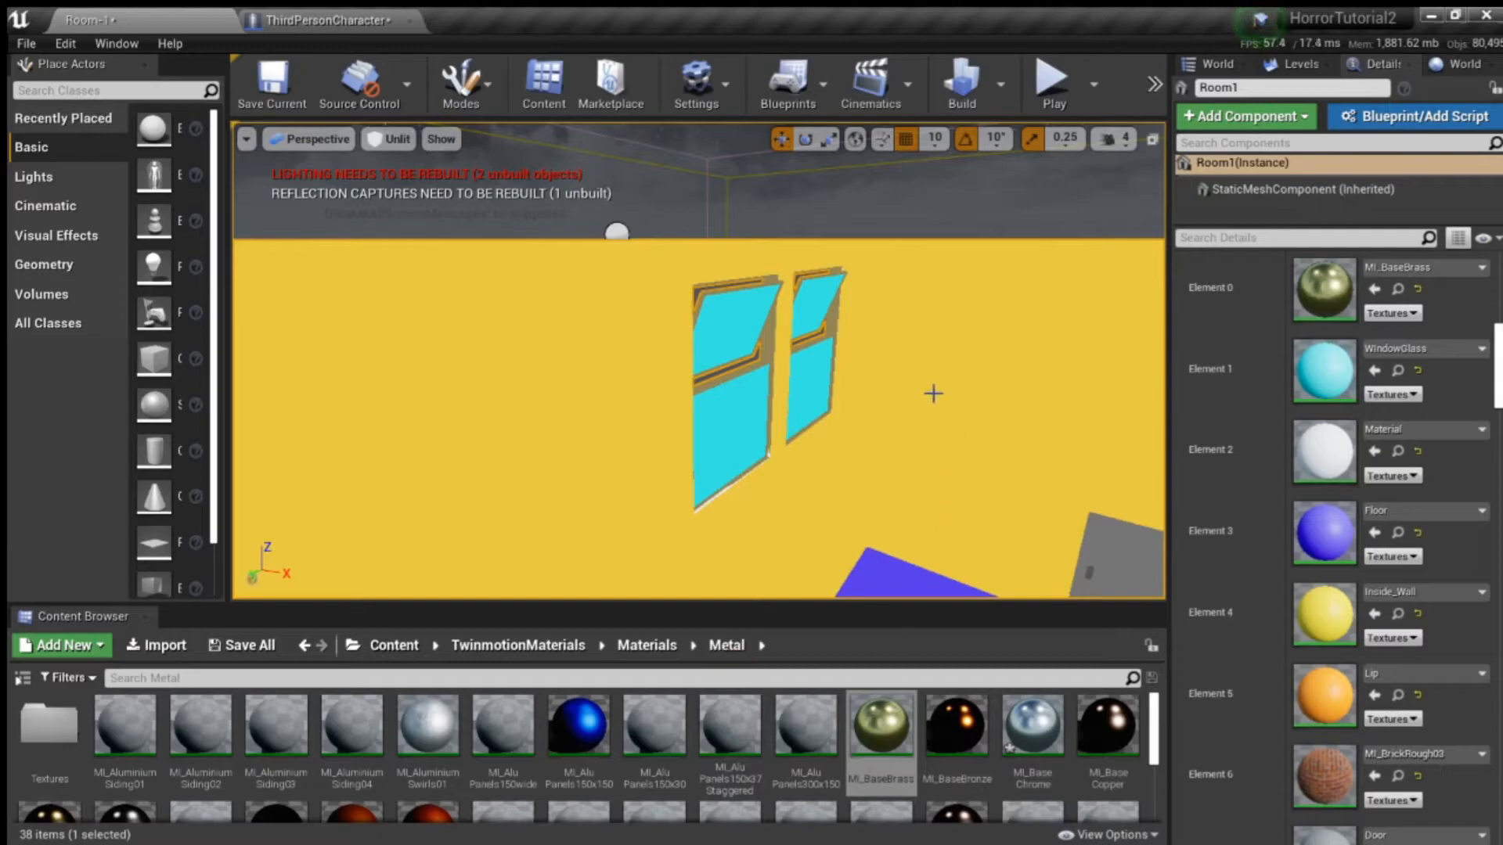
scroll(933, 394, "up", 4)
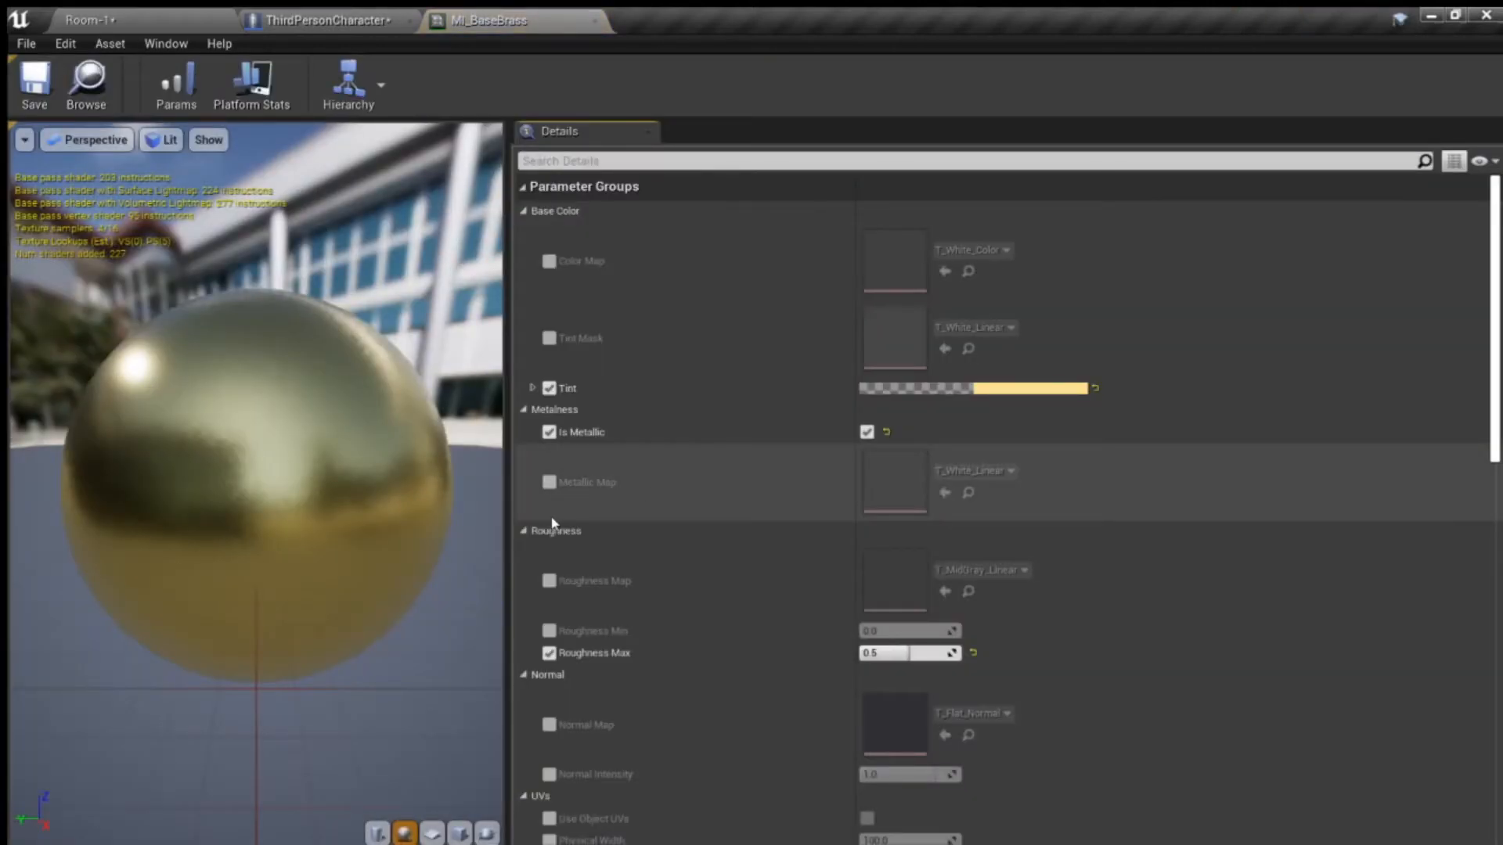
- In the MI_BaseBrass material instance, enable the Metallic Map, Roughness Map, Roughness Min, Tint Mask and Color Map parameters
left_click(549, 482)
left_click(549, 631)
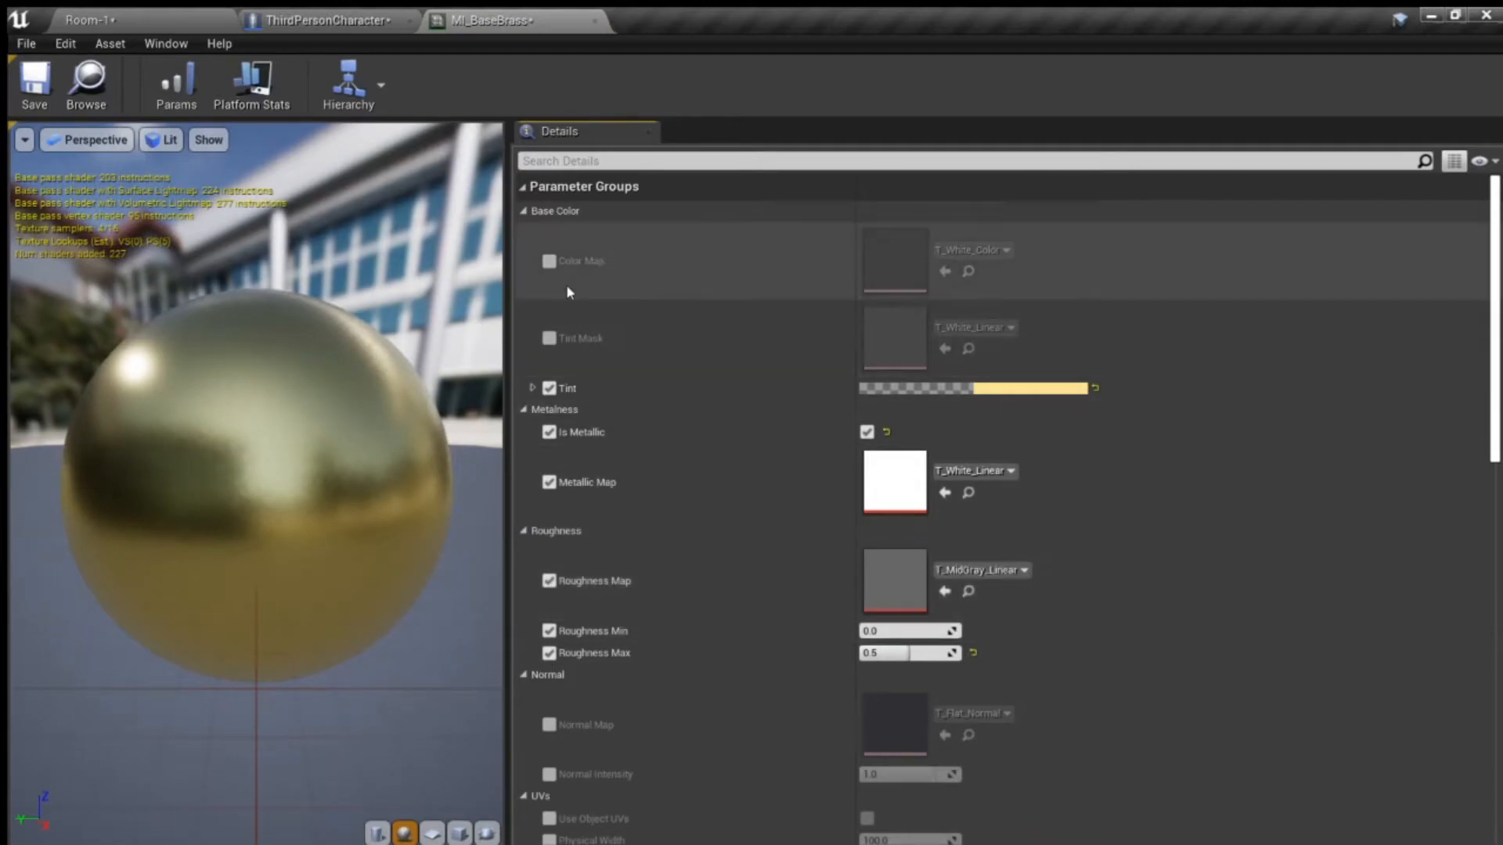
left_click(549, 339)
left_click(549, 262)
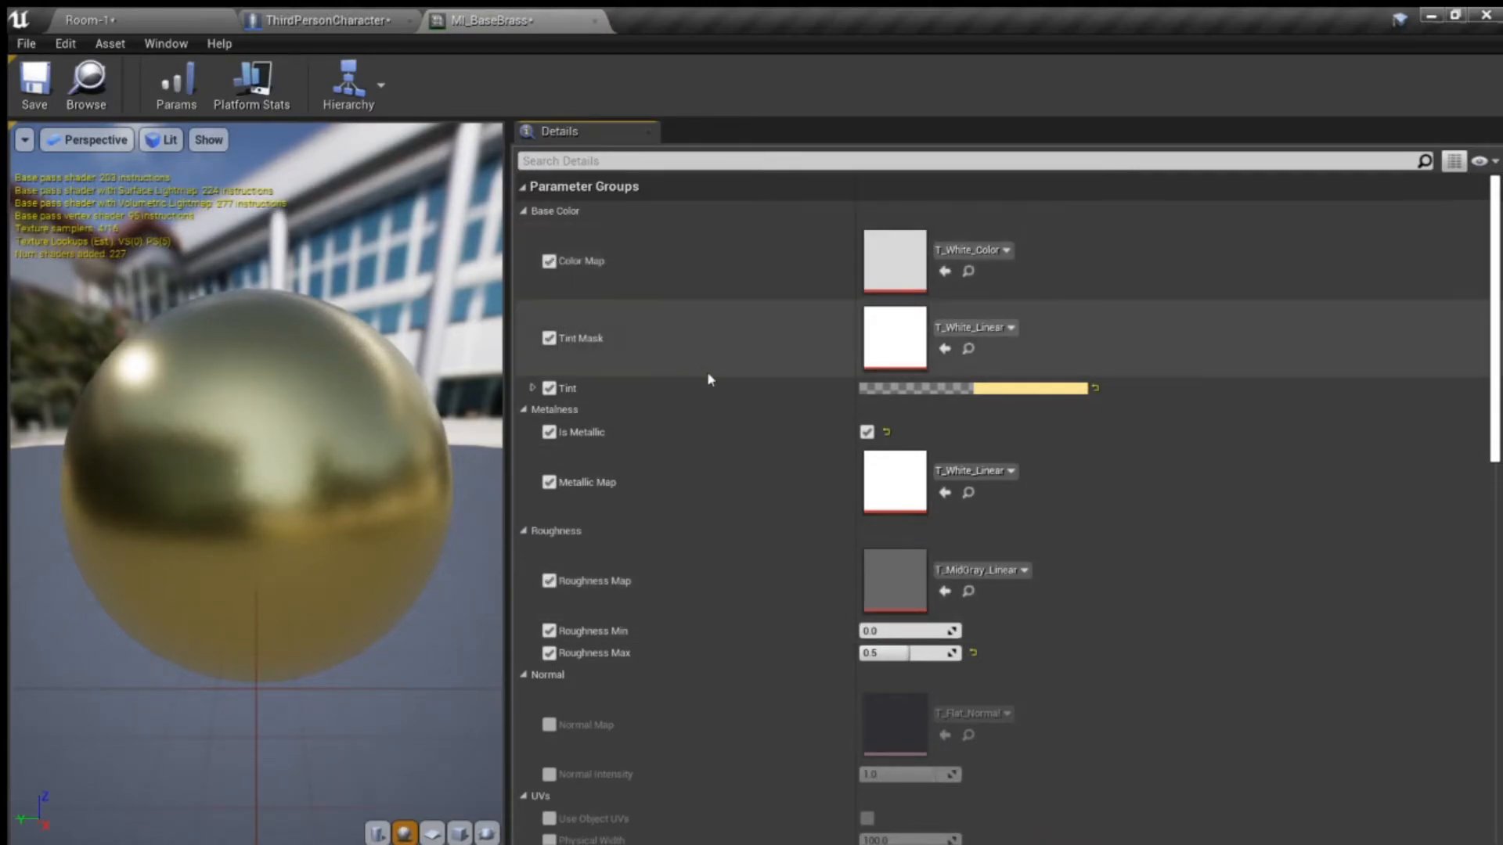
- Enable MI_BaseBrass's Normal Map and Normal Intensity, set the intensity to 0.72, save, and return to the Room-1 level
scroll(728, 406, "down", 4)
left_click(549, 537)
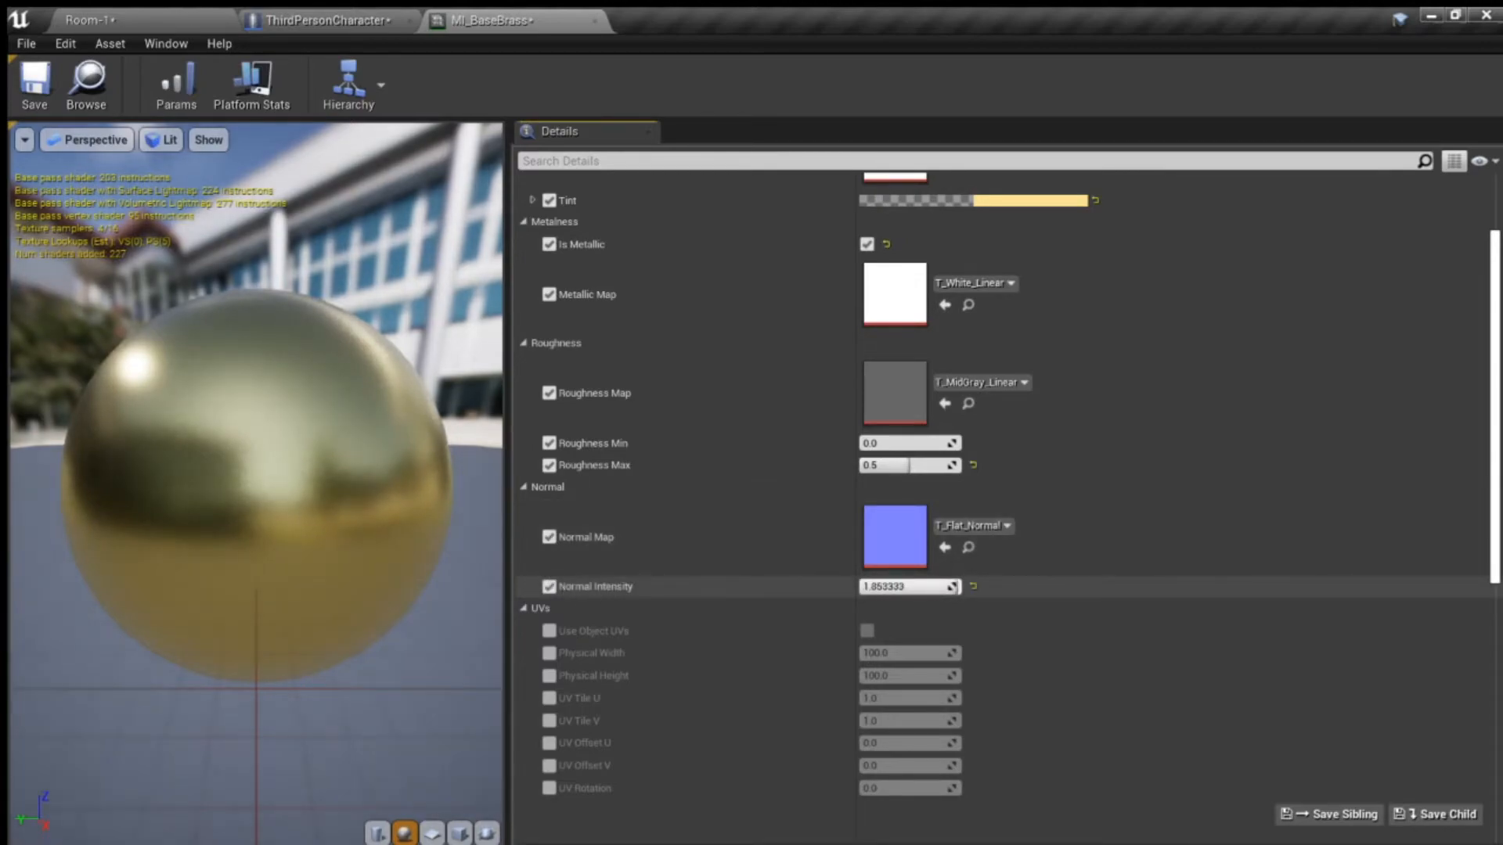
left_click_drag(945, 587, 928, 587)
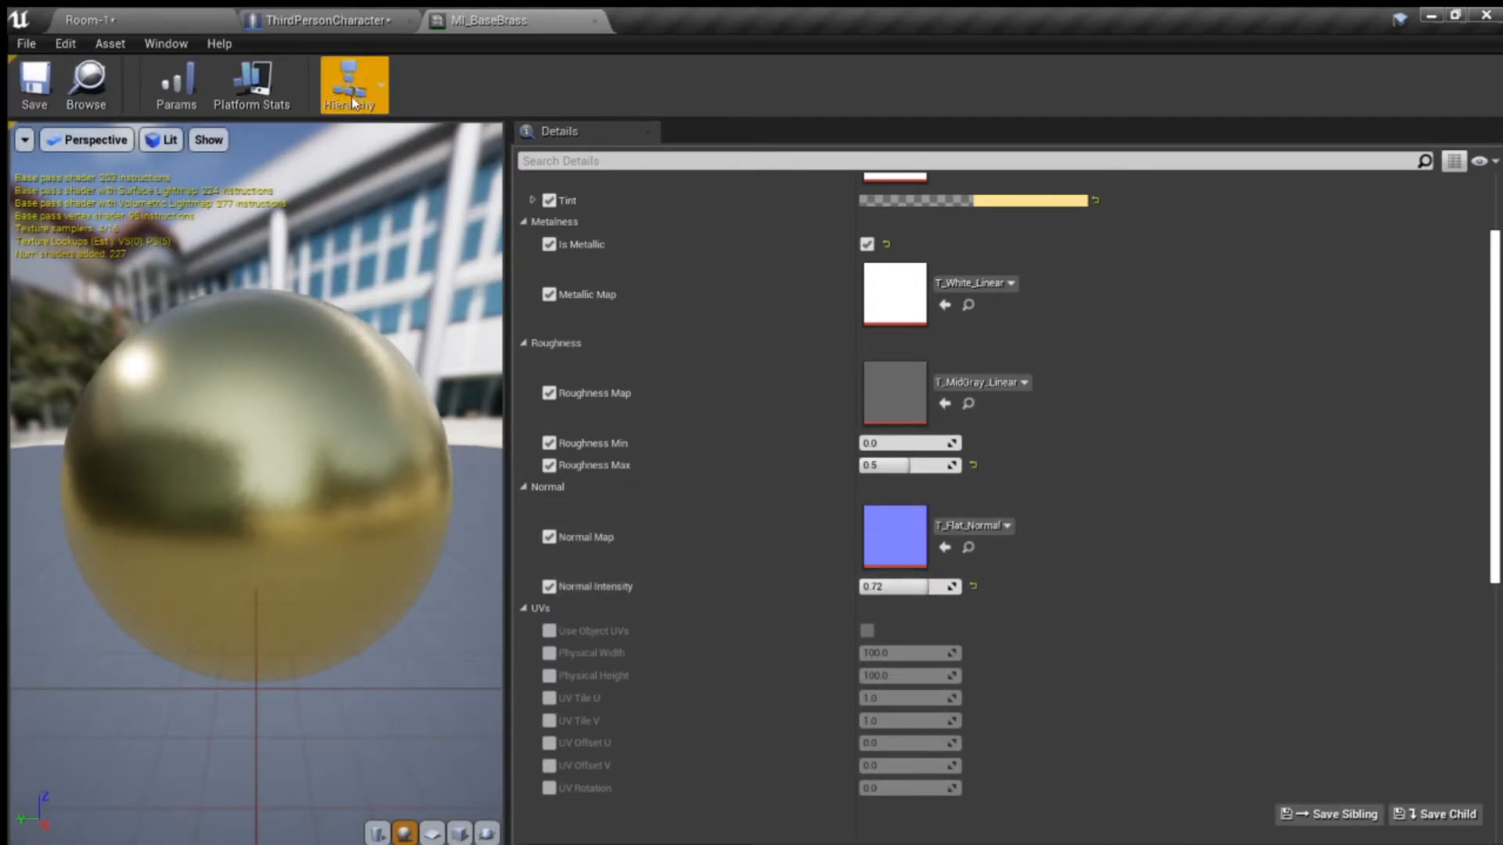
left_click(163, 15)
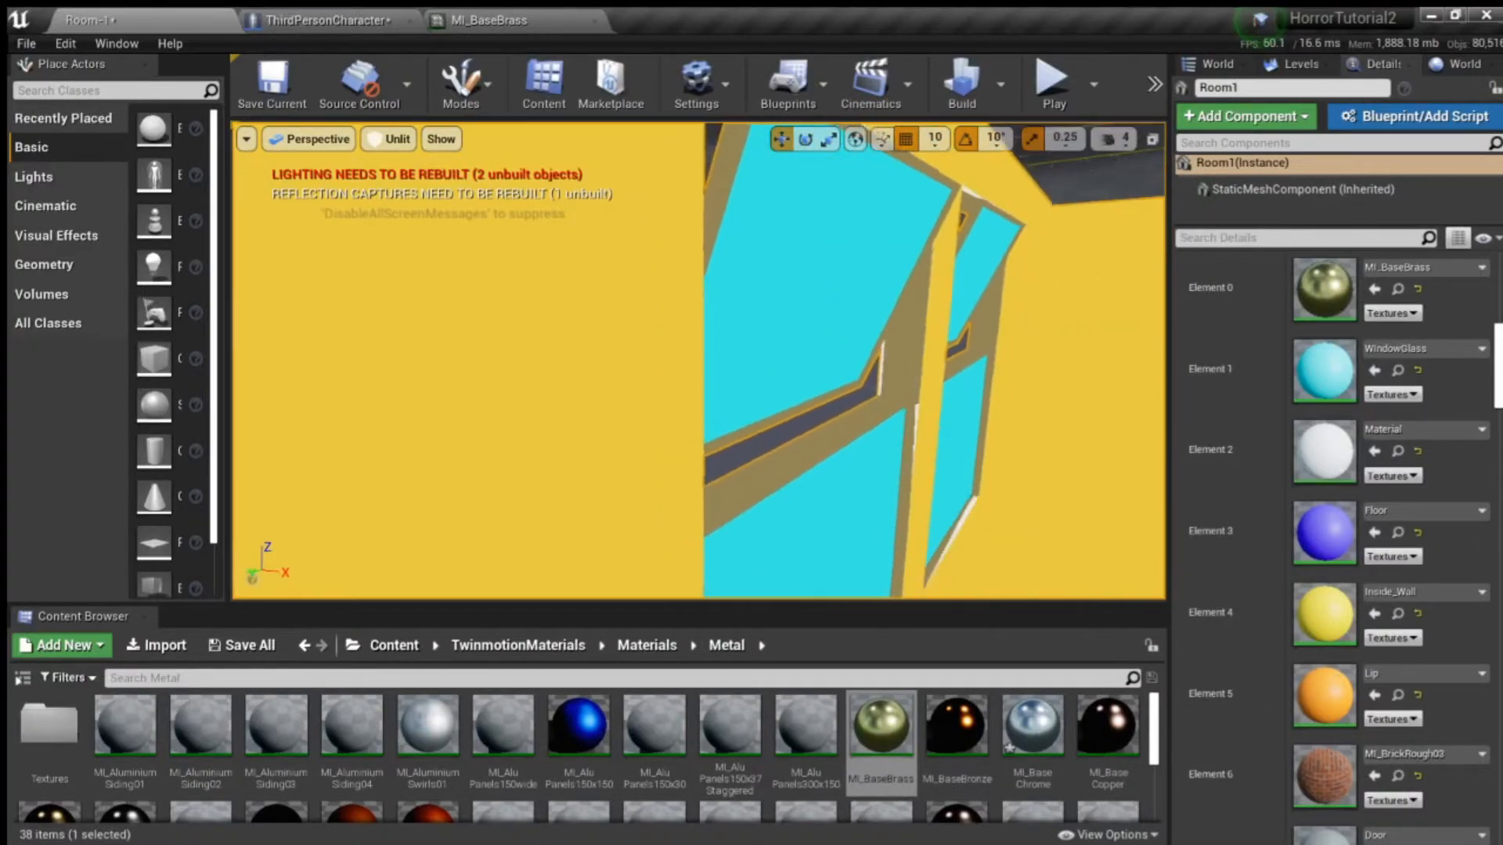
right_click_drag(895, 344, 939, 328)
right_click_drag(830, 337, 836, 368)
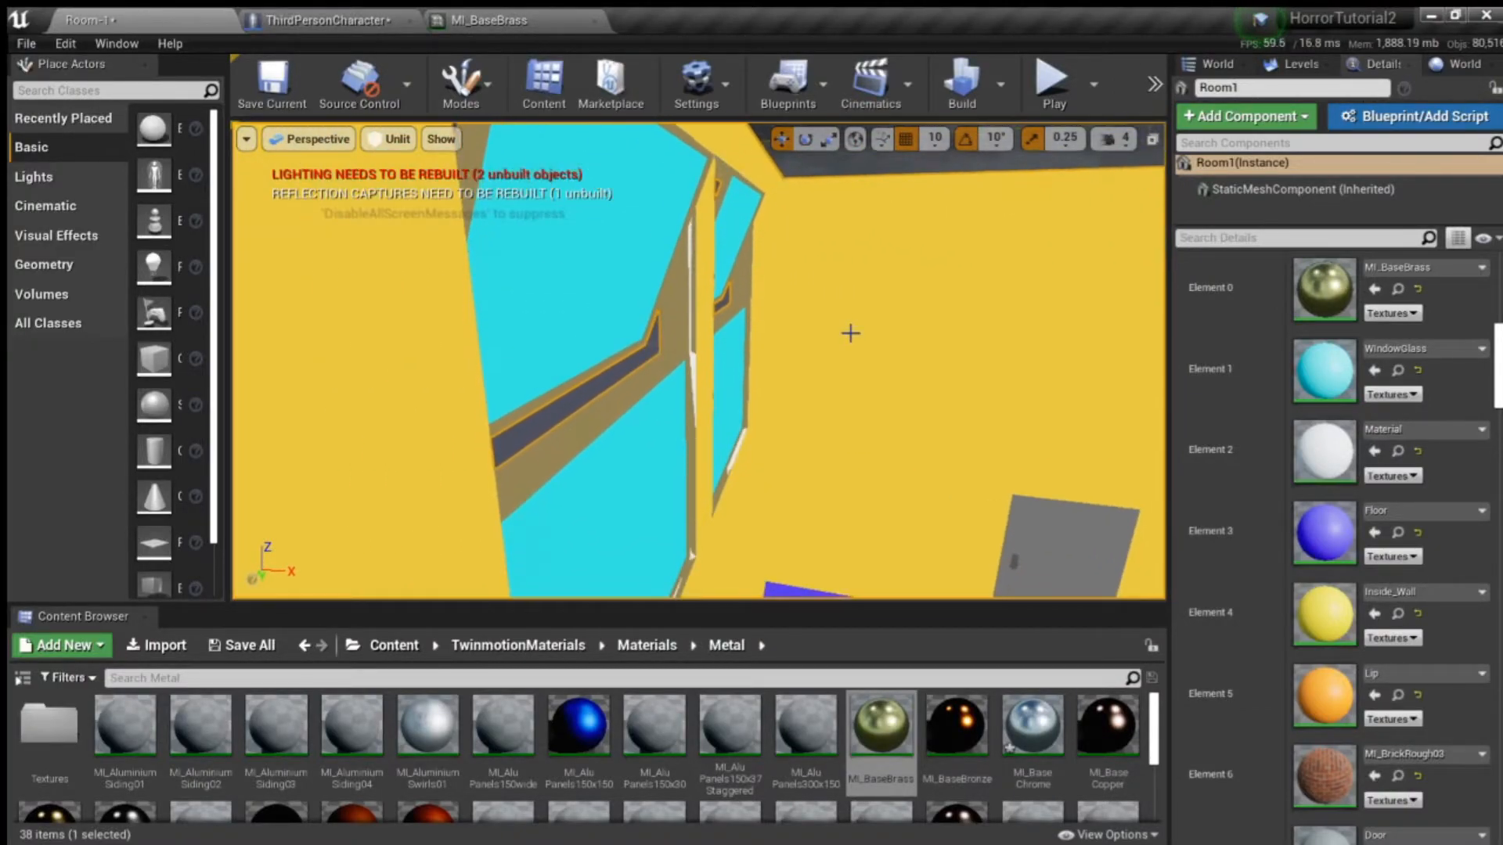
- Open the Glass materials folder and assign MI_Glass_Frosted to Room1's WindowGlass slot, Element 1
left_click(648, 646)
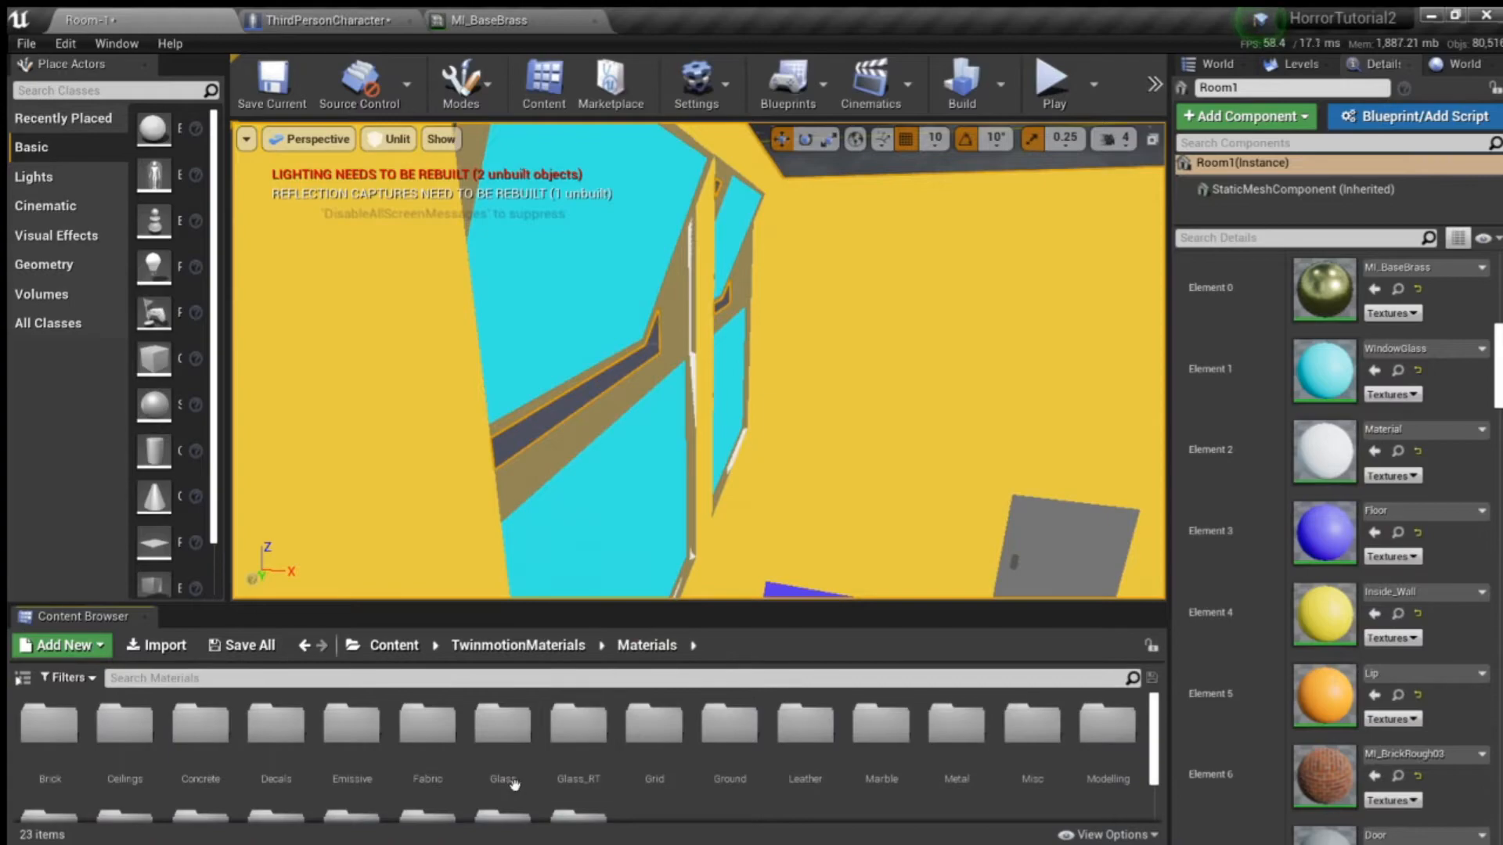
double_click(503, 744)
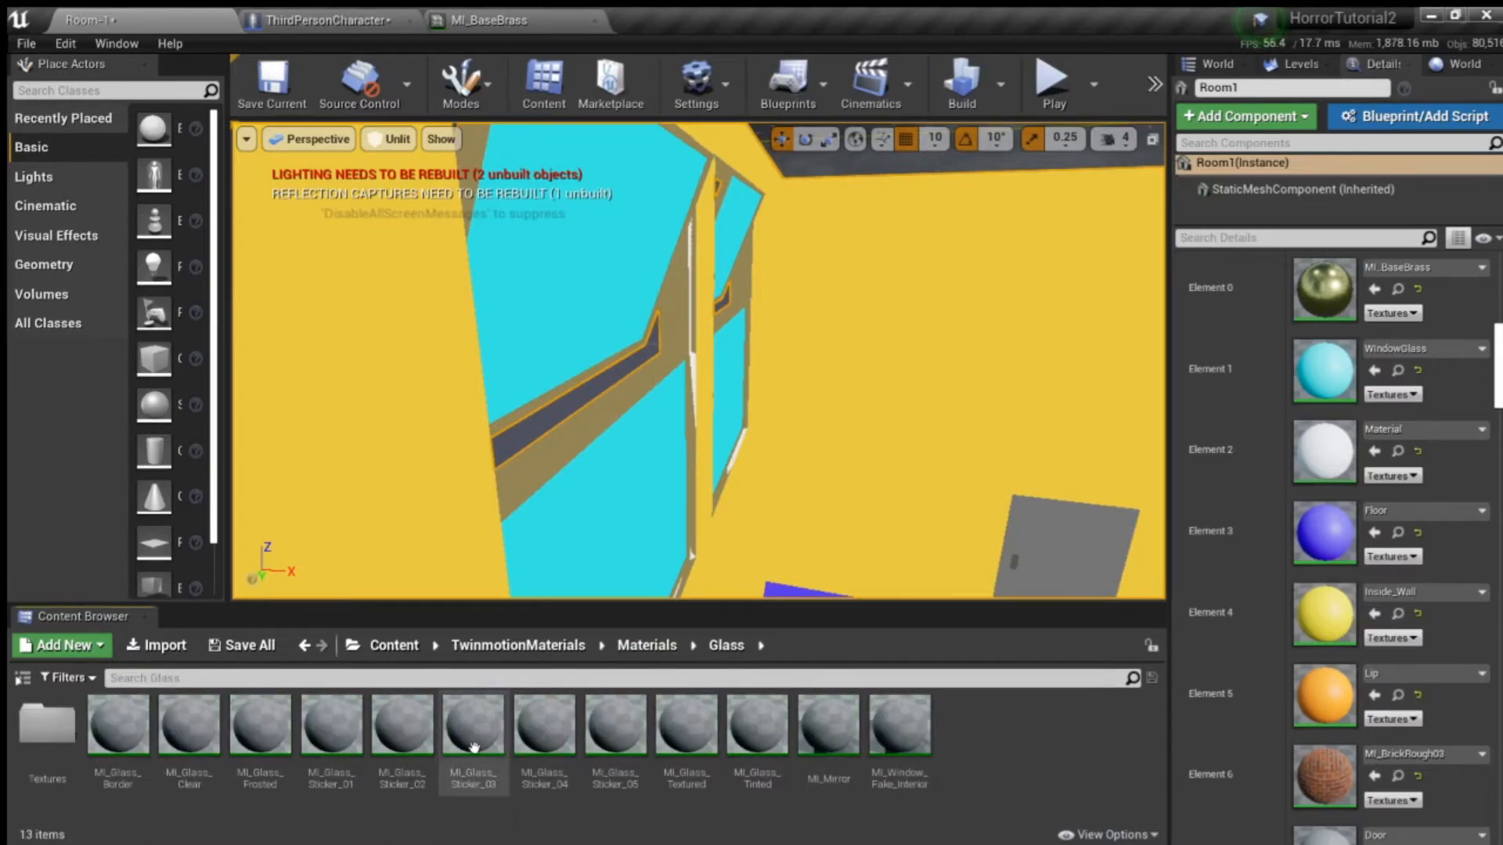
double_click(47, 734)
left_click(721, 645)
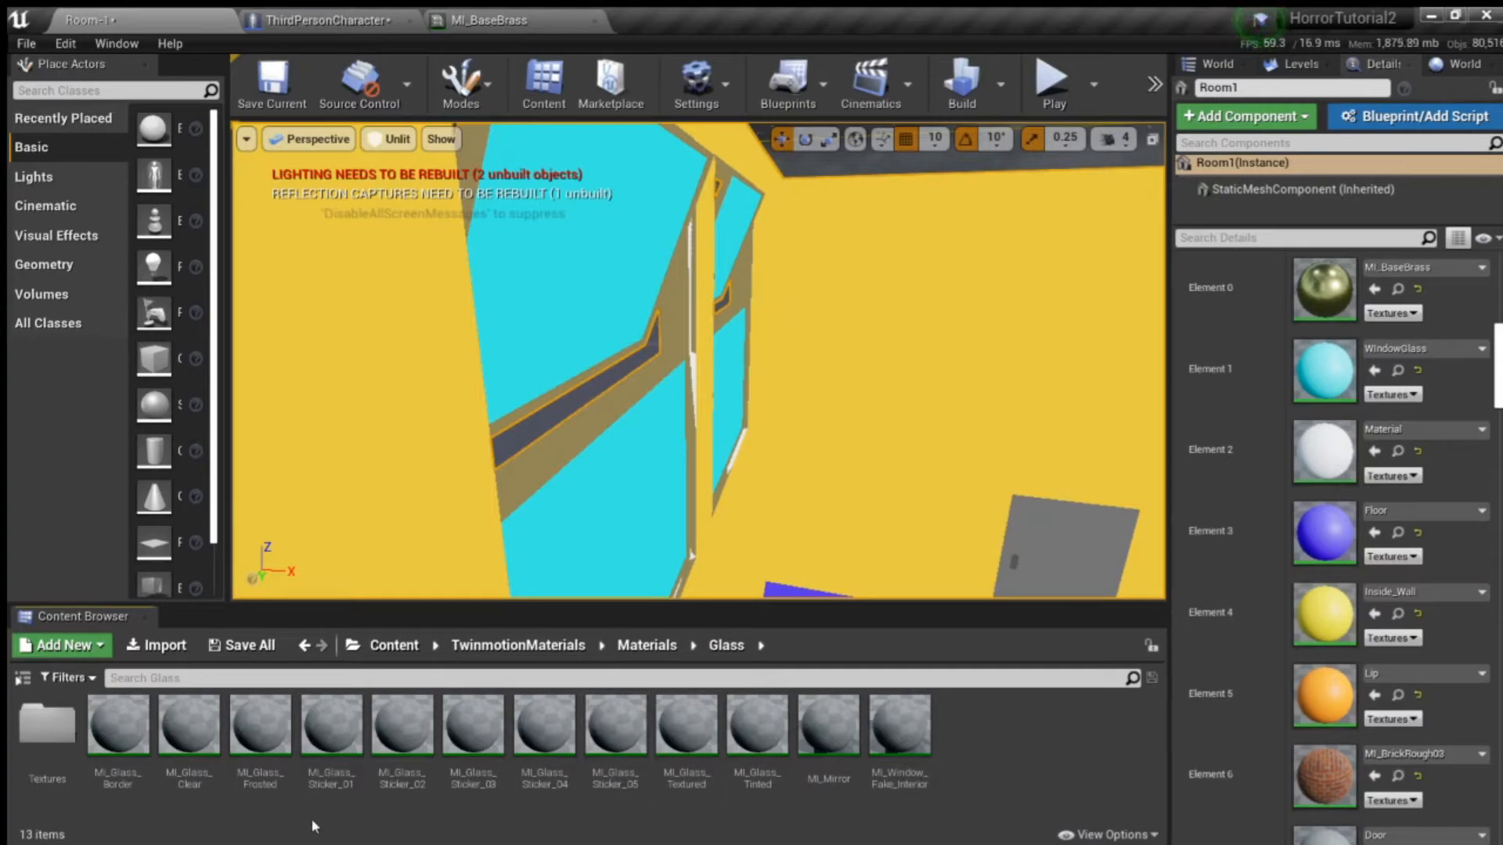
left_click_drag(260, 729, 1331, 348)
- Examine the frosted glass in both windows from near and far positions inside the room
right_click_drag(911, 384, 988, 359)
key("s")
key("w")
key("w")
key("s")
key("w")
key("s")
key("w")
key("s")
key("s")
key("w")
key("s")
key("w")
key("s")
key("w")
key("s")
right_click_drag(720, 283, 696, 333)
key("a")
key("d")
key("s")
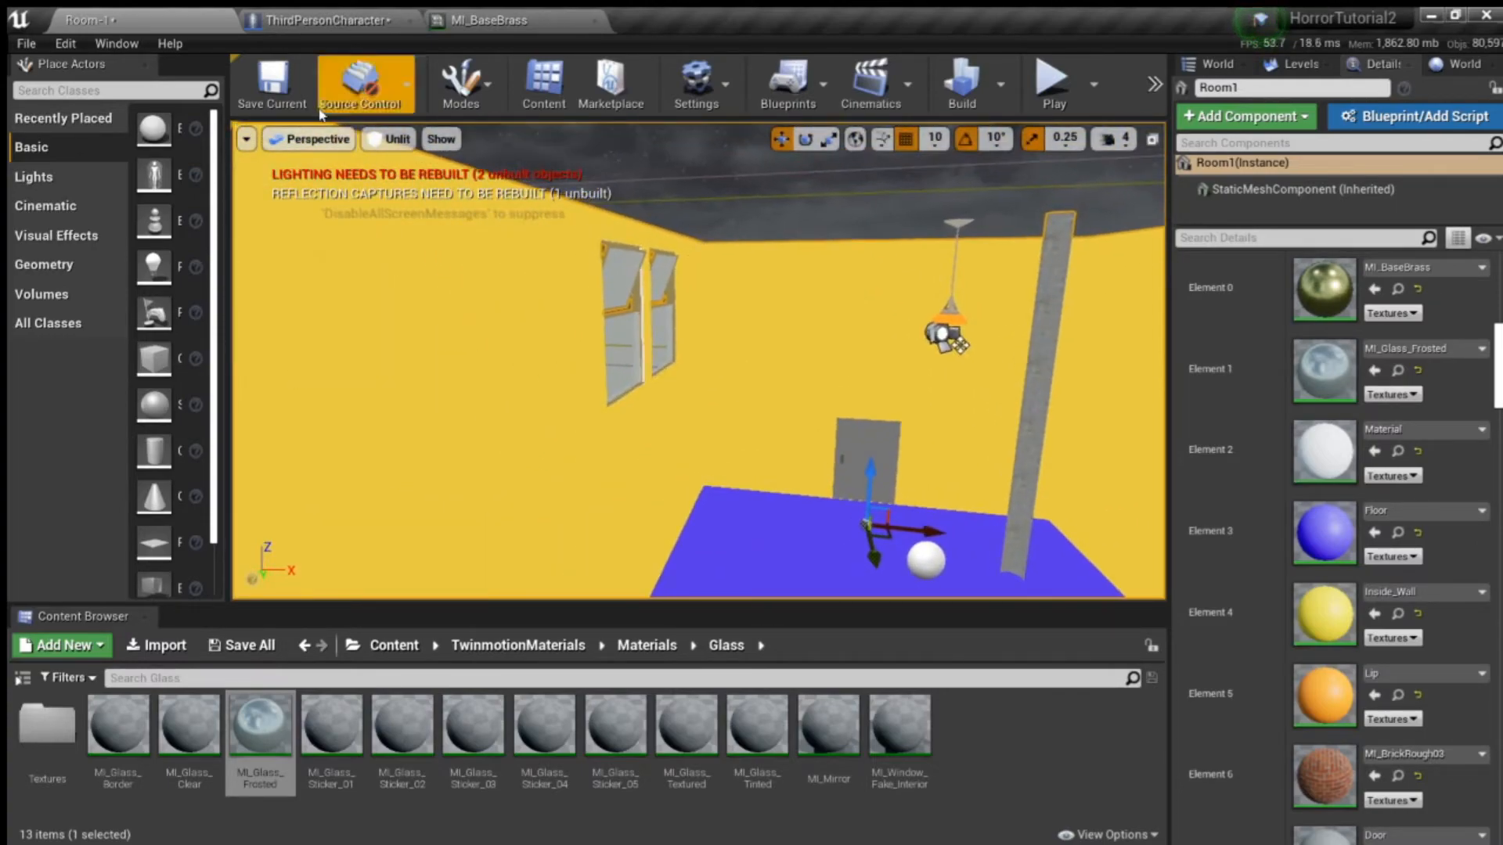
- Preview the room and its windows with Lit shading, and switch back to Unlit
left_click(409, 174)
right_click_drag(409, 174, 517, 207)
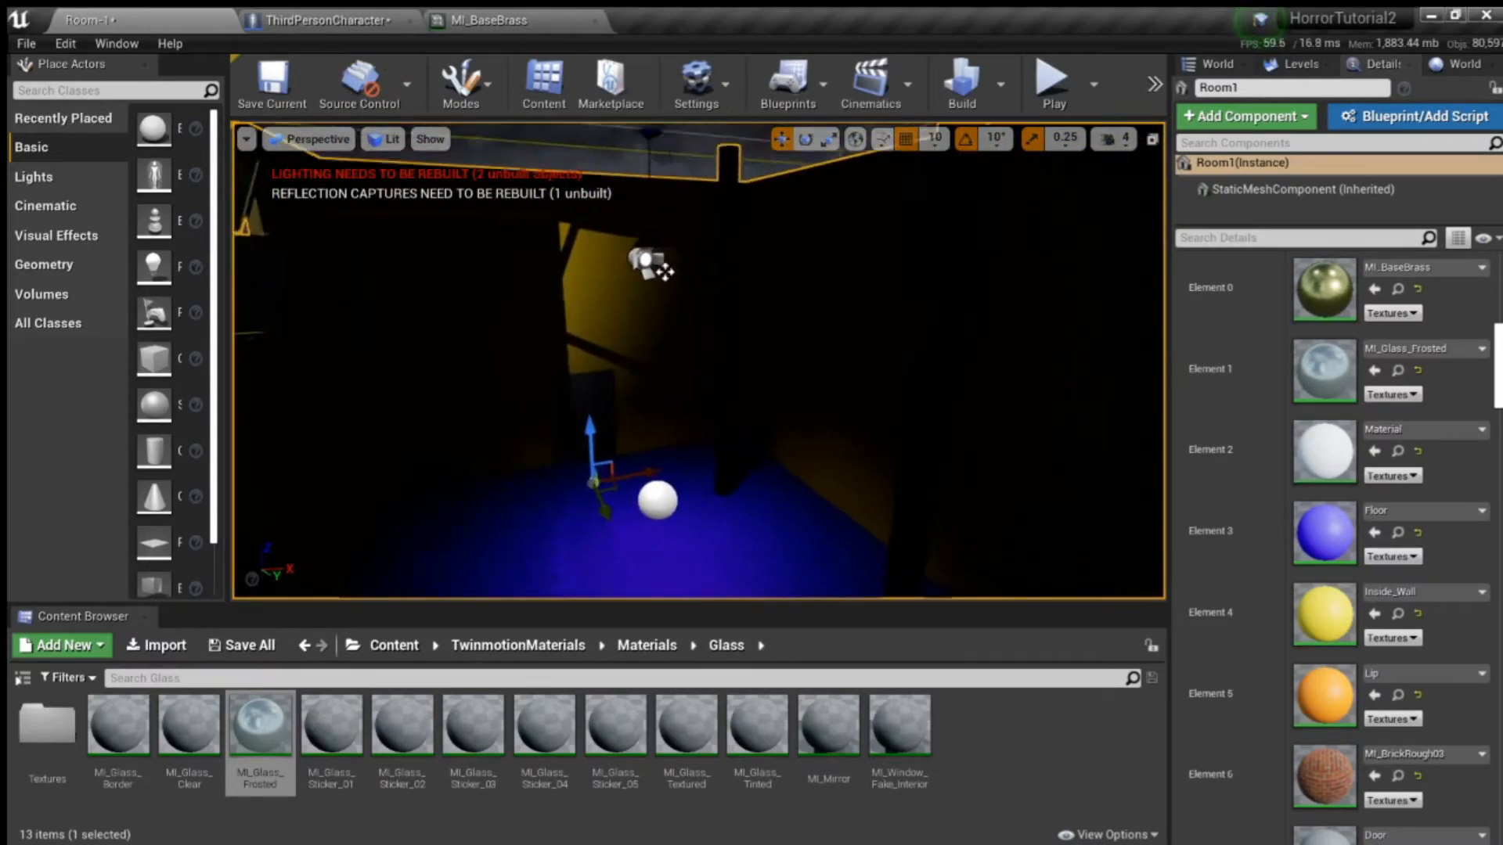
right_click_drag(597, 247, 700, 192)
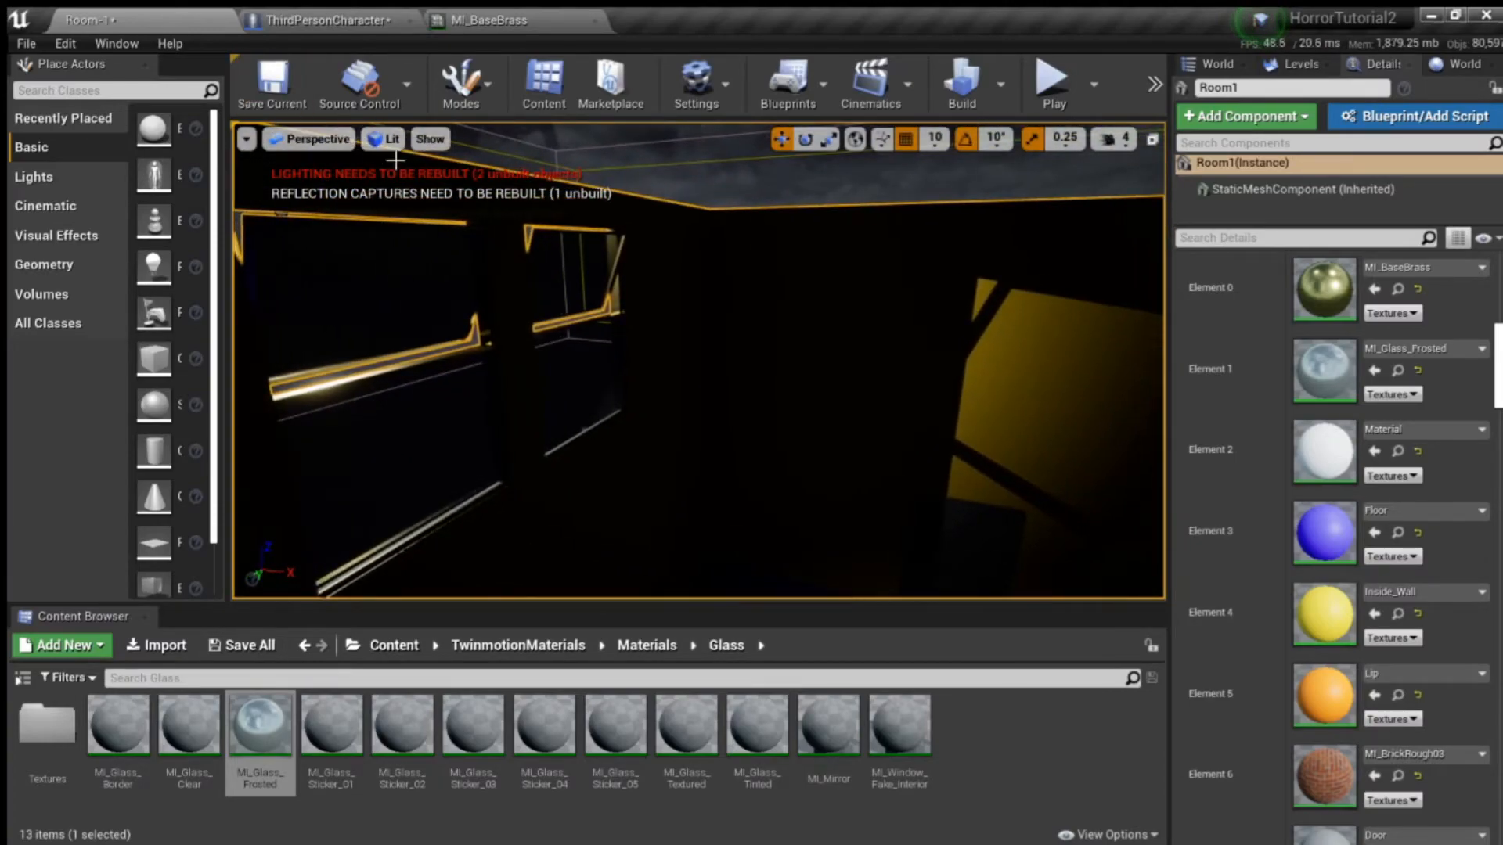
left_click(405, 205)
right_click_drag(597, 339, 634, 345)
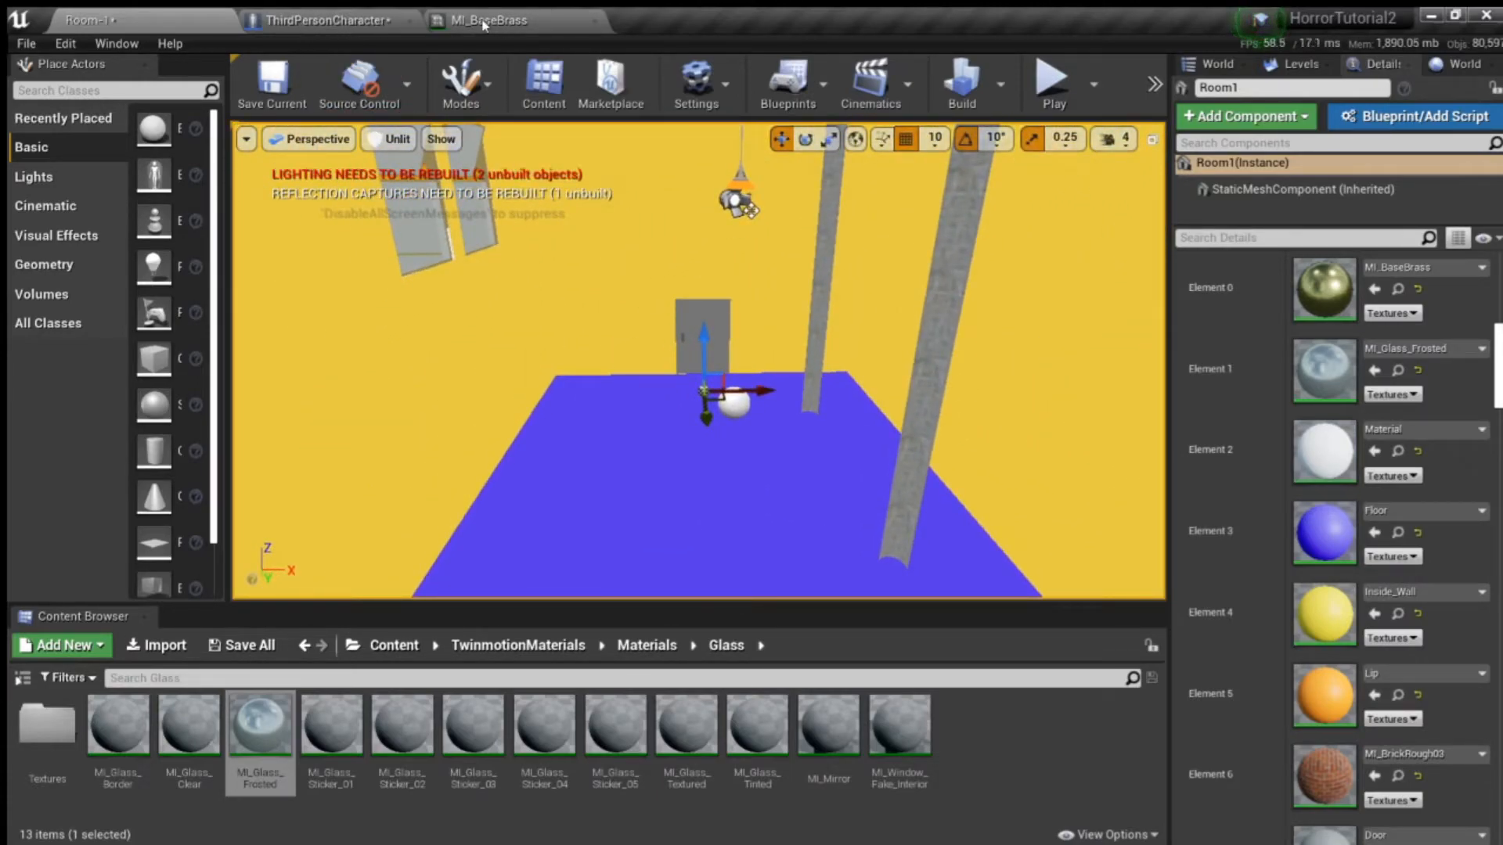
- Return to the Materials folder and open the Concrete folder to browse wall materials
left_click(647, 645)
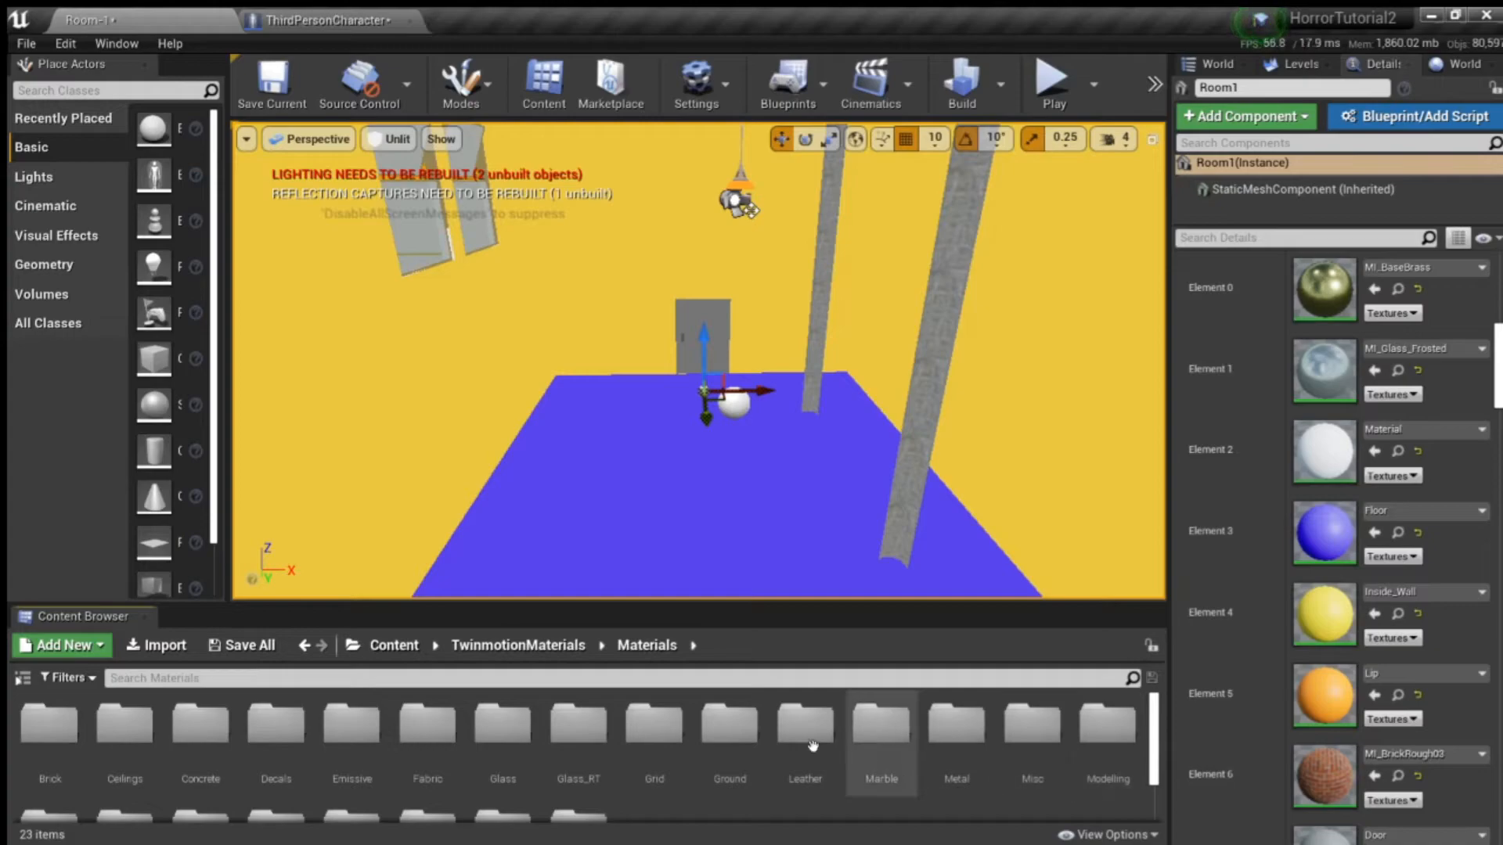
scroll(658, 736, "down", 2)
scroll(266, 736, "up", 1)
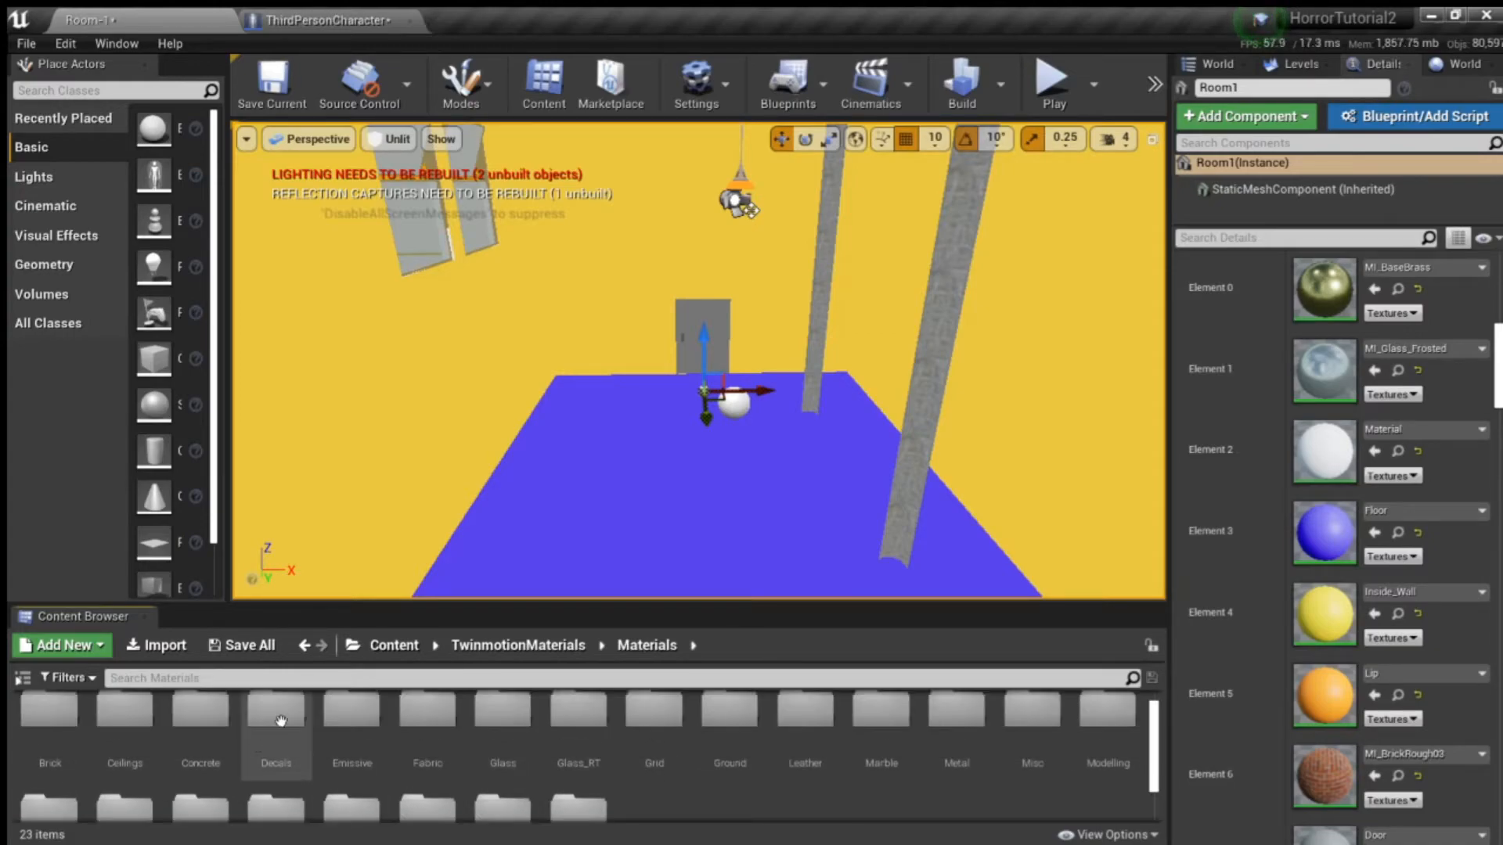
double_click(201, 736)
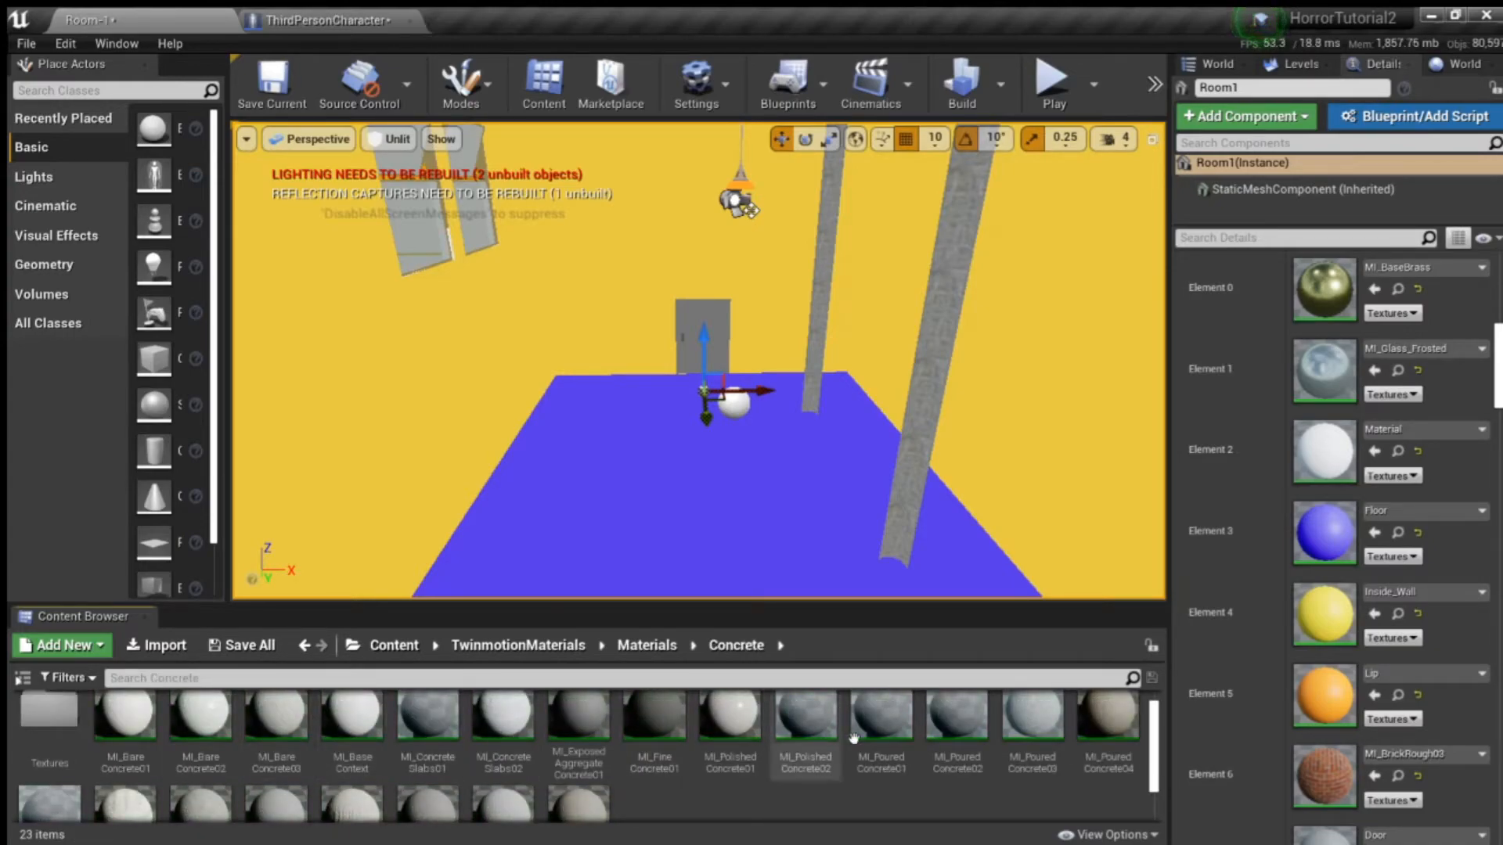
scroll(595, 771, "down", 1)
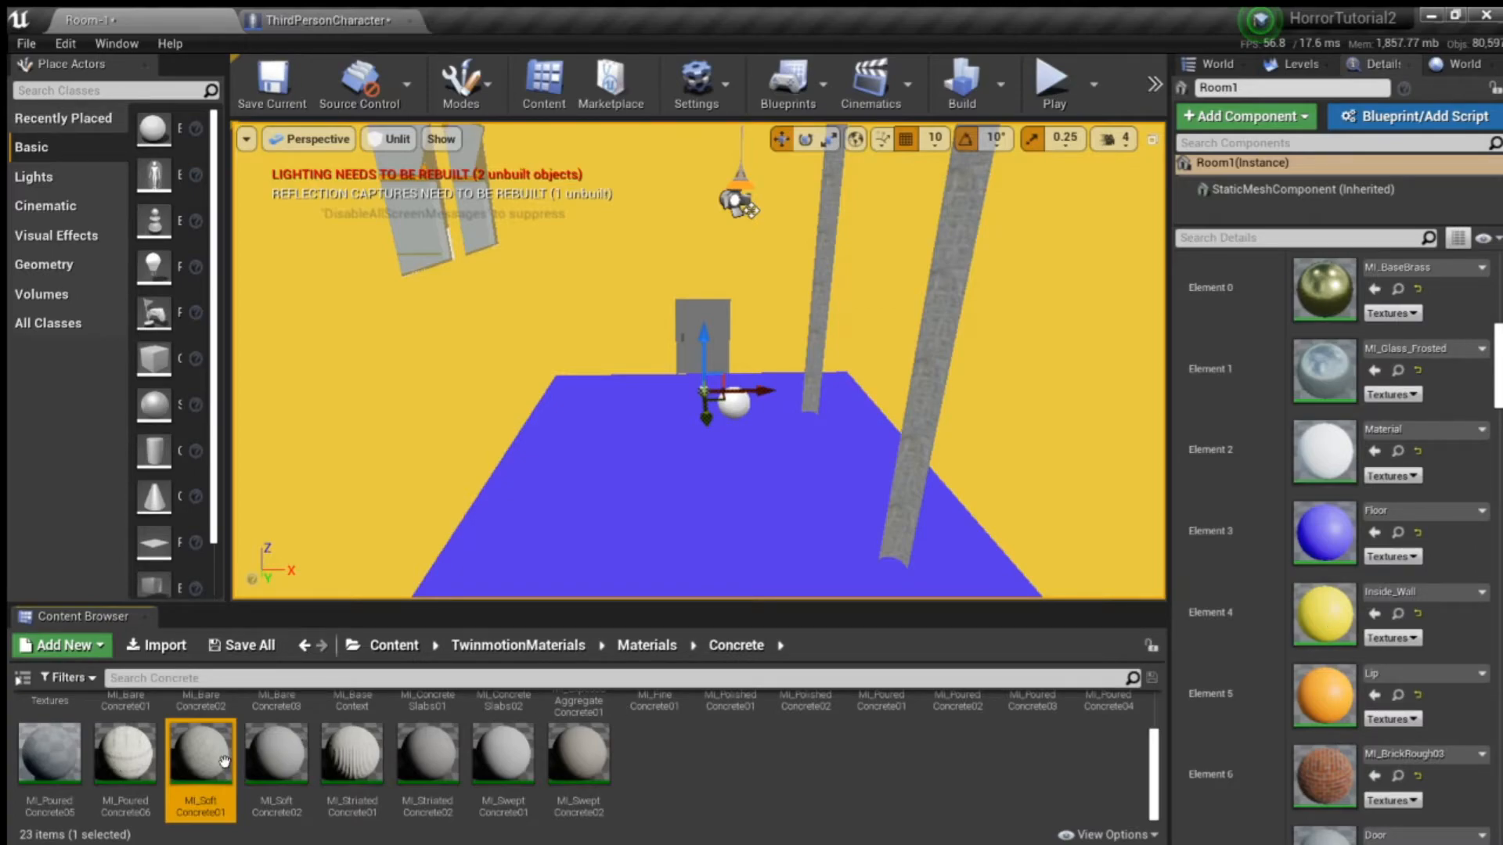
- Assign MI_SoftConcrete01 to Room1's Inside_Wall slot, Element 4, and look over the walls
left_click_drag(195, 757, 1323, 613)
right_click_drag(754, 534, 712, 513)
- Assign MI_ConcreteSlabs01 to Room1's inside wall slot, Element 4, and inspect the pattern on the walls
scroll(769, 814, "up", 2)
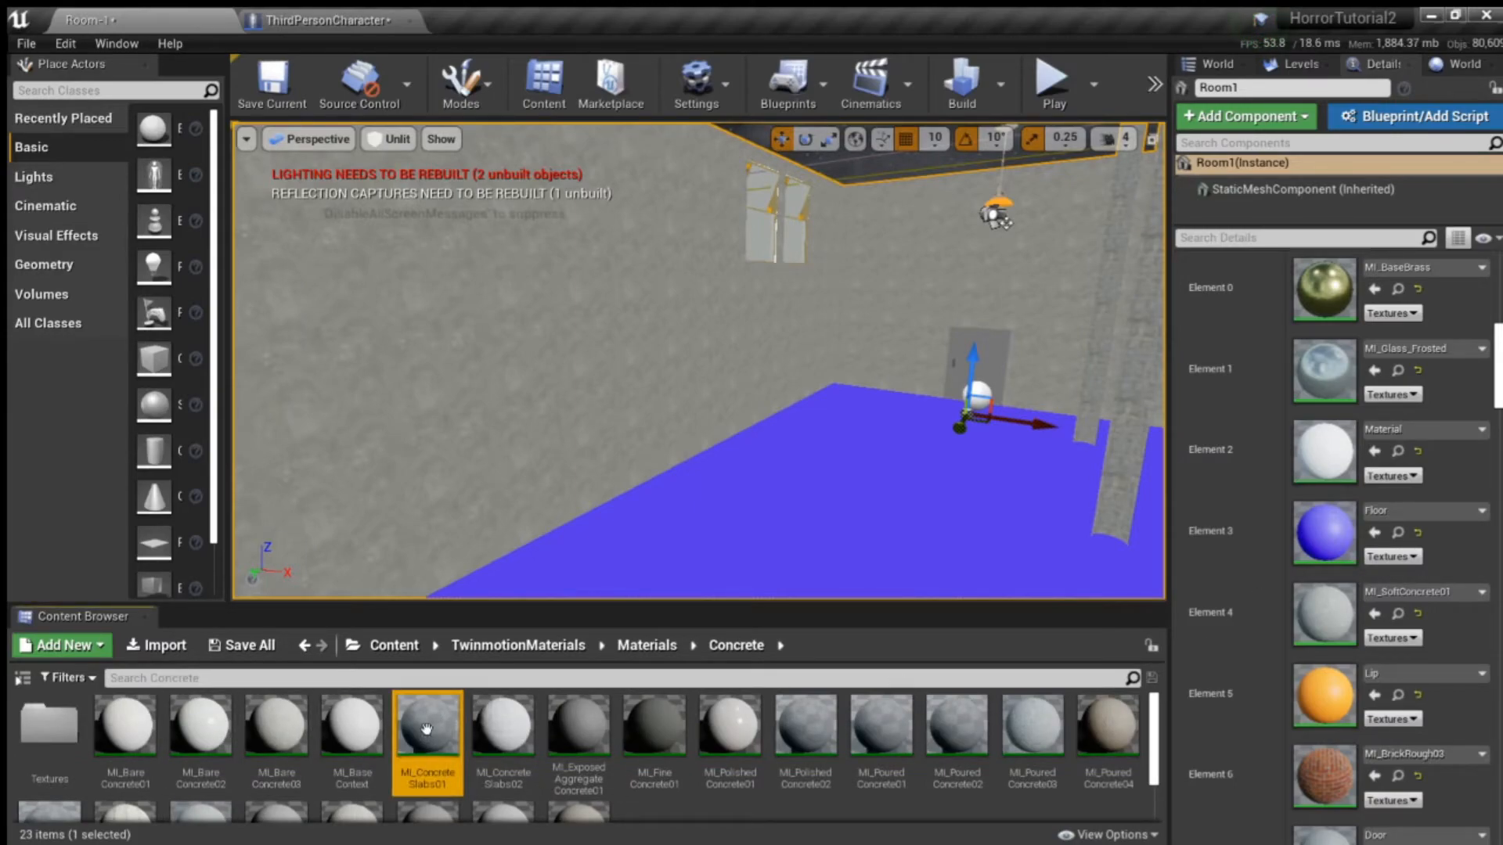
left_click_drag(427, 725, 1323, 613)
right_click_drag(899, 436, 994, 485)
right_click_drag(673, 469, 955, 471)
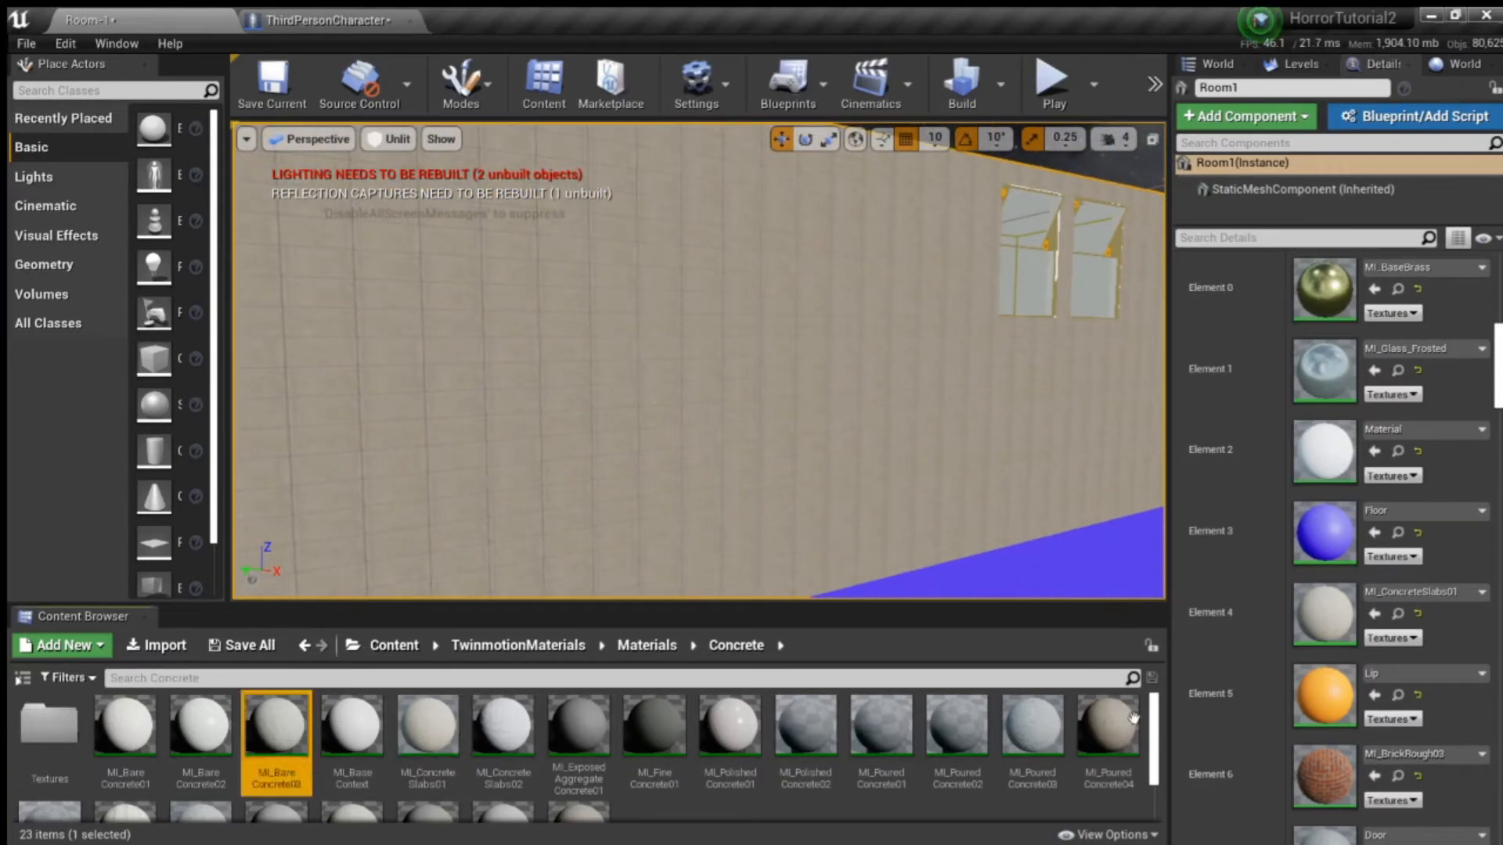
- Assign MI_BareConcrete03 to Room1's inside wall slot, Element 4, and check its material parameters and look in the level
left_click_drag(1031, 724, 1323, 614)
right_click_drag(775, 446, 710, 443)
double_click(1353, 612)
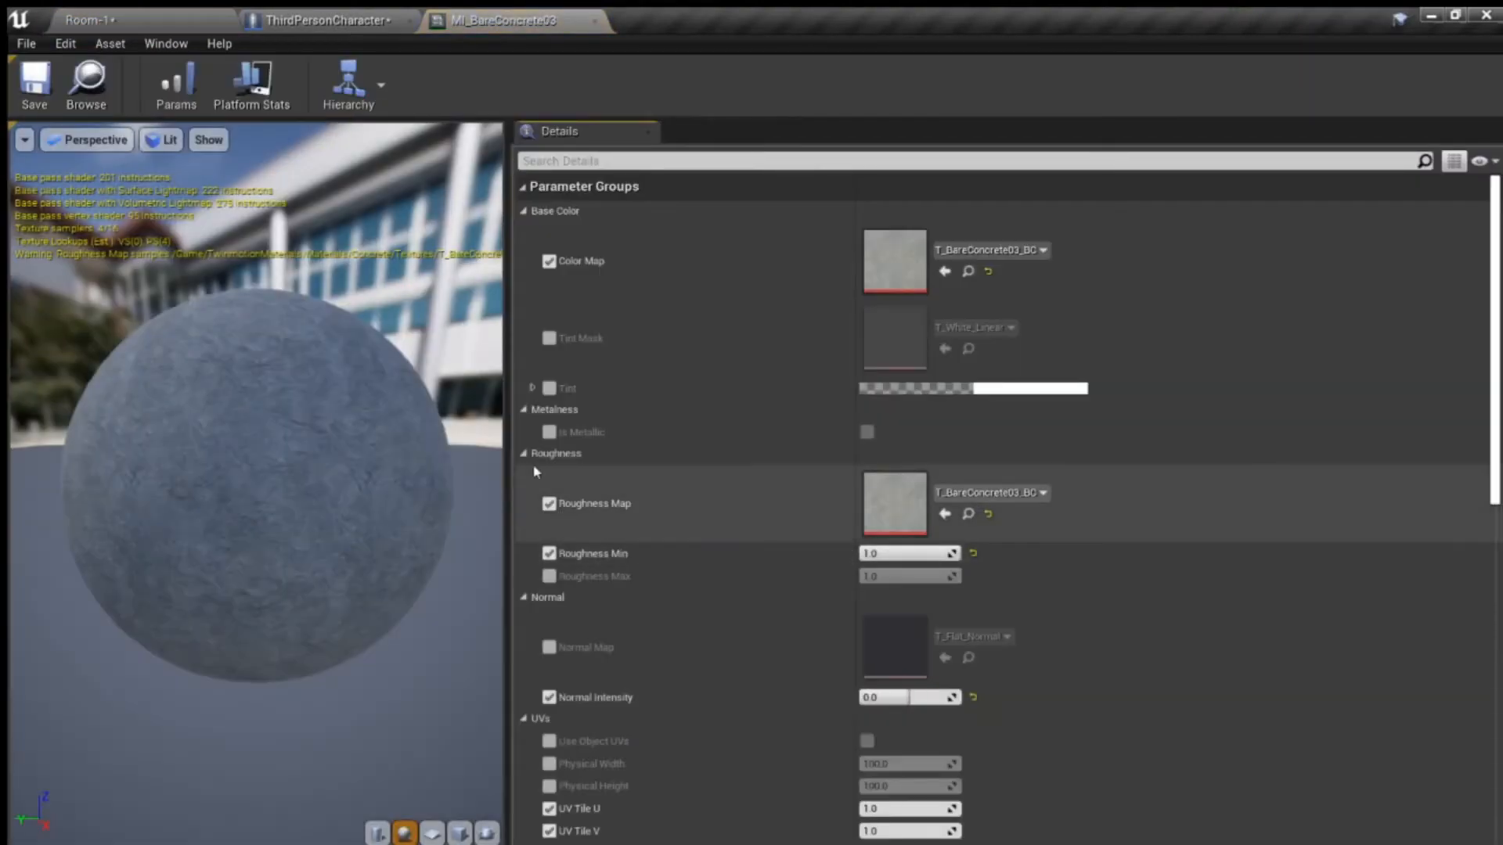
middle_click(499, 24)
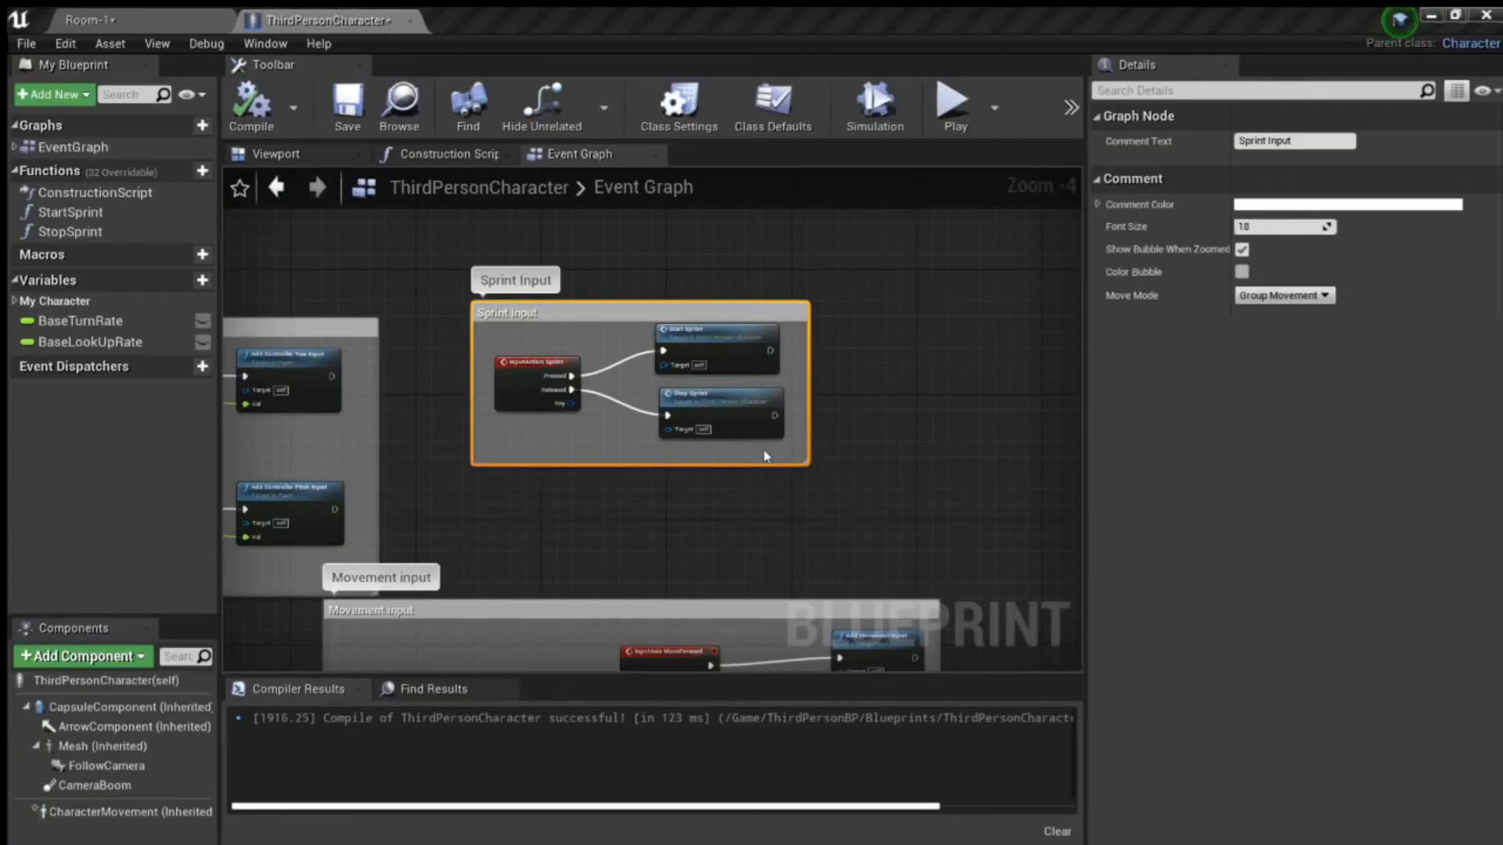
left_click(115, 14)
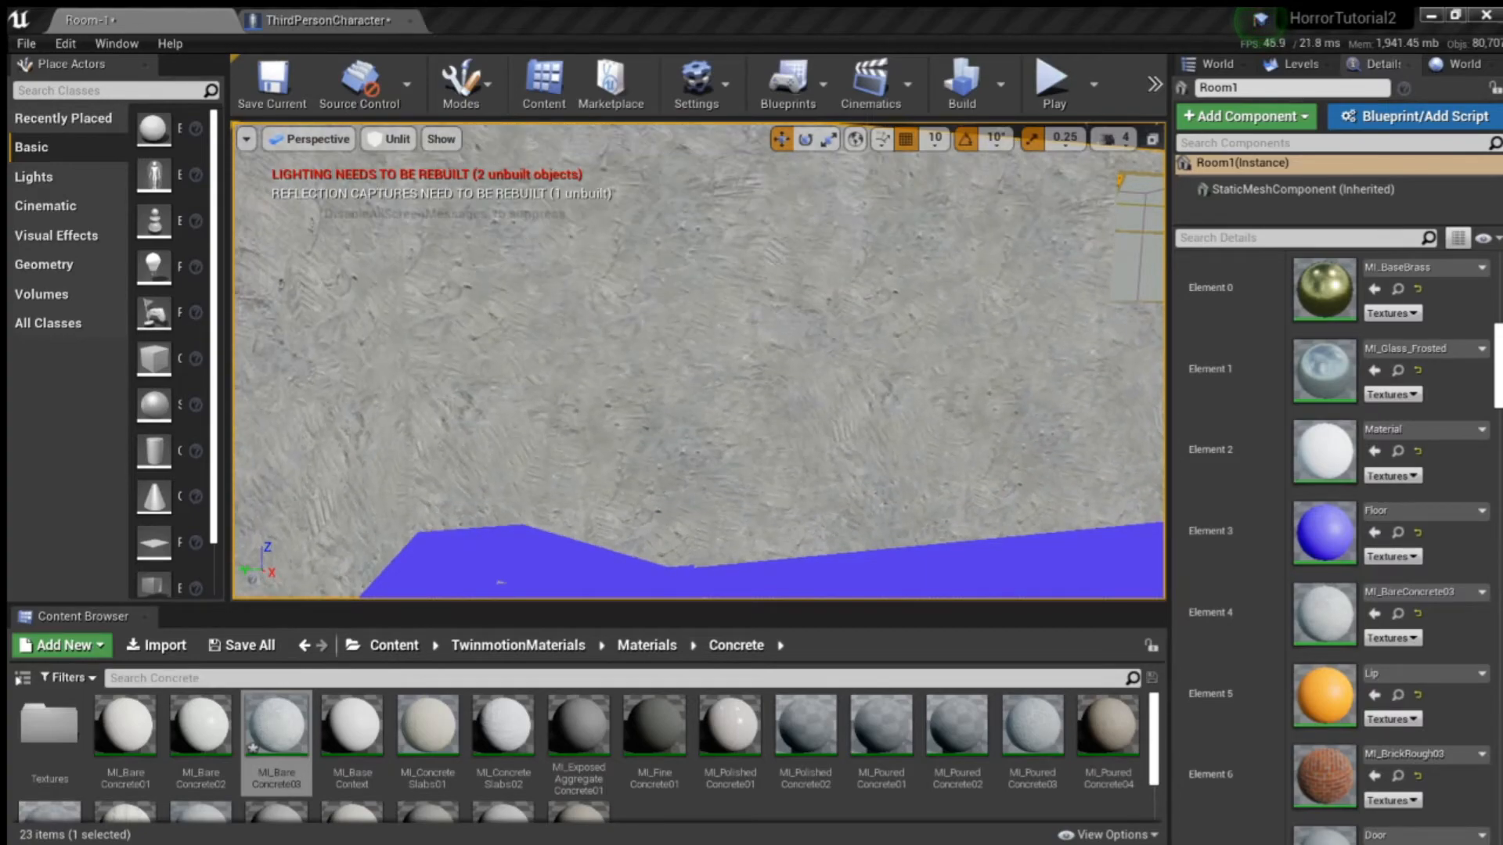
right_click_drag(470, 378, 680, 389)
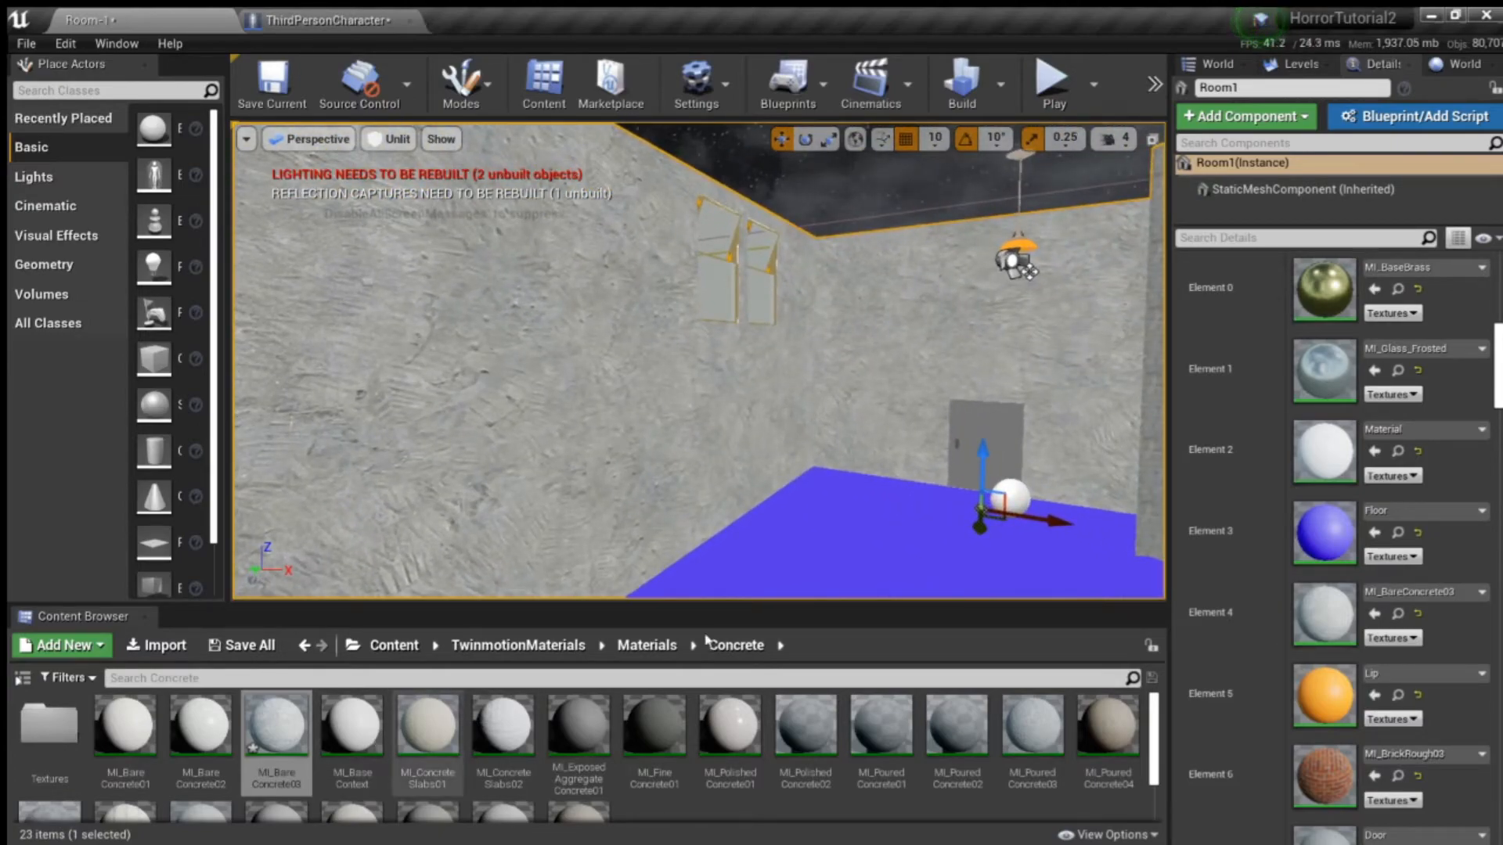
- Assign MI_ConcreteSlabs02 to Room1's inside wall slot, Element 4
scroll(534, 752, "down", 1)
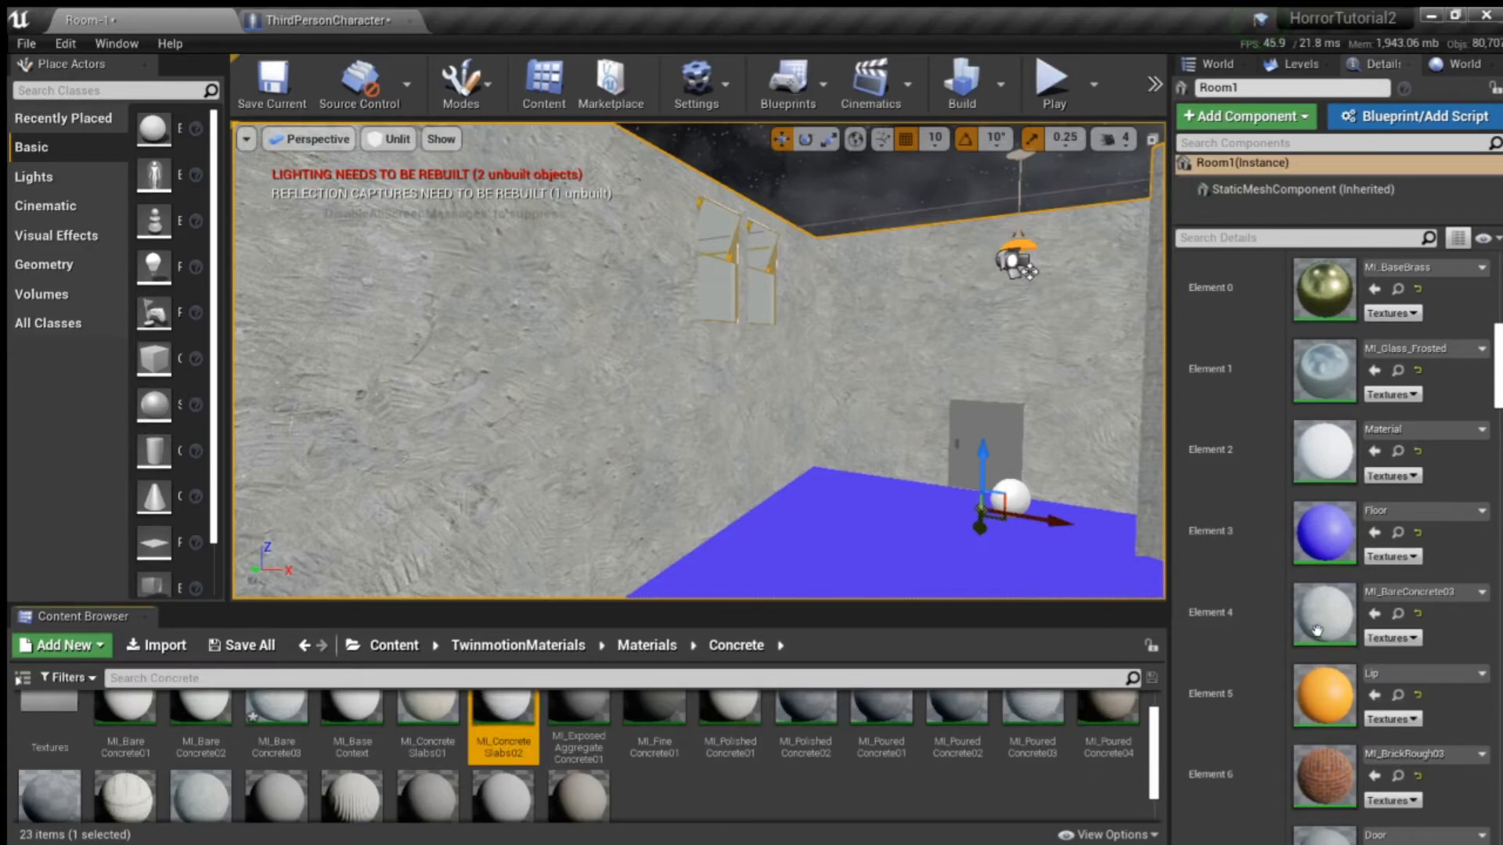
left_click_drag(1327, 645, 1321, 624)
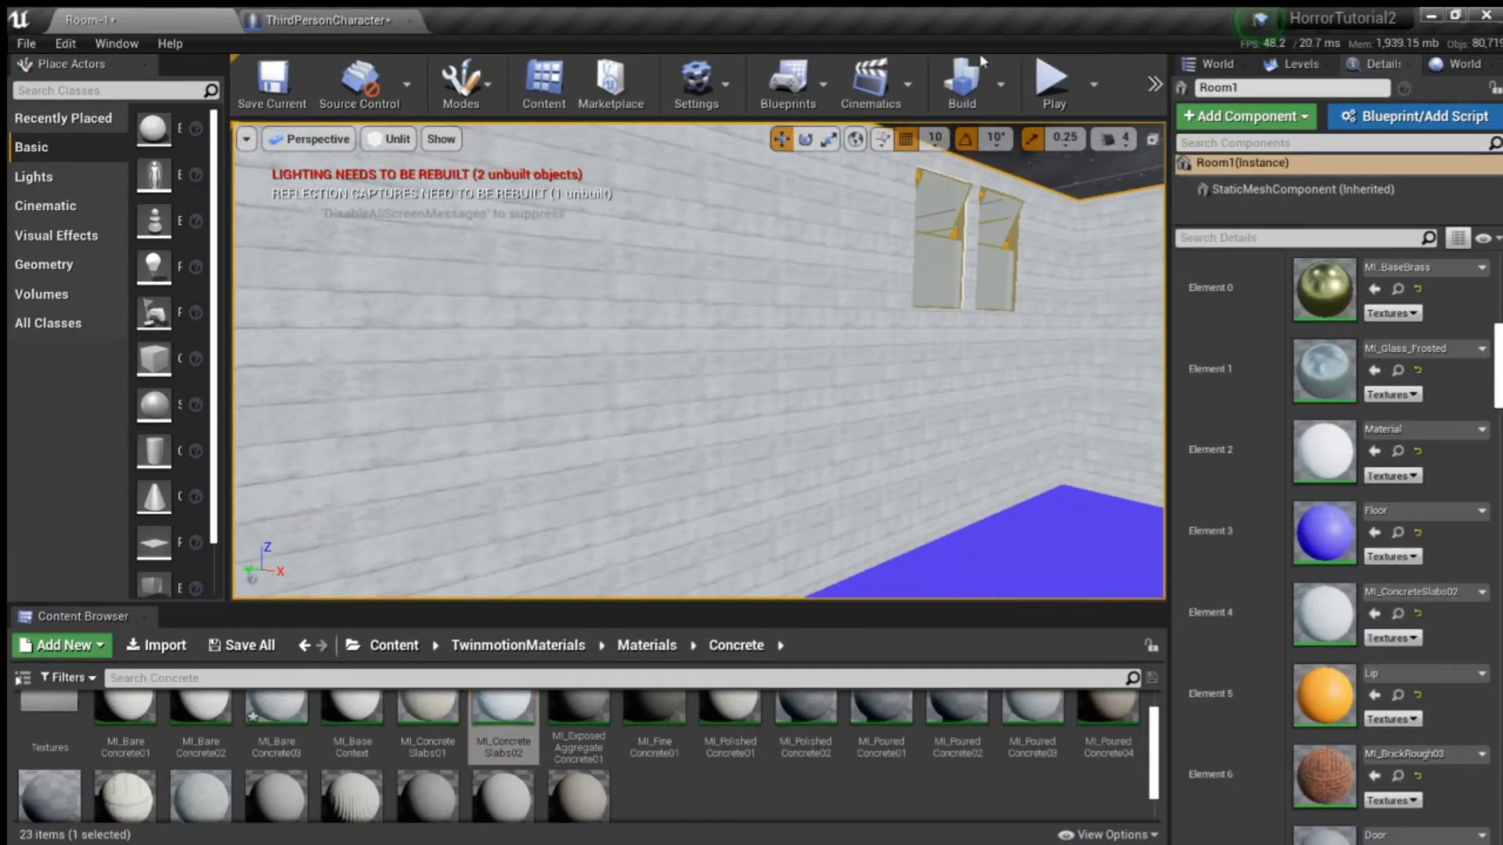
- Enlarge the slab pattern of the MI_ConcreteSlabs02 material instance through its UV tiling and check Room1's inside walls
left_click(1398, 614)
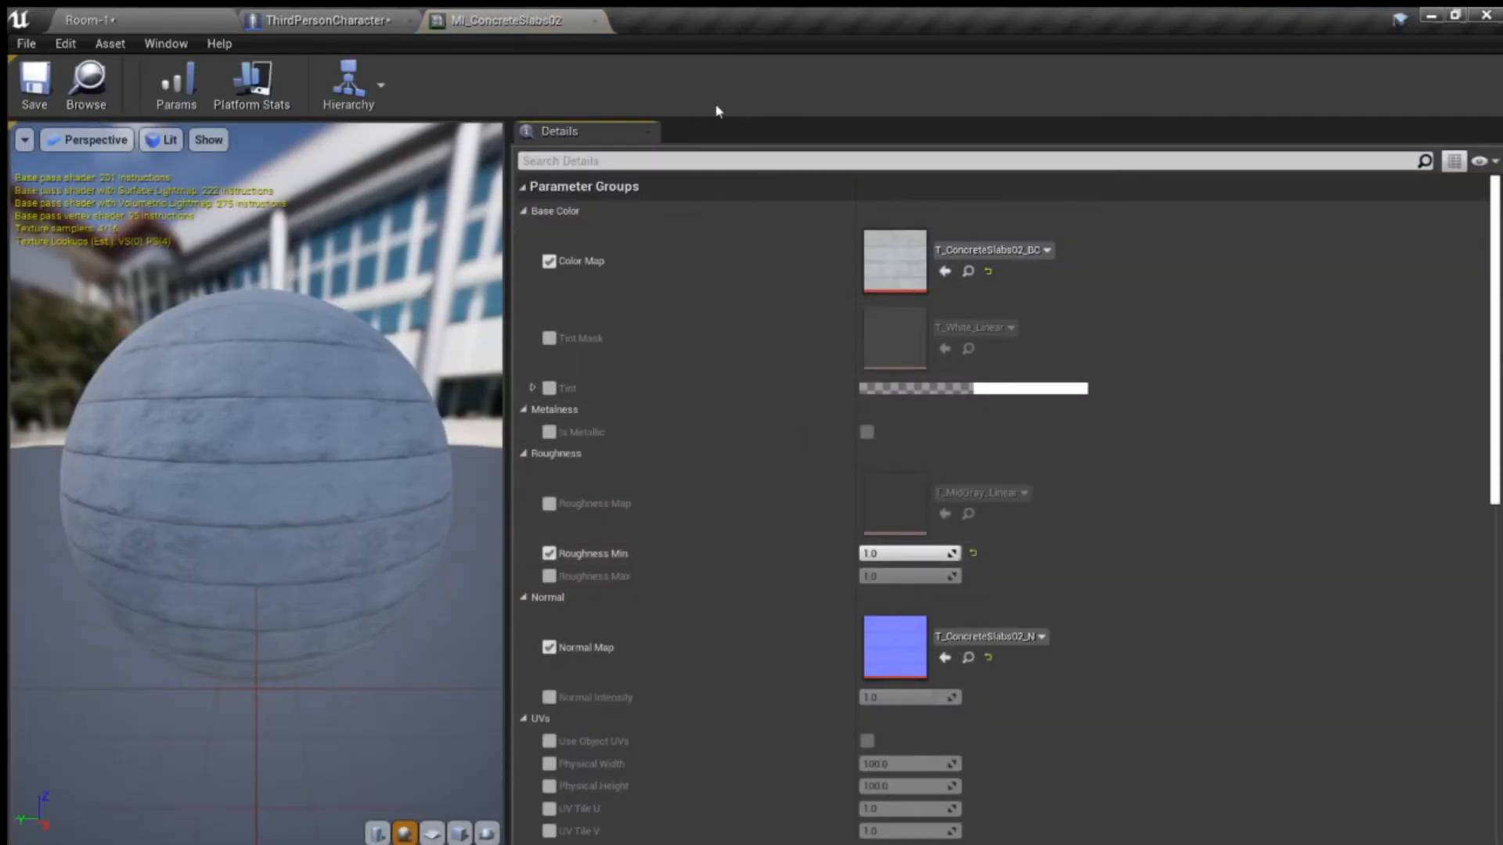
left_click(595, 21)
left_click(178, 15)
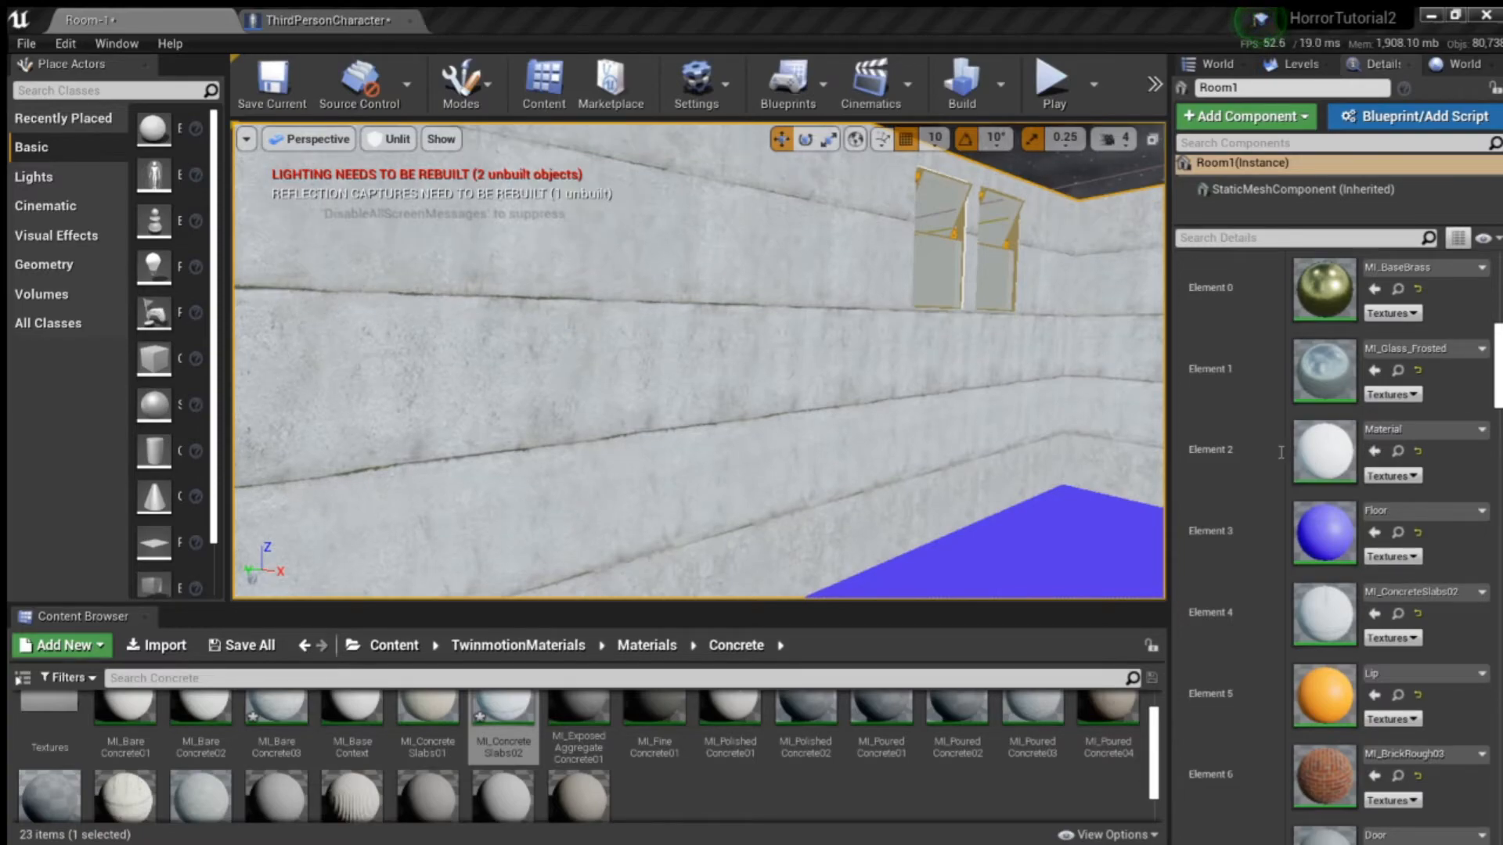
right_click_drag(516, 300, 904, 372)
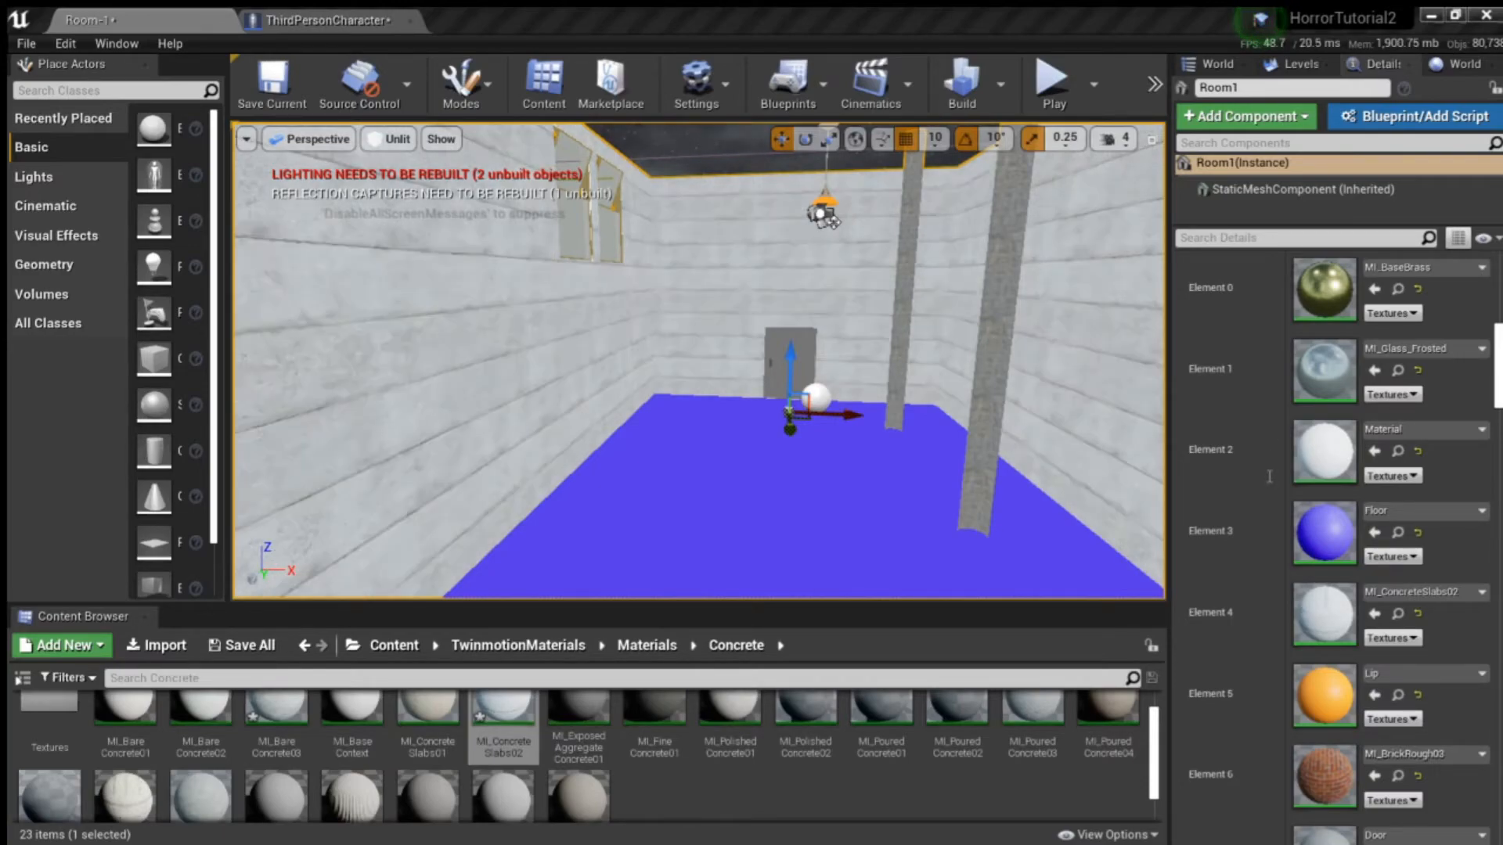
right_click_drag(477, 310, 1068, 398)
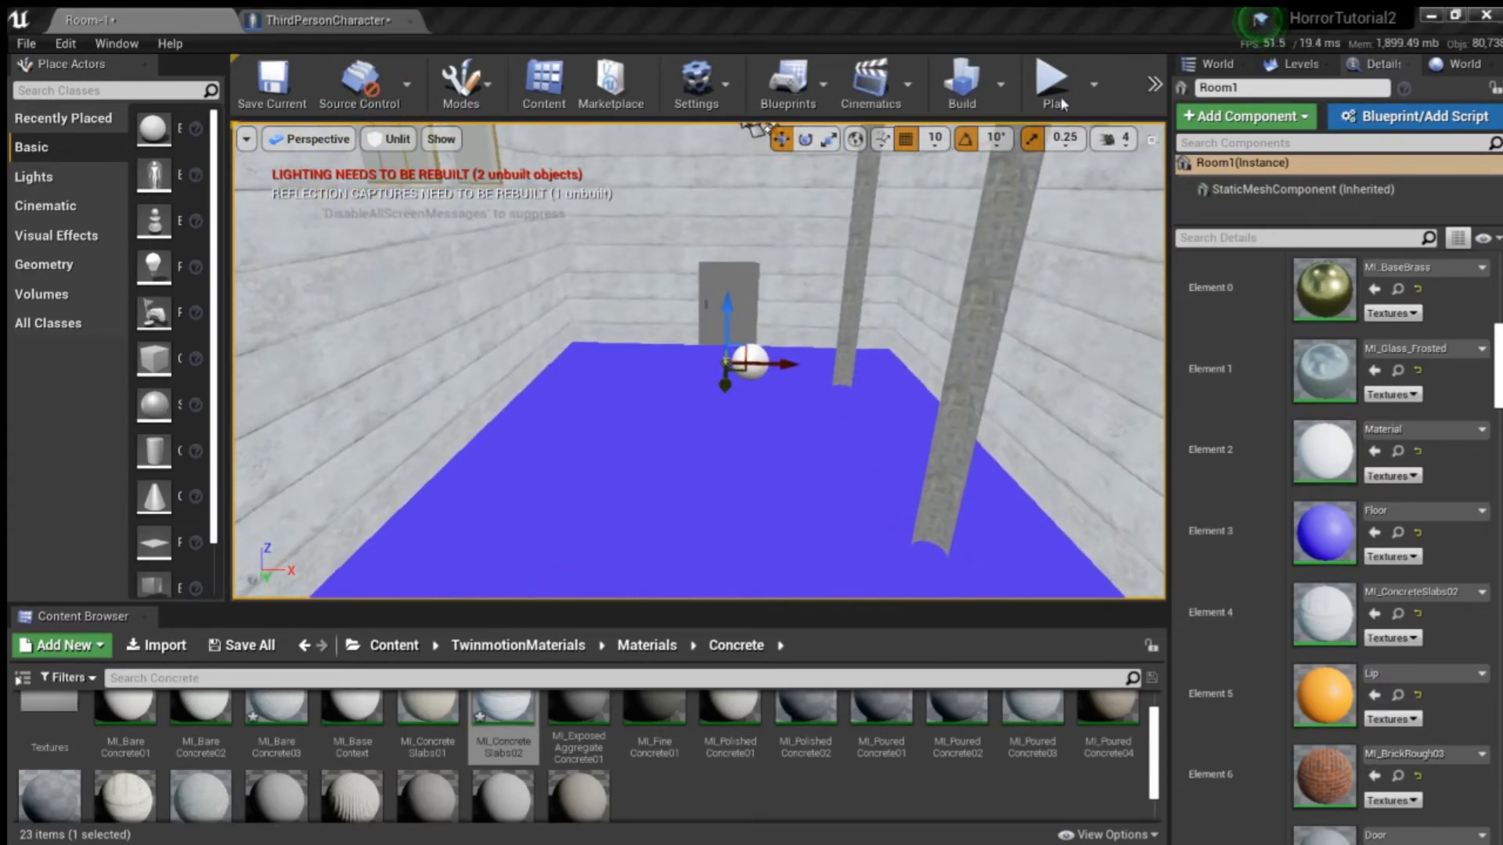
- Assign MI_SweptConcrete01 to Room1's Floor slot, Element 3, and inspect the floor beside the orange lip
left_click_drag(503, 724, 608, 569)
scroll(365, 714, "down", 1)
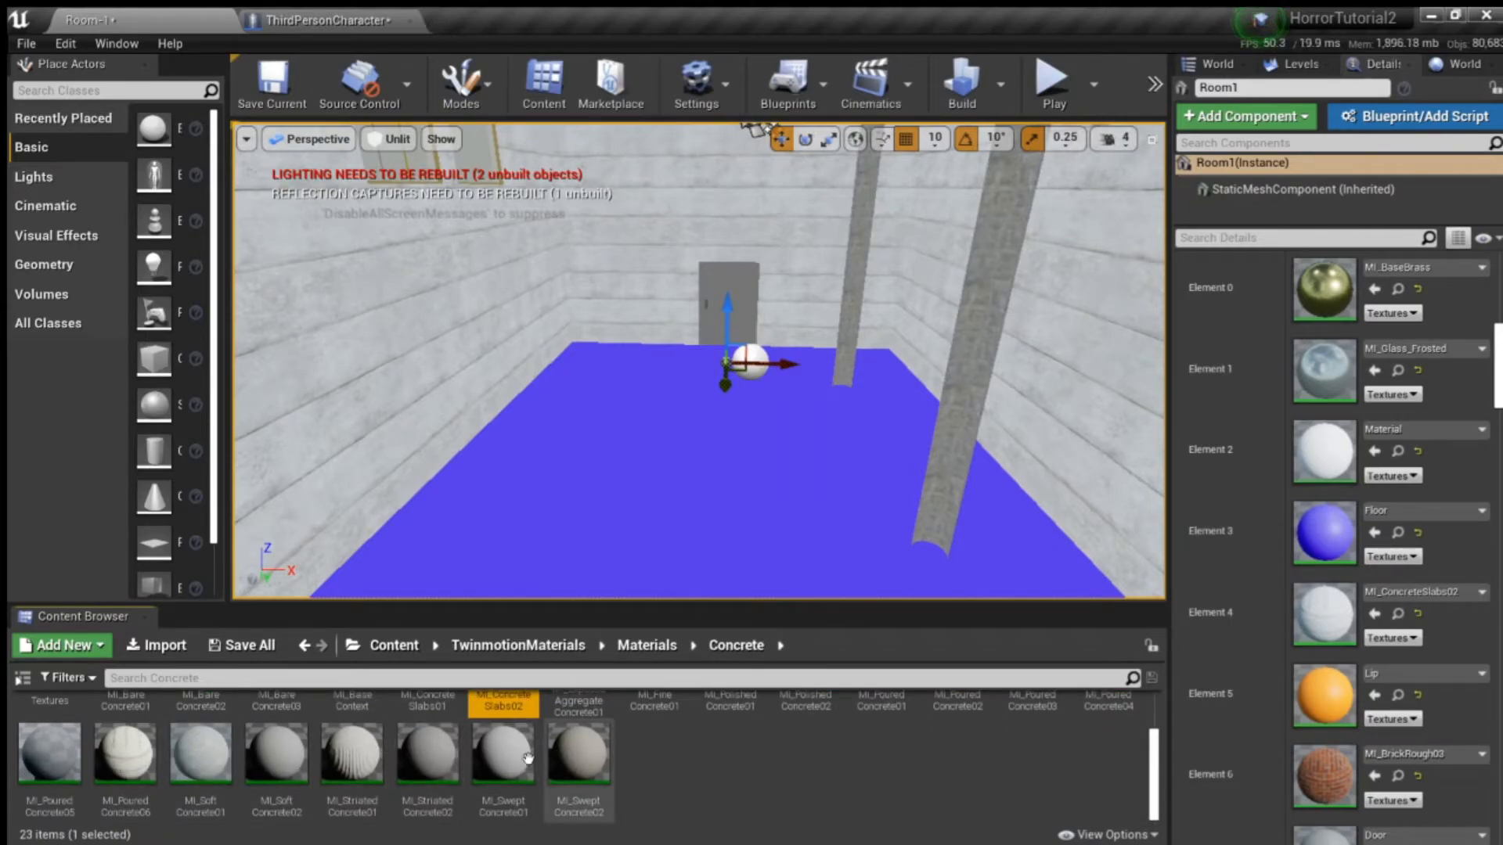
left_click_drag(1313, 482, 1196, 730)
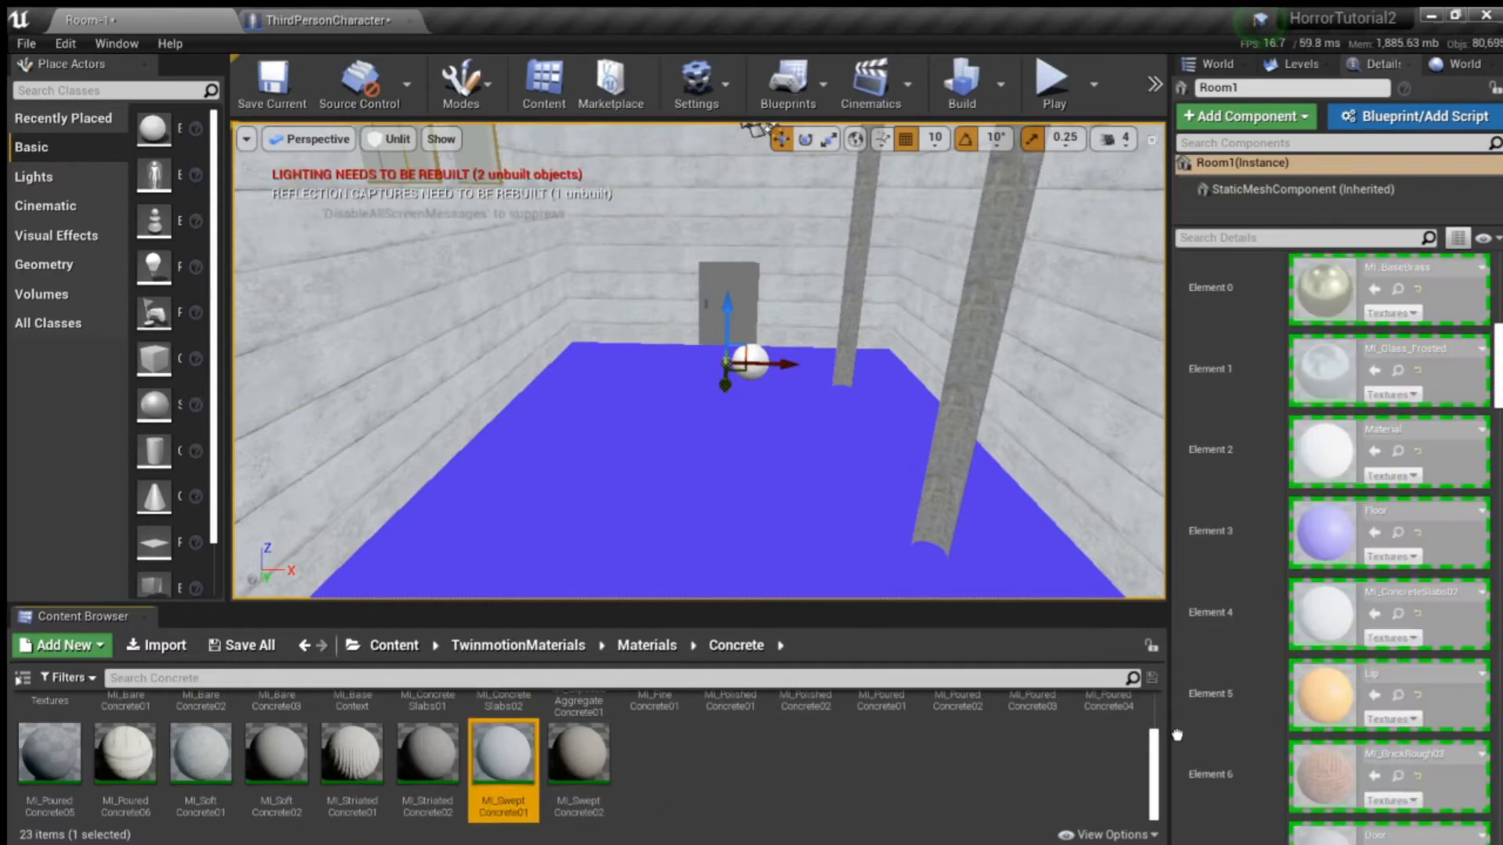
left_click_drag(1247, 671, 1317, 535)
right_click_drag(939, 478, 846, 524)
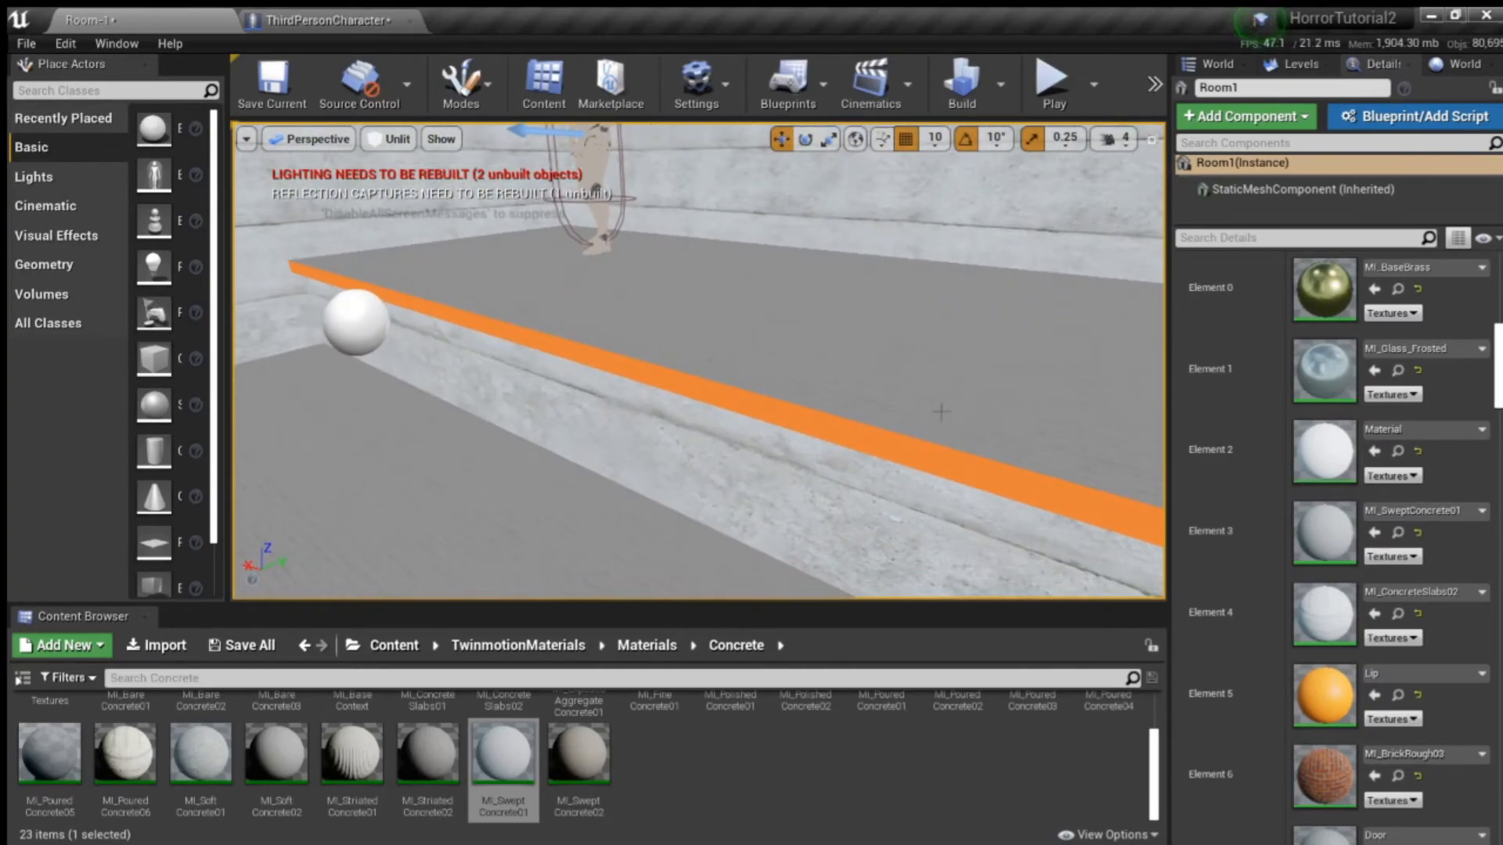
- Set UV Tile U of the MI_SweptConcrete01 material instance to 1.0 and look over the floor, pillars and walls in the level
double_click(1336, 535)
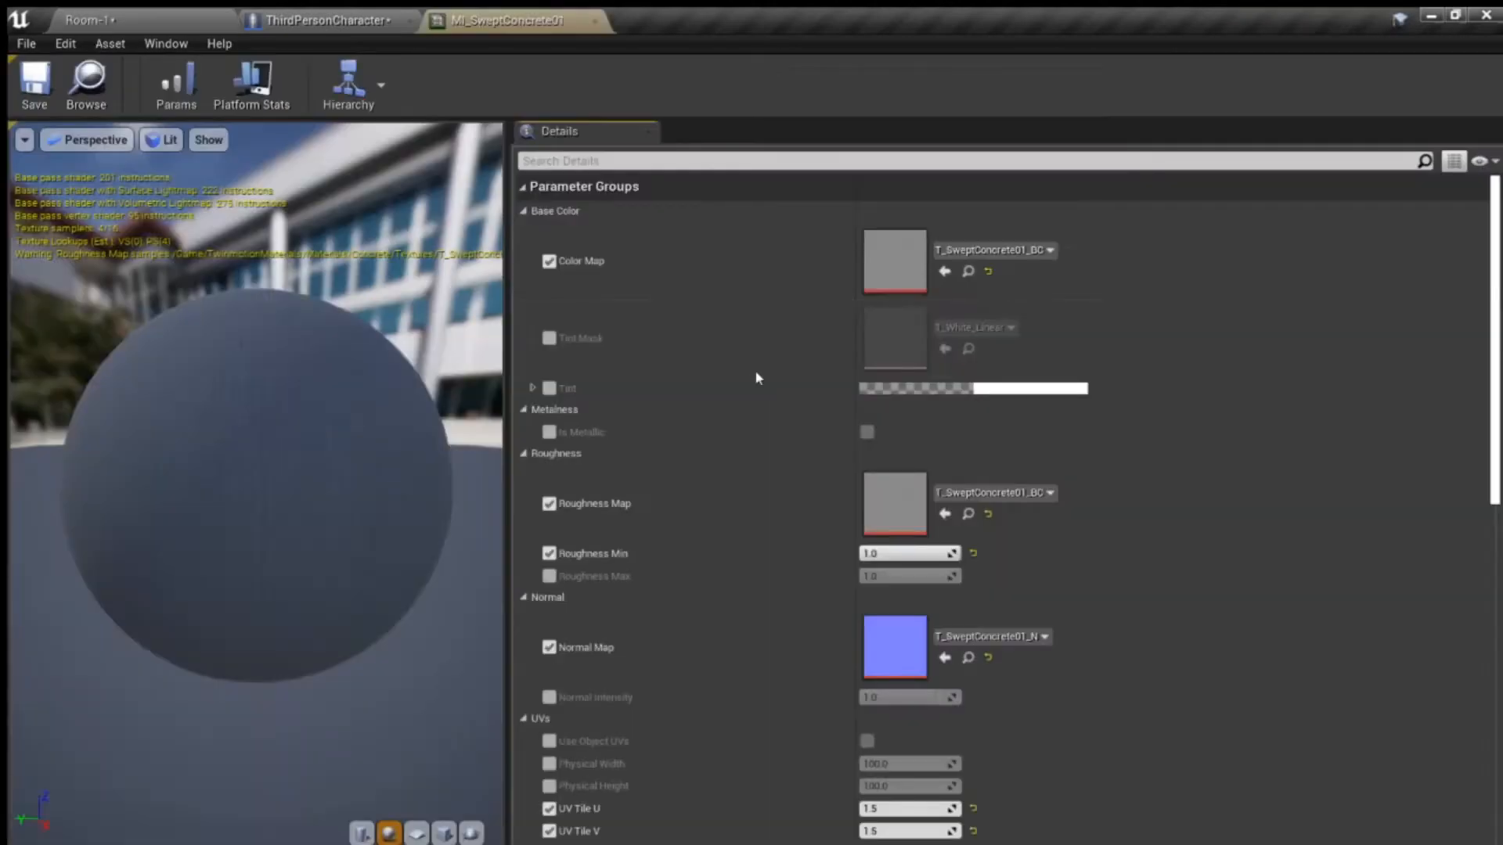
scroll(704, 473, "down", 3)
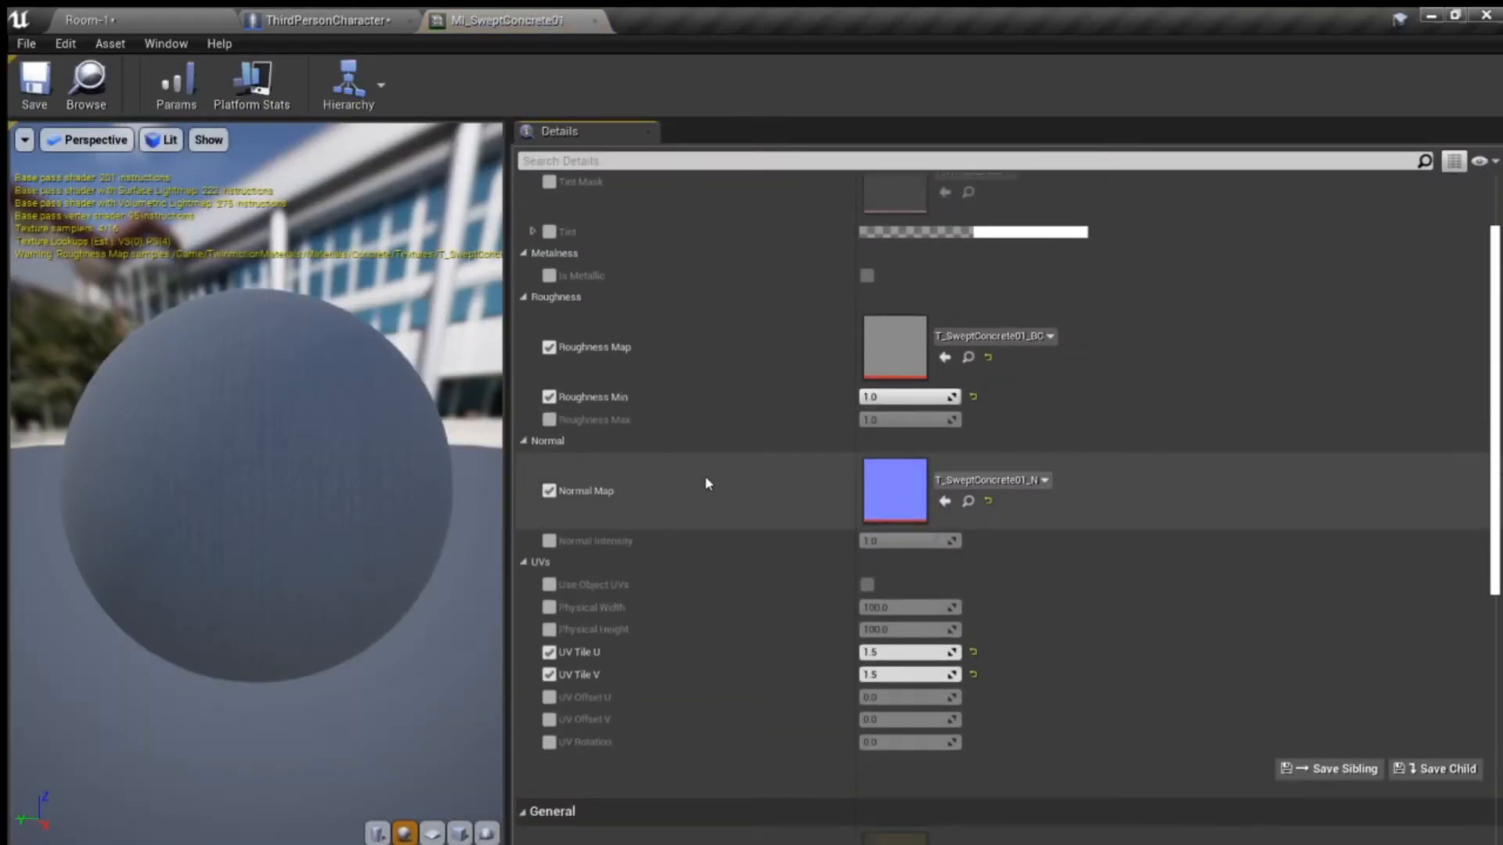
scroll(705, 476, "down", 2)
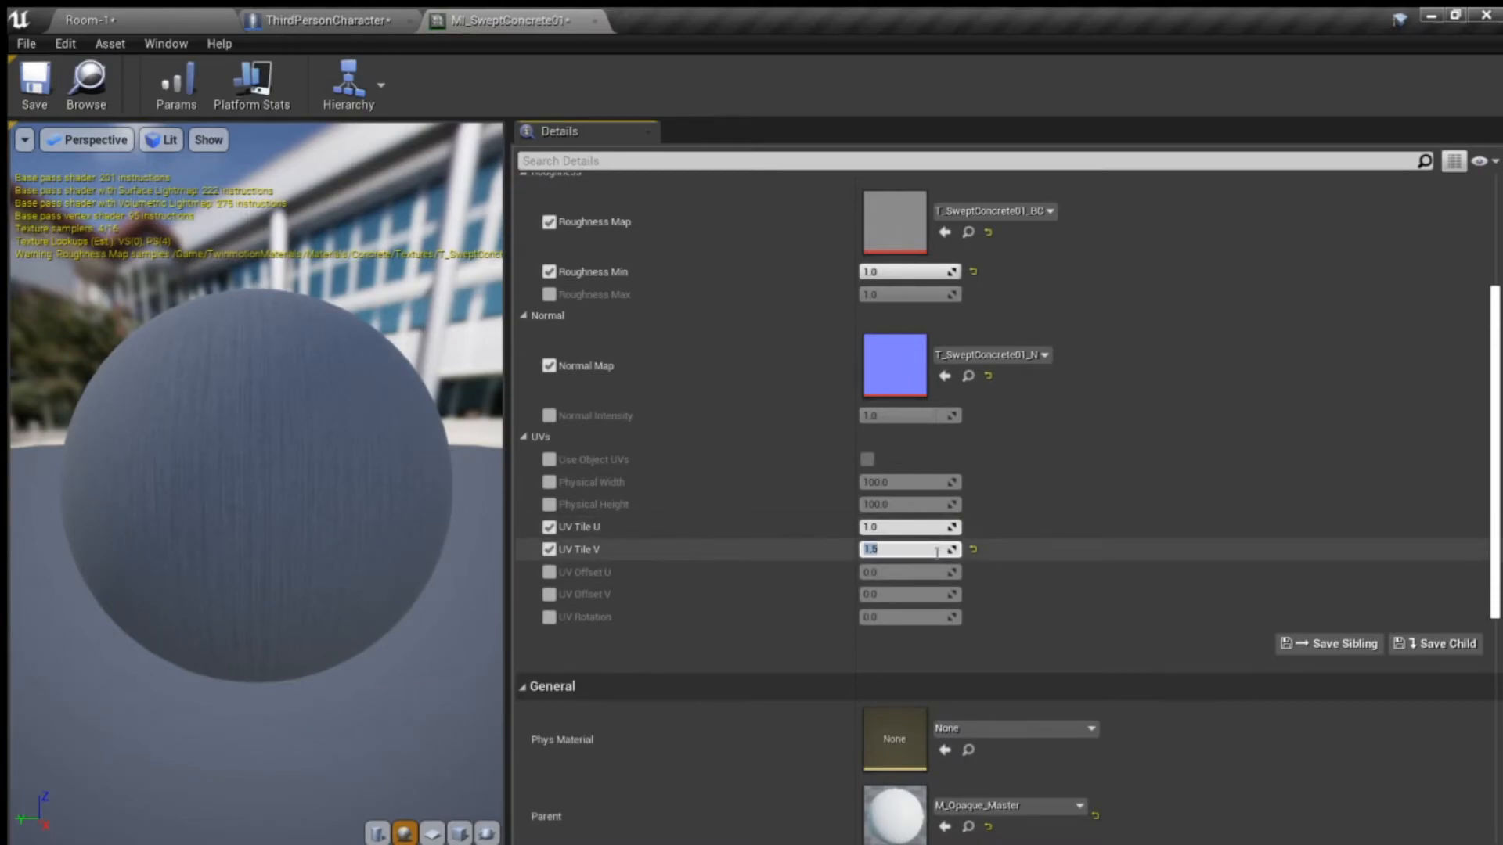
left_click(161, 29)
right_click_drag(563, 313, 1064, 313)
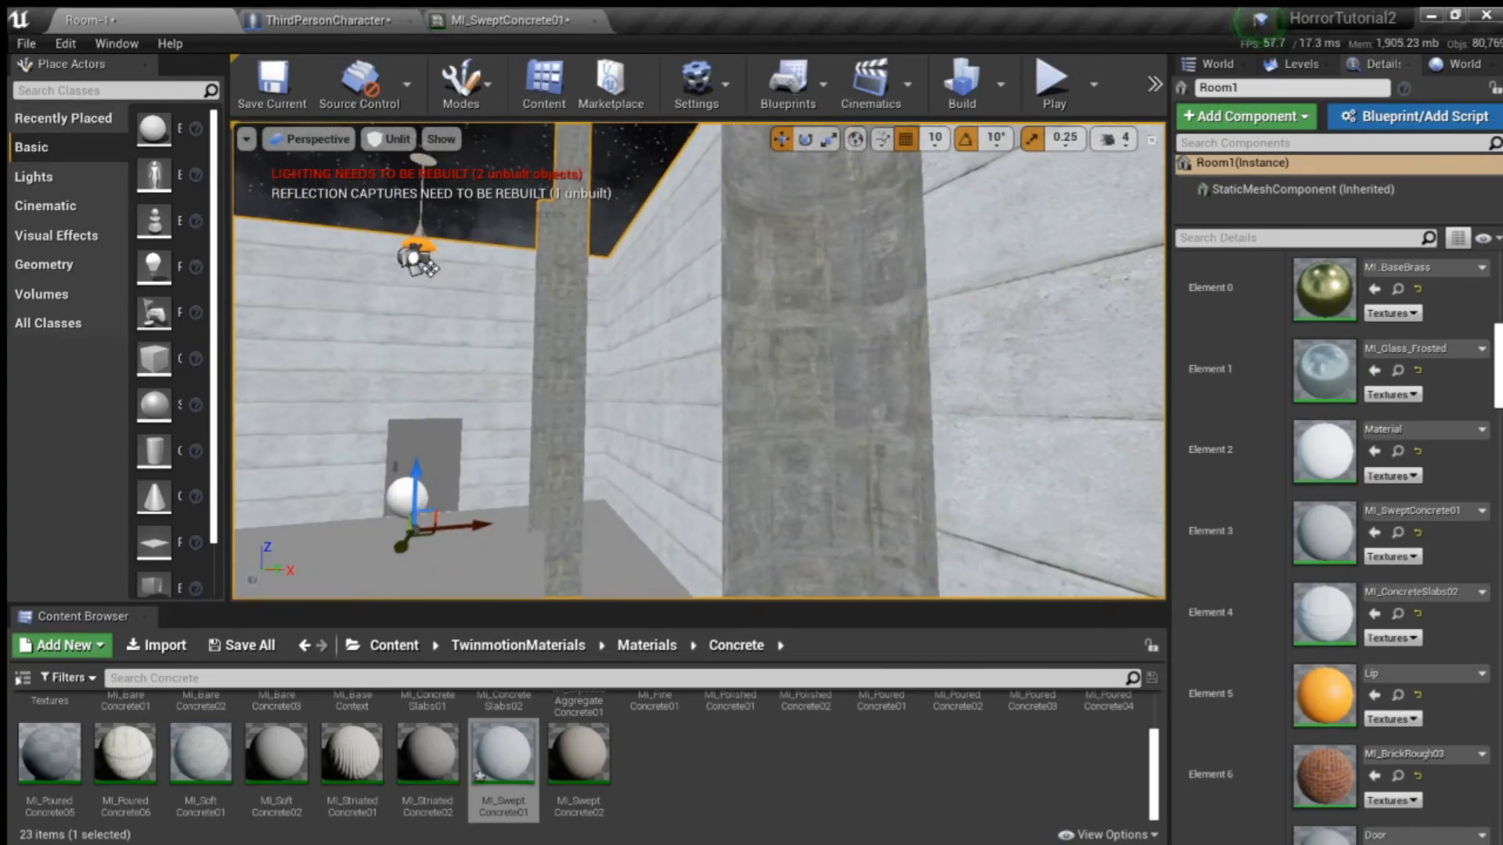
right_click_drag(697, 360, 552, 376)
right_click_drag(714, 336, 509, 329)
- Return the viewport to Lit shading, play-test the level to see the room's materials in the dark, and stop the session
left_click(368, 141)
left_click(382, 172)
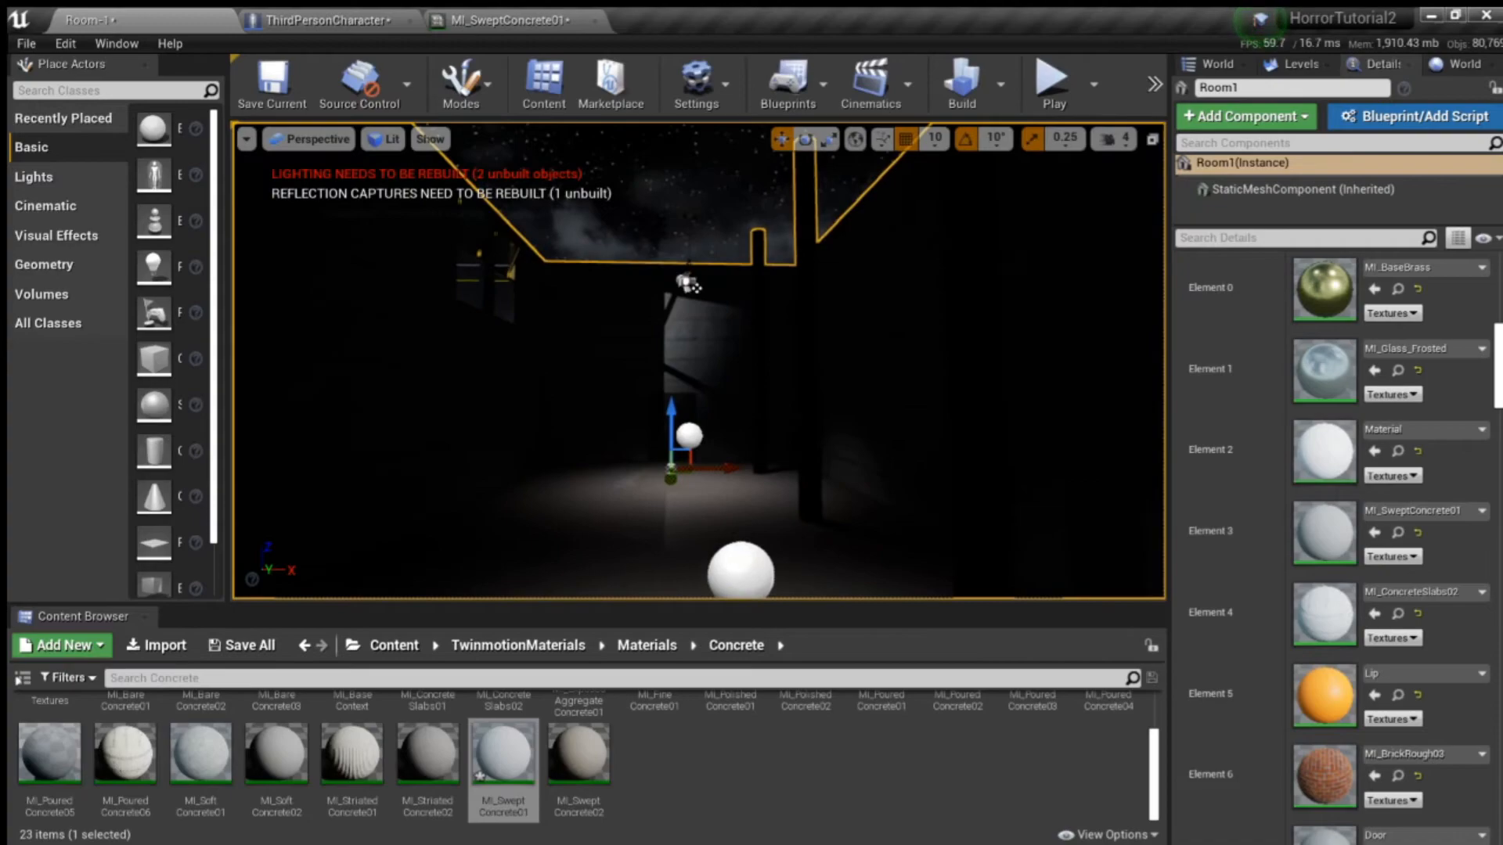
left_click(1053, 92)
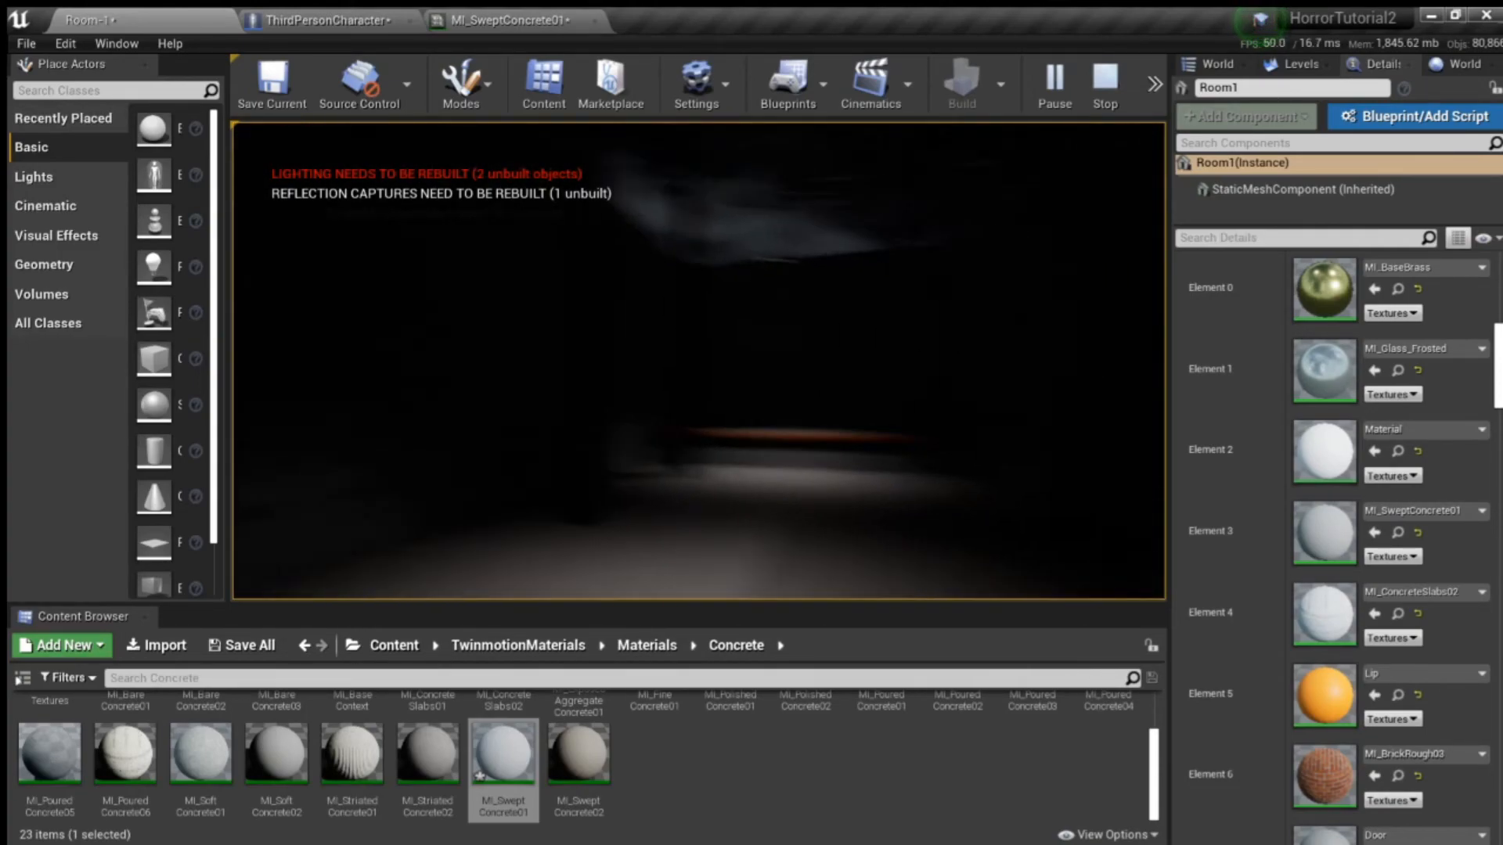
key("Escape")
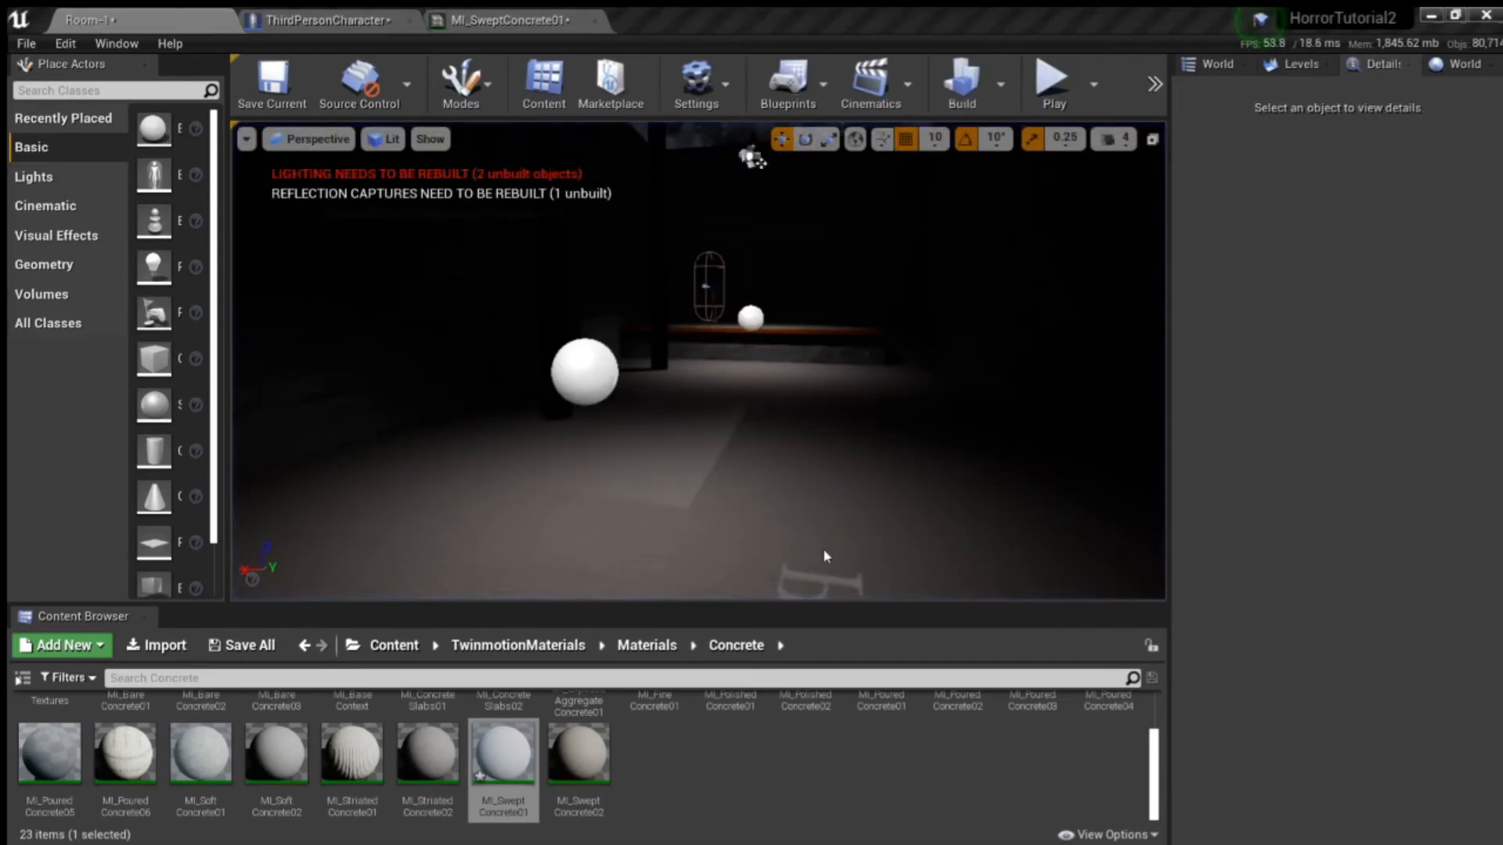
- Examine the room's floor, walls and remaining surfaces from several viewpoints
right_click_drag(862, 466, 707, 427)
left_click_drag(477, 325, 501, 385)
left_click_drag(488, 479, 512, 423)
right_click_drag(514, 421, 712, 384)
right_click_drag(611, 446, 807, 497)
left_click_drag(818, 420, 788, 378)
right_click_drag(731, 386, 638, 391)
left_click_drag(694, 409, 720, 415)
right_click_drag(720, 414, 642, 419)
key("w")
key("w")
key("w")
key("s")
mouse_move(828, 477)
right_mouse_down()
mouse_move(791, 489)
mouse_move(828, 477)
right_mouse_up()
key("d")
key("a")
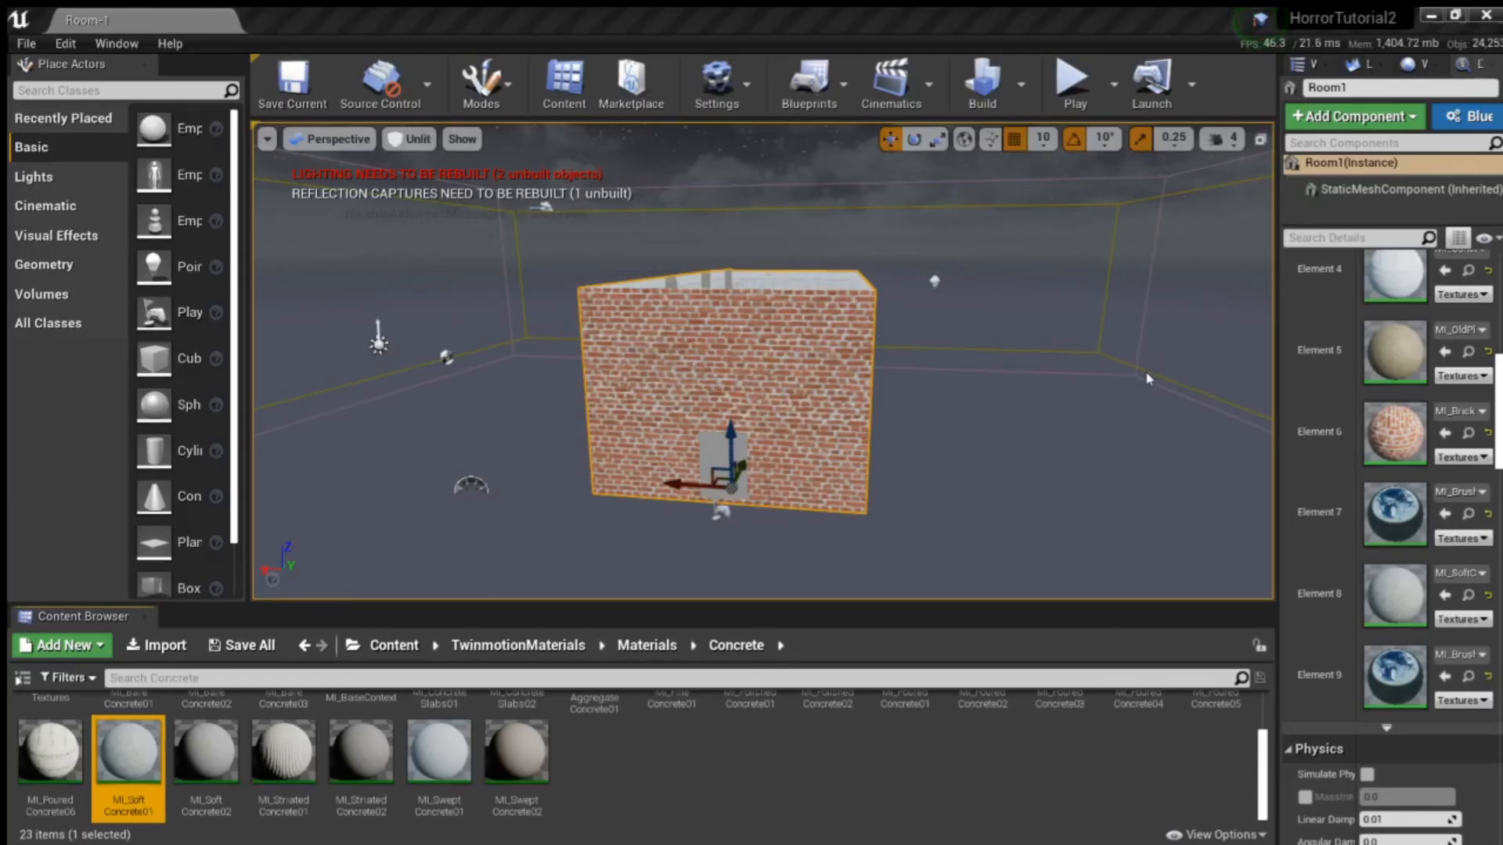
- View Room1's brick exterior from the door and window sides and switch the viewport to Lit shading
key("w")
mouse_move(1023, 385)
right_mouse_down()
mouse_move(1023, 364)
mouse_move(1096, 423)
mouse_move(1221, 407)
mouse_move(1135, 427)
mouse_move(1123, 421)
mouse_move(1174, 353)
mouse_move(1268, 372)
mouse_move(1292, 357)
mouse_move(1276, 407)
mouse_move(1143, 419)
mouse_move(1030, 395)
right_mouse_up()
key("s")
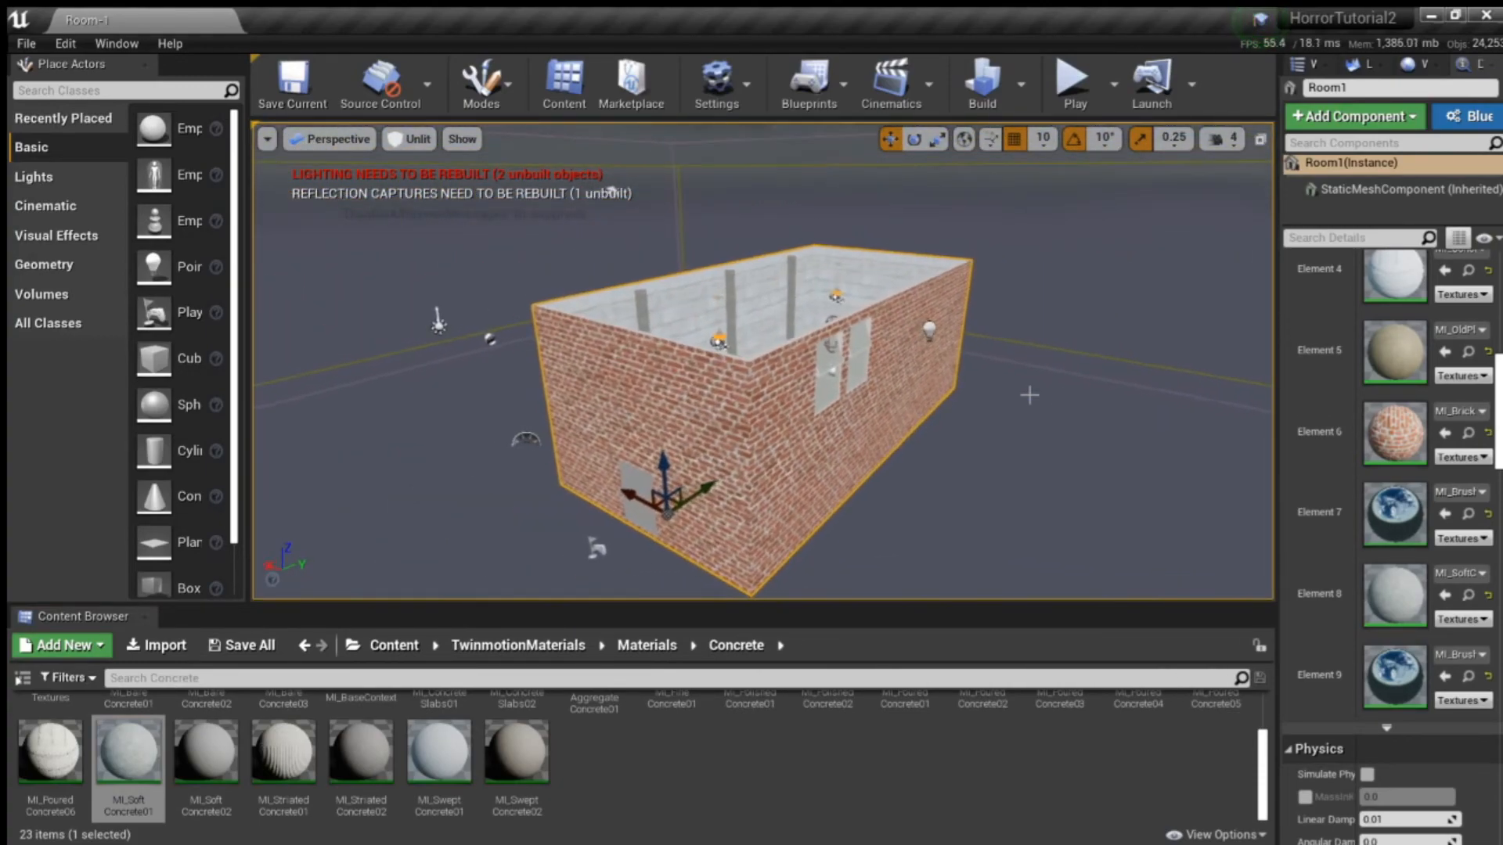
left_click(410, 139)
left_click(423, 177)
- Select the point light outside Room1's windows and shift it along the wall
key("w")
right_click_drag(900, 305, 838, 378)
key("s")
left_click(845, 373)
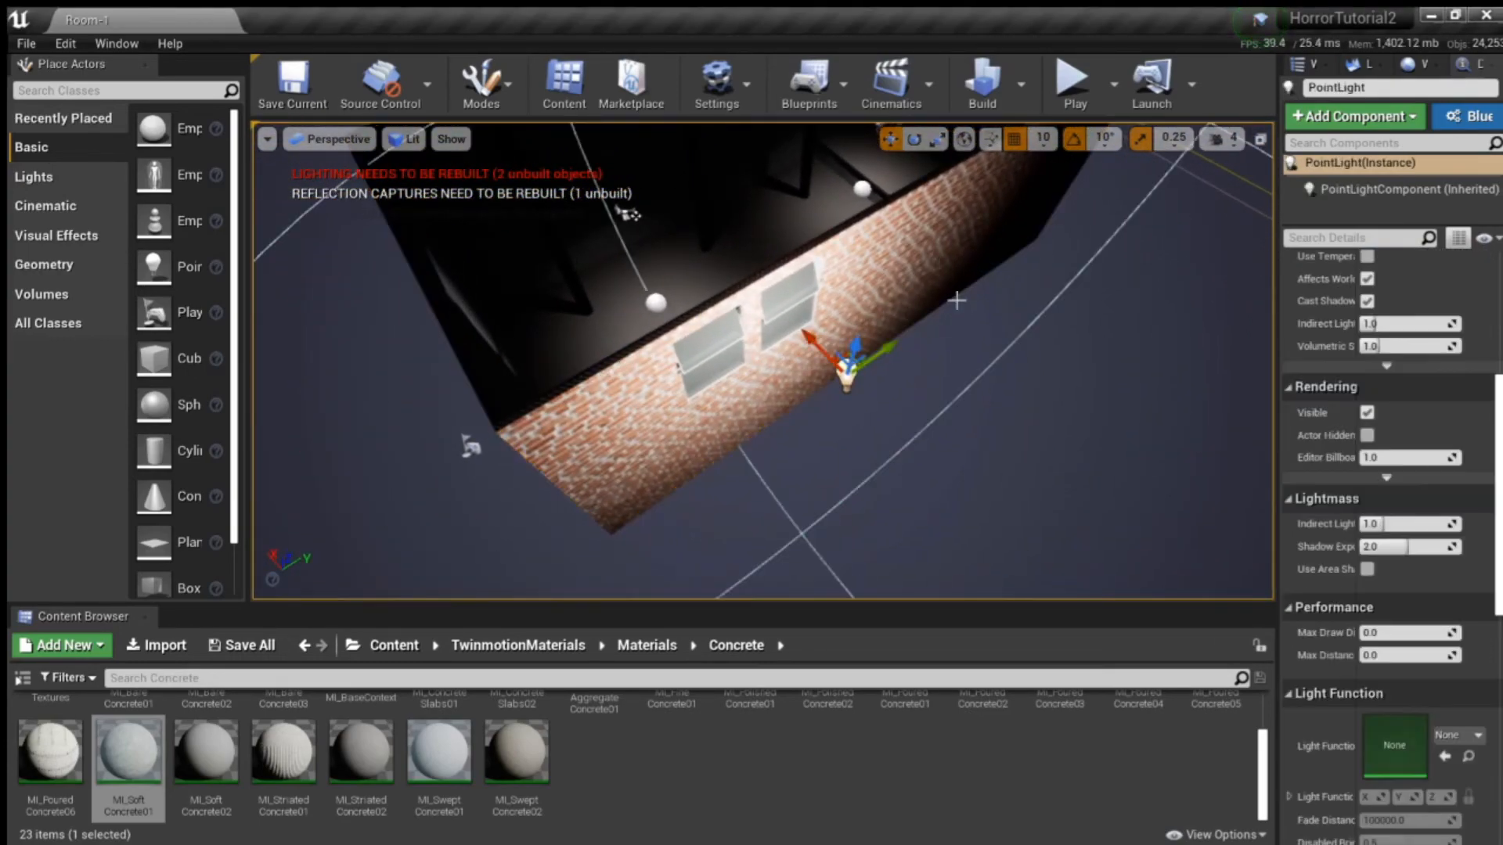
left_click_drag(890, 349, 710, 360)
right_click_drag(710, 360, 924, 325)
right_click_drag(775, 175, 776, 175)
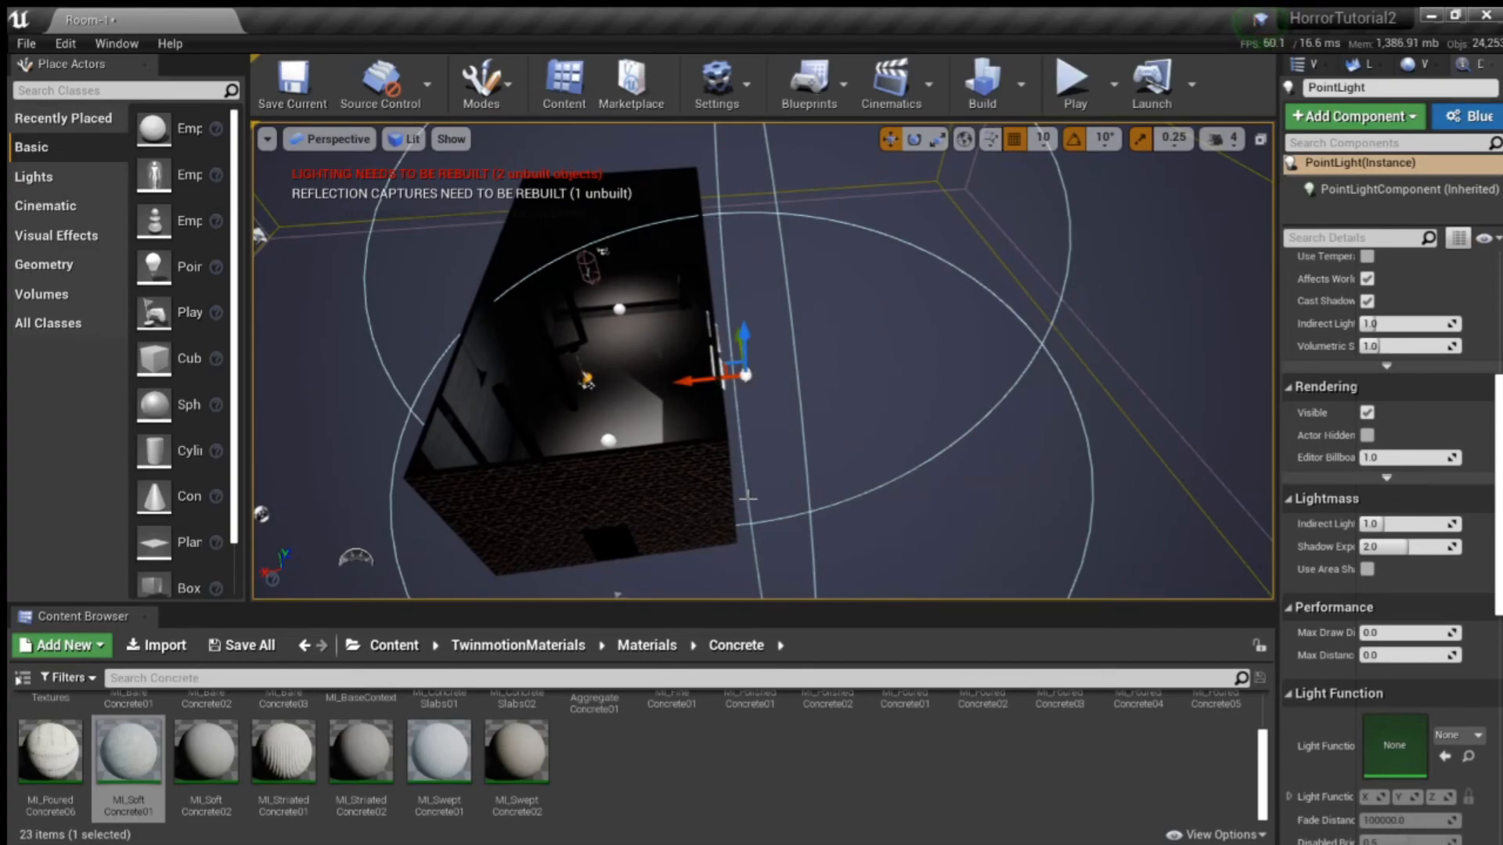
- Examine the lit room and the point light's reach from above and around the building
right_click_drag(659, 513, 672, 500)
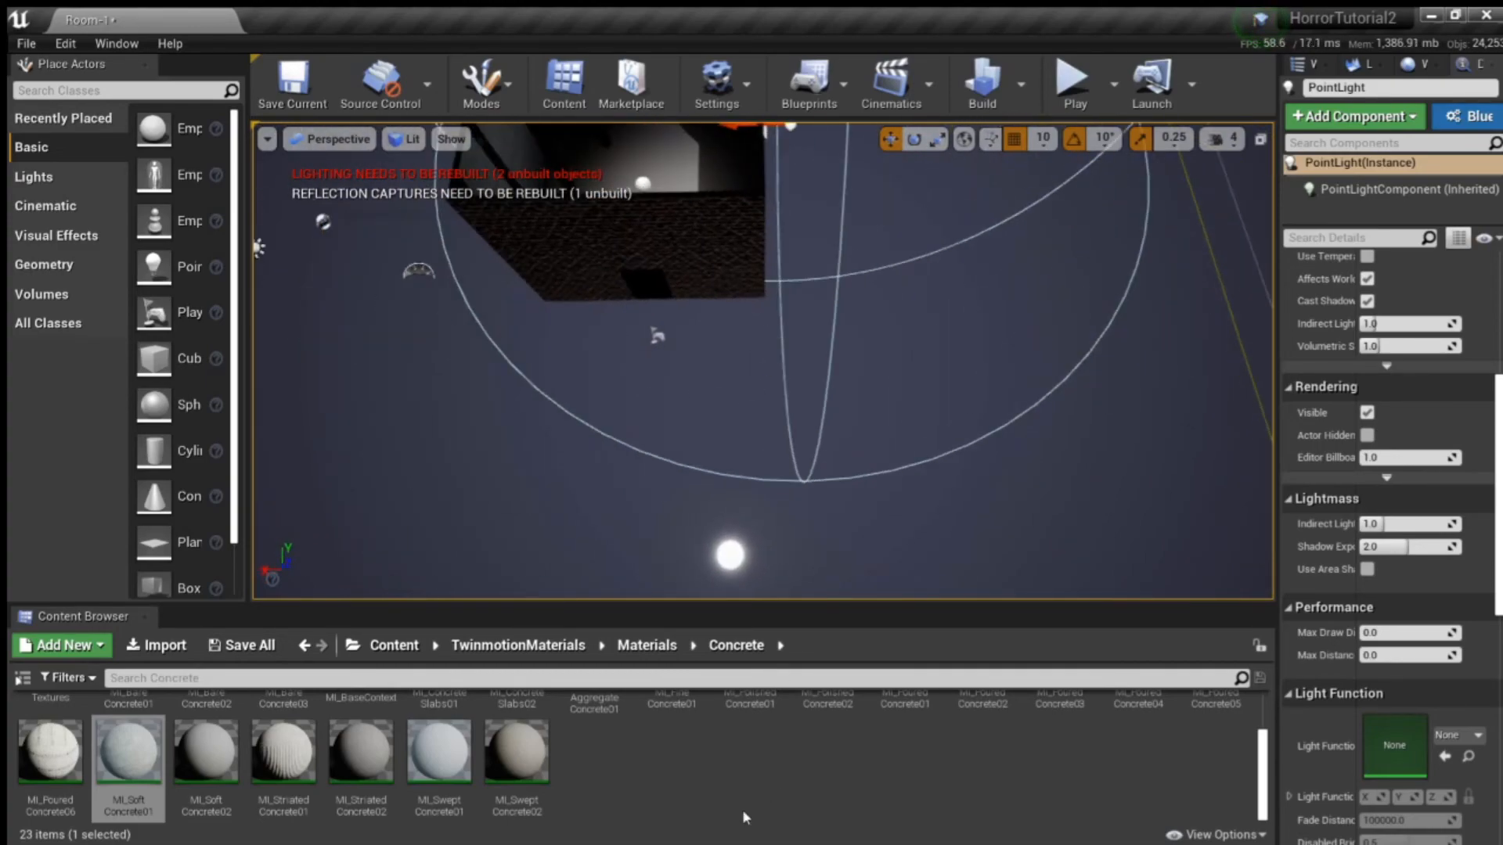
right_click_drag(689, 575, 775, 462)
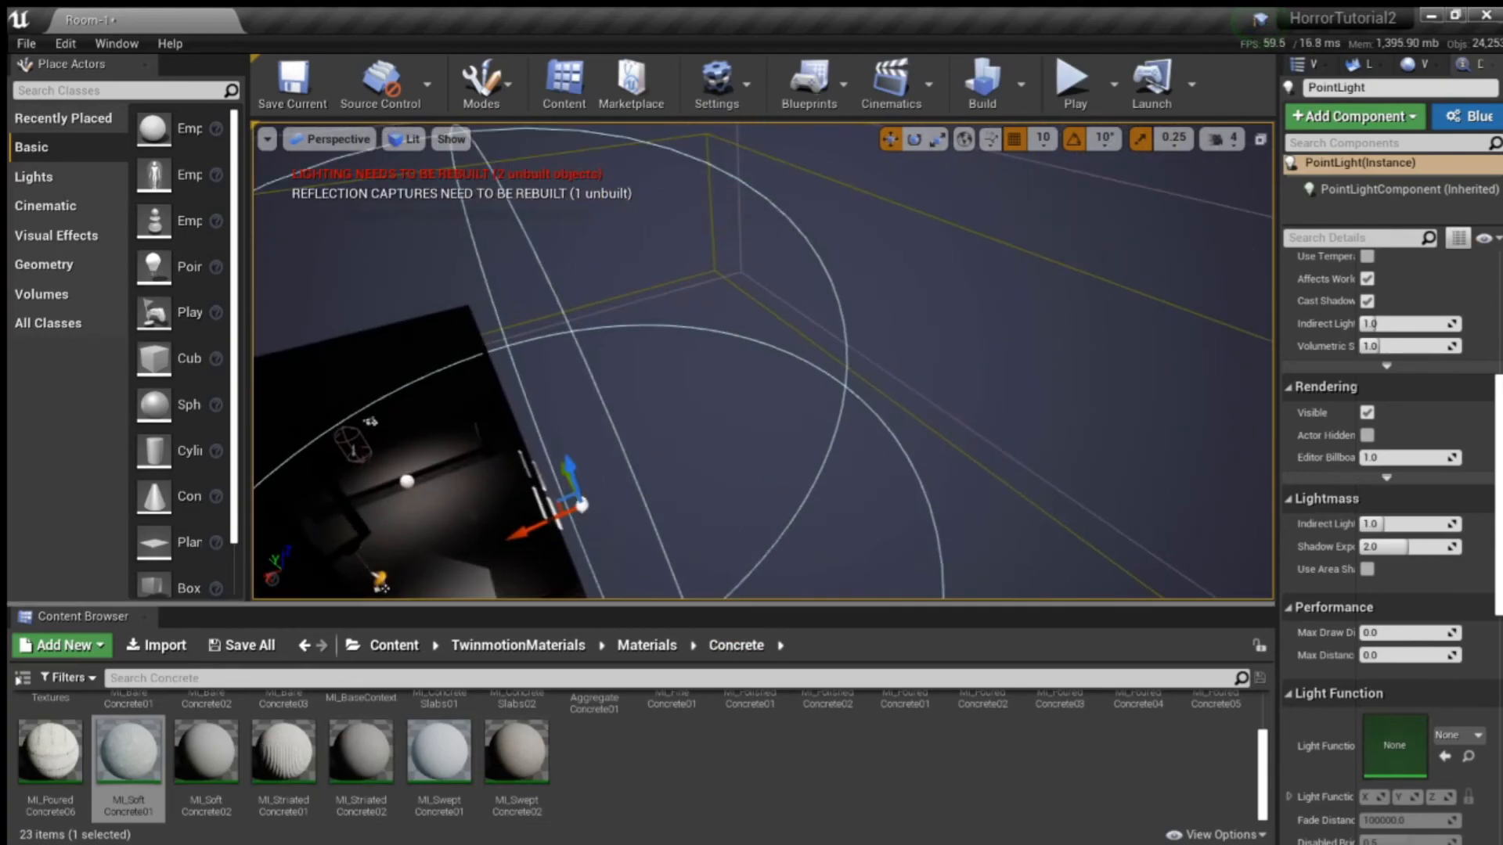
right_click_drag(878, 486, 978, 495)
right_click_drag(735, 290, 587, 293)
right_click_drag(469, 438, 564, 360)
right_click_drag(1090, 350, 998, 295)
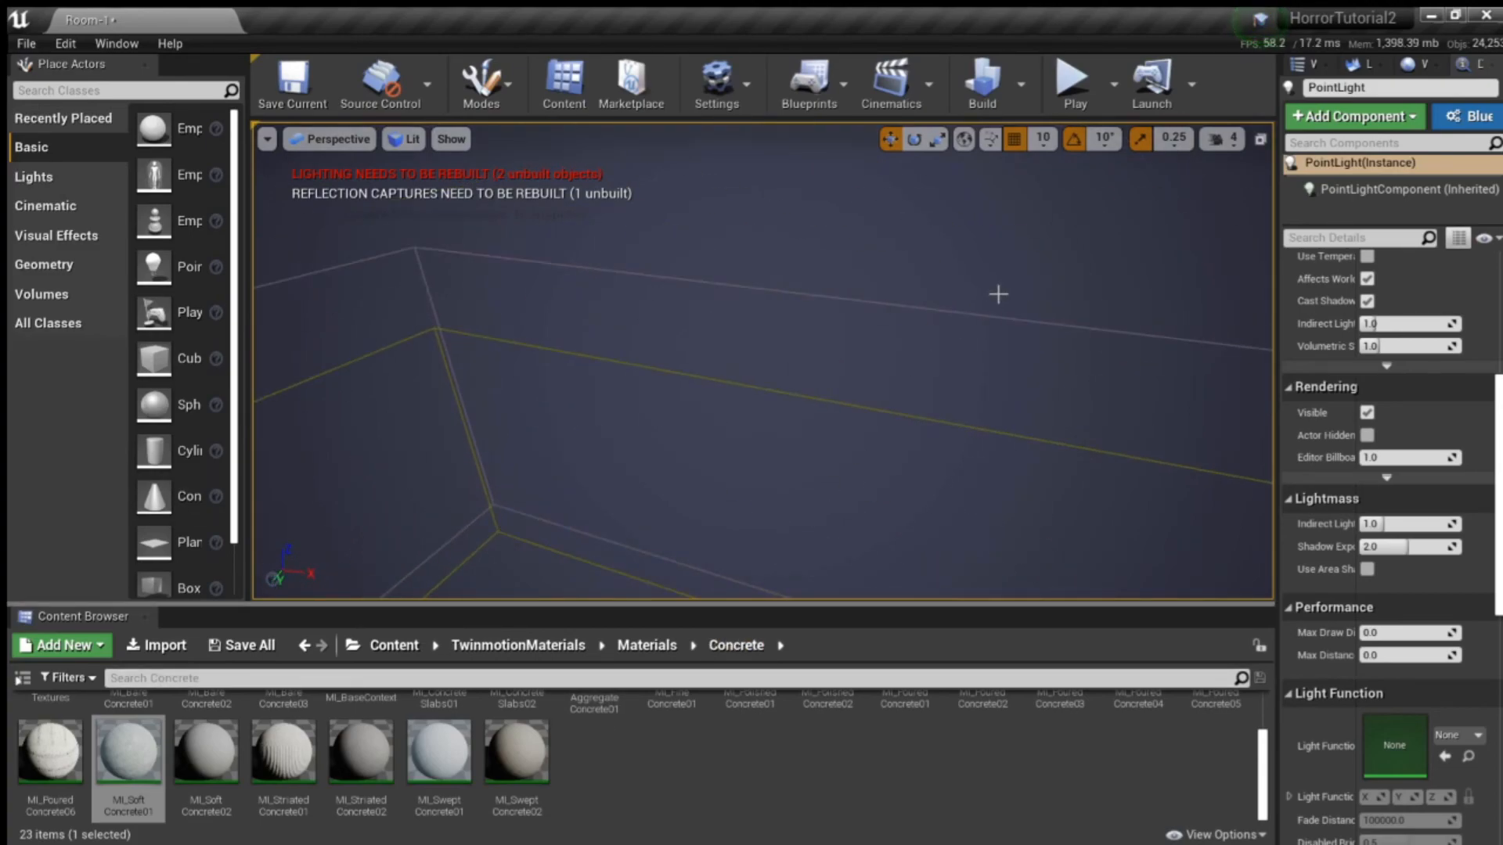
right_click_drag(712, 327, 794, 355)
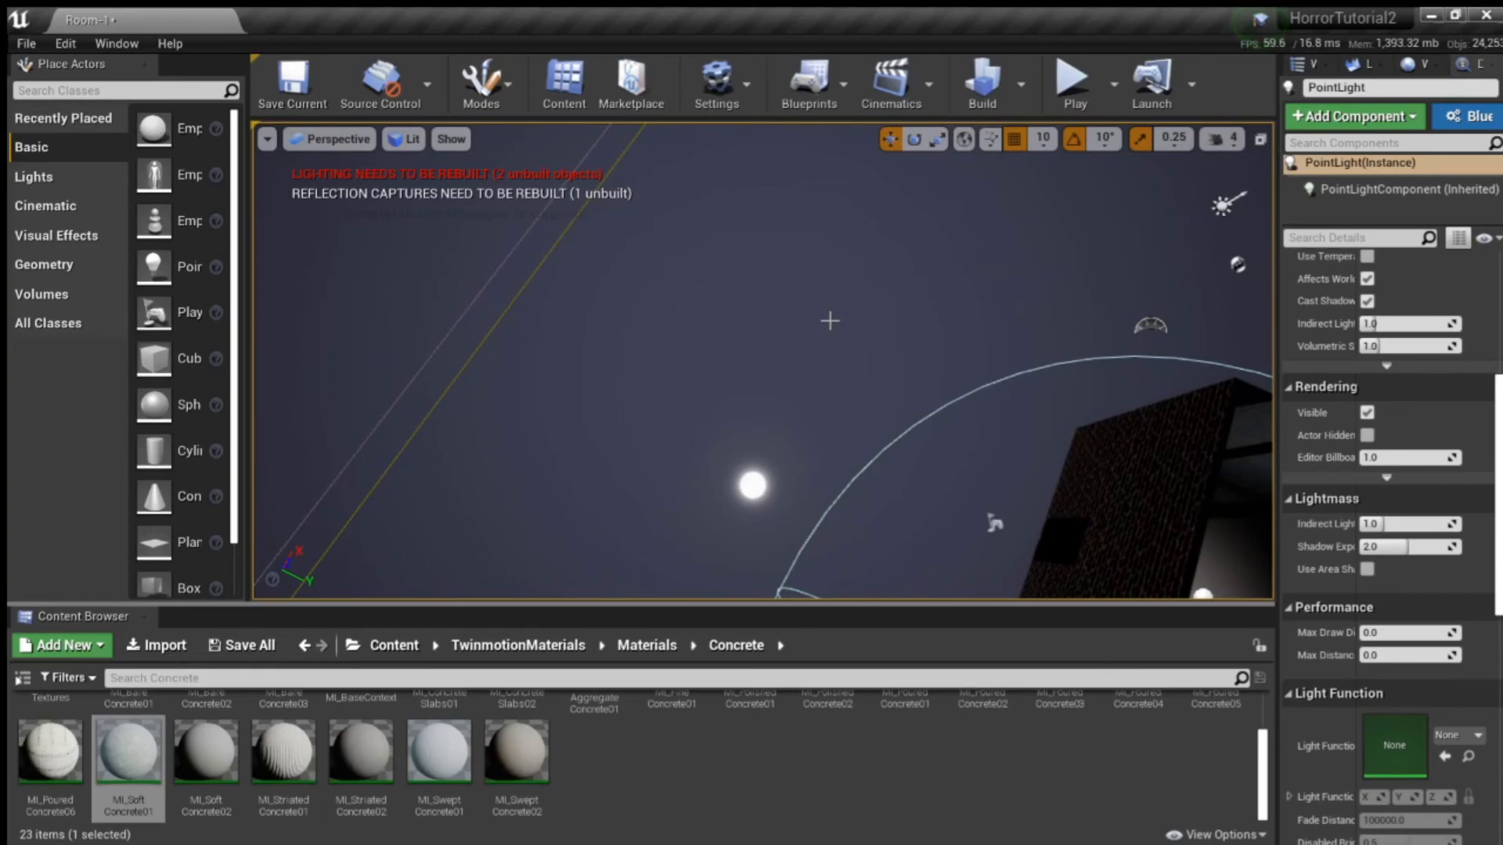
right_click_drag(874, 292, 659, 432)
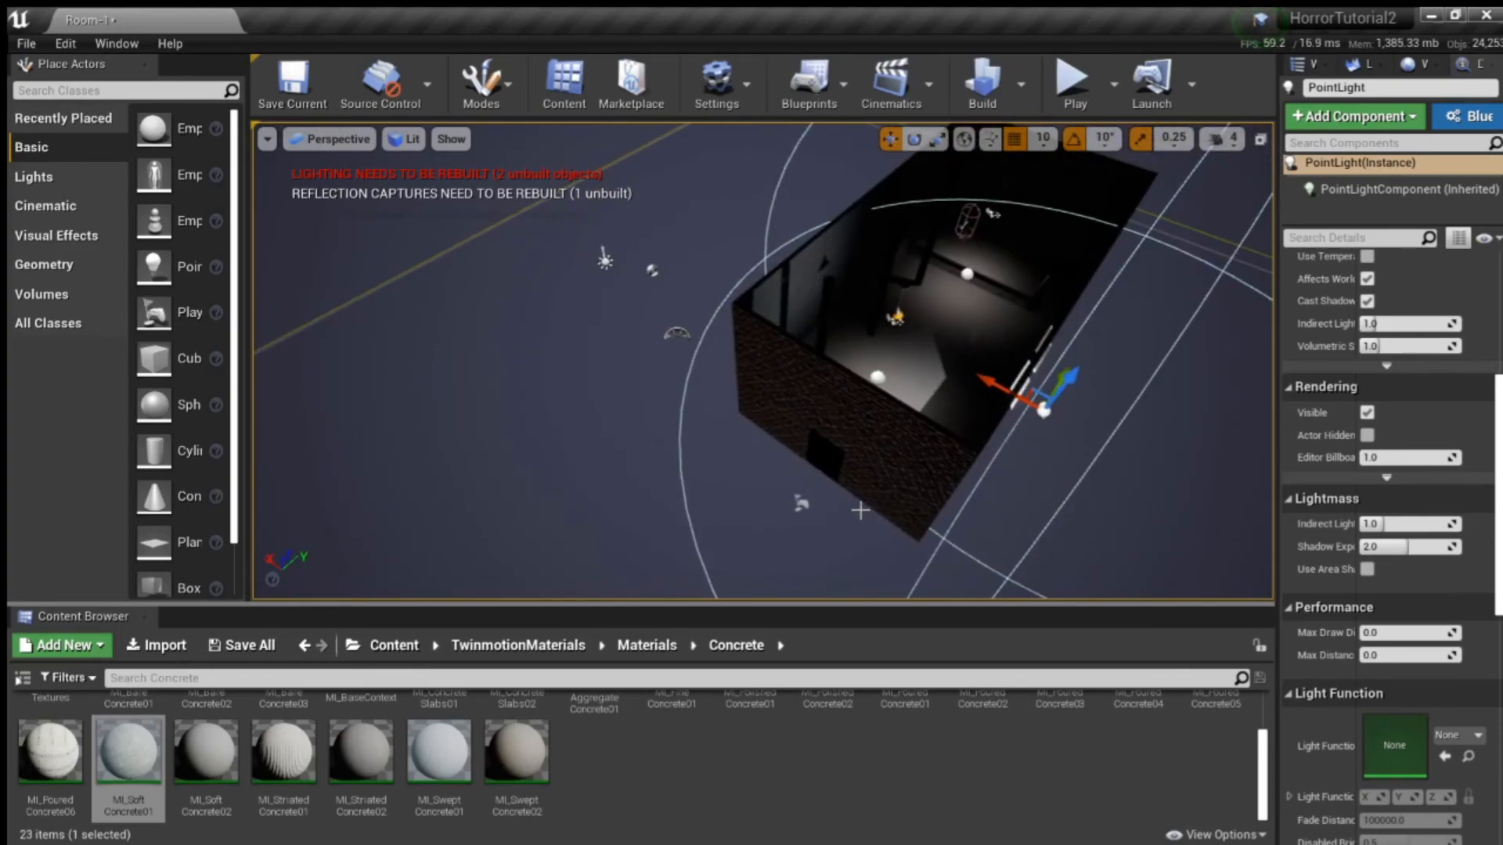
right_click_drag(838, 491, 951, 477)
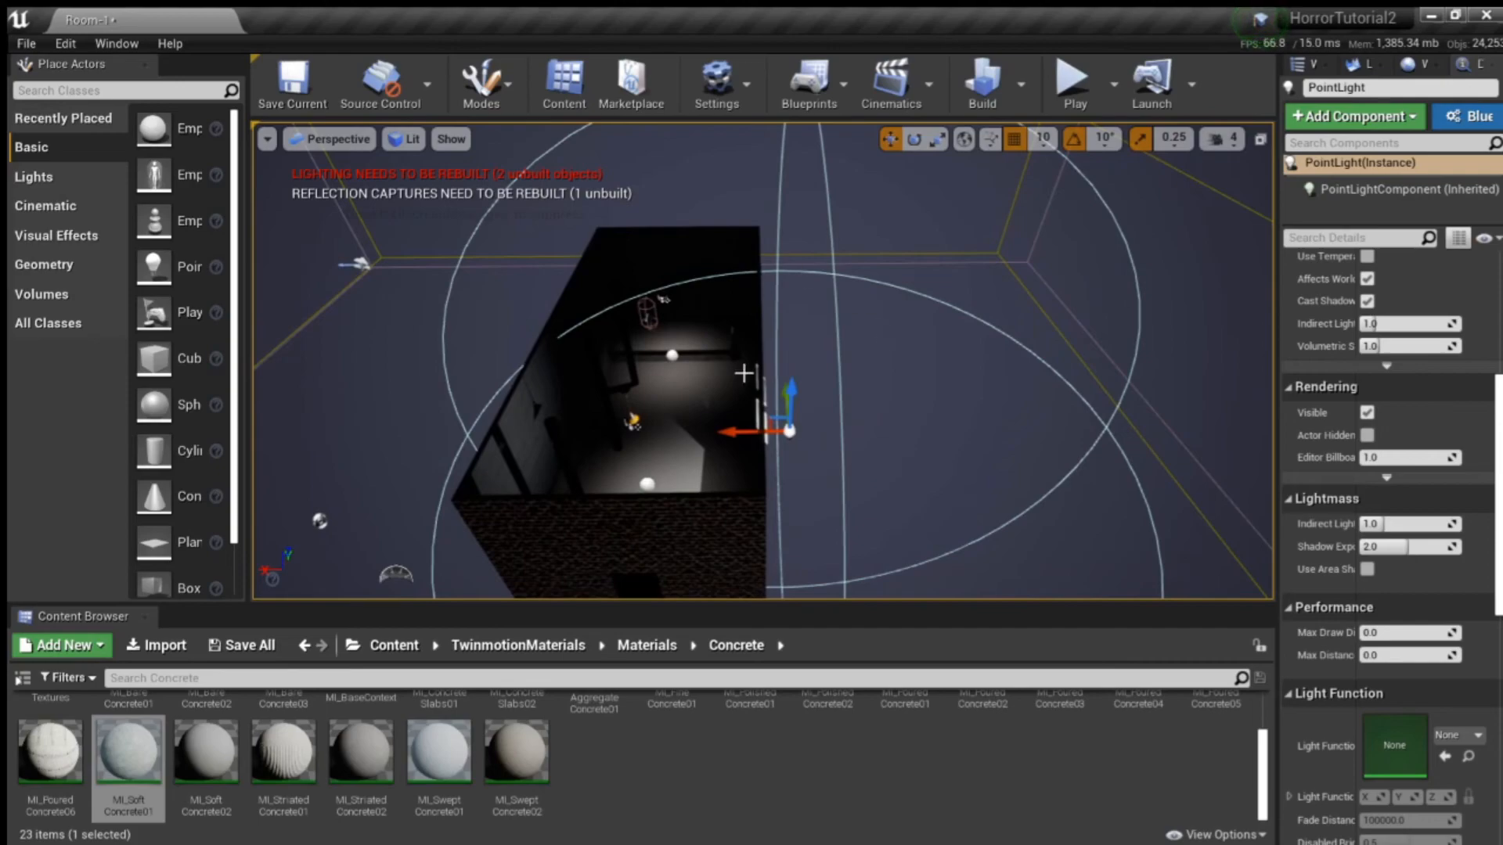
- Examine from inside the room how the outside point light shines through the two windows onto the opposite wall
right_click_drag(861, 350, 654, 375)
mouse_move(947, 421)
right_mouse_down()
mouse_move(822, 419)
mouse_move(743, 381)
mouse_move(959, 418)
right_mouse_up()
key("w")
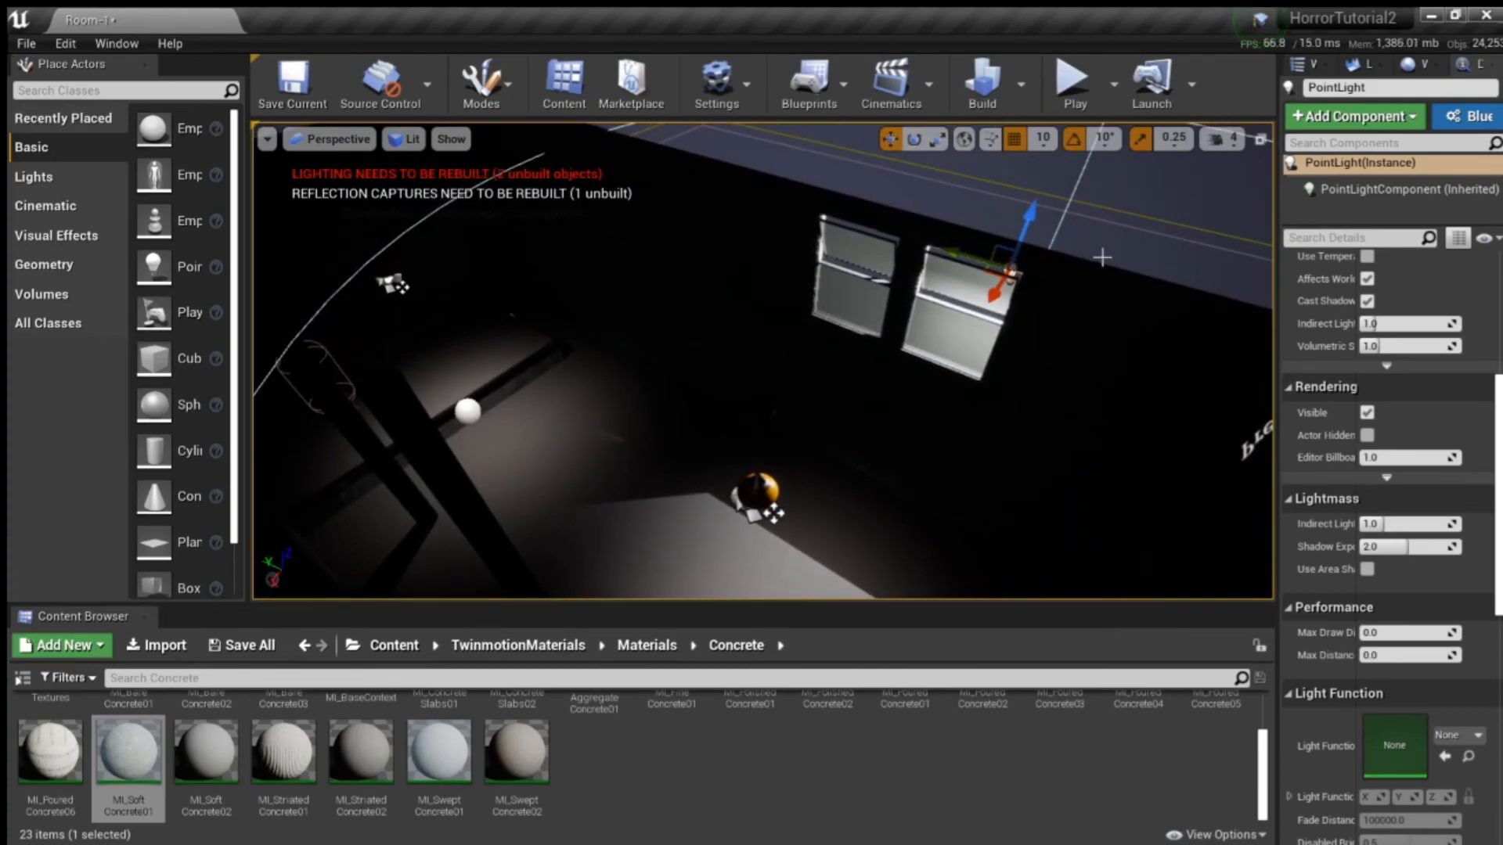
left_click_drag(701, 359, 971, 352, "alt")
right_click_drag(763, 360, 720, 368)
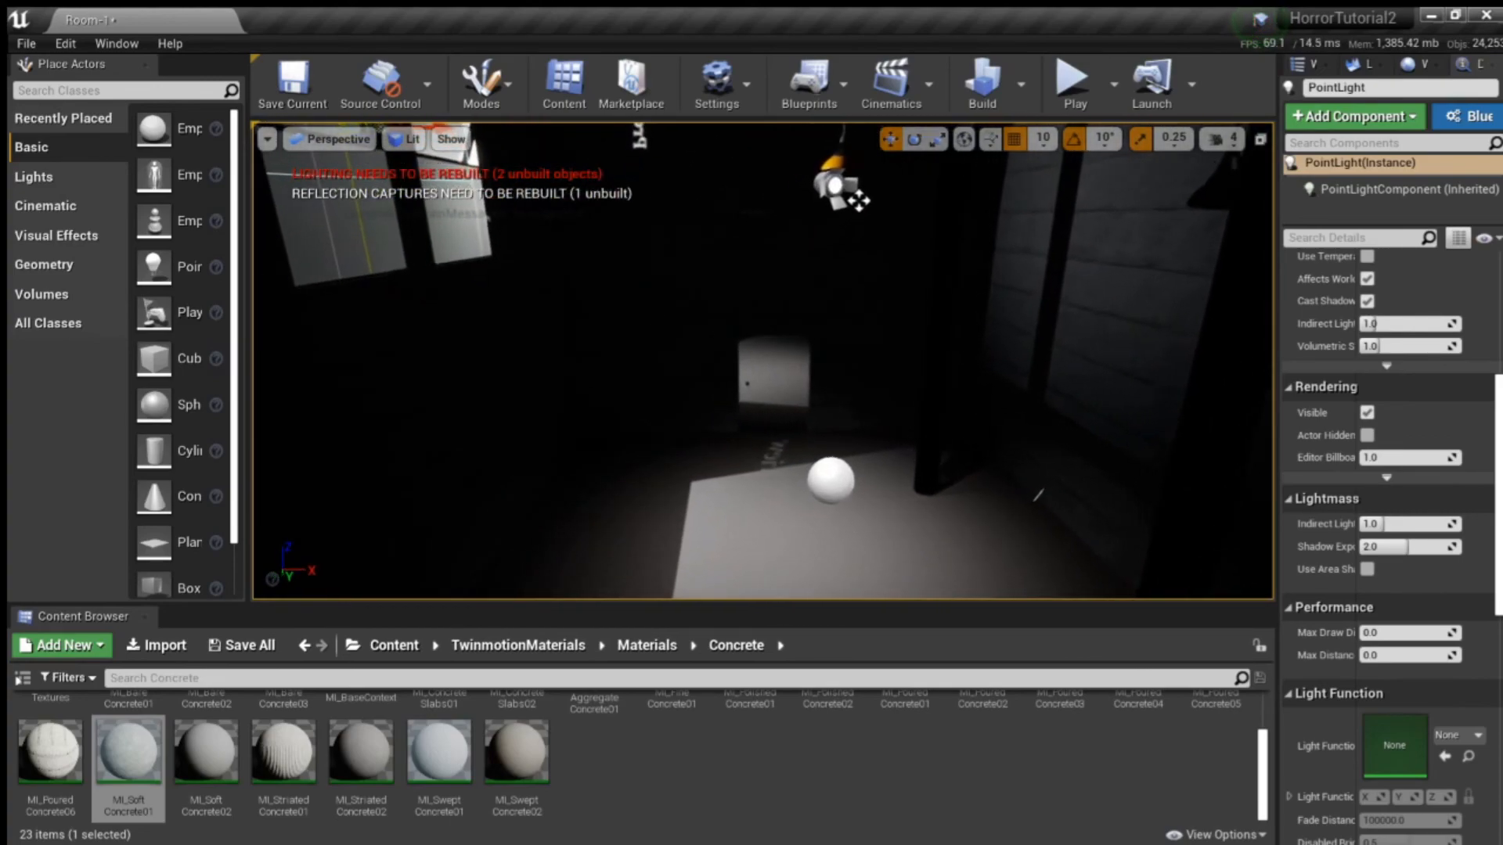
right_click_drag(858, 201, 822, 202)
right_click_drag(833, 269, 833, 269)
- Play-test the level, walking through the room to inspect the windows, ceiling lamp, concrete walls, floor and mirror
left_click(1071, 78)
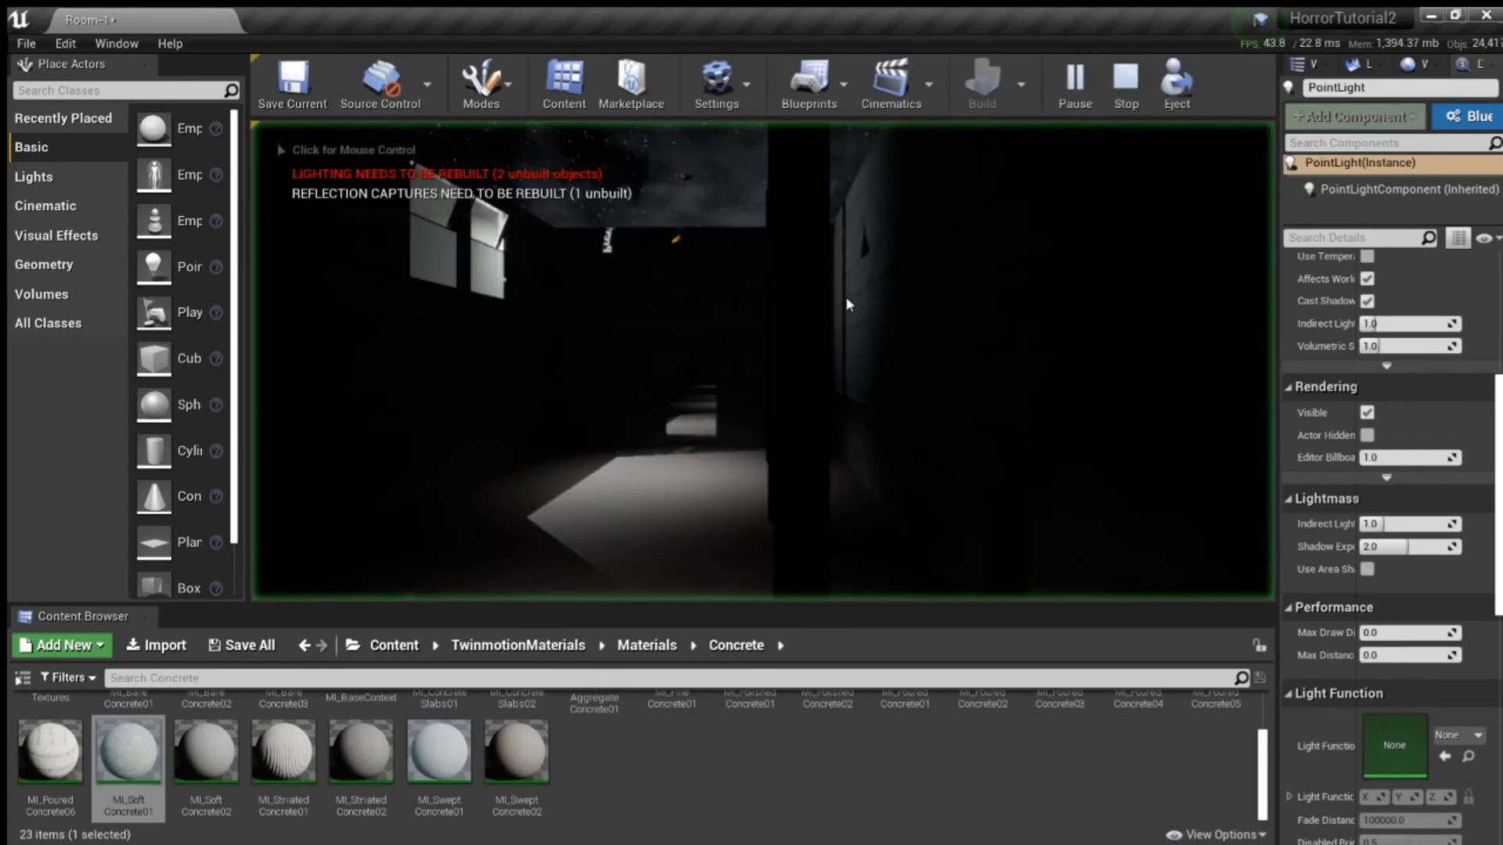
key("w")
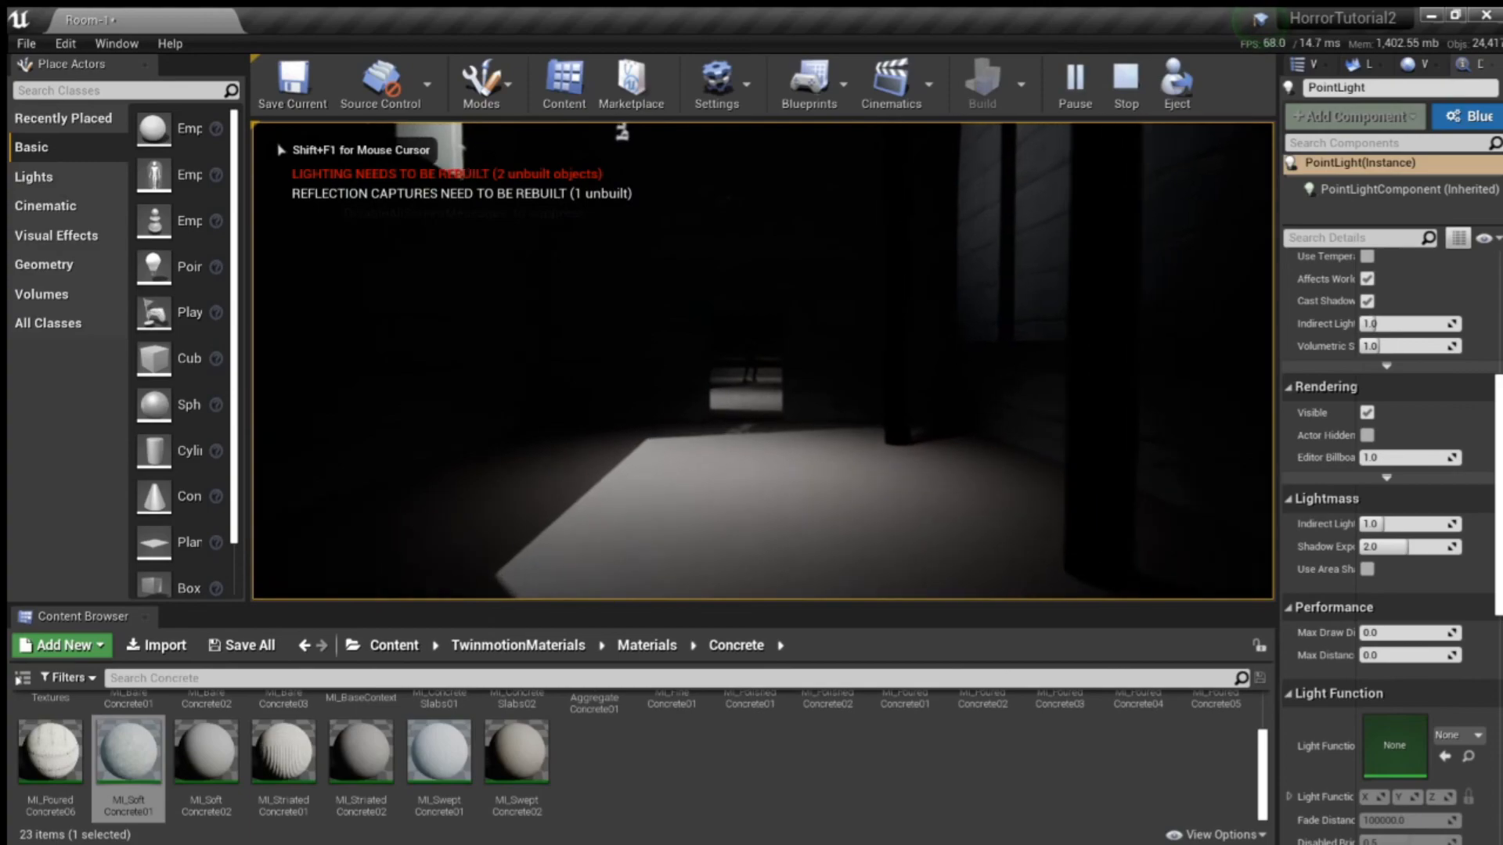
key("w")
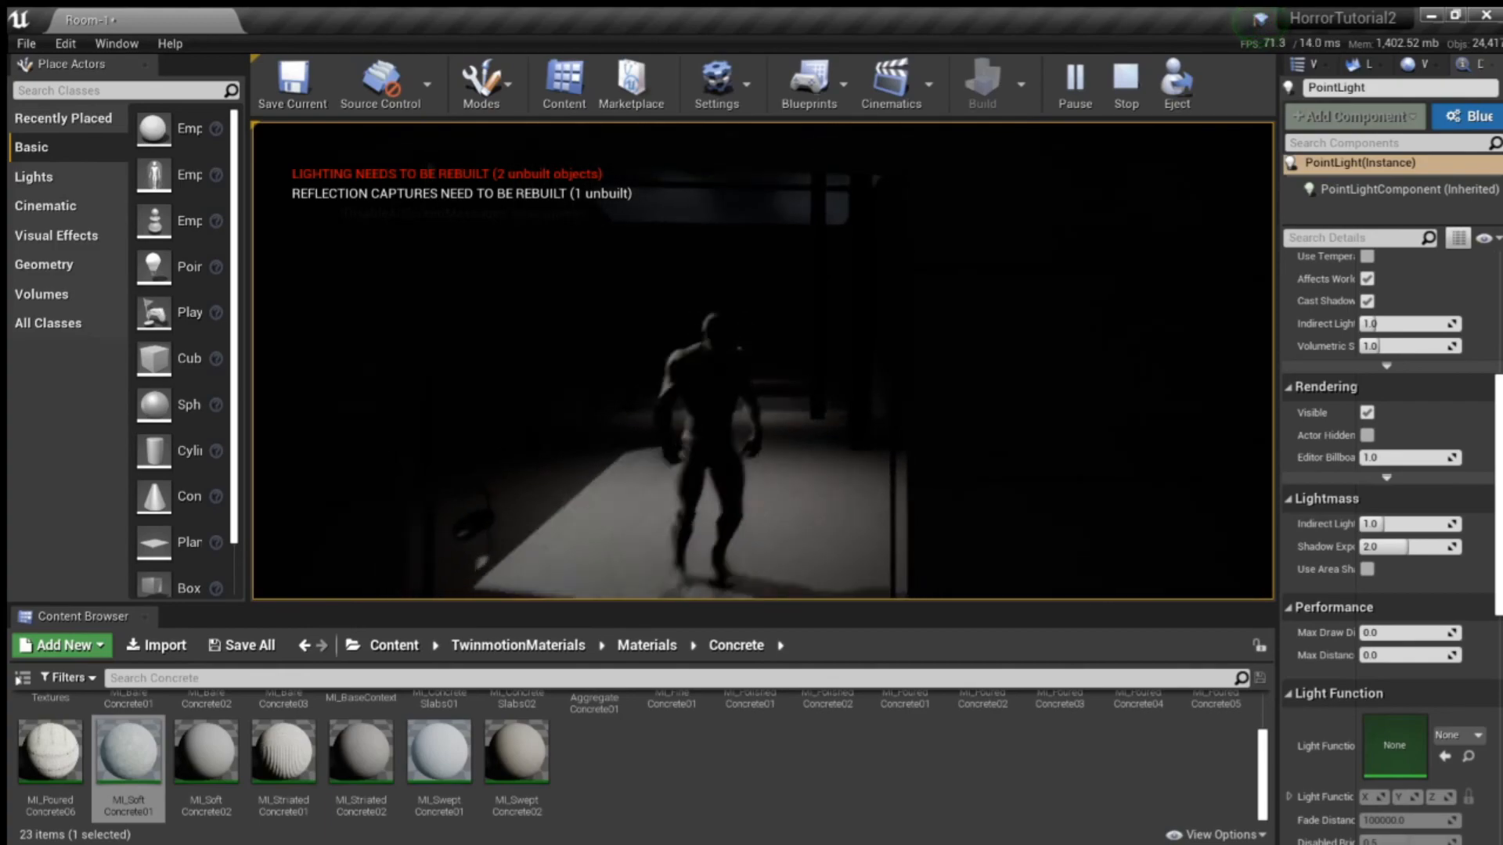
key("w")
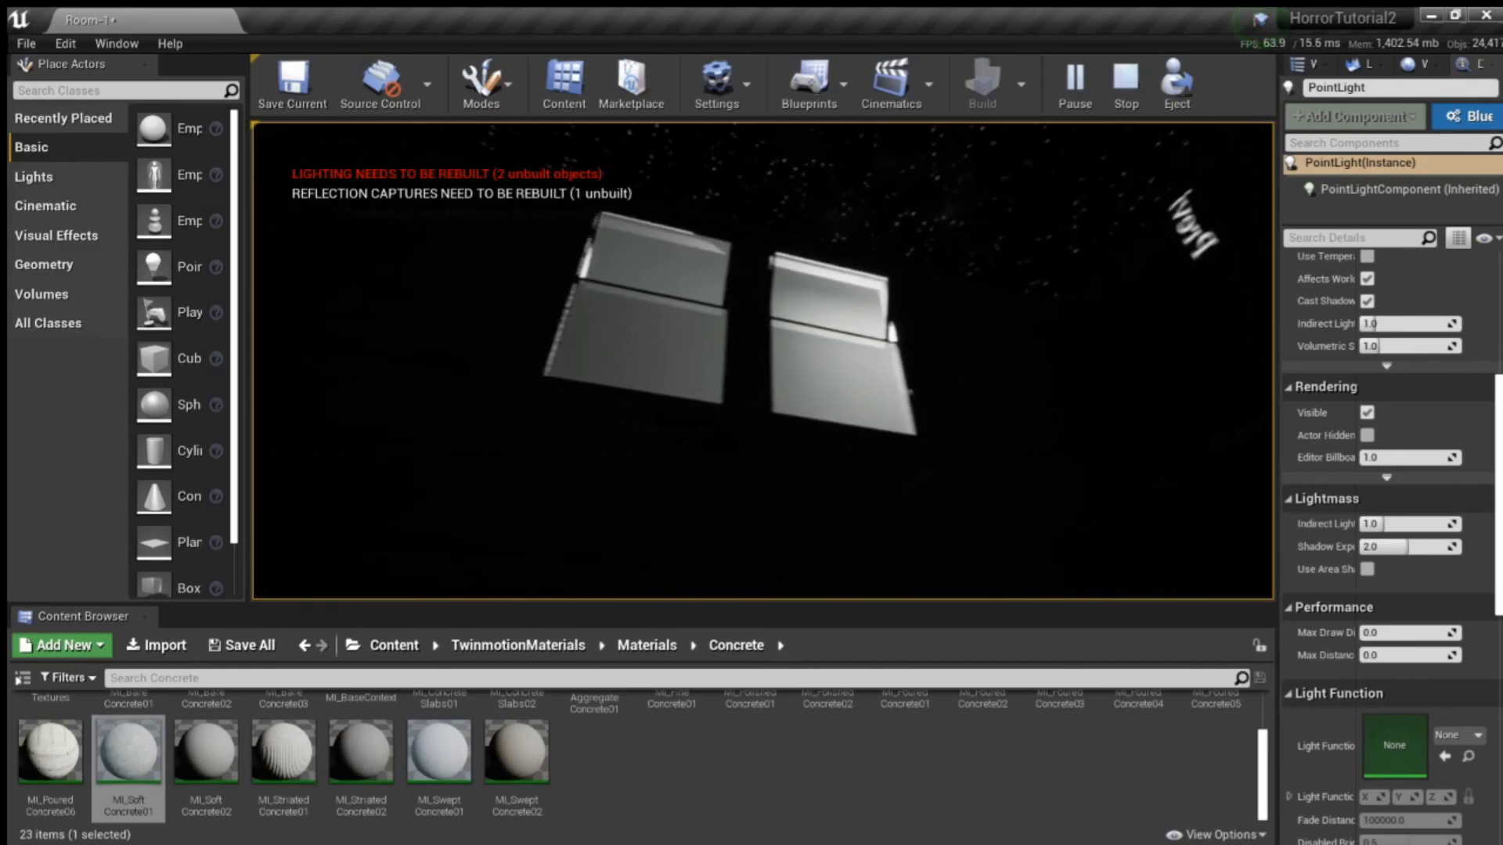
key("w")
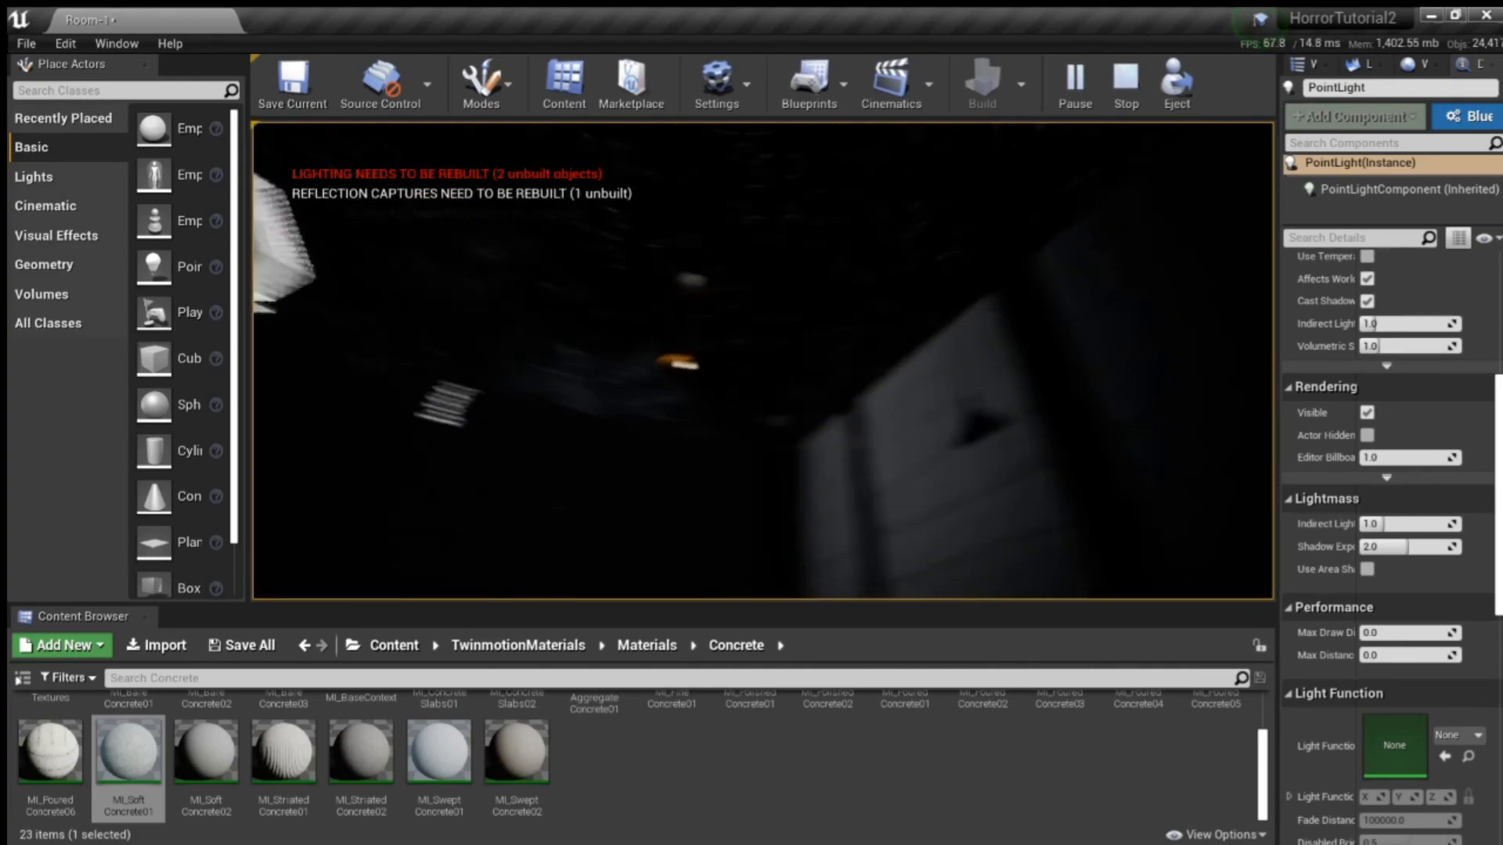
key("w")
key("w")
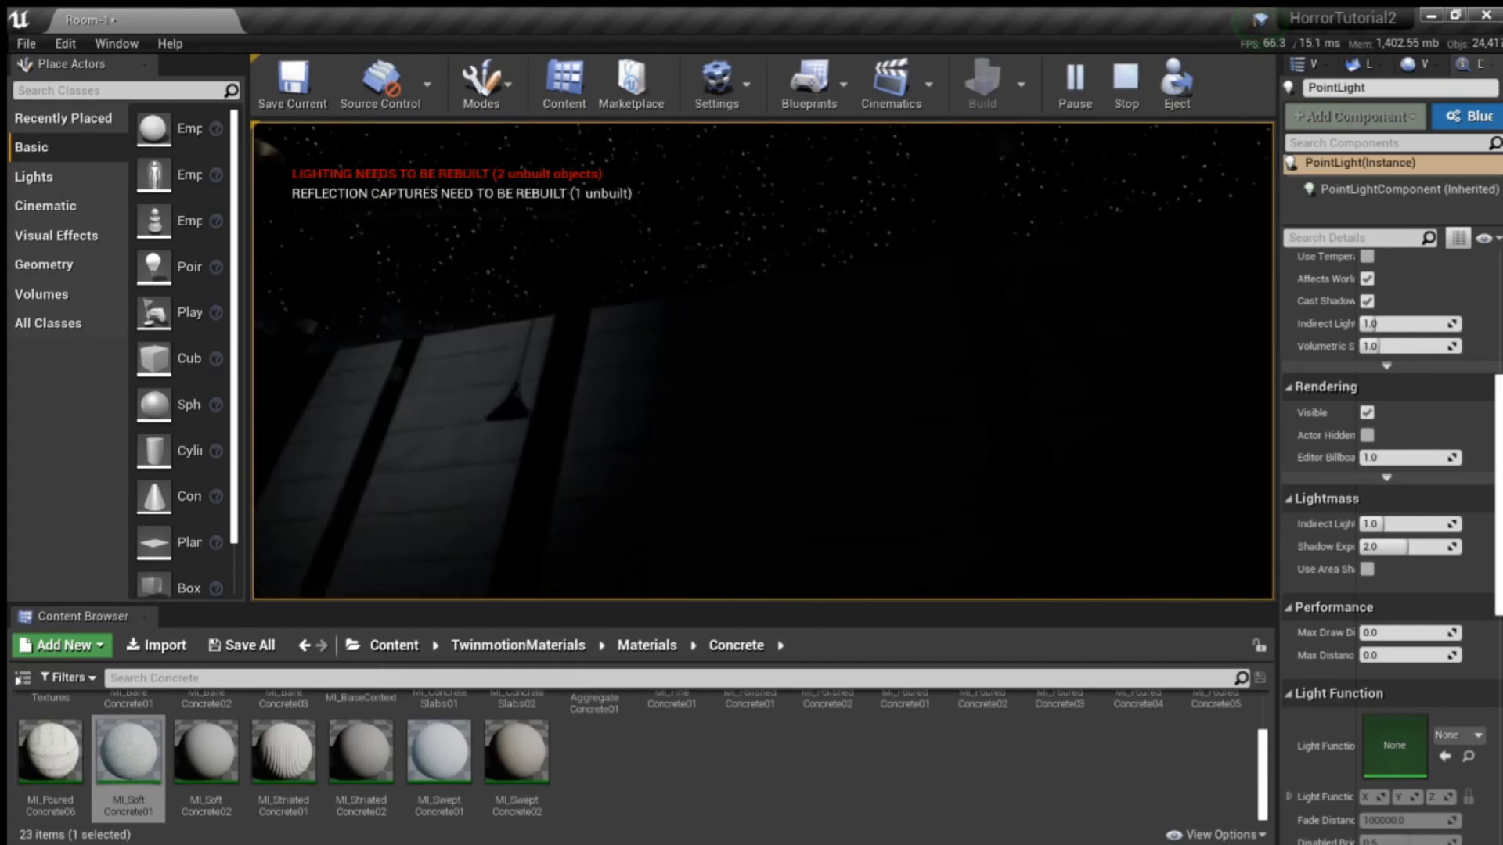
key("w")
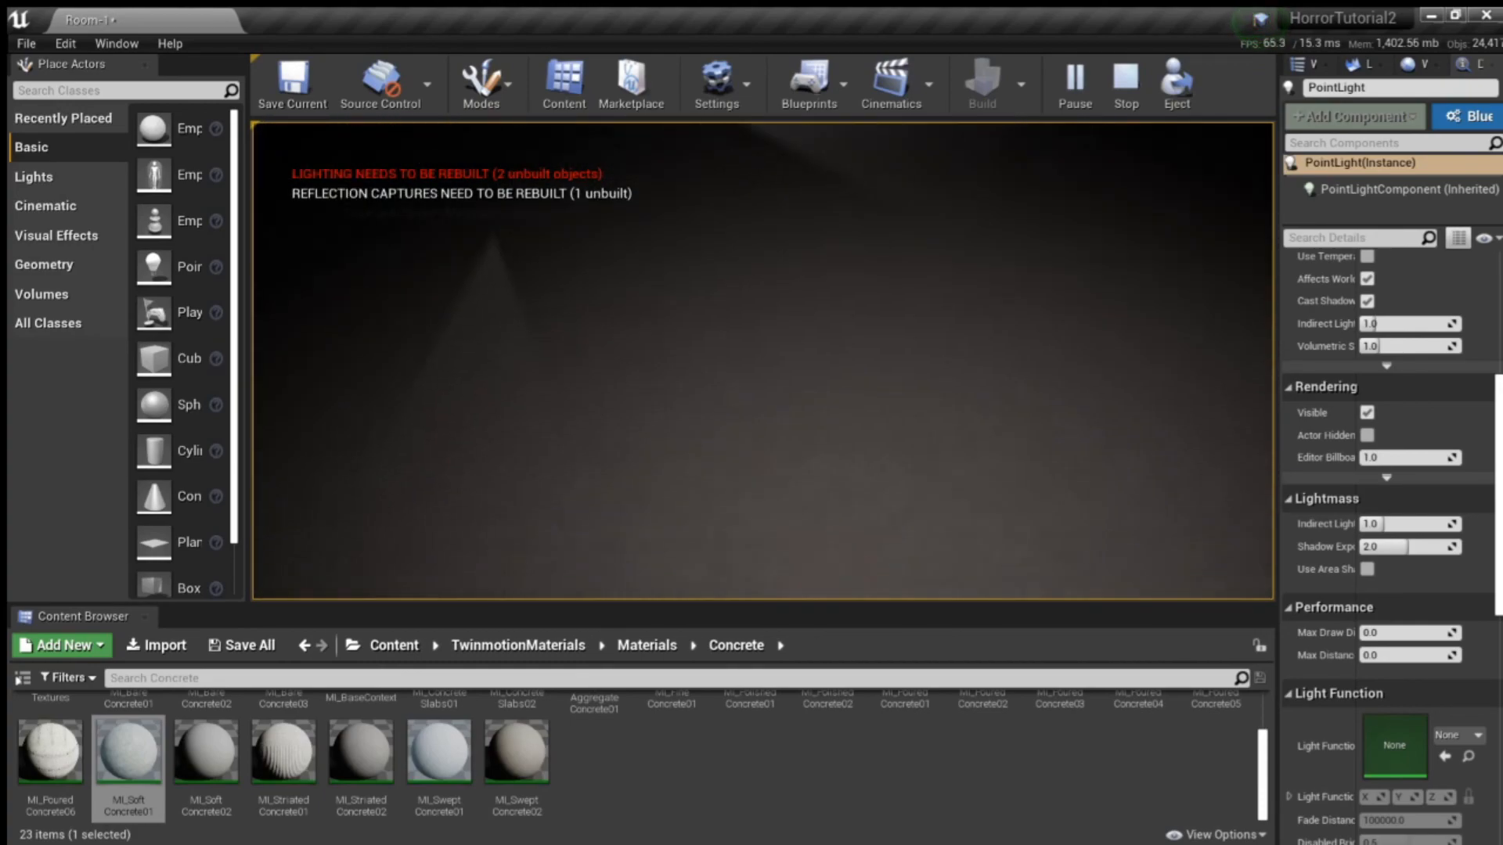
key("w")
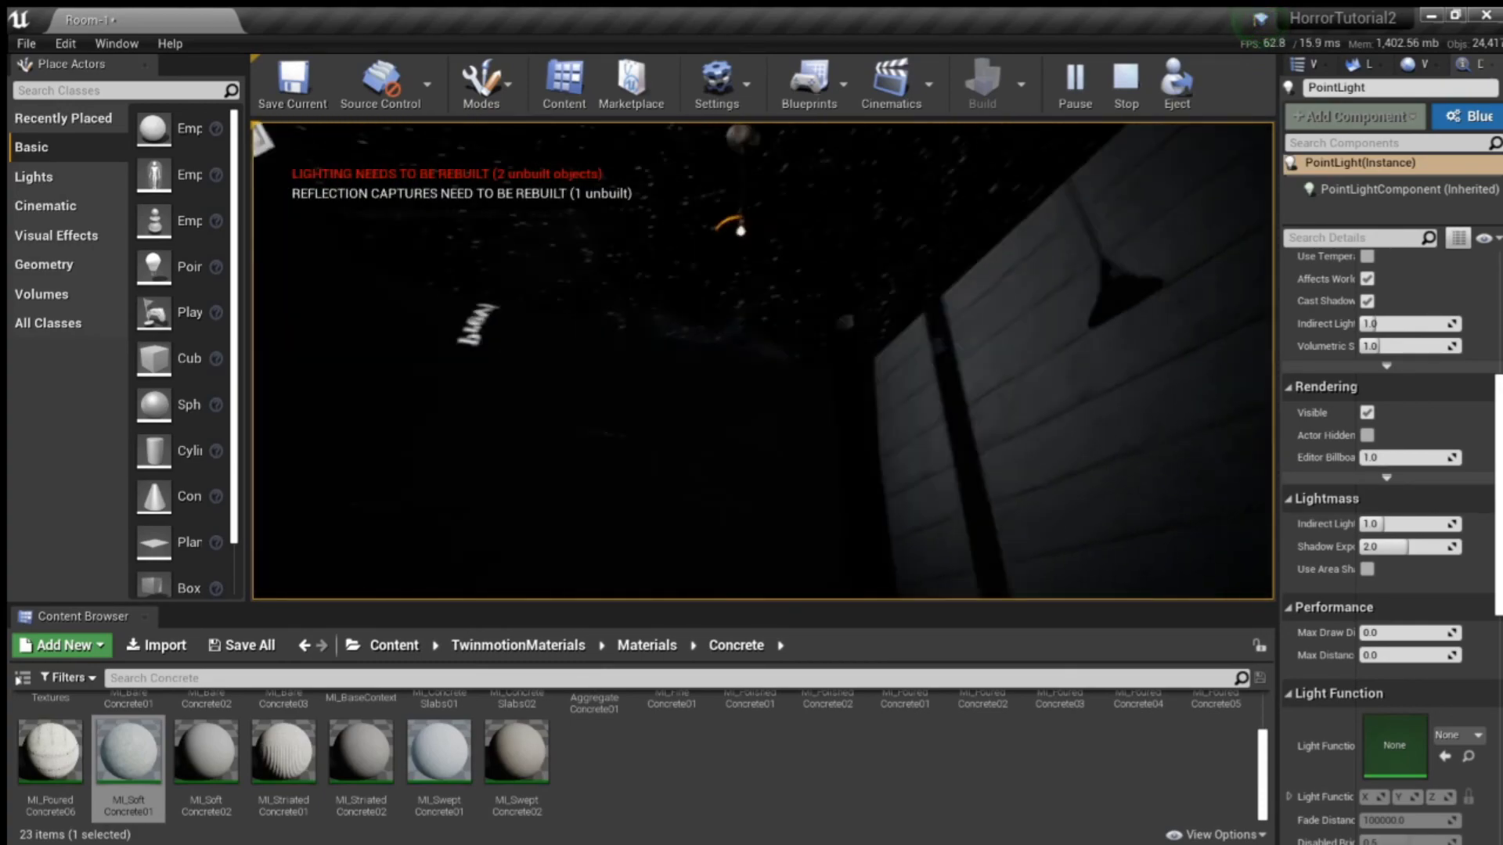
key("w")
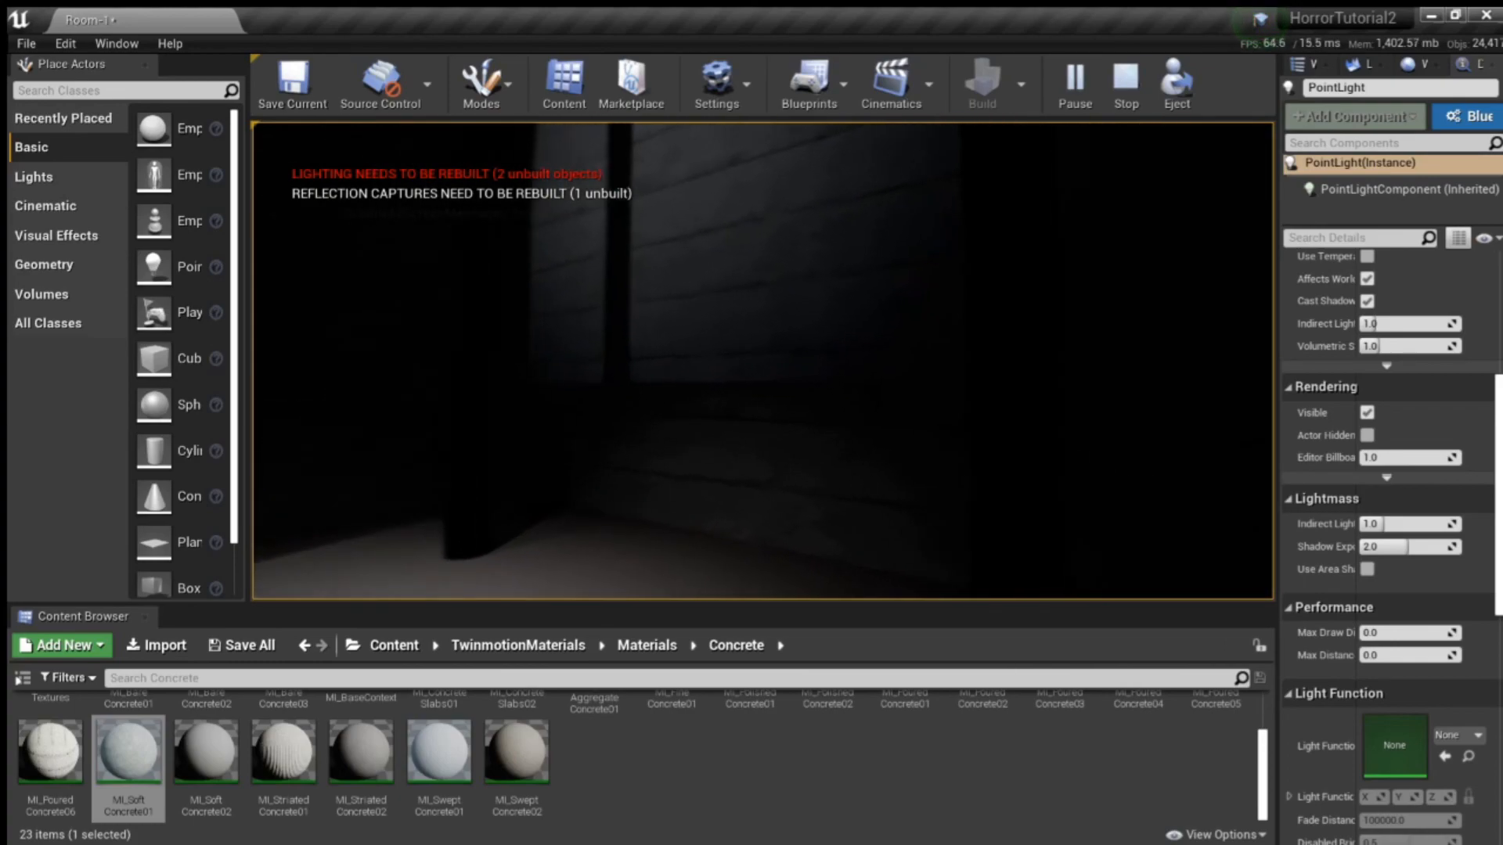
key("w")
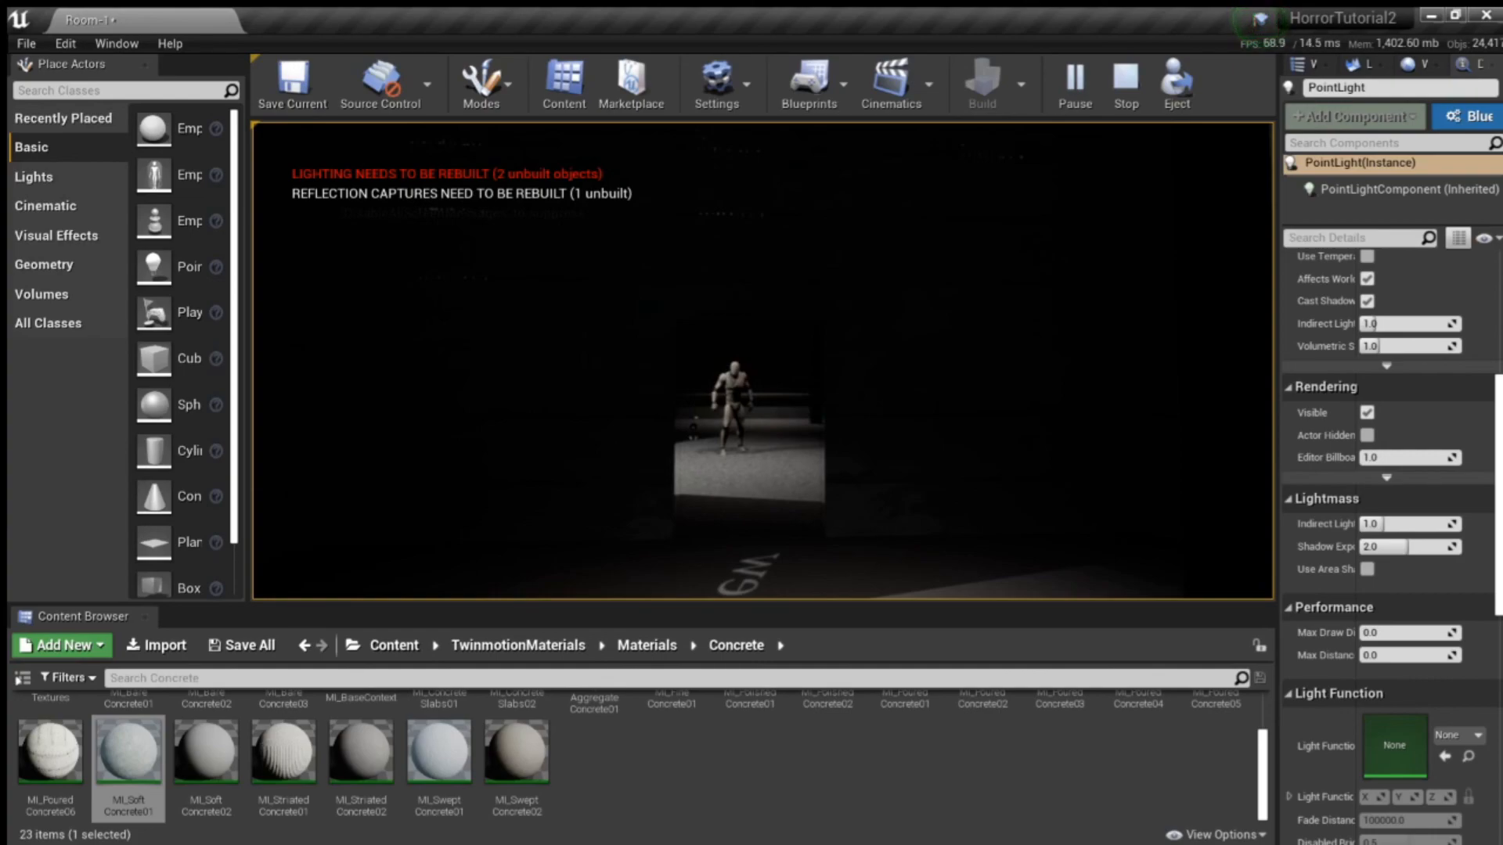
key("s")
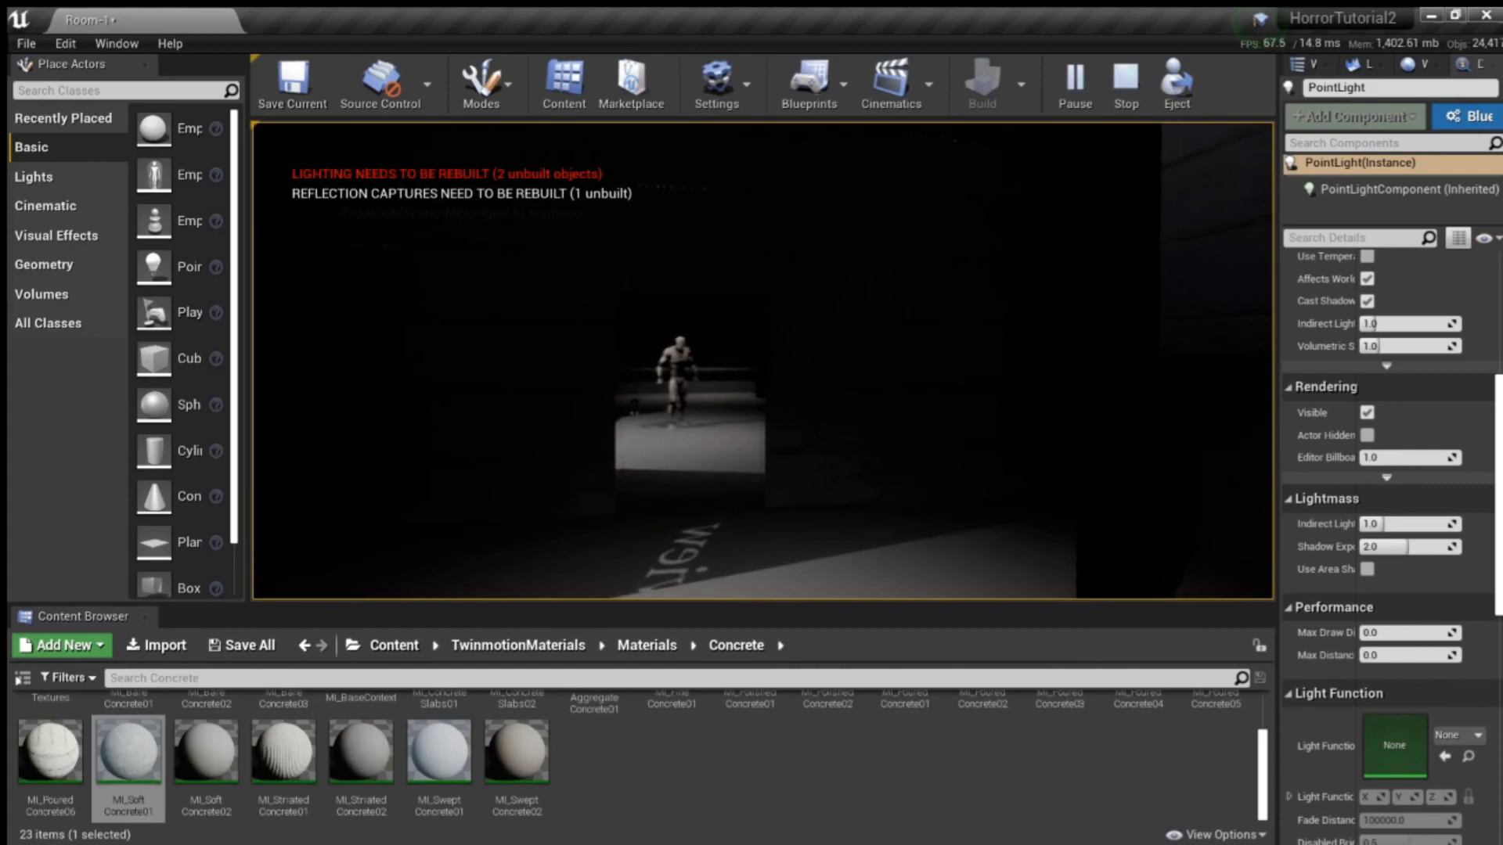
key("w")
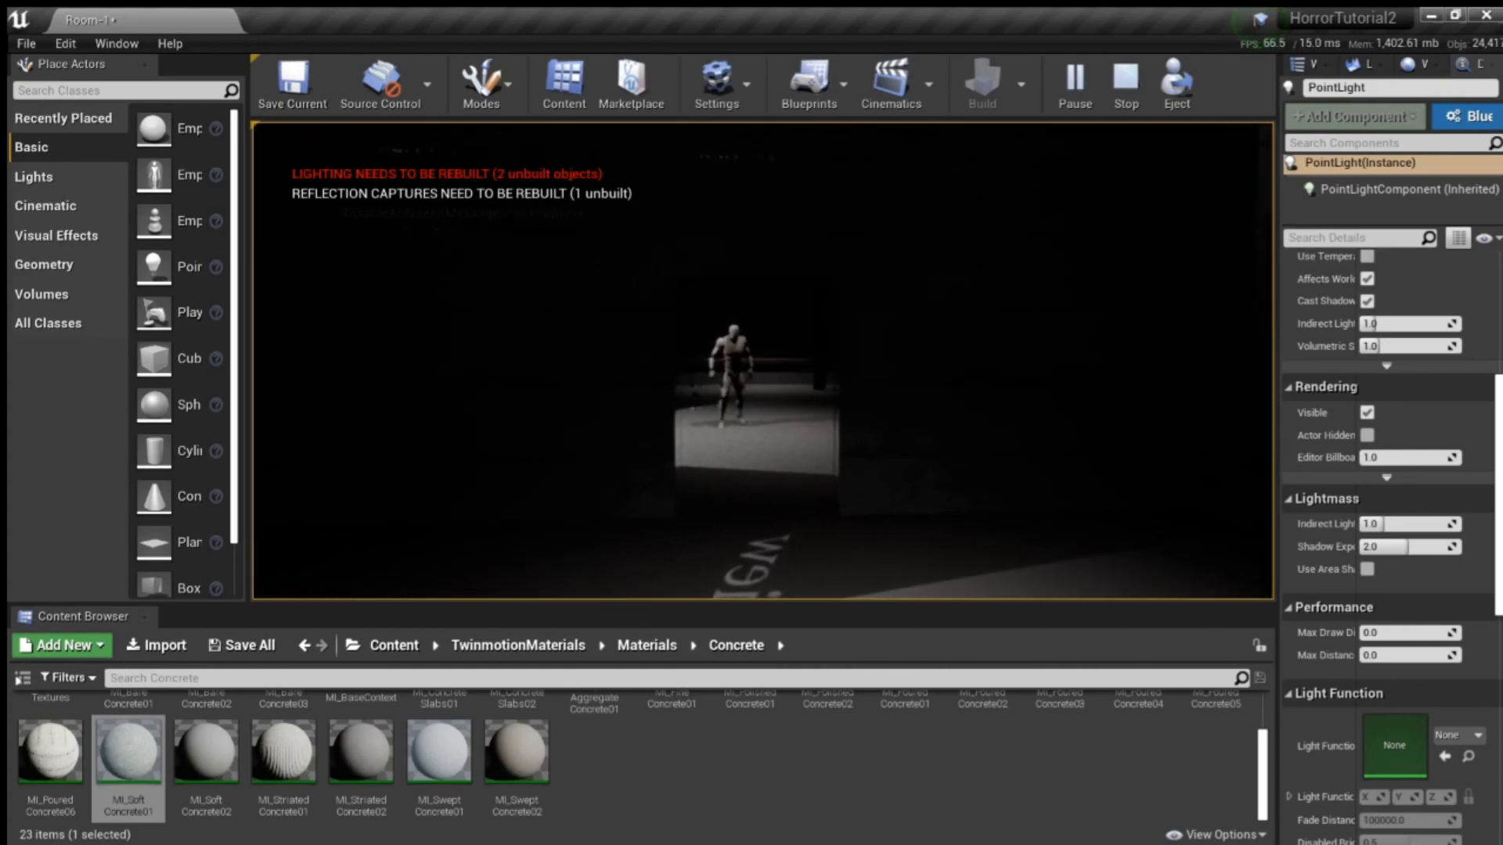